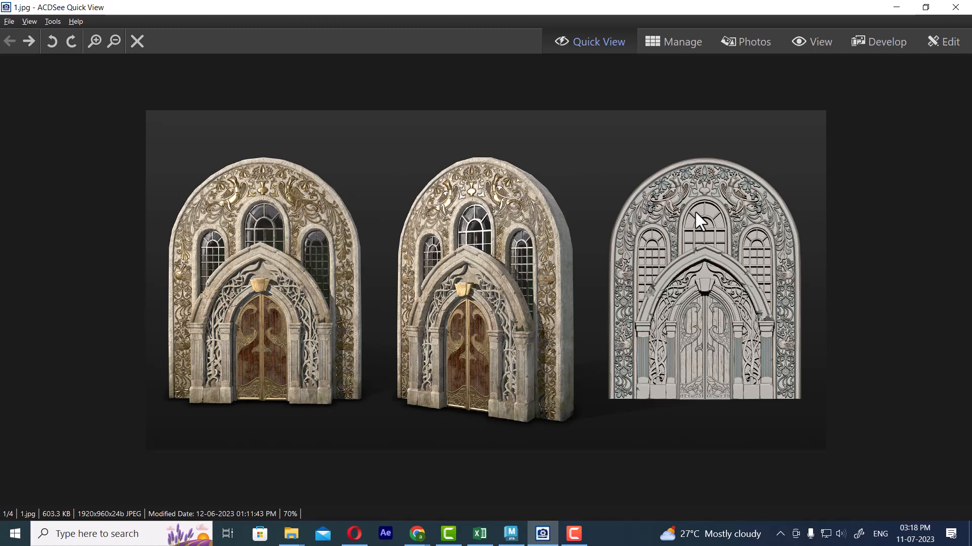
Switch to Maya, duplicate the outer arched wall and move the copy sideways beside the original doorway
{"action": "left_click", "coordinate": [897, 7]}
{"action": "left_click", "coordinate": [435, 190]}
{"action": "left_click_drag", "start_coordinate": [501, 202], "coordinate": [470, 209], "text": "alt"}
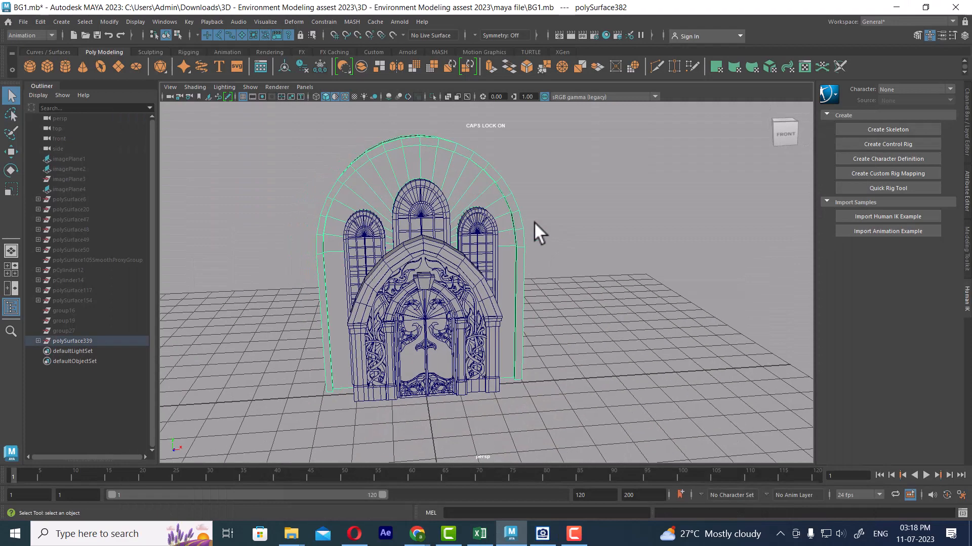
{"action": "key", "text": "w"}
{"action": "scroll", "coordinate": [504, 225], "scroll_direction": "down", "scroll_amount": 4}
{"action": "left_click_drag", "start_coordinate": [587, 303], "coordinate": [735, 375], "text": "alt"}
{"action": "key", "text": "ctrl+d"}
{"action": "left_click_drag", "start_coordinate": [735, 211], "coordinate": [620, 210], "text": "alt"}
{"action": "right_click_drag", "start_coordinate": [621, 210], "coordinate": [706, 302], "text": "alt"}
{"action": "left_click_drag", "start_coordinate": [706, 302], "coordinate": [666, 217], "text": "alt"}
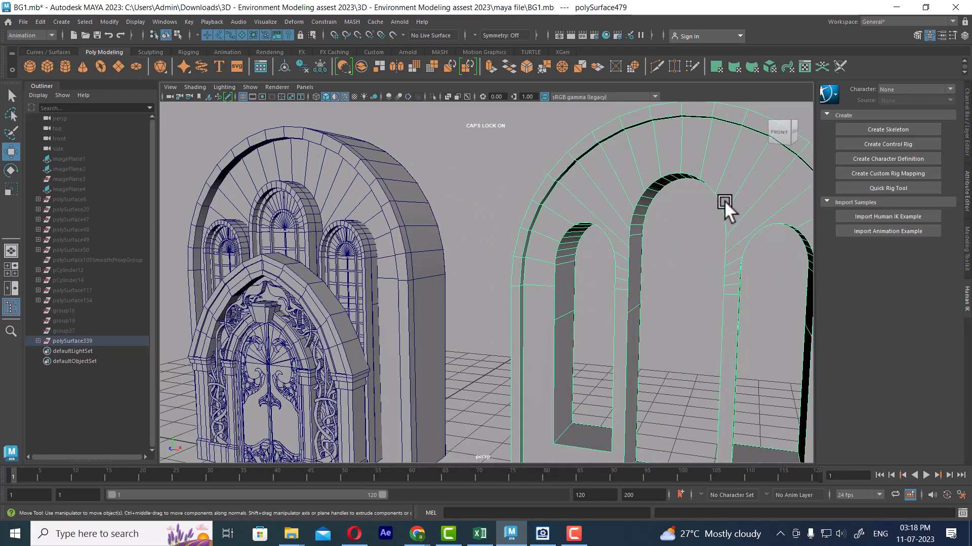
Examine the copied wall's three arched openings and the middle window frame on the original doorway
{"action": "right_click_drag", "start_coordinate": [712, 215], "coordinate": [670, 285], "text": "alt"}
{"action": "middle_click_drag", "start_coordinate": [671, 285], "coordinate": [666, 192], "text": "alt"}
{"action": "right_click_drag", "start_coordinate": [667, 192], "coordinate": [648, 189], "text": "alt"}
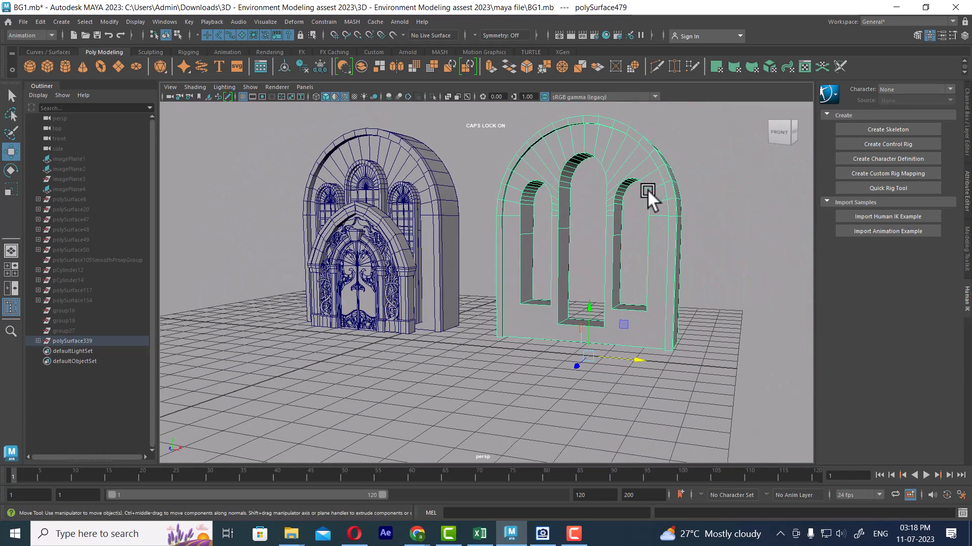
{"action": "left_click_drag", "start_coordinate": [648, 189], "coordinate": [630, 239], "text": "alt"}
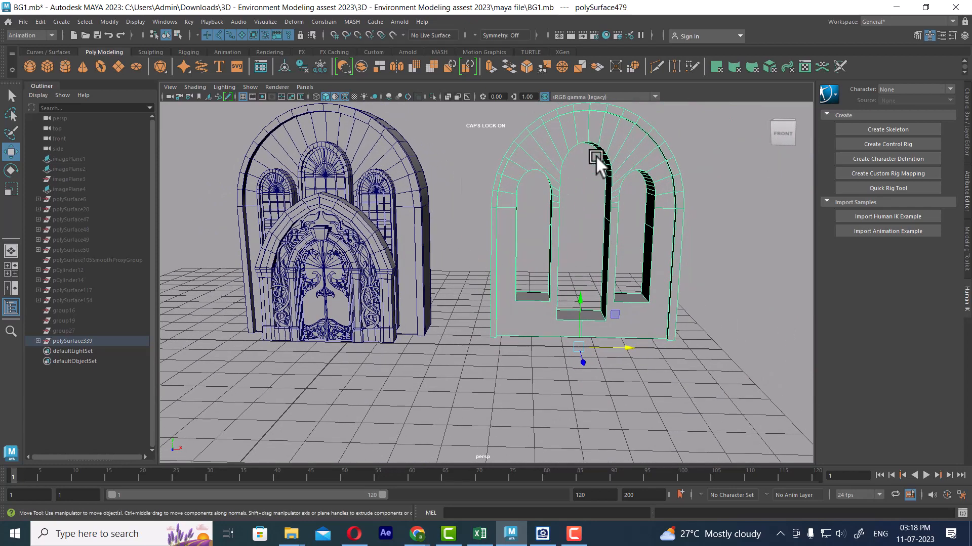
{"action": "left_click", "coordinate": [336, 149]}
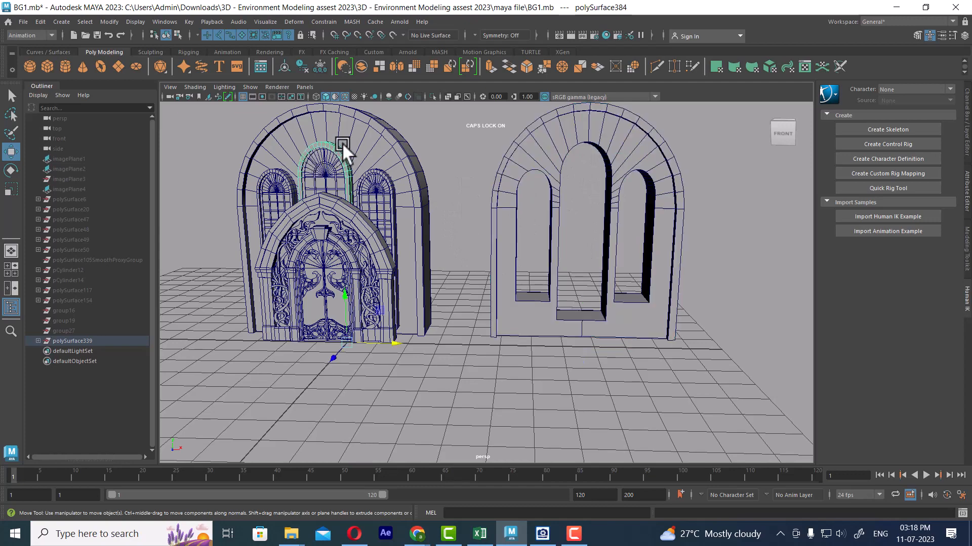
{"action": "middle_click_drag", "start_coordinate": [342, 143], "coordinate": [434, 216], "text": "alt"}
{"action": "right_click_drag", "start_coordinate": [434, 216], "coordinate": [567, 288], "text": "alt"}
{"action": "middle_click_drag", "start_coordinate": [385, 190], "coordinate": [512, 291], "text": "alt"}
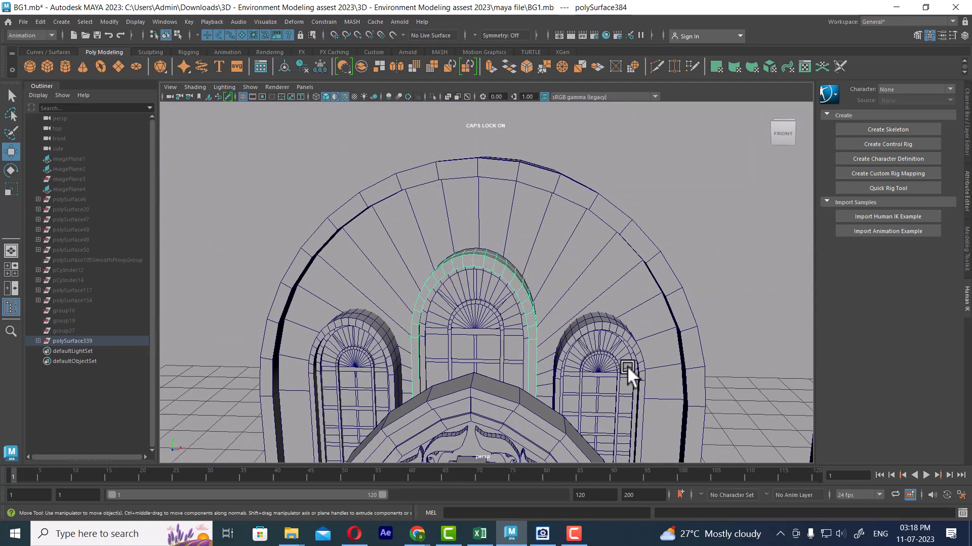
{"action": "right_click_drag", "start_coordinate": [627, 366], "coordinate": [570, 261], "text": "alt"}
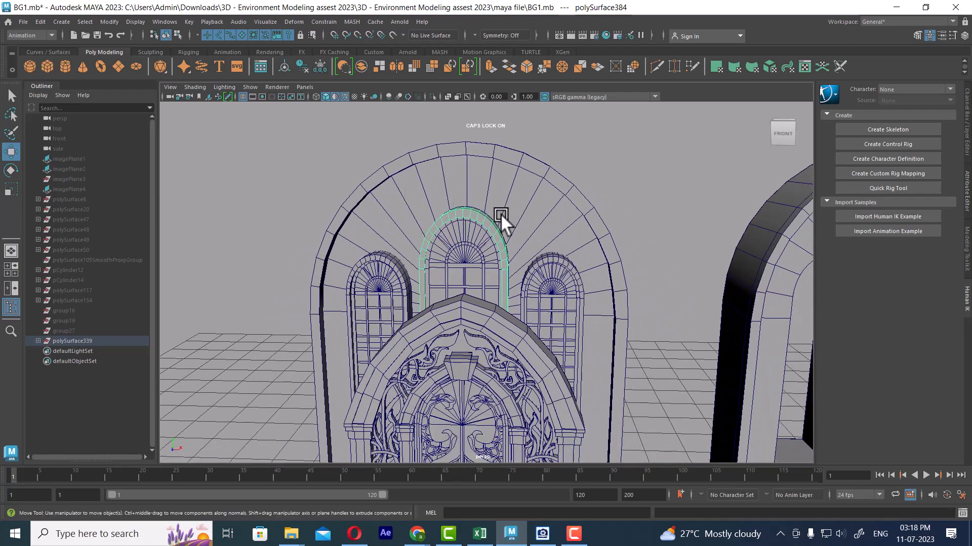
{"action": "middle_click_drag", "start_coordinate": [502, 226], "coordinate": [482, 140], "text": "alt"}
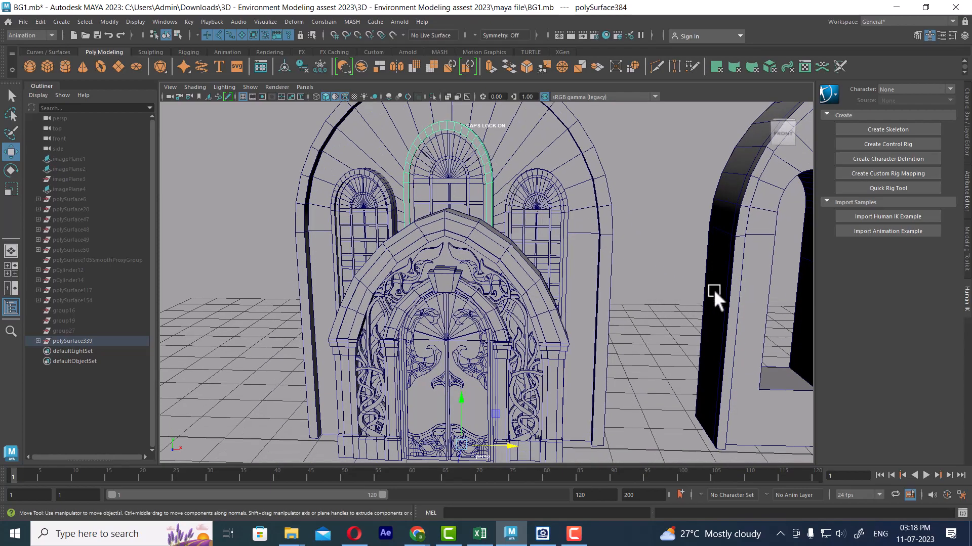
{"action": "right_click_drag", "start_coordinate": [714, 290], "coordinate": [703, 214], "text": "alt"}
{"action": "middle_click_drag", "start_coordinate": [702, 213], "coordinate": [626, 224], "text": "alt"}
{"action": "right_click_drag", "start_coordinate": [660, 375], "coordinate": [642, 311], "text": "alt"}
{"action": "middle_click_drag", "start_coordinate": [642, 311], "coordinate": [588, 248], "text": "alt"}
{"action": "left_click_drag", "start_coordinate": [562, 369], "coordinate": [575, 388], "text": "alt"}
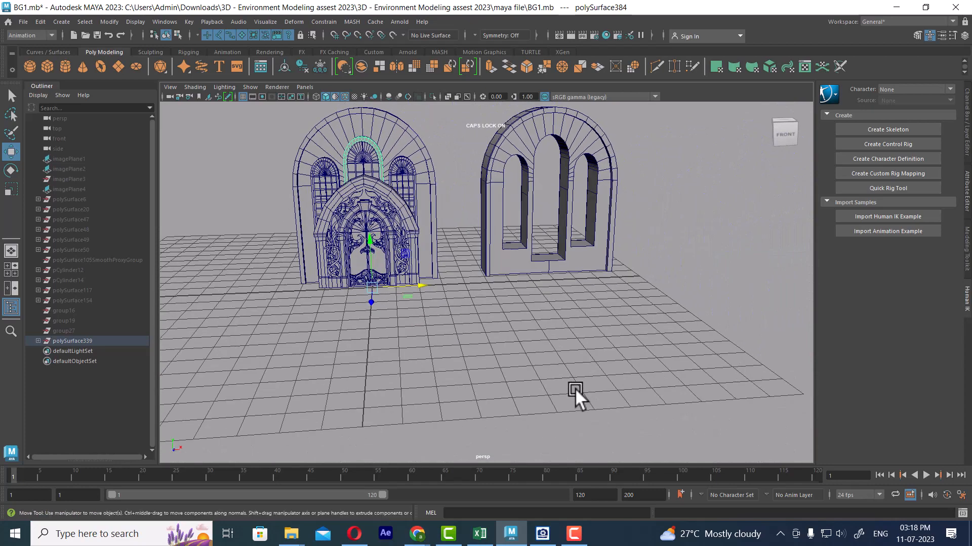
Create a polygon cube and move it out in front of the doorway to Z 8.13
{"action": "left_click", "coordinate": [574, 388]}
{"action": "right_click_drag", "start_coordinate": [587, 303], "coordinate": [584, 338], "text": "shift"}
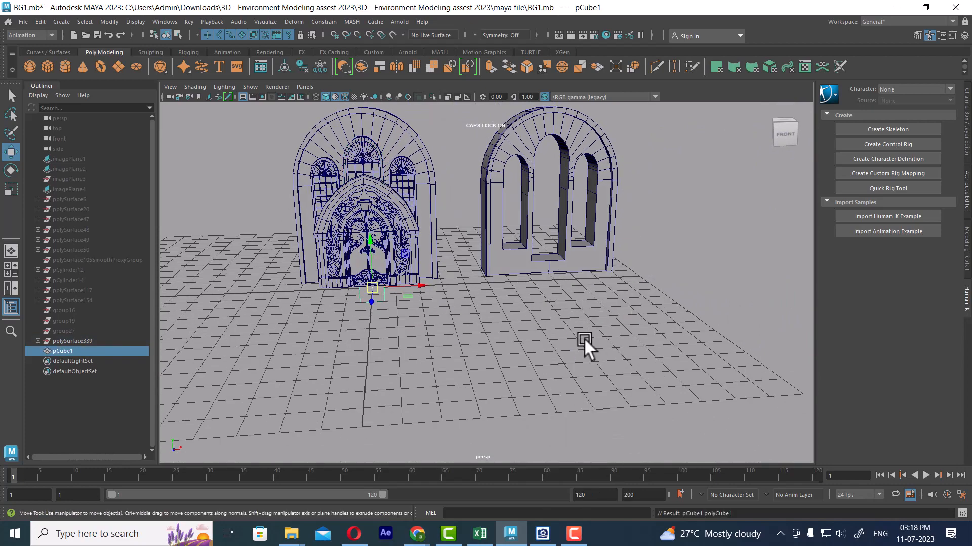
{"action": "left_click_drag", "start_coordinate": [400, 296], "coordinate": [426, 434], "text": "alt"}
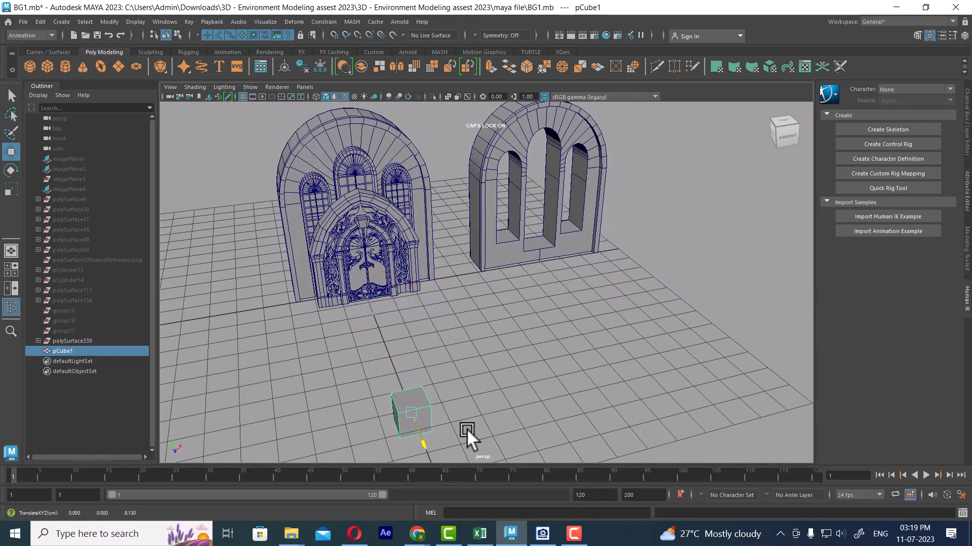
{"action": "middle_click_drag", "start_coordinate": [466, 429], "coordinate": [506, 256], "text": "alt"}
{"action": "right_click_drag", "start_coordinate": [506, 256], "coordinate": [549, 253], "text": "alt"}
{"action": "left_click_drag", "start_coordinate": [549, 253], "coordinate": [593, 248], "text": "alt"}
Create a polygon sphere and move it forward to Z 8.551 so that it overlaps the cube
{"action": "right_click_drag", "start_coordinate": [615, 195], "coordinate": [616, 171], "text": "shift"}
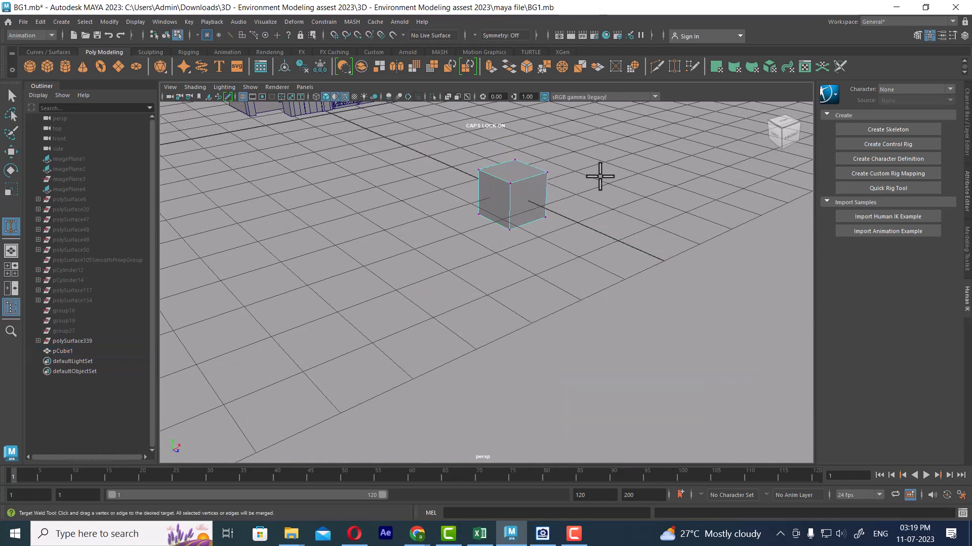
{"action": "key", "text": "w"}
{"action": "right_click_drag", "start_coordinate": [535, 183], "coordinate": [668, 172]}
{"action": "left_click", "coordinate": [633, 169]}
{"action": "middle_click_drag", "start_coordinate": [417, 164], "coordinate": [487, 251], "text": "alt"}
{"action": "left_click_drag", "start_coordinate": [406, 194], "coordinate": [663, 297]}
{"action": "middle_click_drag", "start_coordinate": [663, 297], "coordinate": [560, 266], "text": "alt"}
Scale the cube up uniformly to about 1.861 around the sphere
{"action": "left_click", "coordinate": [559, 265]}
{"action": "key", "text": "r"}
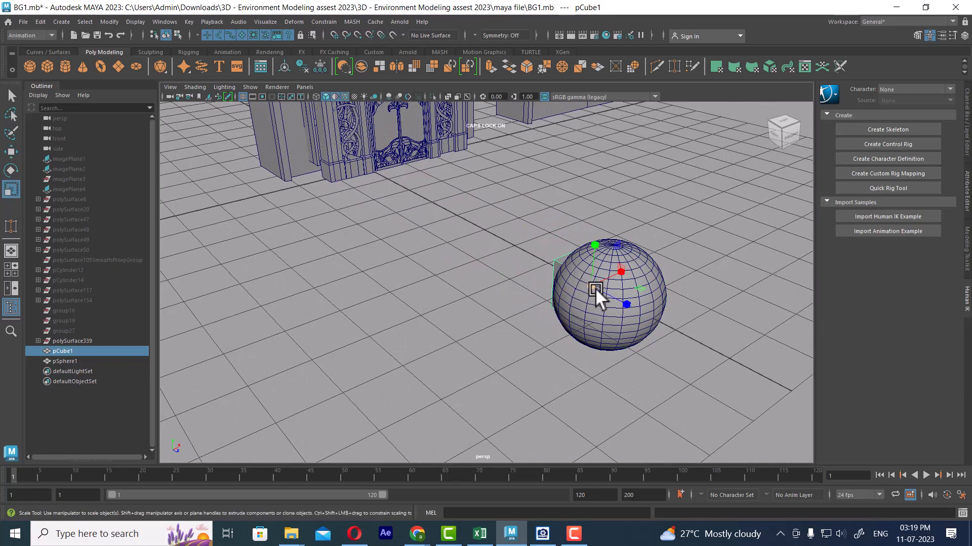
{"action": "left_click_drag", "start_coordinate": [592, 287], "coordinate": [633, 262]}
{"action": "middle_click_drag", "start_coordinate": [669, 324], "coordinate": [636, 292], "text": "alt"}
{"action": "scroll", "coordinate": [636, 293], "scroll_direction": "up", "scroll_amount": 3}
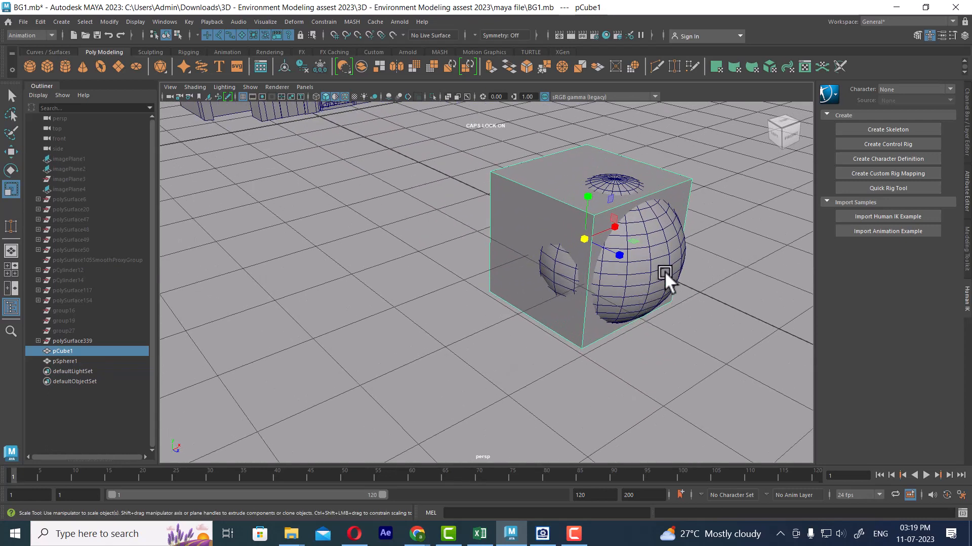
Raise the cube slightly to Y 0.015 relative to the intersecting sphere
{"action": "key", "text": "w"}
{"action": "left_click_drag", "start_coordinate": [664, 271], "coordinate": [608, 268], "text": "alt"}
{"action": "middle_click_drag", "start_coordinate": [608, 268], "coordinate": [755, 347], "text": "alt"}
{"action": "scroll", "coordinate": [651, 295], "scroll_direction": "up", "scroll_amount": 4}
{"action": "middle_click_drag", "start_coordinate": [651, 295], "coordinate": [606, 268], "text": "alt"}
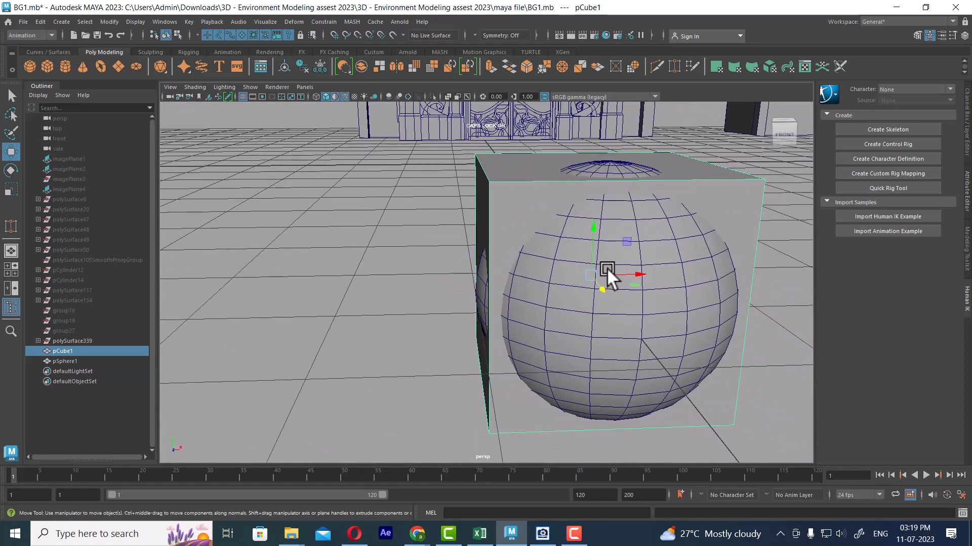
{"action": "scroll", "coordinate": [667, 266], "scroll_direction": "down", "scroll_amount": 2}
{"action": "mouse_move", "coordinate": [571, 231]}
{"action": "left_mouse_down"}
{"action": "mouse_move", "coordinate": [570, 217]}
{"action": "mouse_move", "coordinate": [569, 226]}
{"action": "left_mouse_up"}
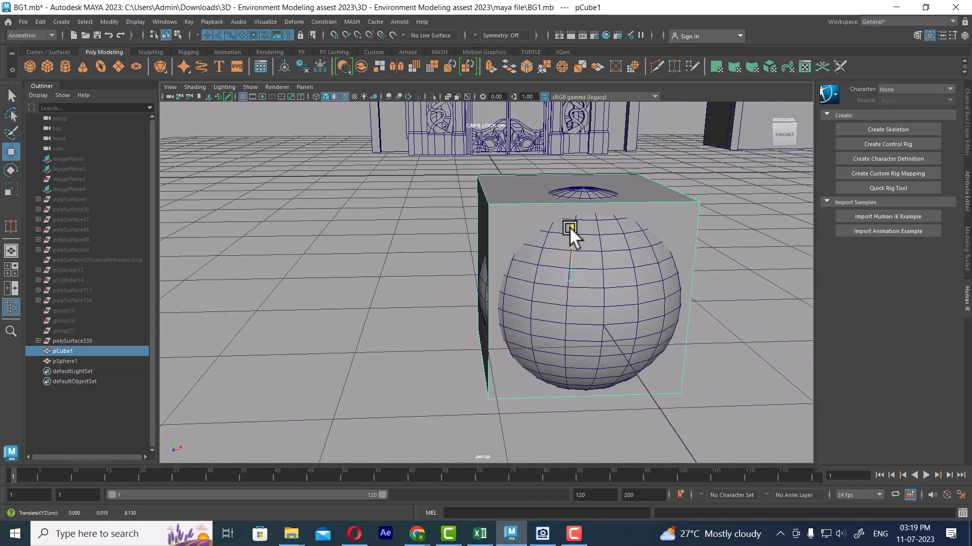
{"action": "scroll", "coordinate": [596, 291], "scroll_direction": "down", "scroll_amount": 2}
Duplicate the sphere and cube together and move the copies sideways along X
{"action": "left_click", "coordinate": [606, 299]}
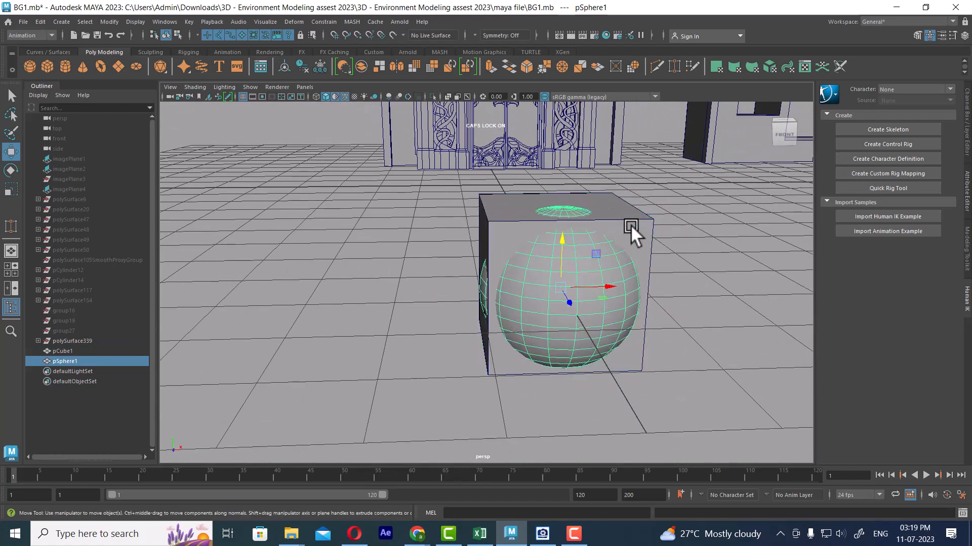
{"action": "left_click", "coordinate": [635, 242], "text": "shift"}
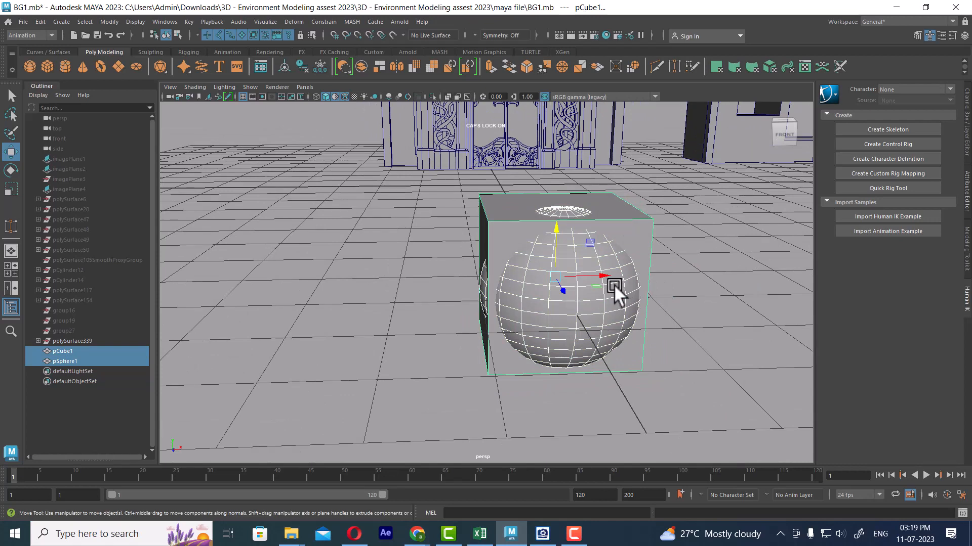
{"action": "key", "text": "ctrl+d"}
{"action": "left_click_drag", "start_coordinate": [600, 272], "coordinate": [827, 244]}
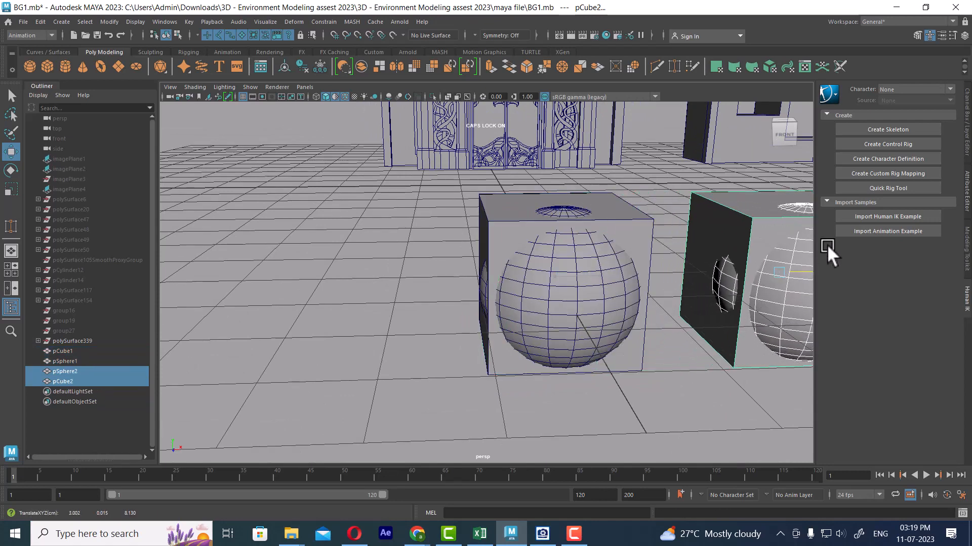
Select the original cube and show its polyCube1 creation attributes
{"action": "left_click", "coordinate": [641, 214]}
{"action": "left_click", "coordinate": [964, 36]}
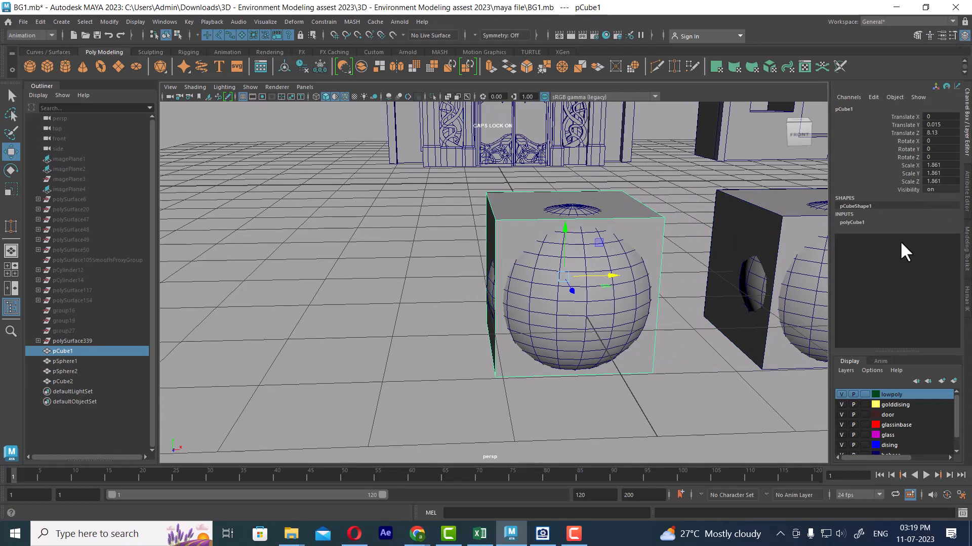
{"action": "left_click", "coordinate": [855, 223]}
{"action": "left_click_drag", "start_coordinate": [908, 240], "coordinate": [909, 252]}
{"action": "left_click_drag", "start_coordinate": [565, 311], "coordinate": [614, 286], "text": "alt"}
{"action": "middle_click_drag", "start_coordinate": [614, 286], "coordinate": [444, 314], "text": "alt"}
{"action": "key", "text": "ctrl+z"}
Set the original cube's width, height and depth subdivisions to 16
{"action": "left_click_drag", "start_coordinate": [895, 261], "coordinate": [899, 278]}
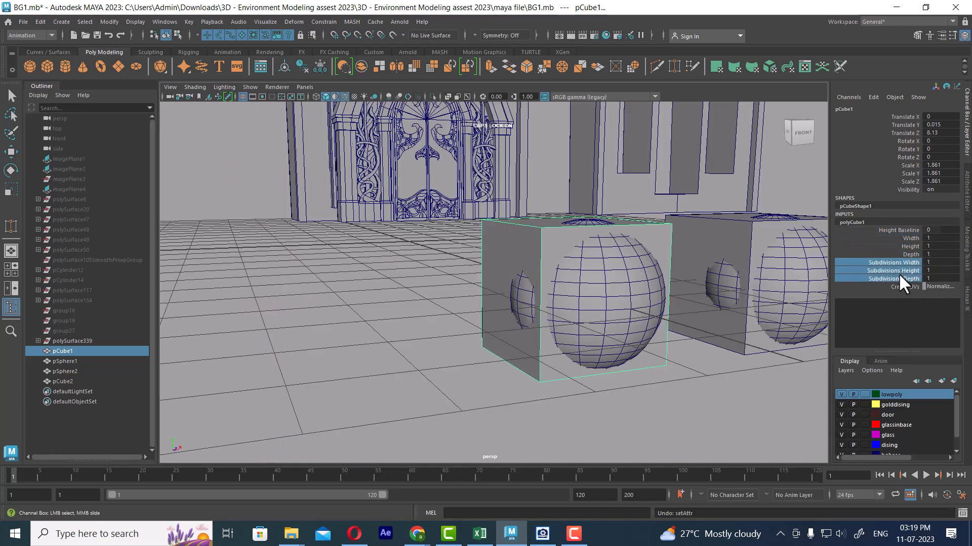
{"action": "middle_click_drag", "start_coordinate": [574, 349], "coordinate": [618, 338]}
{"action": "scroll", "coordinate": [597, 344], "scroll_direction": "up", "scroll_amount": 4}
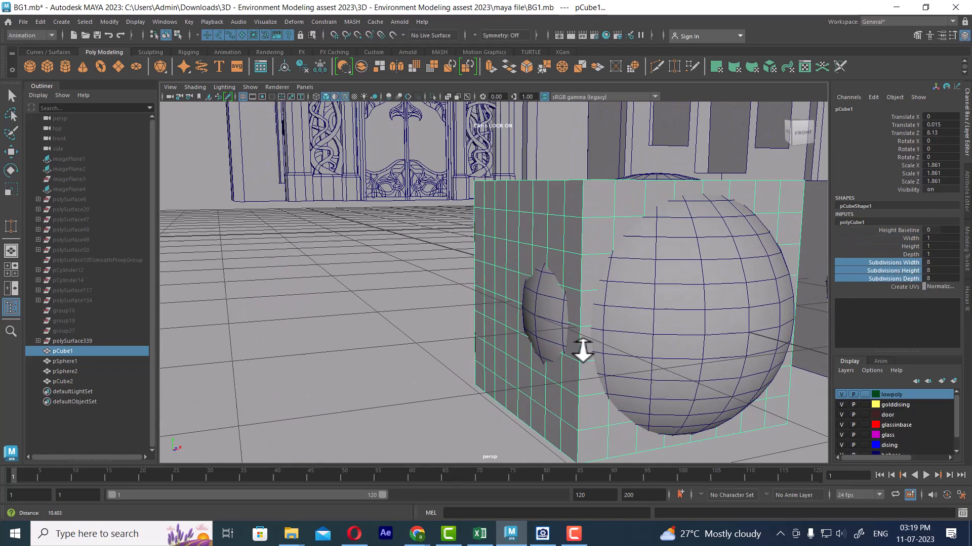
{"action": "left_click_drag", "start_coordinate": [583, 350], "coordinate": [551, 290], "text": "alt"}
{"action": "scroll", "coordinate": [551, 289], "scroll_direction": "up", "scroll_amount": 2}
{"action": "middle_click_drag", "start_coordinate": [512, 287], "coordinate": [527, 286]}
{"action": "left_click_drag", "start_coordinate": [526, 286], "coordinate": [438, 298], "text": "alt"}
{"action": "middle_click_drag", "start_coordinate": [359, 295], "coordinate": [396, 309]}
{"action": "scroll", "coordinate": [460, 269], "scroll_direction": "down", "scroll_amount": 3}
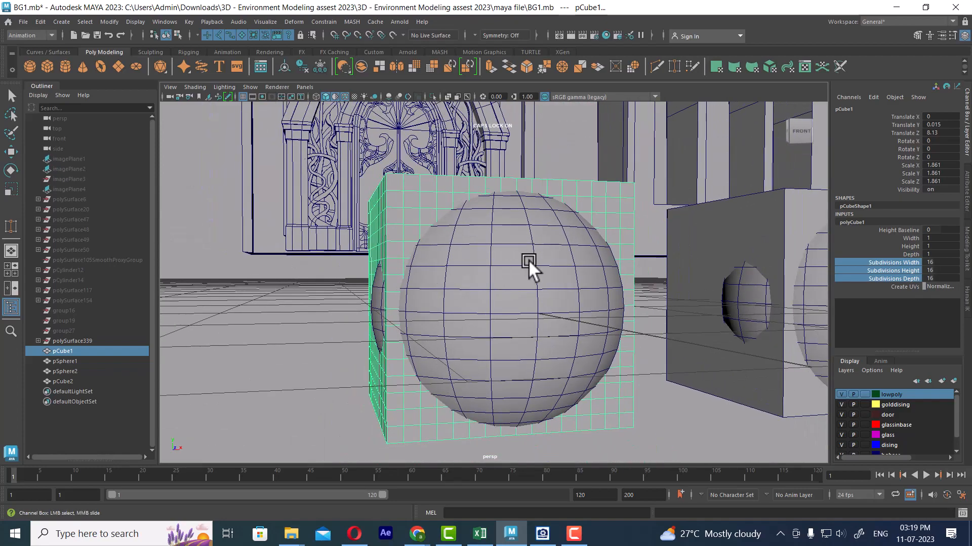
{"action": "scroll", "coordinate": [529, 259], "scroll_direction": "down", "scroll_amount": 4}
{"action": "middle_click_drag", "start_coordinate": [565, 285], "coordinate": [479, 293], "text": "alt"}
{"action": "left_click_drag", "start_coordinate": [478, 293], "coordinate": [521, 357], "text": "alt"}
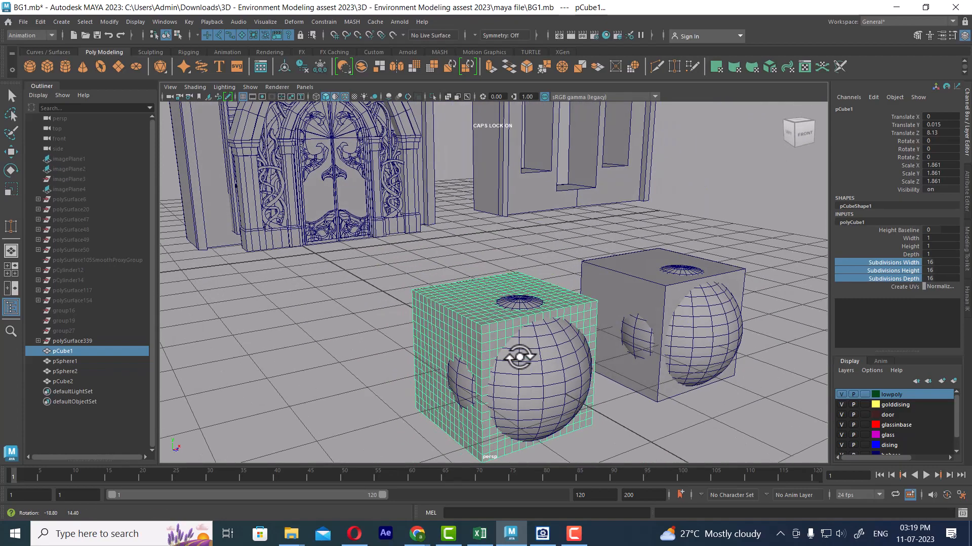
{"action": "middle_click_drag", "start_coordinate": [521, 357], "coordinate": [499, 296], "text": "alt"}
{"action": "scroll", "coordinate": [494, 302], "scroll_direction": "down", "scroll_amount": 1}
{"action": "scroll", "coordinate": [494, 303], "scroll_direction": "up", "scroll_amount": 1}
Select the subdivided cube followed by its sphere, and switch to the Modeling menu set
{"action": "left_click", "coordinate": [548, 339]}
{"action": "left_click", "coordinate": [507, 223]}
{"action": "key", "text": "w"}
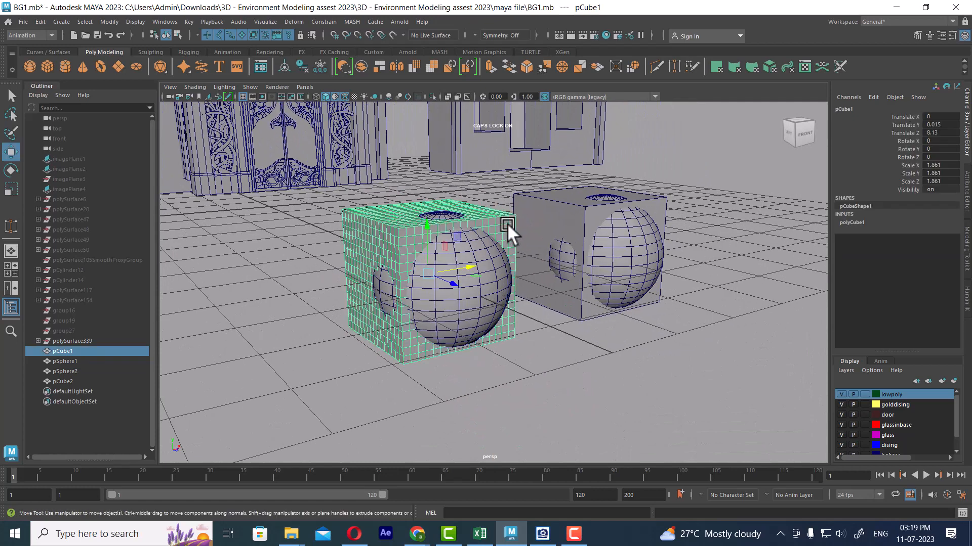
{"action": "left_click", "coordinate": [499, 265], "text": "shift"}
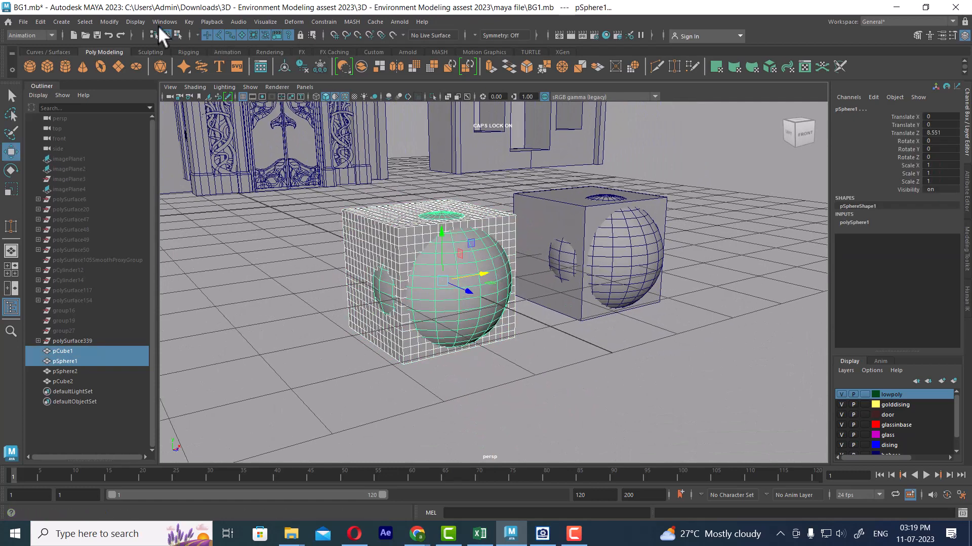
{"action": "left_click", "coordinate": [20, 33]}
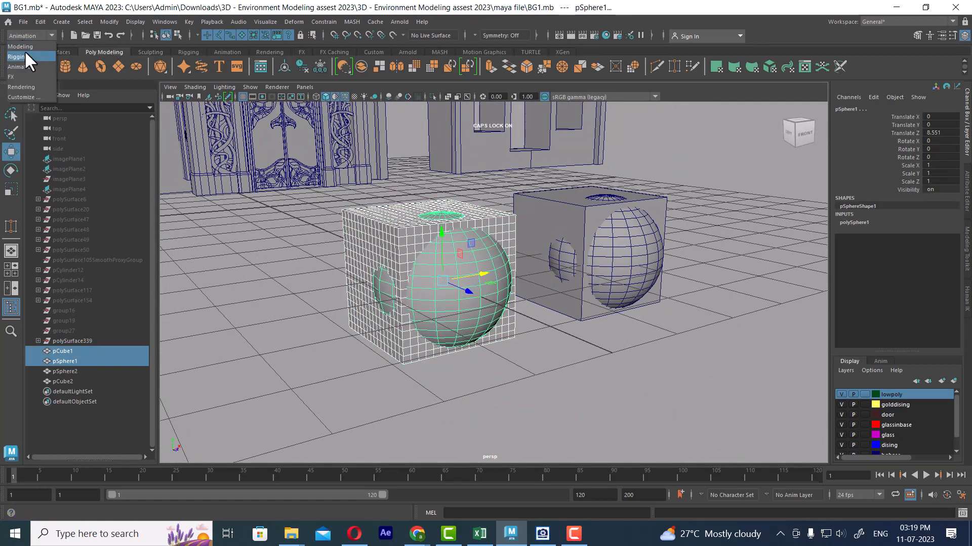
{"action": "left_click", "coordinate": [26, 47]}
Subtract the sphere from the subdivided cube with Boolean Difference (A - B), keeping the Booleans commands in a floating window
{"action": "left_click", "coordinate": [223, 20]}
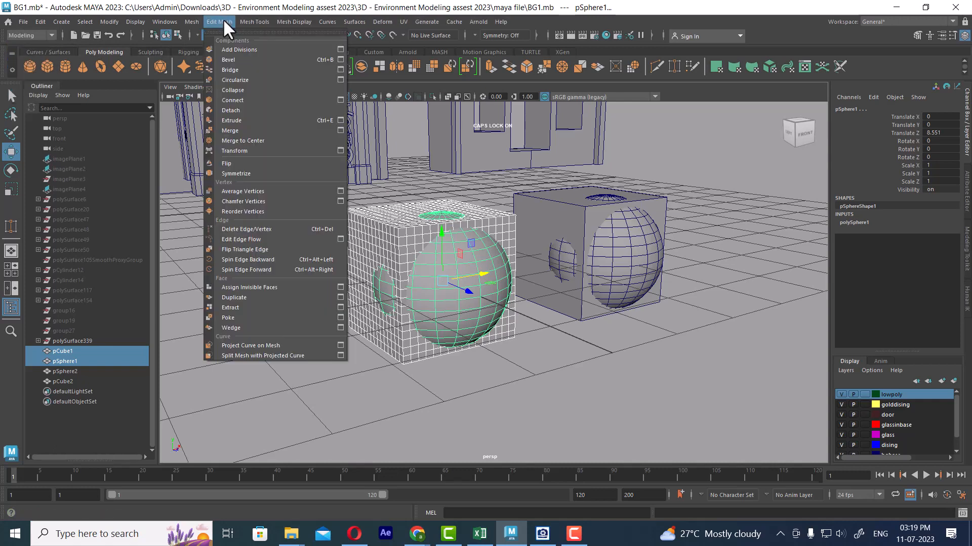
{"action": "mouse_move", "coordinate": [247, 18]}
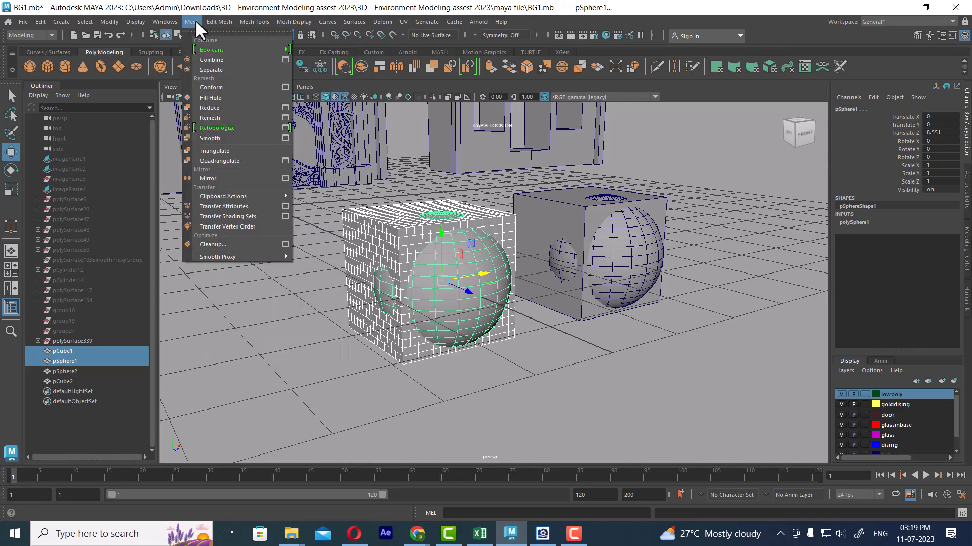
{"action": "mouse_move", "coordinate": [211, 48]}
{"action": "left_click", "coordinate": [317, 39]}
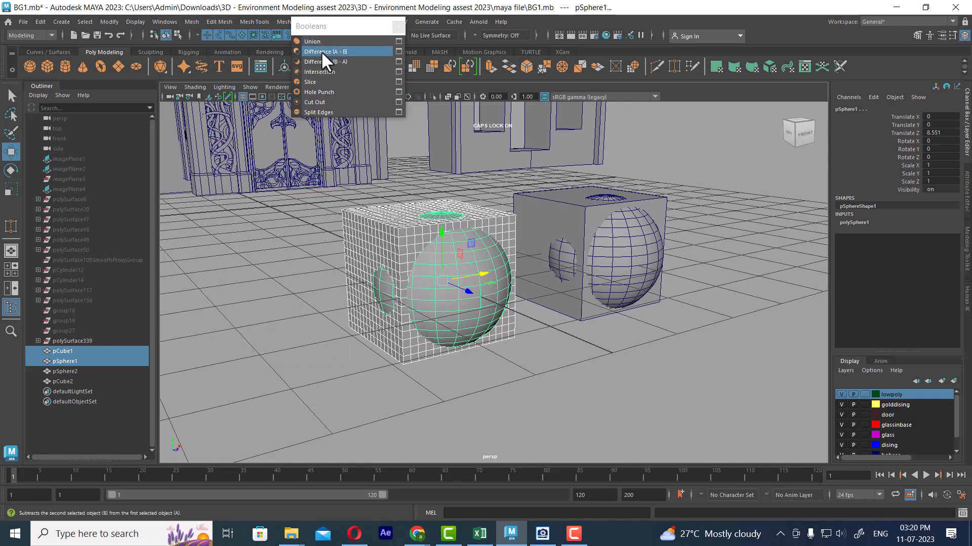
{"action": "left_click", "coordinate": [321, 50]}
{"action": "scroll", "coordinate": [550, 323], "scroll_direction": "up", "scroll_amount": 4}
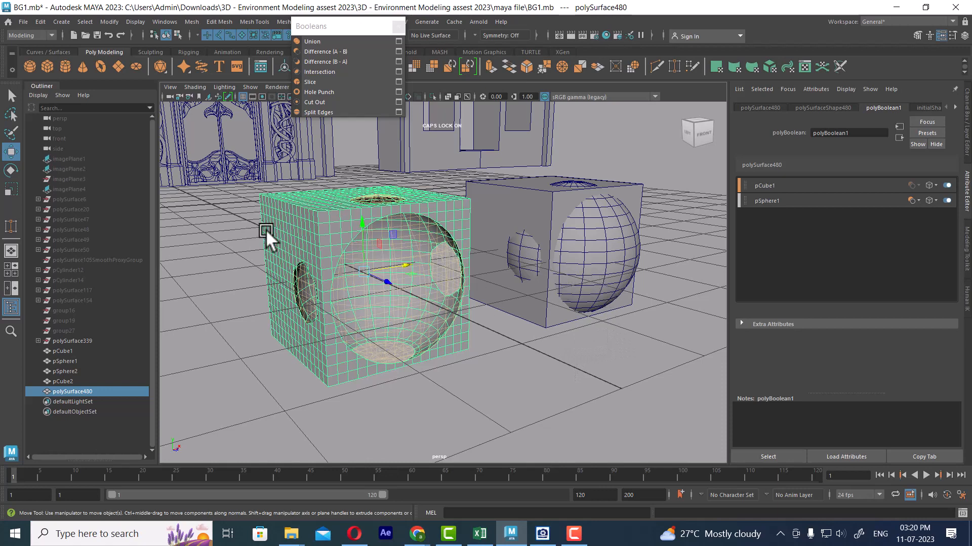
Delete the construction history of the Boolean result and its source cube and sphere
{"action": "left_click", "coordinate": [273, 279]}
{"action": "left_click_drag", "start_coordinate": [272, 279], "coordinate": [419, 413]}
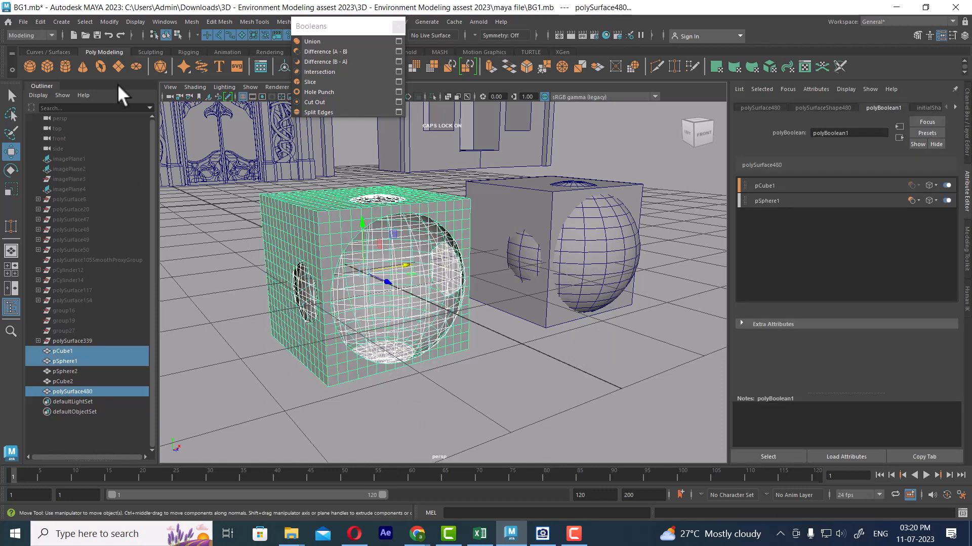
{"action": "left_click", "coordinate": [41, 22]}
{"action": "mouse_move", "coordinate": [159, 142]}
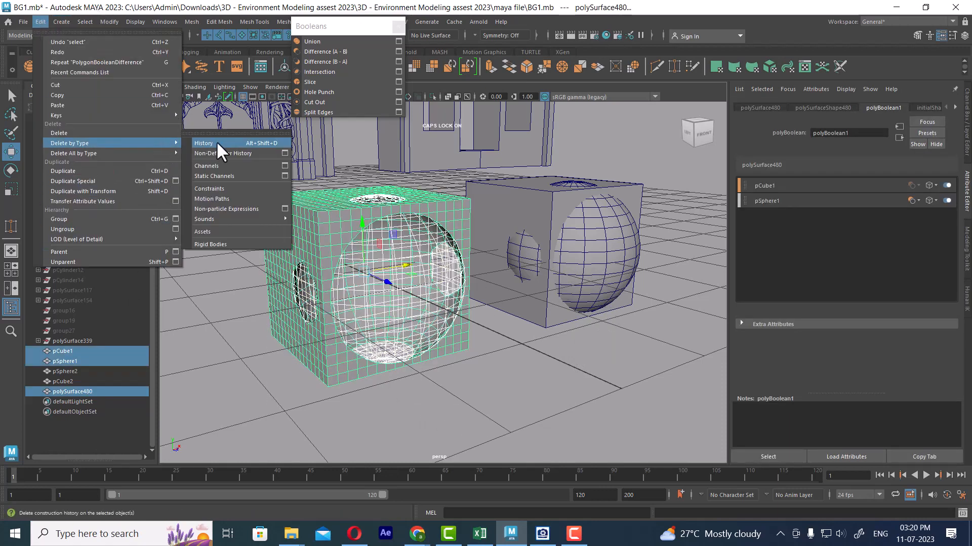
{"action": "left_click", "coordinate": [216, 142]}
{"action": "left_click", "coordinate": [489, 363]}
Try Boolean Difference (A - B) on the second pair with the sphere selected before the cube
{"action": "left_click", "coordinate": [576, 230]}
{"action": "left_click", "coordinate": [517, 200], "text": "shift"}
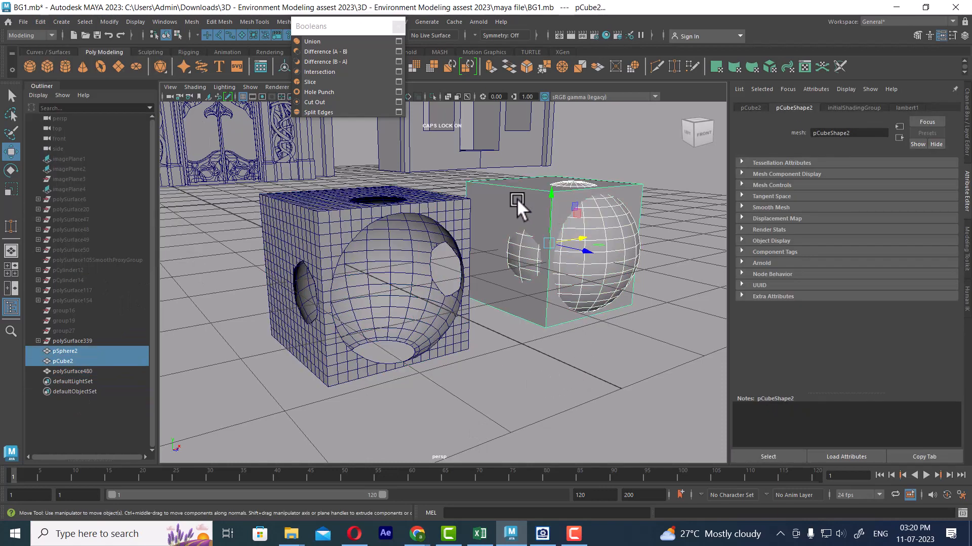
{"action": "left_click", "coordinate": [312, 51]}
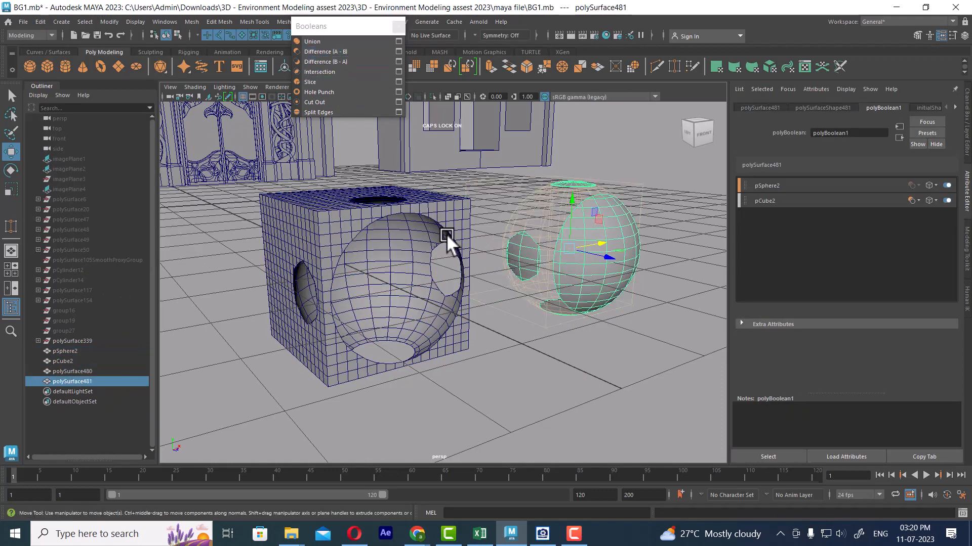
{"action": "key", "text": "ctrl+z"}
Undo the last Boolean and subtract the sphere from the undivided cube with Difference (A - B), selecting the cube first
{"action": "left_click", "coordinate": [538, 290]}
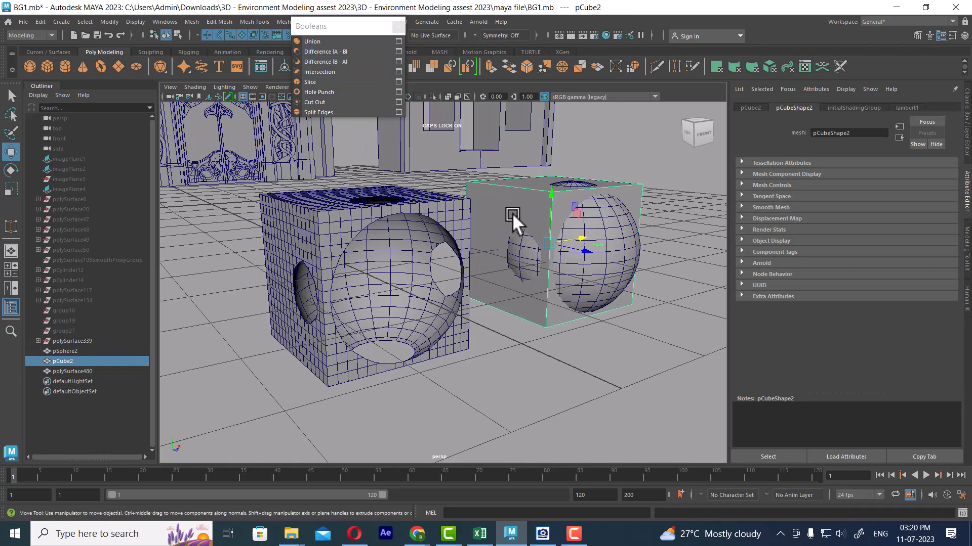
{"action": "left_click", "coordinate": [619, 257], "text": "shift"}
{"action": "left_click", "coordinate": [338, 51]}
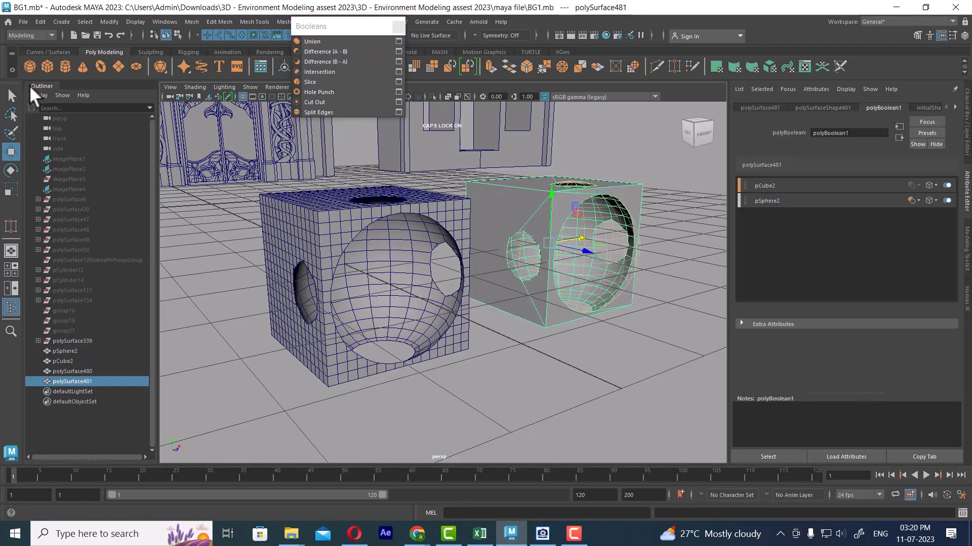
Delete the construction history of the undivided cube's Boolean result and clear the selection
{"action": "left_click", "coordinate": [37, 22]}
{"action": "mouse_move", "coordinate": [141, 143]}
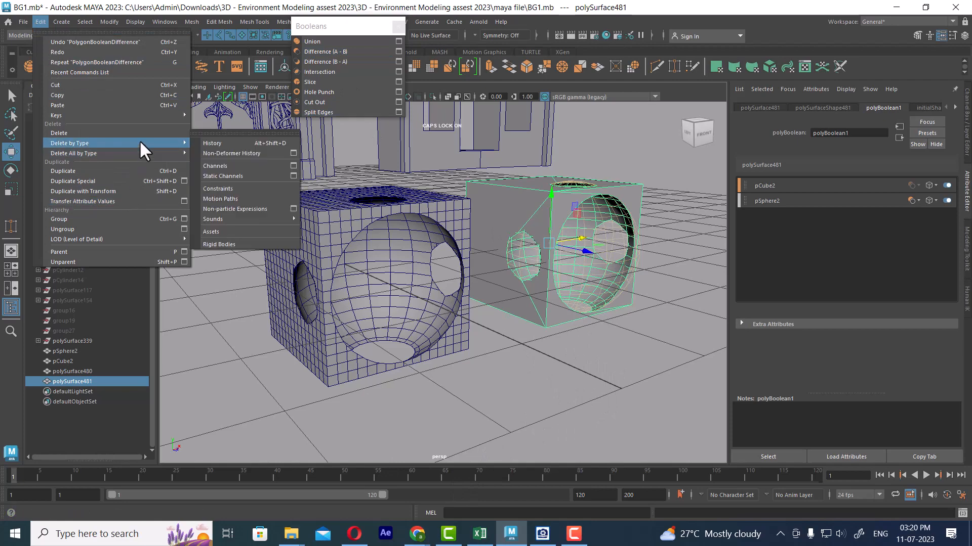
{"action": "left_click", "coordinate": [217, 144]}
{"action": "left_click", "coordinate": [586, 399]}
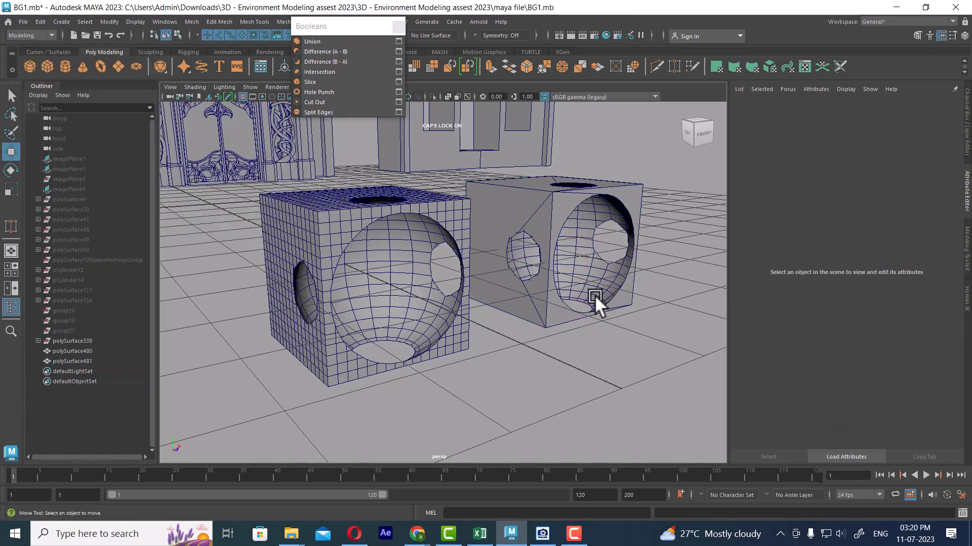
Examine the mesh around the spherical cuts of both cubes, looking closely inside the subdivided cube's cavity
{"action": "scroll", "coordinate": [594, 295], "scroll_direction": "up", "scroll_amount": 3}
{"action": "middle_click_drag", "start_coordinate": [594, 294], "coordinate": [596, 320], "text": "alt"}
{"action": "left_click", "coordinate": [620, 293]}
{"action": "left_click_drag", "start_coordinate": [620, 293], "coordinate": [481, 254], "text": "alt"}
{"action": "left_click", "coordinate": [441, 280]}
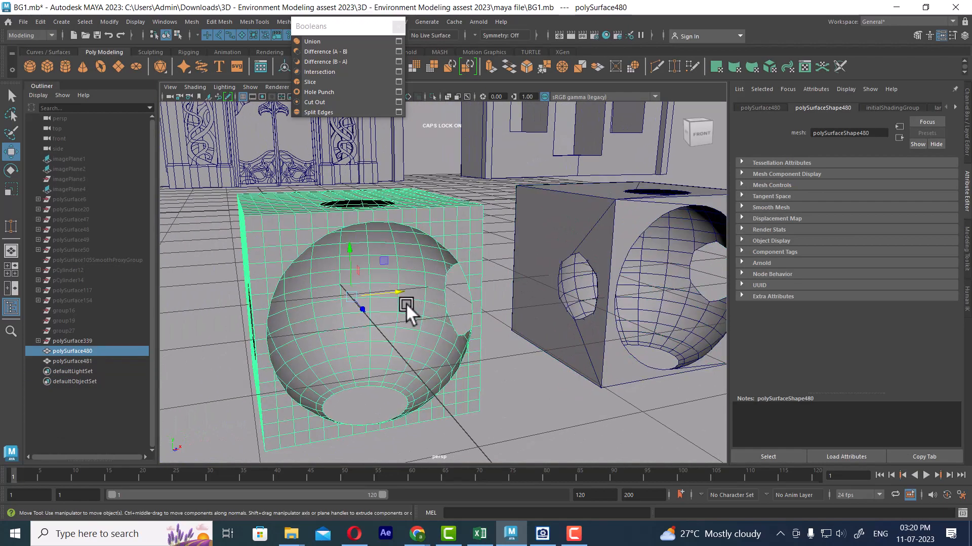
{"action": "left_click_drag", "start_coordinate": [406, 303], "coordinate": [397, 293], "text": "alt"}
{"action": "right_click_drag", "start_coordinate": [396, 293], "coordinate": [403, 315], "text": "alt"}
{"action": "left_click_drag", "start_coordinate": [402, 315], "coordinate": [387, 260], "text": "alt"}
{"action": "middle_click_drag", "start_coordinate": [387, 260], "coordinate": [412, 364], "text": "alt"}
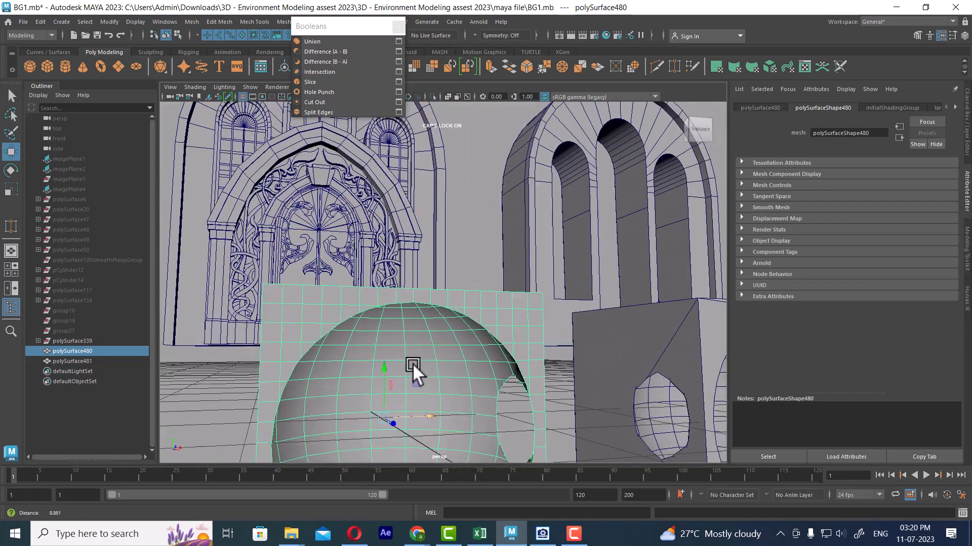
{"action": "left_click_drag", "start_coordinate": [412, 363], "coordinate": [426, 344], "text": "alt"}
{"action": "right_click_drag", "start_coordinate": [426, 344], "coordinate": [439, 341], "text": "alt"}
{"action": "left_click_drag", "start_coordinate": [439, 341], "coordinate": [411, 386], "text": "alt"}
{"action": "right_click_drag", "start_coordinate": [411, 385], "coordinate": [420, 347], "text": "alt"}
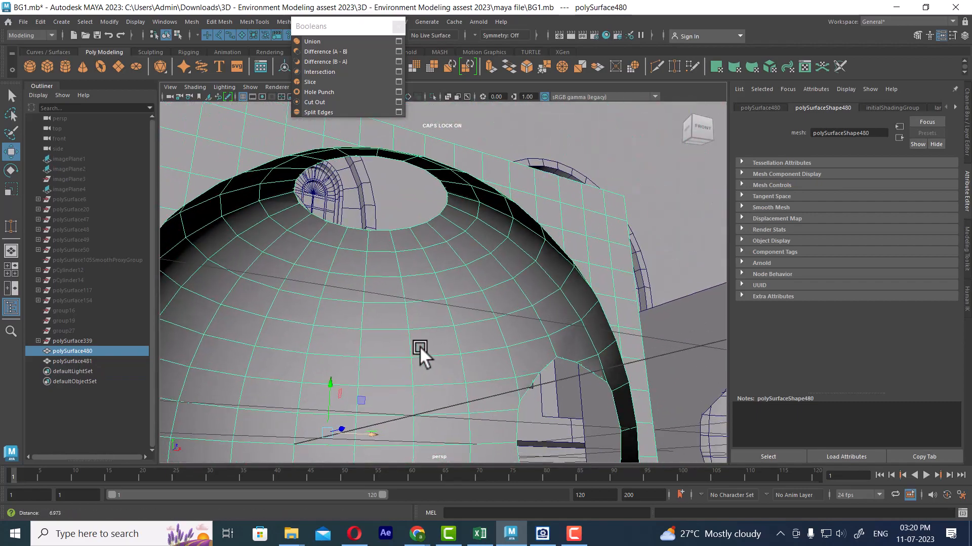
{"action": "left_click_drag", "start_coordinate": [560, 260], "coordinate": [526, 255], "text": "alt"}
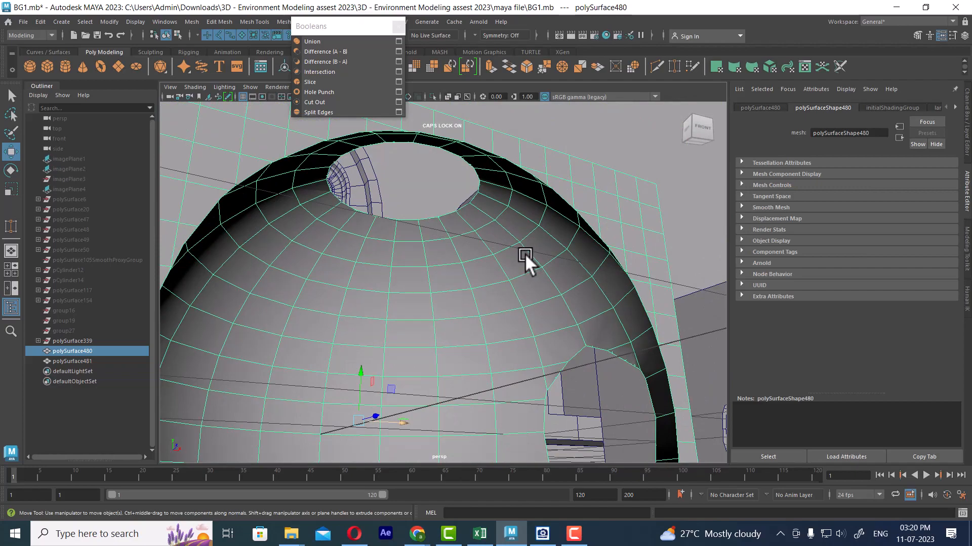
{"action": "left_click_drag", "start_coordinate": [515, 265], "coordinate": [539, 278], "text": "alt"}
Preview both cut cubes with mesh smoothing to compare how the subdivided and undivided versions hold their shape
{"action": "left_click", "coordinate": [541, 274]}
{"action": "key", "text": "3"}
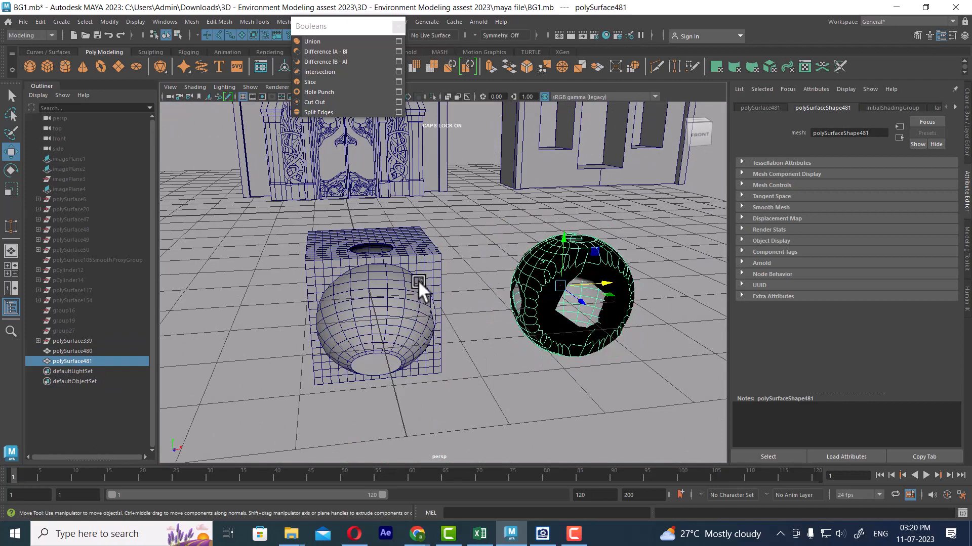
{"action": "left_click", "coordinate": [416, 311]}
{"action": "left_click", "coordinate": [541, 392]}
{"action": "left_click_drag", "start_coordinate": [563, 393], "coordinate": [577, 393], "text": "alt"}
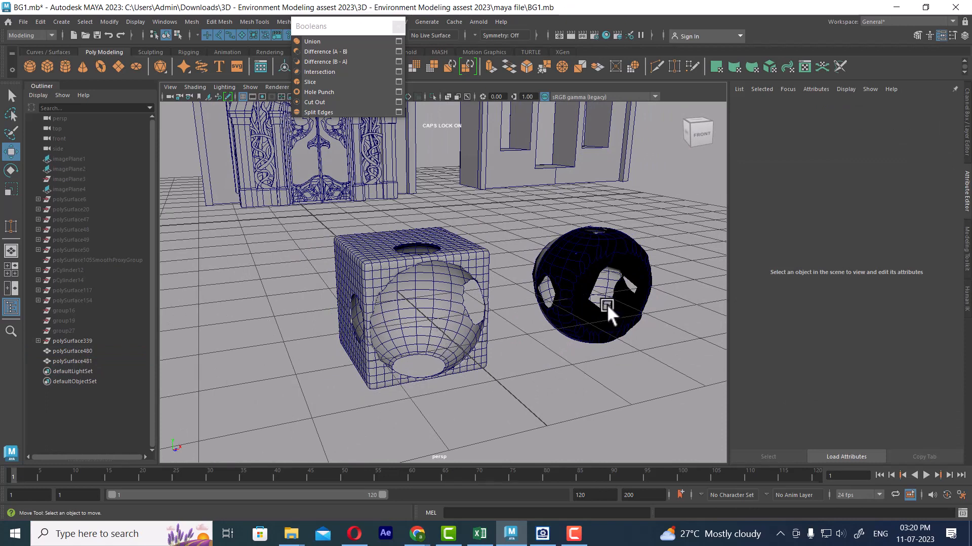
Return both cut cubes to unsmoothed display
{"action": "key", "text": "ctrl+z"}
{"action": "key", "text": "ctrl+z"}
{"action": "key", "text": "shift+z"}
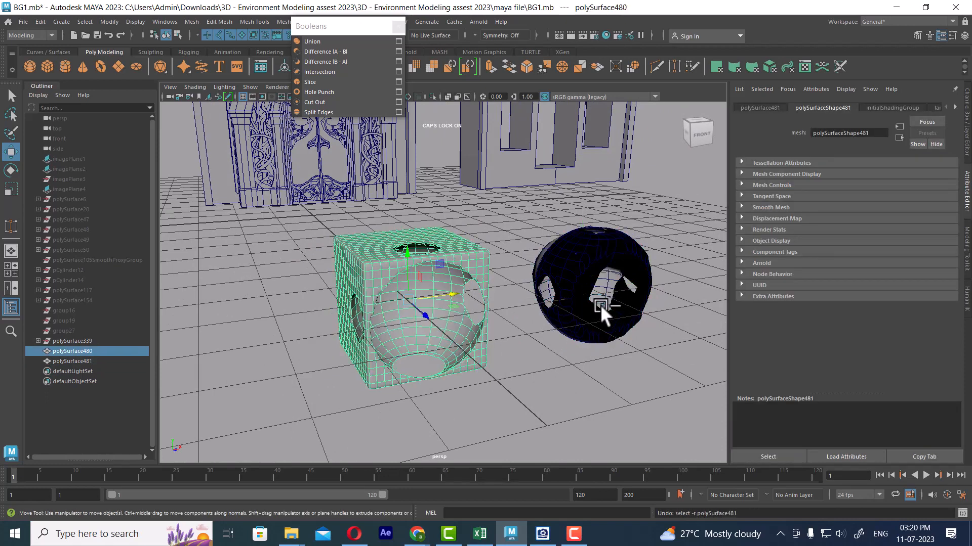
{"action": "key", "text": "ctrl+z"}
{"action": "key", "text": "ctrl+z"}
{"action": "left_click", "coordinate": [579, 278]}
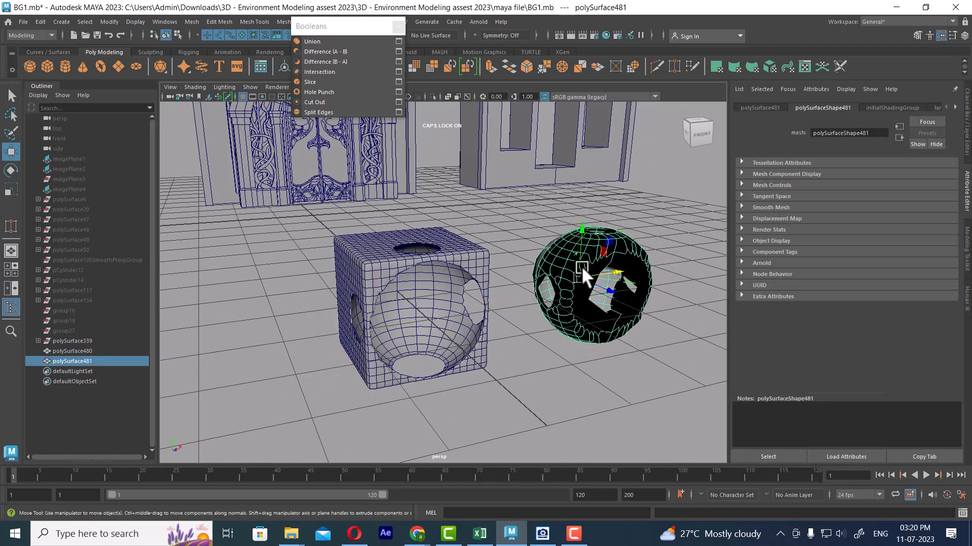
{"action": "key", "text": "1"}
{"action": "scroll", "coordinate": [442, 352], "scroll_direction": "up", "scroll_amount": 4}
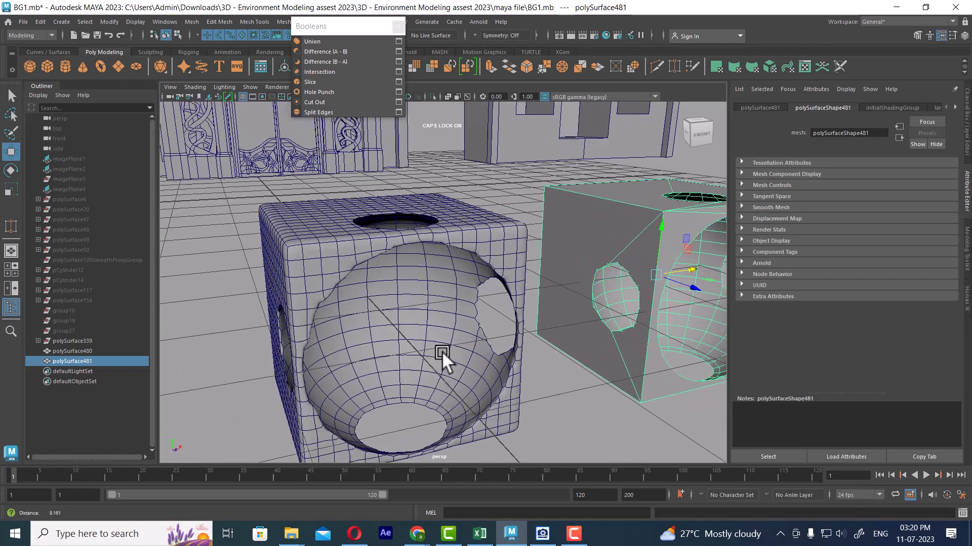
{"action": "left_click", "coordinate": [468, 238]}
{"action": "key", "text": "1"}
Switch the subdivided cube to vertex mode for work on the rim of its spherical cut
{"action": "left_click_drag", "start_coordinate": [450, 253], "coordinate": [550, 285], "text": "alt"}
{"action": "scroll", "coordinate": [439, 293], "scroll_direction": "up", "scroll_amount": 3}
{"action": "scroll", "coordinate": [466, 319], "scroll_direction": "up", "scroll_amount": 3}
{"action": "scroll", "coordinate": [438, 335], "scroll_direction": "up", "scroll_amount": 2}
{"action": "scroll", "coordinate": [476, 325], "scroll_direction": "up", "scroll_amount": 2}
{"action": "left_click_drag", "start_coordinate": [542, 233], "coordinate": [506, 254], "text": "alt"}
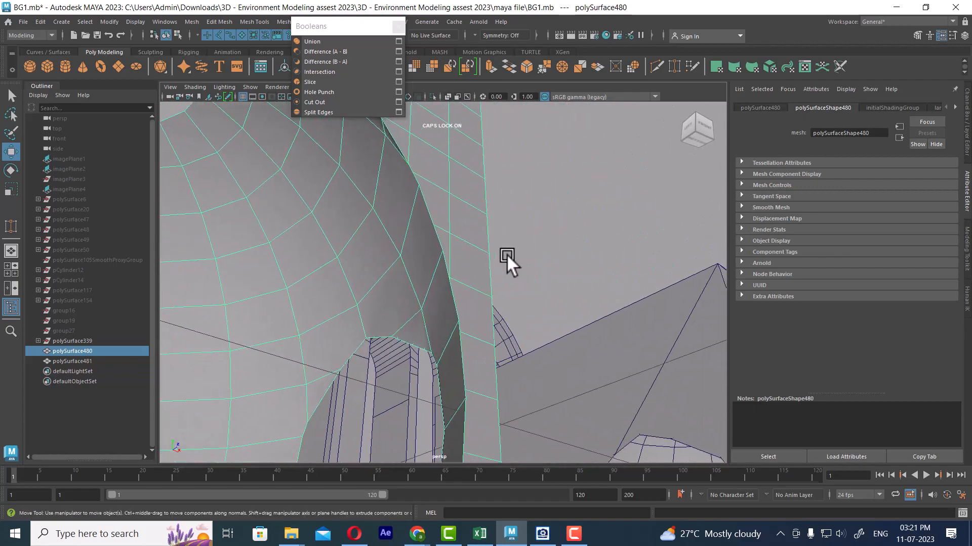
{"action": "right_click_drag", "start_coordinate": [457, 234], "coordinate": [397, 232]}
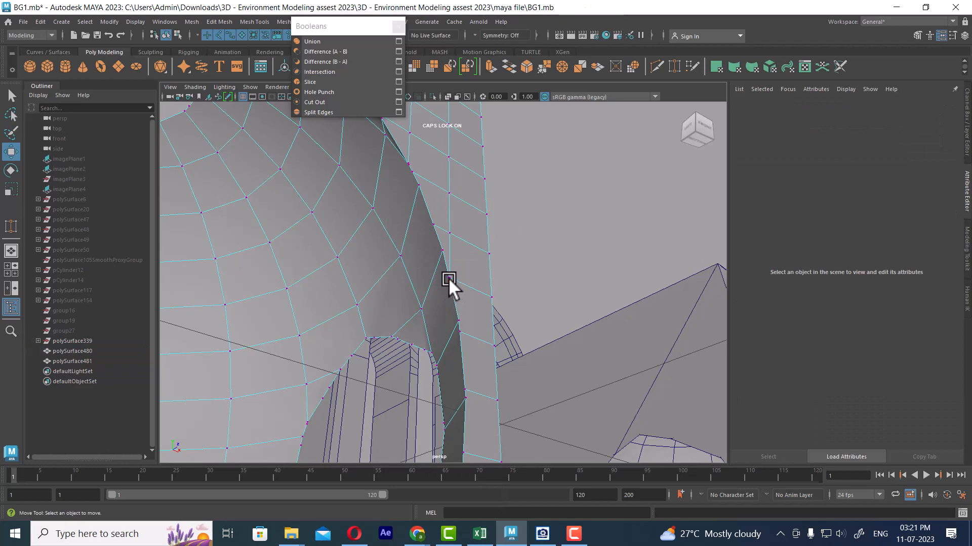
Snap two closely spaced vertices on the cut's rim onto the neighbouring rim vertex above them
{"action": "left_click", "coordinate": [447, 277]}
{"action": "scroll", "coordinate": [454, 281], "scroll_direction": "up", "scroll_amount": 4}
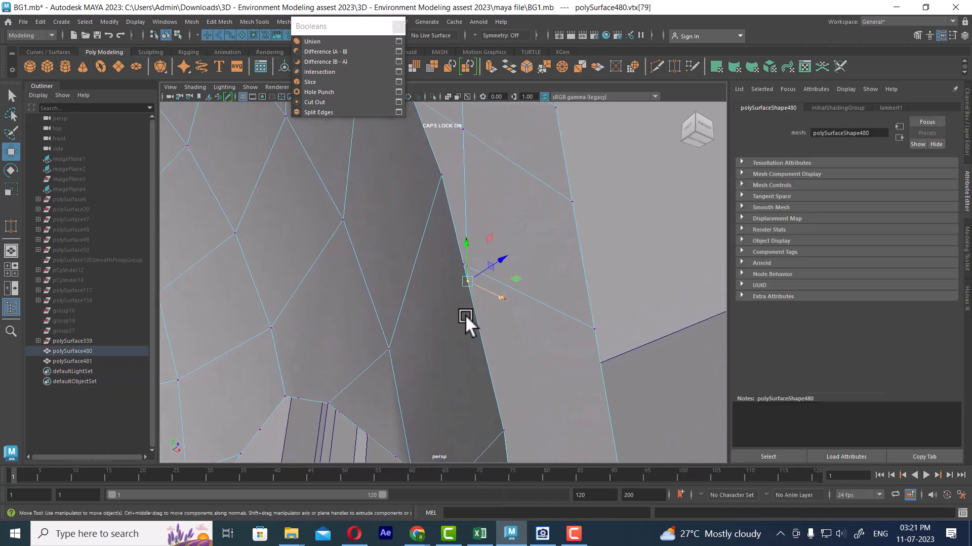
{"action": "left_click", "coordinate": [439, 174]}
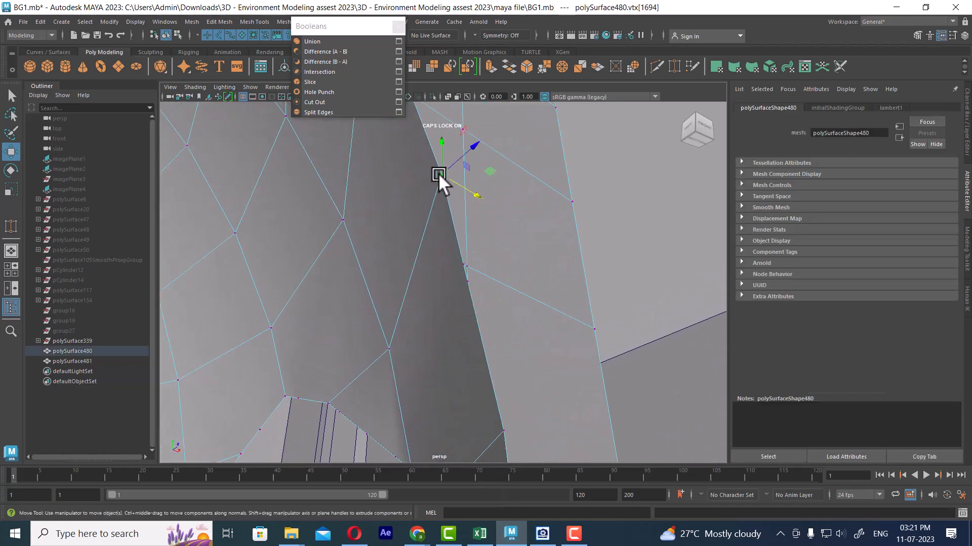
{"action": "left_click", "coordinate": [462, 263]}
{"action": "middle_click_drag", "start_coordinate": [436, 211], "coordinate": [442, 167]}
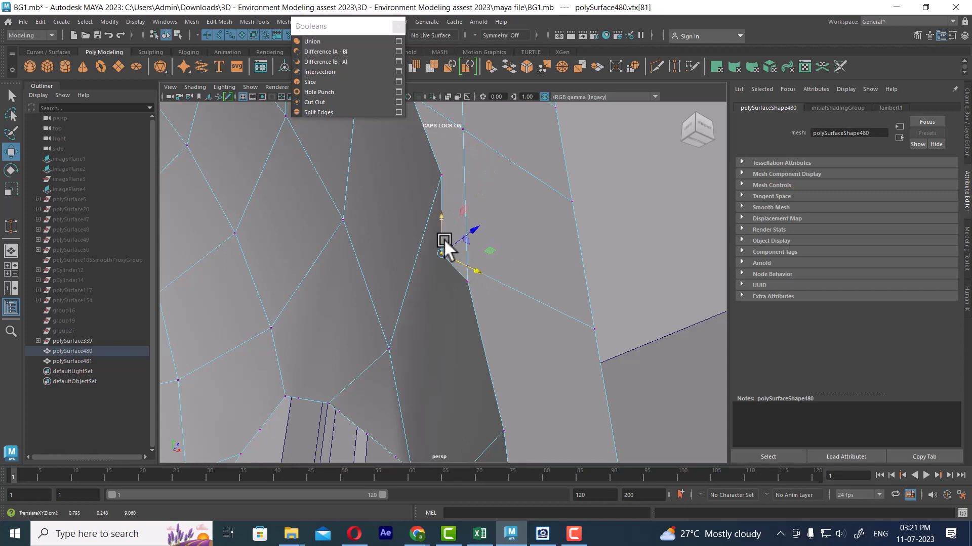
{"action": "left_click_drag", "start_coordinate": [441, 225], "coordinate": [442, 204]}
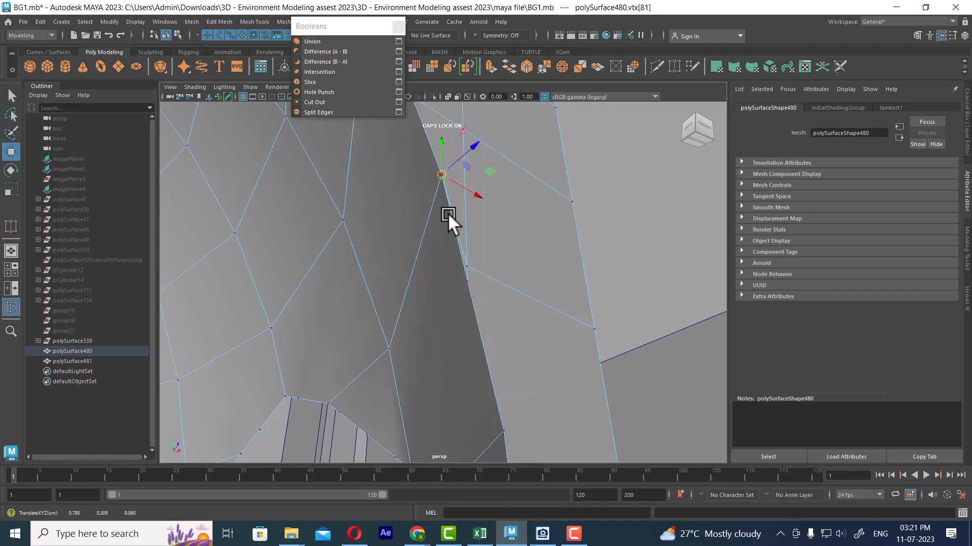
{"action": "left_click", "coordinate": [467, 277]}
{"action": "middle_click_drag", "start_coordinate": [454, 279], "coordinate": [439, 216]}
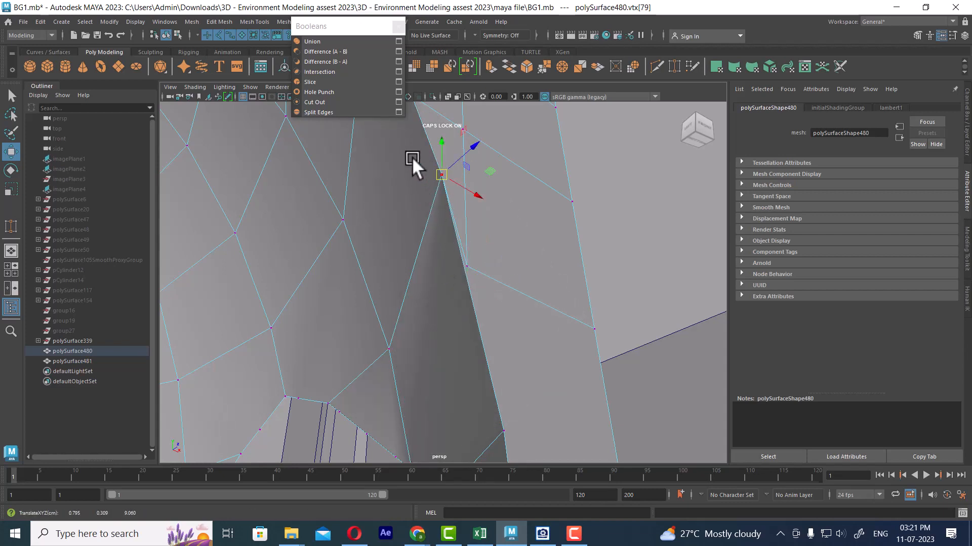
Merge the overlapping vertices on the cut's rim, checking them in wireframe before returning to shaded display
{"action": "left_click_drag", "start_coordinate": [416, 155], "coordinate": [471, 192]}
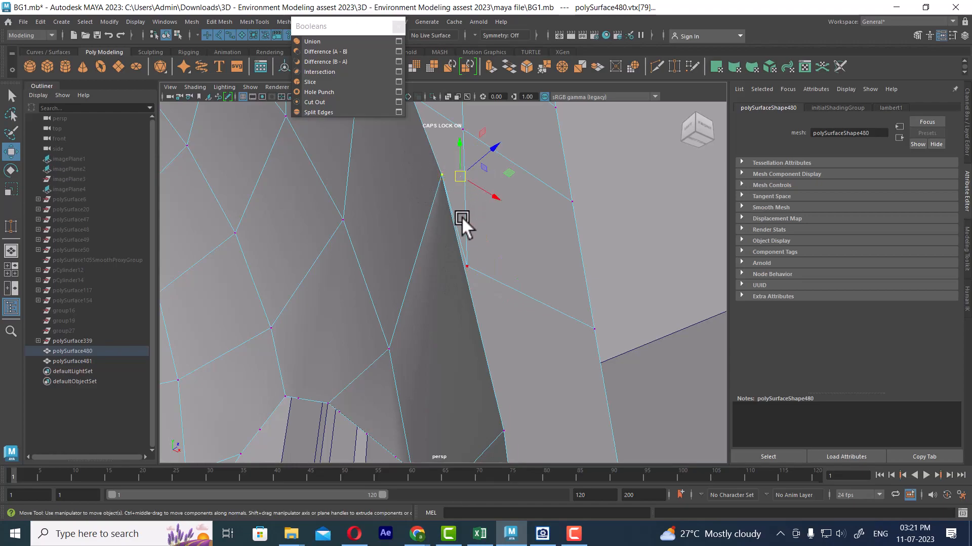
{"action": "key", "text": "4"}
{"action": "mouse_move", "coordinate": [449, 235]}
{"action": "left_mouse_down", "text": "alt"}
{"action": "mouse_move", "coordinate": [447, 255]}
{"action": "mouse_move", "coordinate": [451, 241]}
{"action": "left_mouse_up", "text": "alt"}
{"action": "right_click_drag", "start_coordinate": [451, 241], "coordinate": [430, 205], "text": "alt"}
{"action": "left_click_drag", "start_coordinate": [430, 206], "coordinate": [438, 229], "text": "alt"}
{"action": "mouse_move", "coordinate": [439, 230]}
{"action": "right_mouse_down", "text": "alt"}
{"action": "mouse_move", "coordinate": [451, 255]}
{"action": "mouse_move", "coordinate": [400, 203]}
{"action": "mouse_move", "coordinate": [400, 178]}
{"action": "right_mouse_up", "text": "alt"}
{"action": "key", "text": "5"}
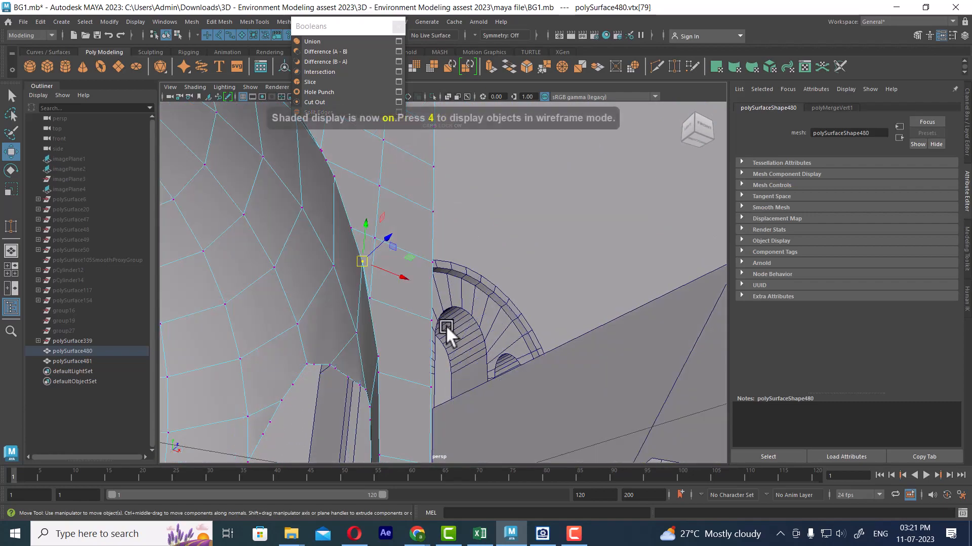
Preview the separate arched wall with three window openings using mesh smoothing, and compare it with the finished door wall
{"action": "right_click_drag", "start_coordinate": [445, 325], "coordinate": [405, 307], "text": "alt"}
{"action": "left_click_drag", "start_coordinate": [405, 308], "coordinate": [347, 387], "text": "alt"}
{"action": "middle_click_drag", "start_coordinate": [347, 387], "coordinate": [492, 227], "text": "alt"}
{"action": "right_click_drag", "start_coordinate": [469, 231], "coordinate": [511, 223]}
{"action": "left_click_drag", "start_coordinate": [561, 346], "coordinate": [575, 144], "text": "alt"}
{"action": "left_click", "coordinate": [572, 154]}
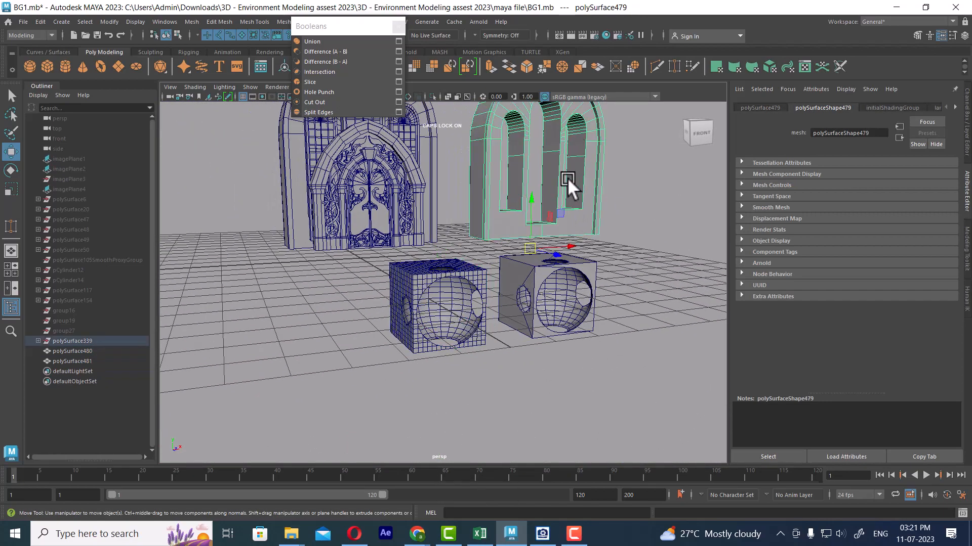
{"action": "key", "text": "3"}
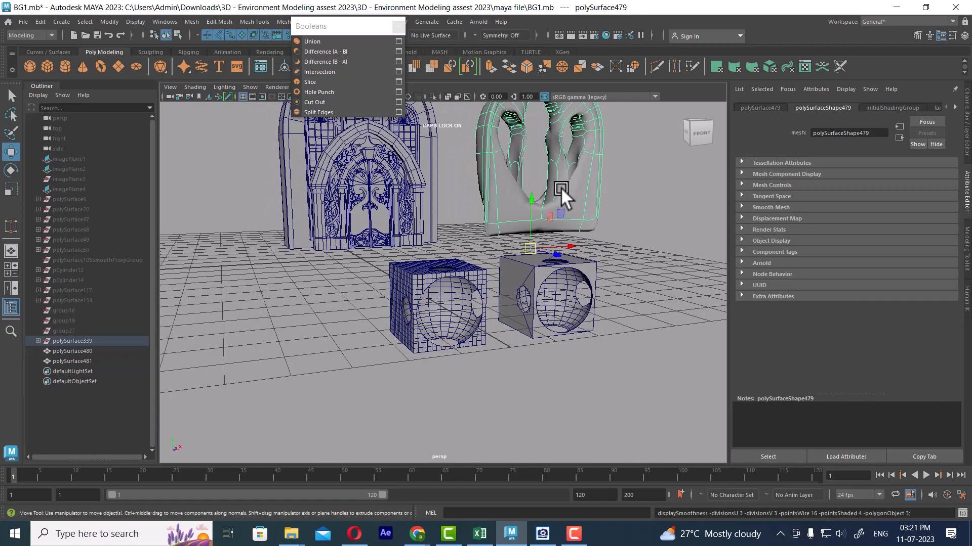
{"action": "left_click_drag", "start_coordinate": [418, 220], "coordinate": [423, 168], "text": "alt"}
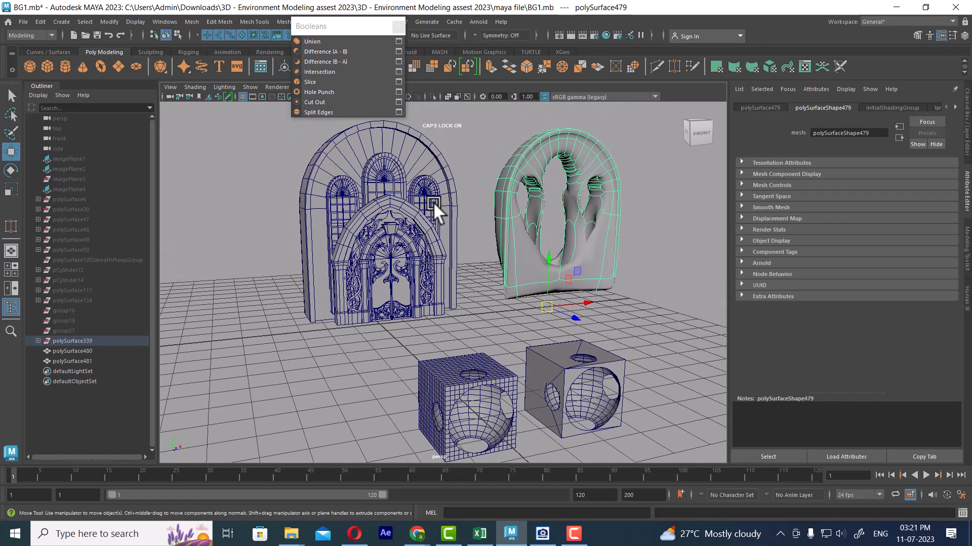
{"action": "left_click", "coordinate": [655, 308]}
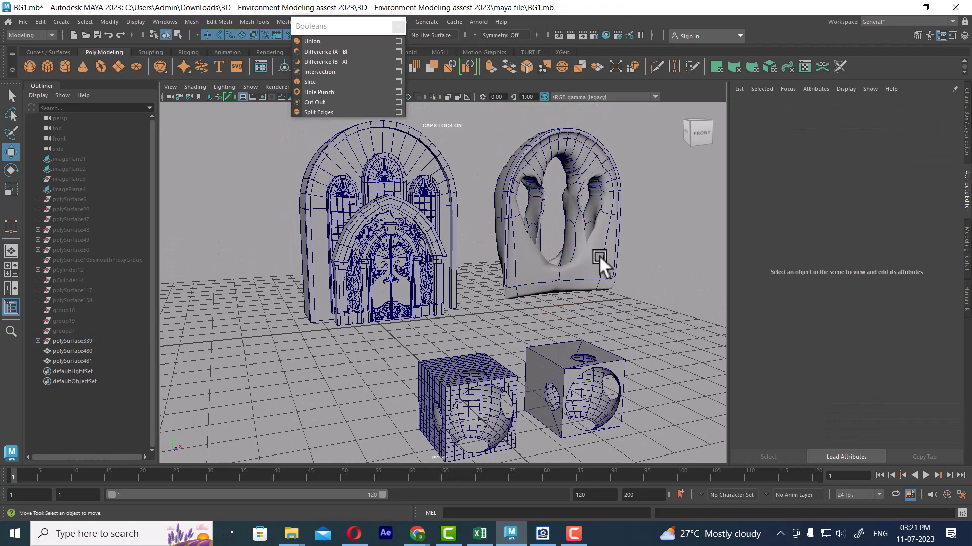
Return the separate arched wall to unsmoothed display
{"action": "left_click", "coordinate": [599, 256]}
{"action": "key", "text": "1"}
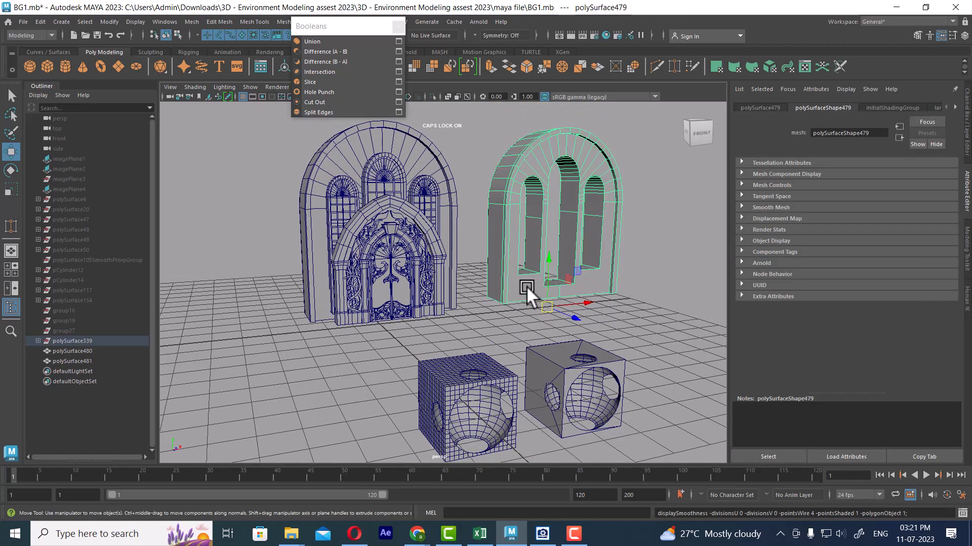
{"action": "left_click", "coordinate": [624, 318]}
{"action": "left_click", "coordinate": [566, 289]}
{"action": "left_click_drag", "start_coordinate": [469, 308], "coordinate": [454, 292], "text": "alt"}
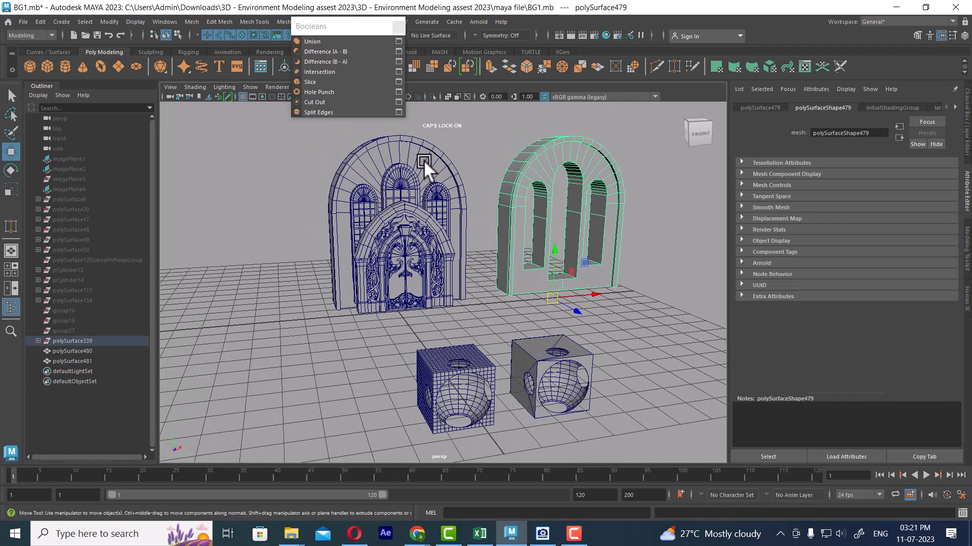
Delete both cut cubes and the separate arched wall from the scene
{"action": "left_click_drag", "start_coordinate": [468, 344], "coordinate": [626, 417]}
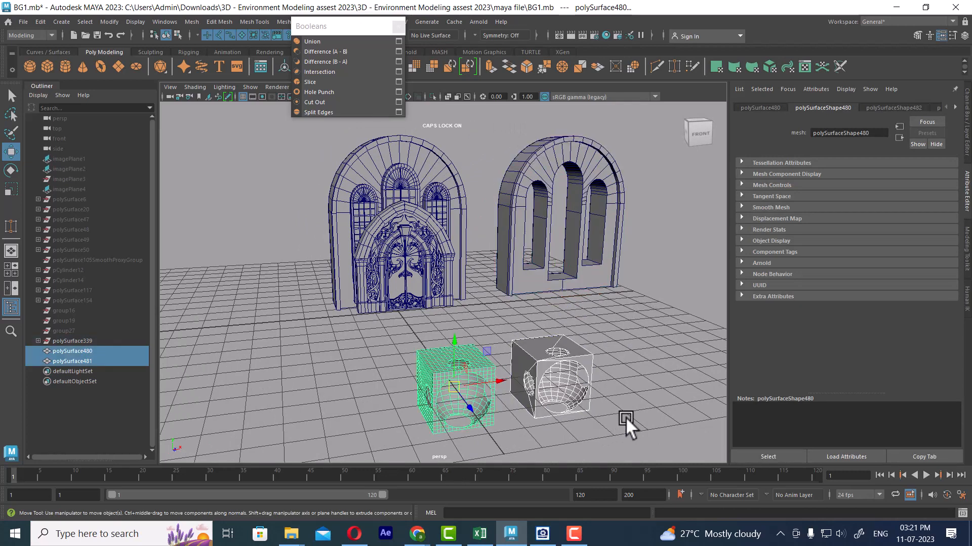
{"action": "key", "text": "Delete"}
{"action": "left_click", "coordinate": [513, 205]}
{"action": "key", "text": "Delete"}
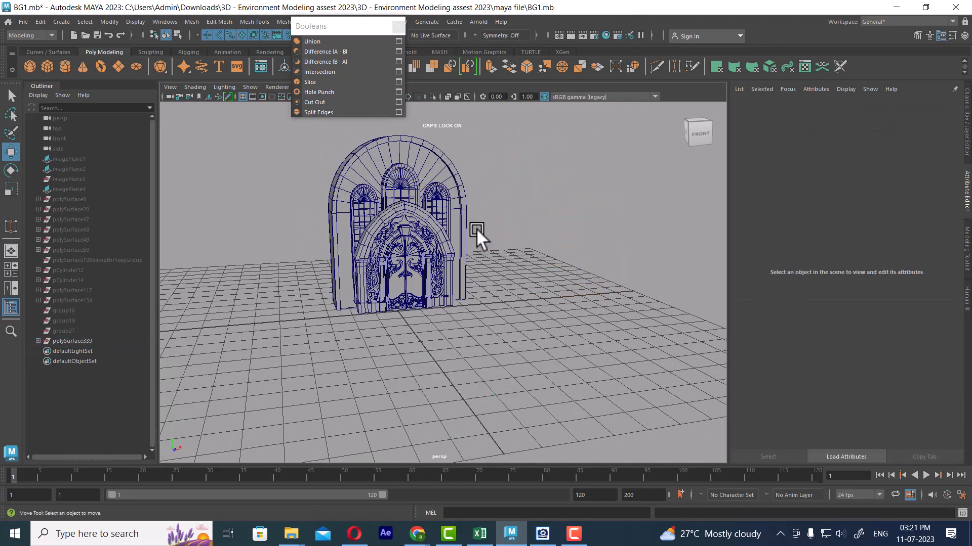
Select the arched wall behind the door and start Export Selection for it
{"action": "left_click", "coordinate": [445, 169]}
{"action": "left_click", "coordinate": [23, 22]}
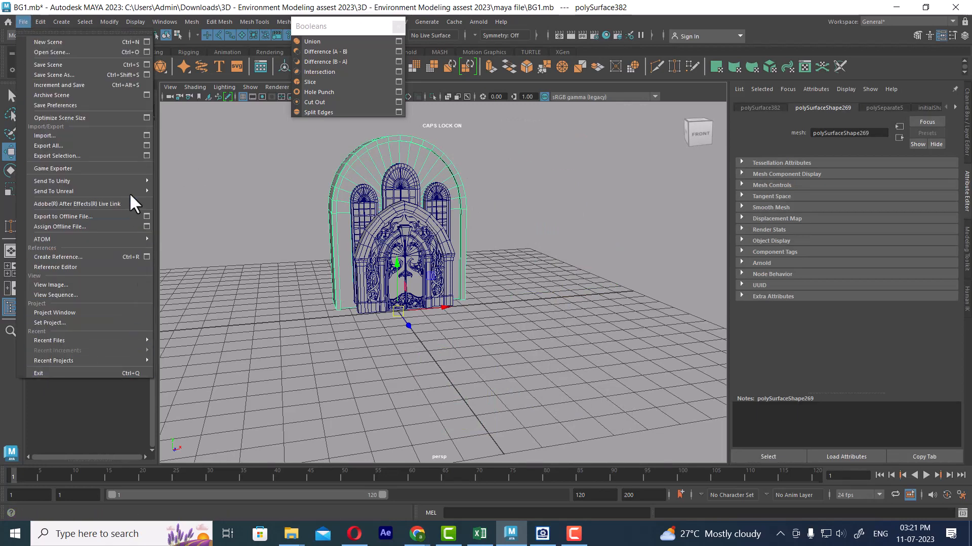
{"action": "left_click", "coordinate": [78, 155]}
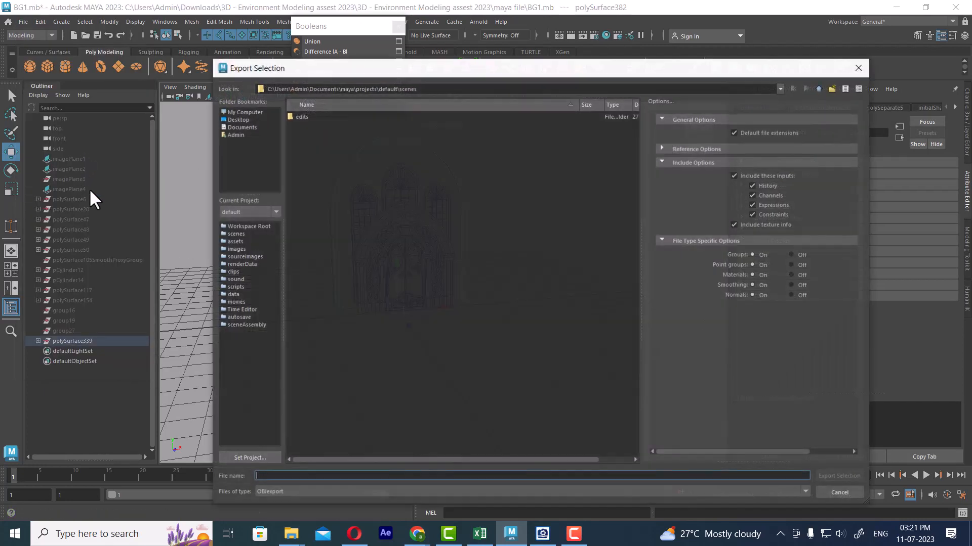
Create a folder named BG on the Desktop and open it as the export location
{"action": "left_click", "coordinate": [236, 120]}
{"action": "left_click", "coordinate": [830, 88]}
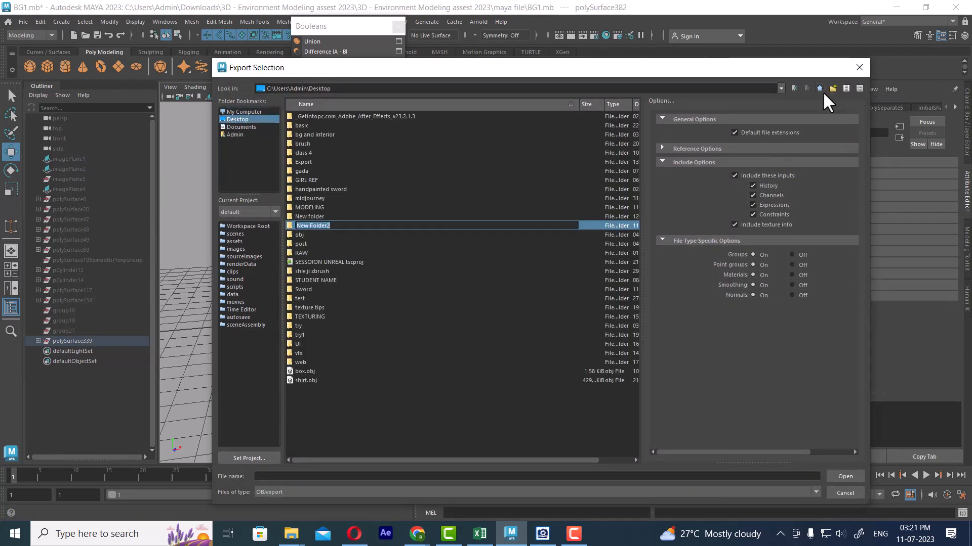
{"action": "type", "text": "BG"}
{"action": "key", "text": "Return"}
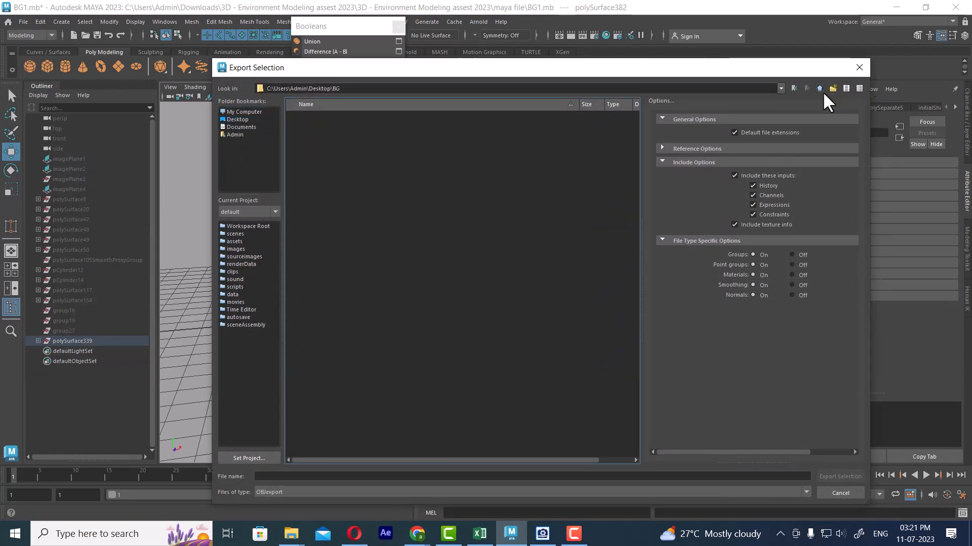
Export the selected arched wall as an OBJ file named BG into the BG folder
{"action": "left_click", "coordinate": [356, 477]}
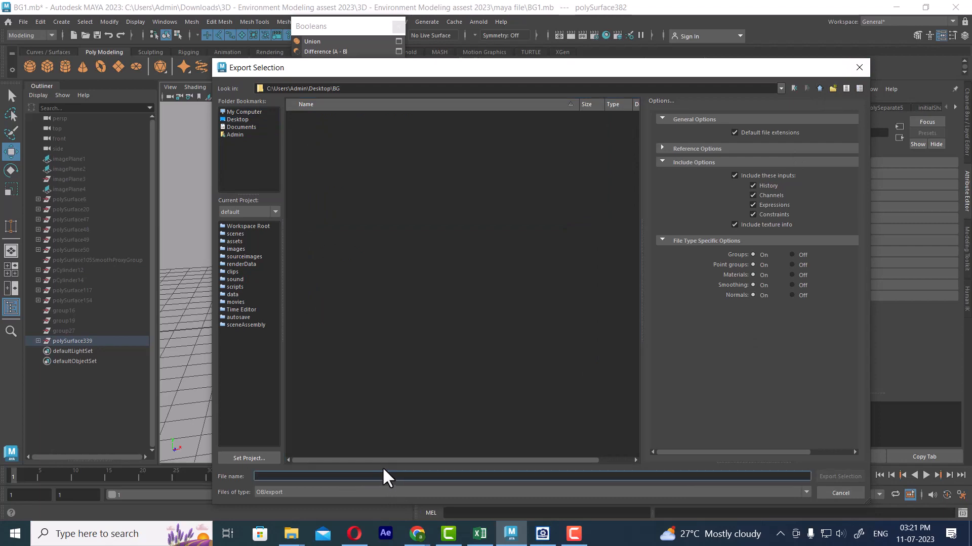
{"action": "type", "text": "BG"}
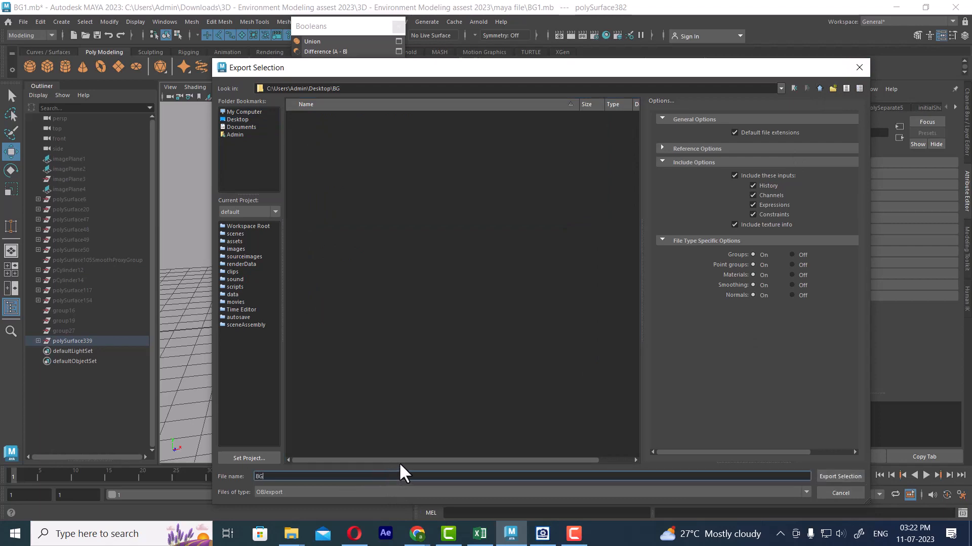
{"action": "key", "text": "Return"}
Launch ZBrush 2022 and dismiss its home page
{"action": "key", "text": "super"}
{"action": "type", "text": "Z"}
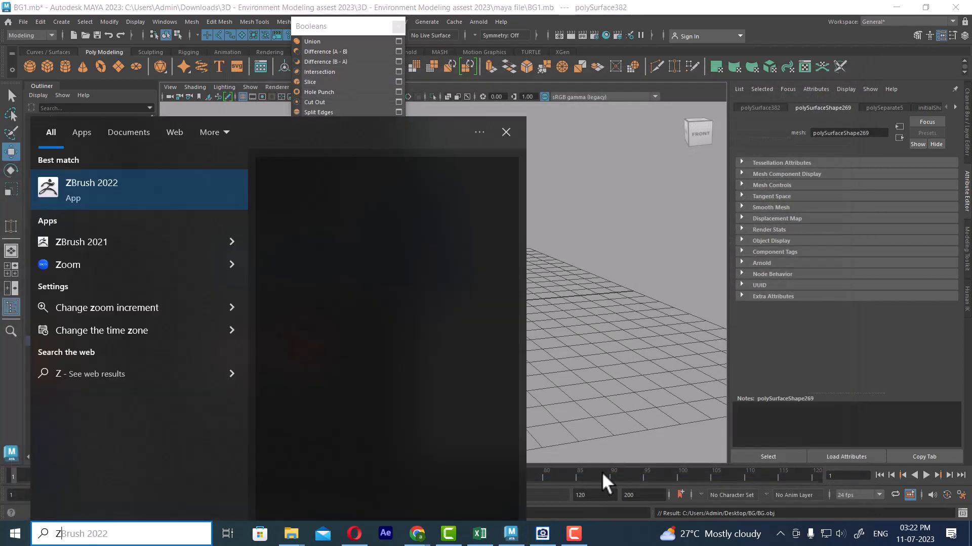
{"action": "left_click", "coordinate": [127, 188]}
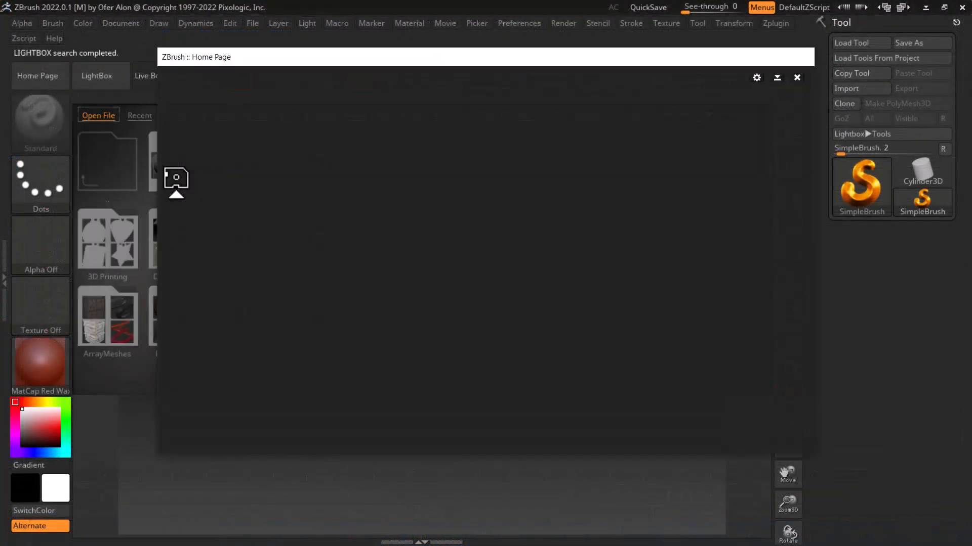
{"action": "left_click", "coordinate": [796, 77]}
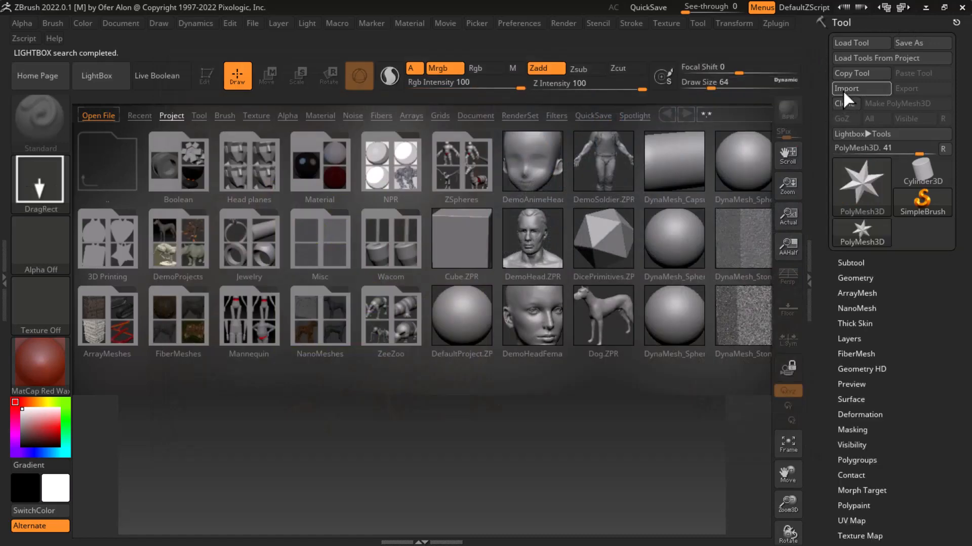
Import the BG mesh from the Desktop's BG folder, splitting its nonstandard polygons into Quads and Triangles
{"action": "left_click", "coordinate": [843, 89]}
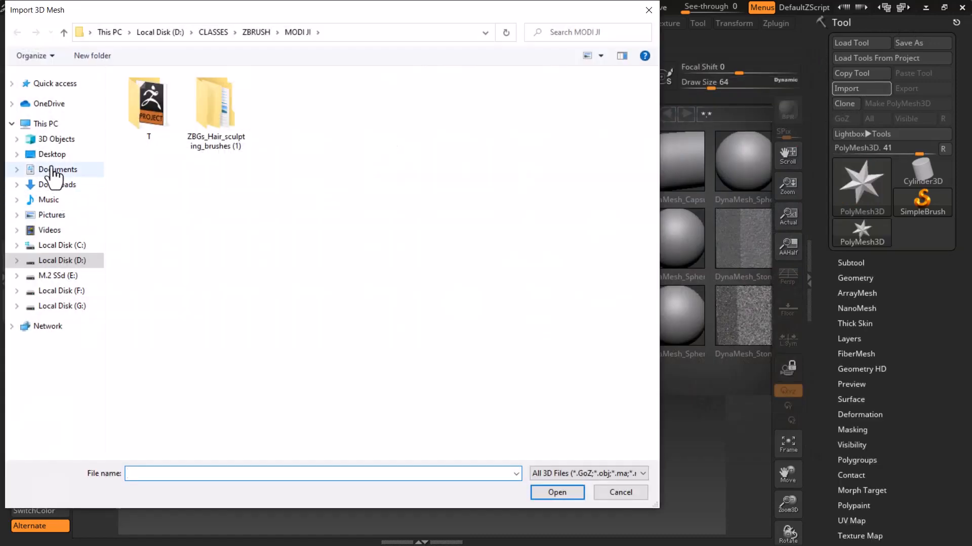
{"action": "left_click", "coordinate": [52, 154]}
{"action": "scroll", "coordinate": [296, 337], "scroll_direction": "down", "scroll_amount": 1}
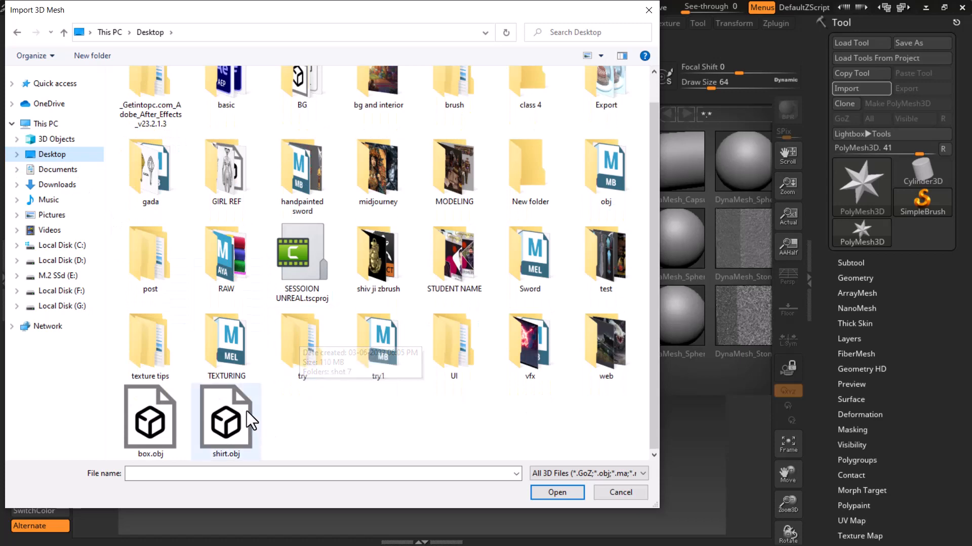
{"action": "left_click", "coordinate": [150, 420]}
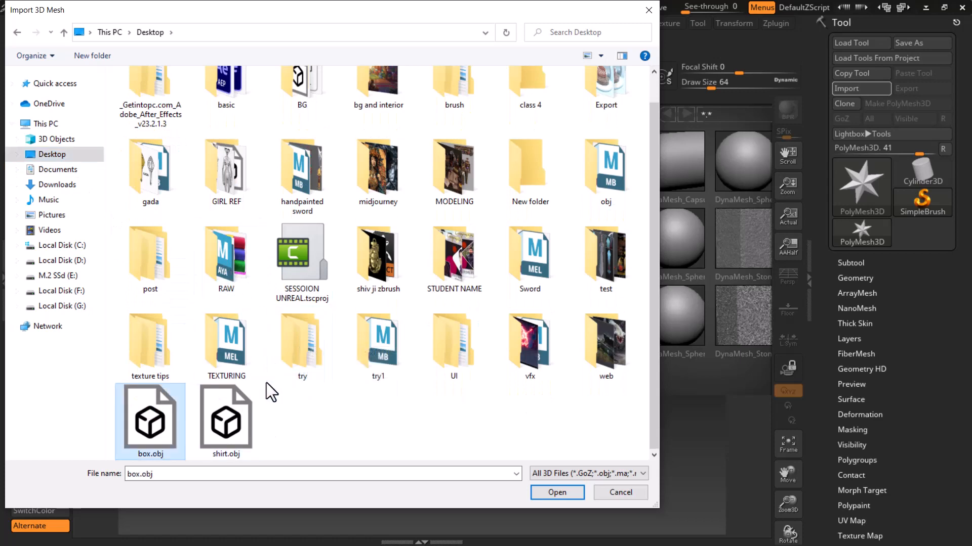
{"action": "scroll", "coordinate": [267, 384], "scroll_direction": "up", "scroll_amount": 1}
{"action": "left_click", "coordinate": [305, 121]}
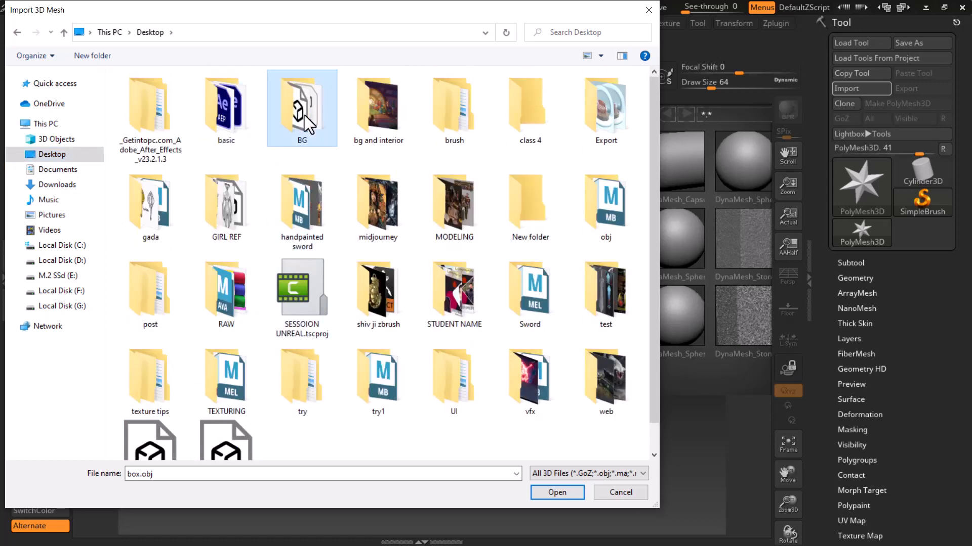
{"action": "double_click", "coordinate": [305, 114]}
{"action": "double_click", "coordinate": [150, 103]}
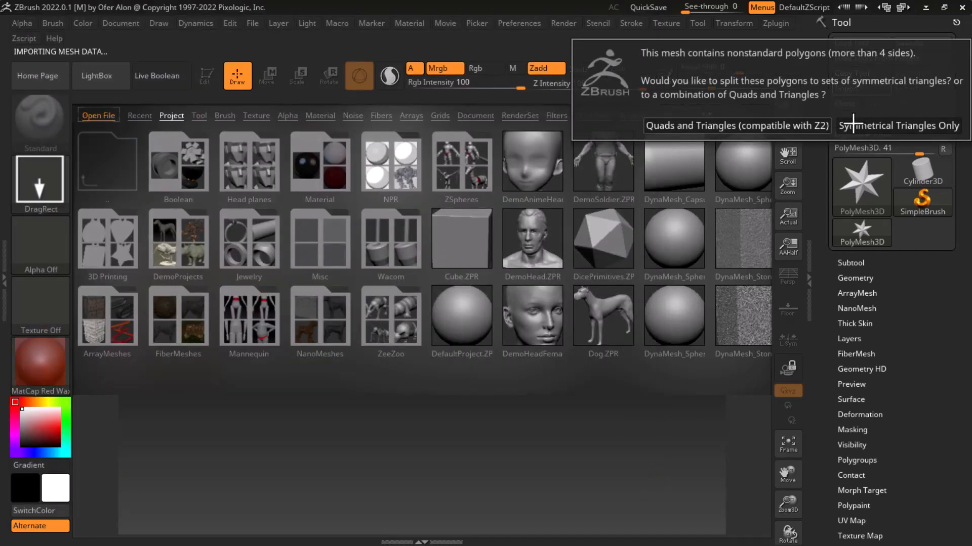
{"action": "left_click", "coordinate": [756, 125]}
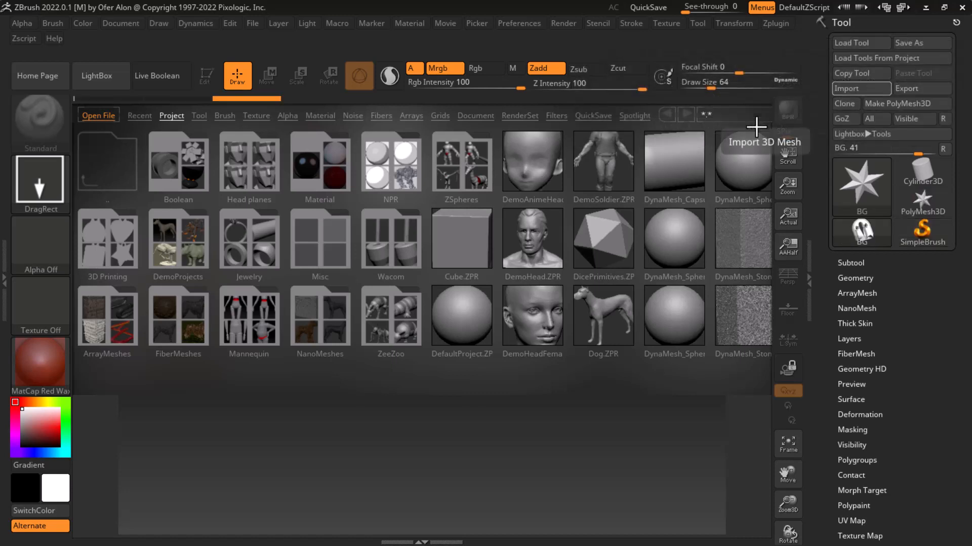
Place the imported BG mesh on the canvas in Edit mode and inspect its surface from an angle
{"action": "key", "text": "comma"}
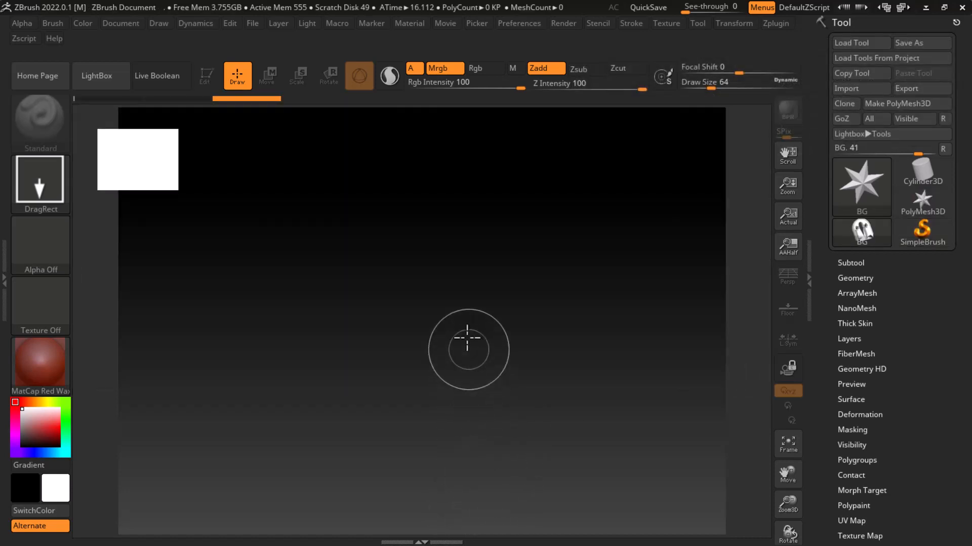
{"action": "left_click_drag", "start_coordinate": [467, 338], "coordinate": [462, 516]}
{"action": "key", "text": "t"}
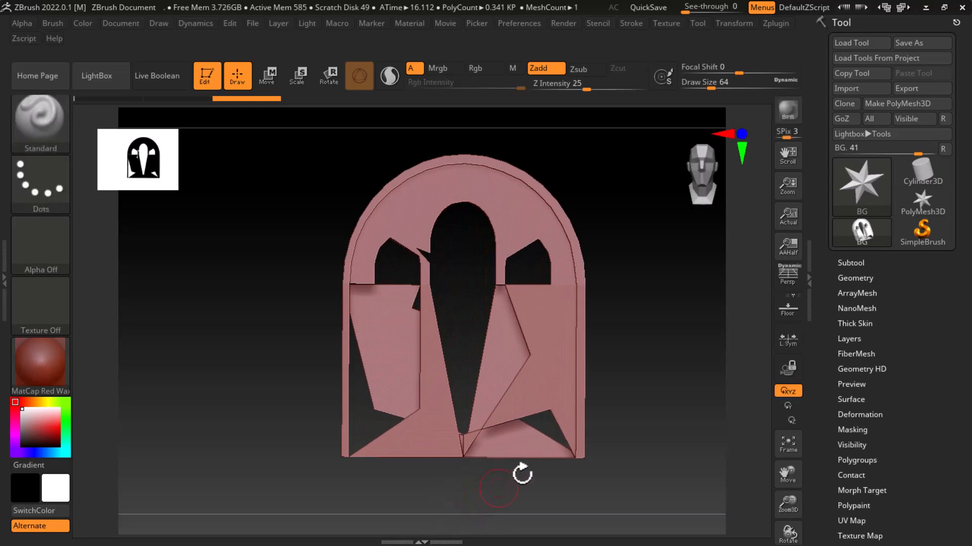
{"action": "left_click_drag", "start_coordinate": [522, 474], "coordinate": [663, 349]}
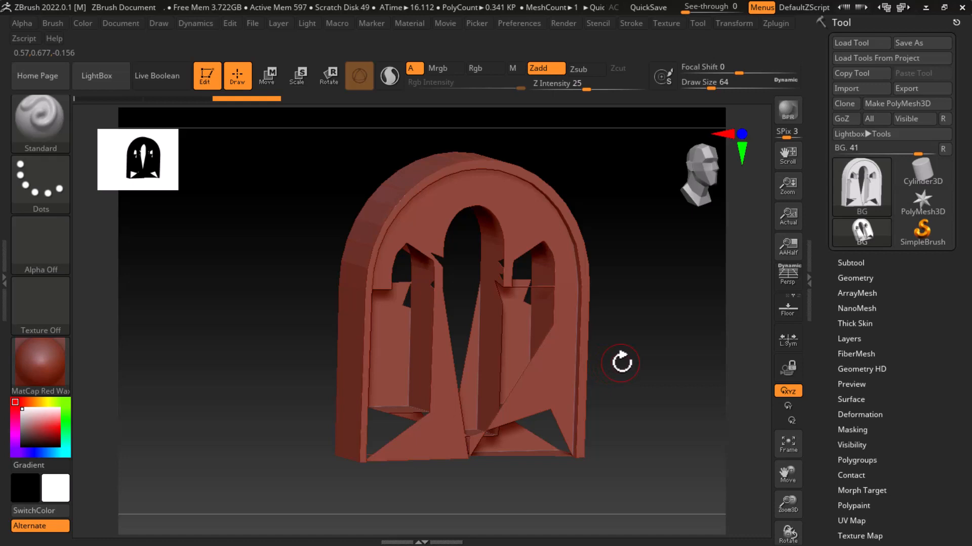
{"action": "left_click_drag", "start_coordinate": [664, 321], "coordinate": [706, 334]}
Switch back to Maya and hide everything except the arched wall
{"action": "key", "text": "alt+Tab"}
{"action": "left_click", "coordinate": [593, 223]}
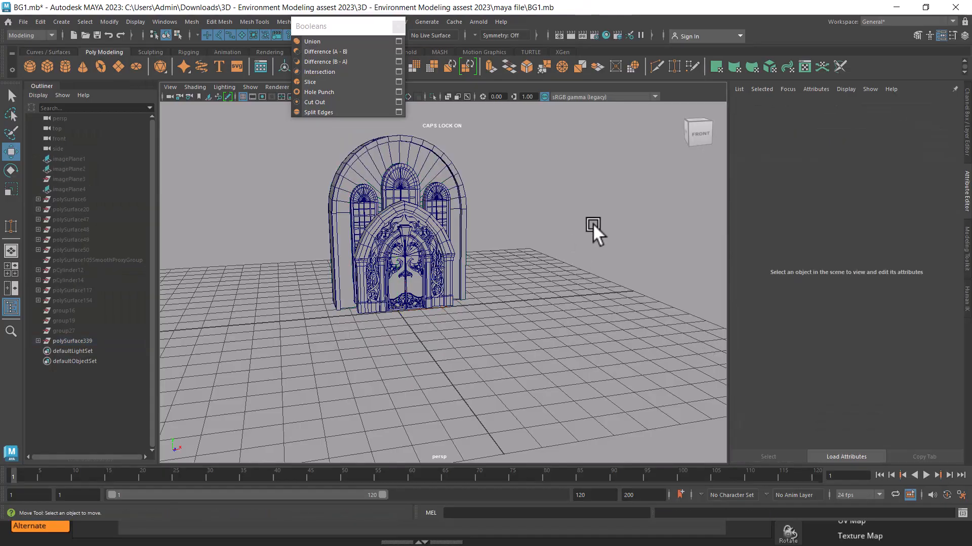
{"action": "left_click", "coordinate": [425, 163]}
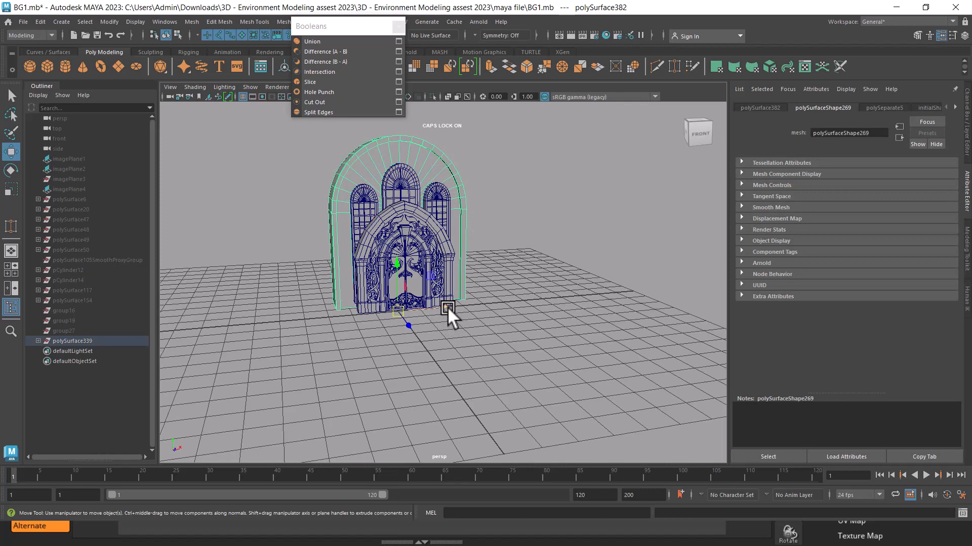
{"action": "key", "text": "alt+h"}
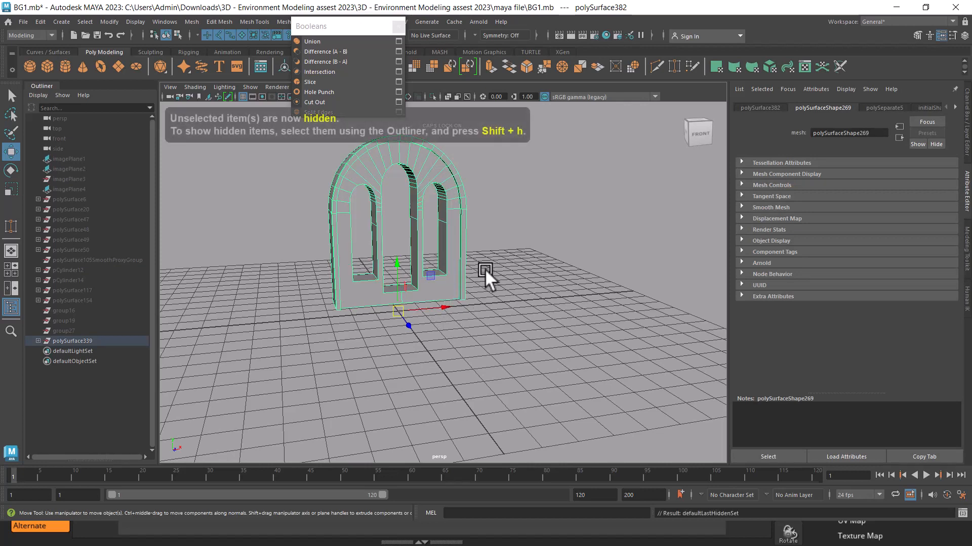
Multi-Cut an edge across the wall's underside from the inner rim corner at one end to the opposite border
{"action": "left_click", "coordinate": [485, 269]}
{"action": "left_click", "coordinate": [435, 257]}
{"action": "left_click_drag", "start_coordinate": [435, 257], "coordinate": [414, 248], "text": "alt"}
{"action": "right_click_drag", "start_coordinate": [414, 248], "coordinate": [472, 269], "text": "alt"}
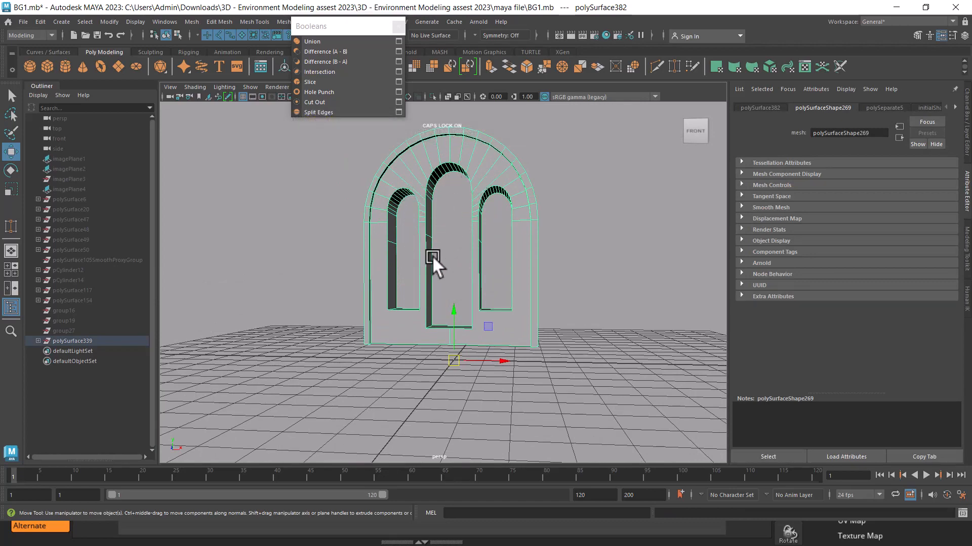
{"action": "left_click_drag", "start_coordinate": [432, 255], "coordinate": [522, 203], "text": "alt"}
{"action": "right_click_drag", "start_coordinate": [533, 175], "coordinate": [462, 169], "text": "shift"}
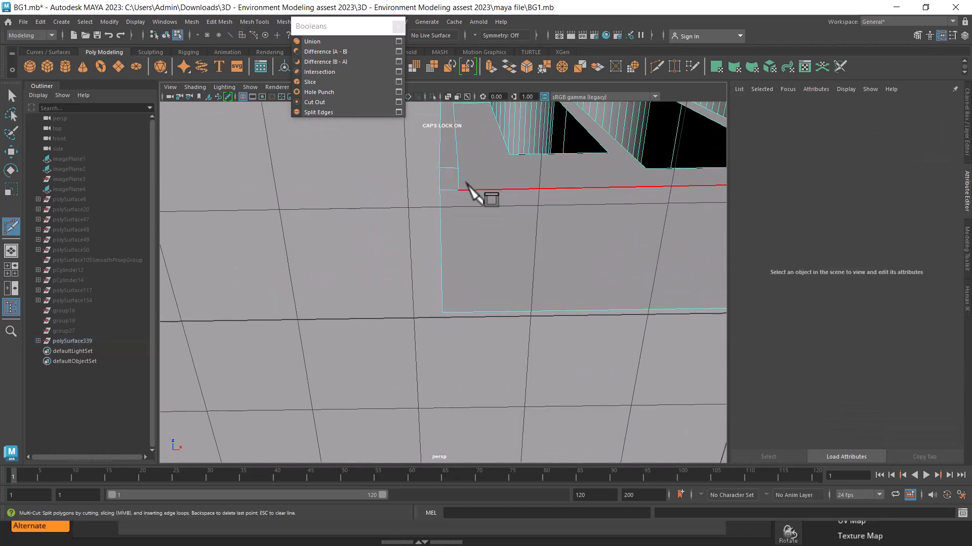
{"action": "left_click", "coordinate": [464, 186]}
{"action": "left_click_drag", "start_coordinate": [496, 305], "coordinate": [470, 287], "text": "alt"}
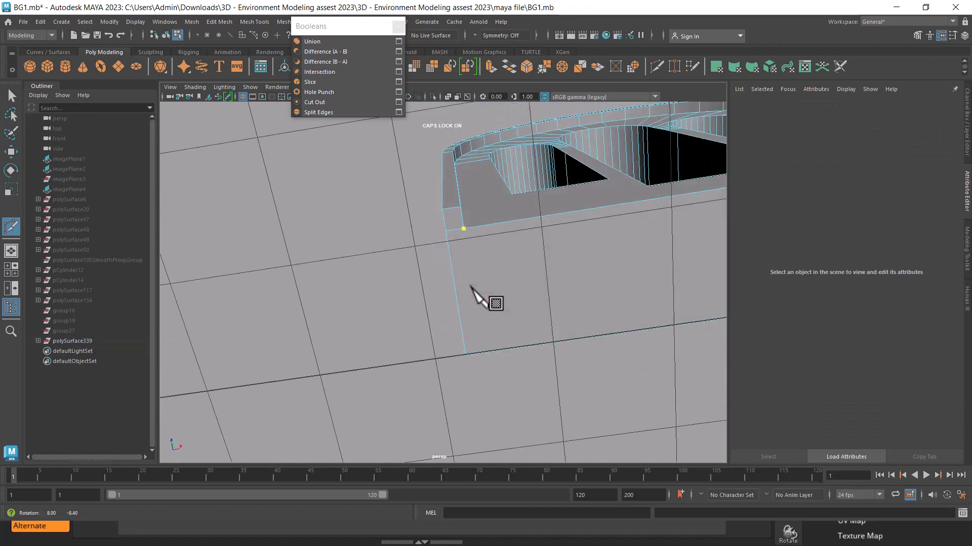
{"action": "left_click", "coordinate": [481, 353]}
{"action": "right_click", "coordinate": [562, 348]}
Cut a matching edge across the underside from the inner rim corner at the wall's other end
{"action": "scroll", "coordinate": [526, 223], "scroll_direction": "down", "scroll_amount": 5}
{"action": "middle_click_drag", "start_coordinate": [653, 224], "coordinate": [456, 253], "text": "alt"}
{"action": "left_click", "coordinate": [535, 210]}
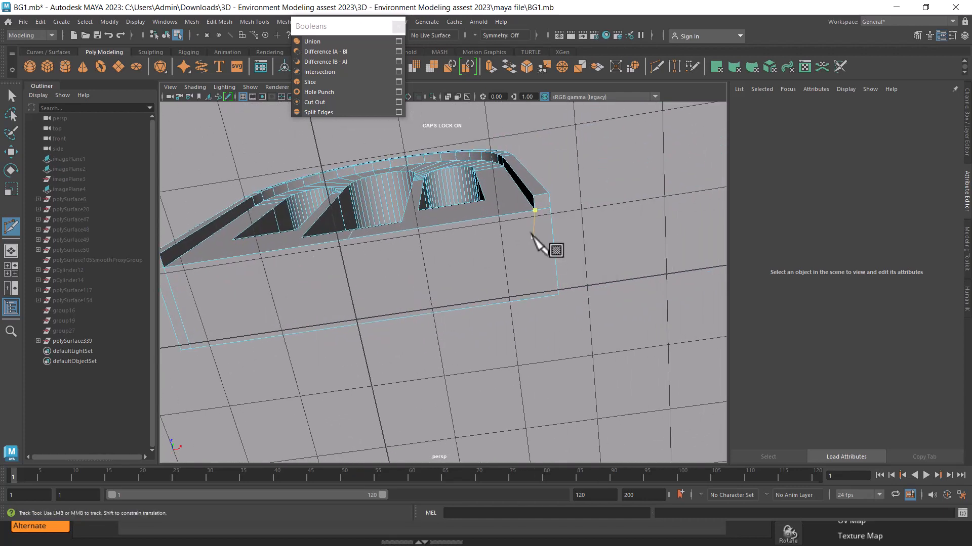
{"action": "left_click", "coordinate": [545, 297]}
{"action": "right_click", "coordinate": [542, 248]}
Delete the faces around the window openings in the middle of the arched wall
{"action": "left_click_drag", "start_coordinate": [575, 313], "coordinate": [469, 233], "text": "alt"}
{"action": "key", "text": "w"}
{"action": "left_click_drag", "start_coordinate": [457, 298], "coordinate": [479, 287], "text": "alt"}
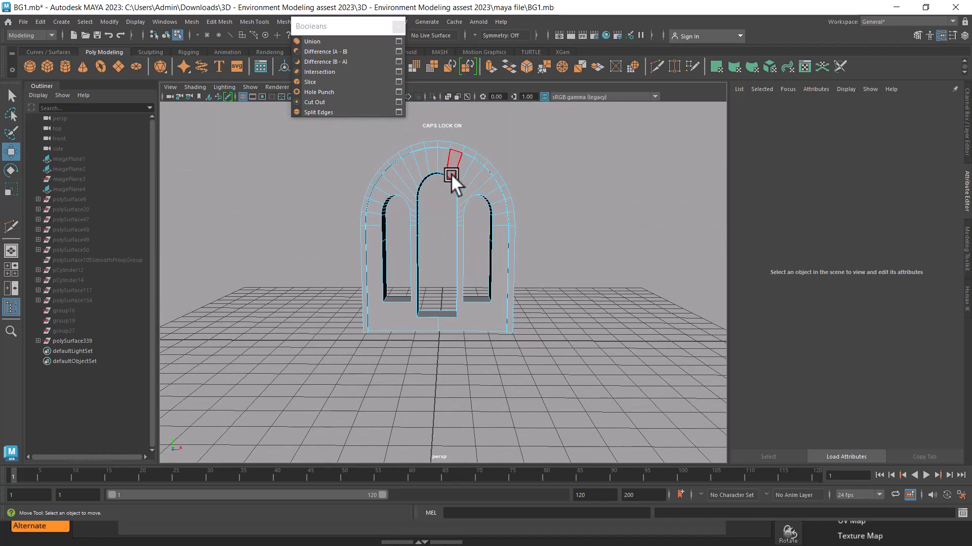
{"action": "right_click_drag", "start_coordinate": [450, 203], "coordinate": [402, 196]}
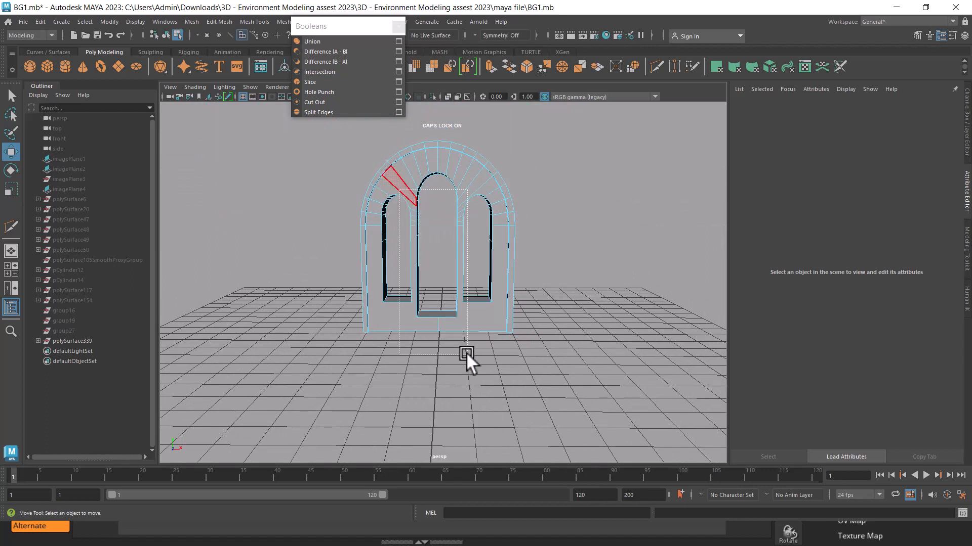
{"action": "left_click_drag", "start_coordinate": [466, 352], "coordinate": [466, 352]}
{"action": "key", "text": "Delete"}
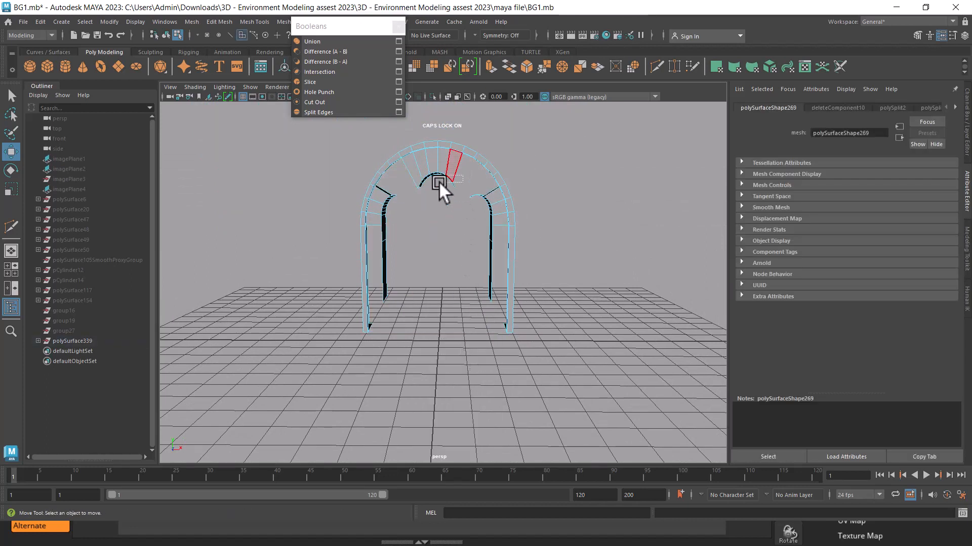
Delete the remaining window recess and inner panel faces so only the wall's outer arch and rim are left
{"action": "key", "text": "Delete"}
{"action": "left_click_drag", "start_coordinate": [439, 181], "coordinate": [467, 199]}
{"action": "key", "text": "Delete"}
{"action": "left_click_drag", "start_coordinate": [487, 230], "coordinate": [487, 233]}
{"action": "key", "text": "Delete"}
{"action": "left_click_drag", "start_coordinate": [476, 192], "coordinate": [494, 283]}
{"action": "key", "text": "Delete"}
{"action": "left_click_drag", "start_coordinate": [394, 232], "coordinate": [374, 227]}
{"action": "key", "text": "Delete"}
{"action": "key", "text": "Delete"}
Bridge the two opposite inner vertical edges of the arch's legs to form a flat panel
{"action": "left_click_drag", "start_coordinate": [411, 284], "coordinate": [597, 262], "text": "alt"}
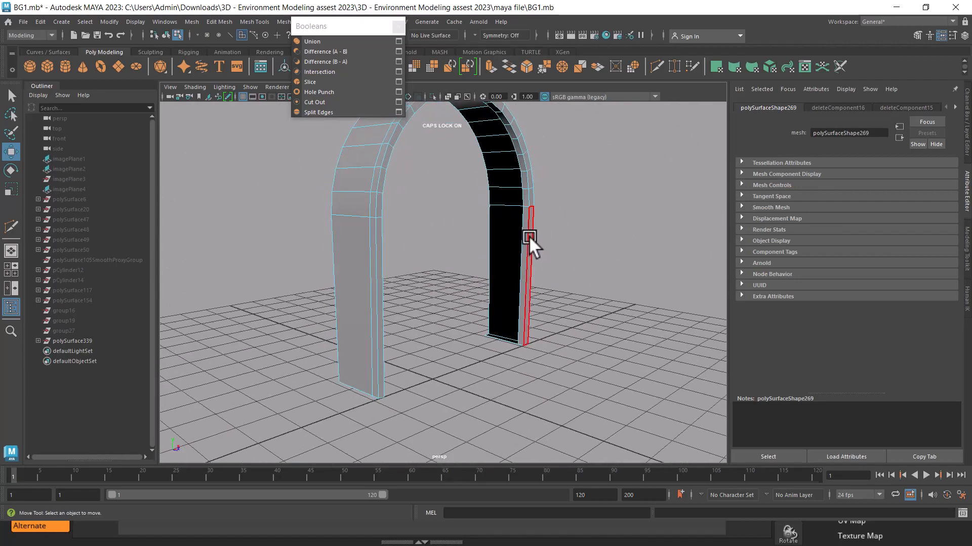
{"action": "left_click_drag", "start_coordinate": [549, 215], "coordinate": [387, 255], "text": "alt"}
{"action": "left_click", "coordinate": [515, 241]}
{"action": "double_click", "coordinate": [357, 238]}
{"action": "right_click", "coordinate": [417, 200], "text": "shift"}
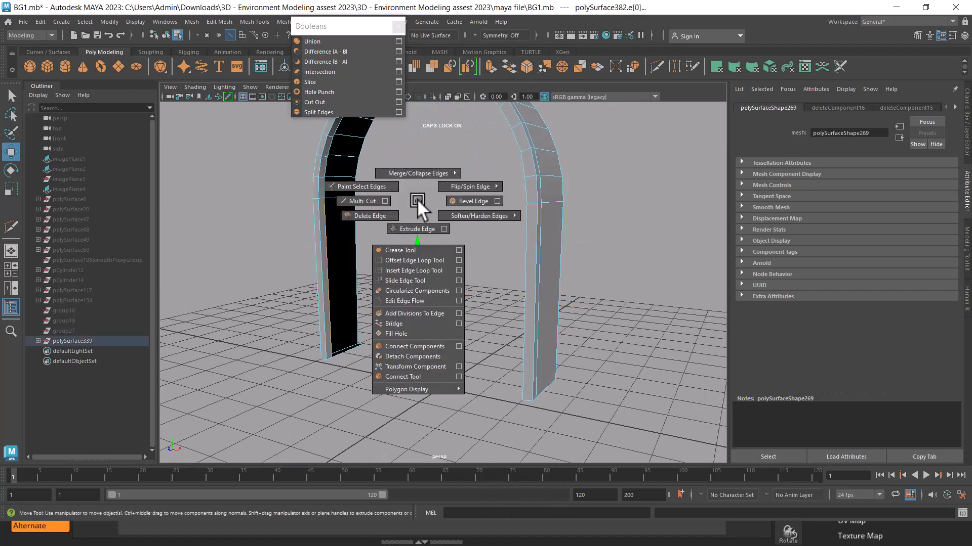
{"action": "left_click", "coordinate": [417, 324]}
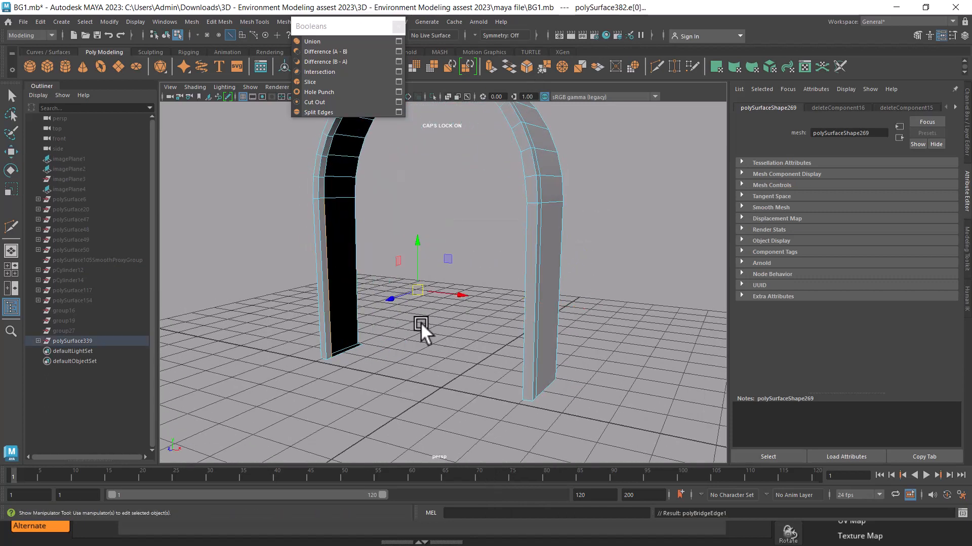
Examine the bridged panel and the open curved part above it from the front and from below
{"action": "left_click_drag", "start_coordinate": [414, 322], "coordinate": [529, 321], "text": "alt"}
{"action": "right_click_drag", "start_coordinate": [529, 321], "coordinate": [459, 244], "text": "alt"}
{"action": "middle_click_drag", "start_coordinate": [459, 244], "coordinate": [463, 291], "text": "alt"}
{"action": "right_click_drag", "start_coordinate": [463, 291], "coordinate": [498, 344], "text": "alt"}
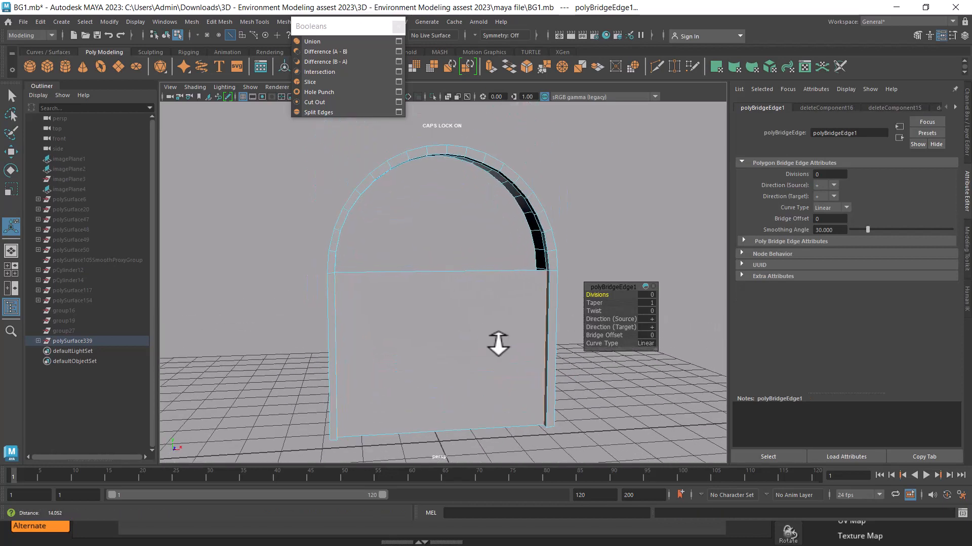
{"action": "left_click_drag", "start_coordinate": [499, 344], "coordinate": [494, 288], "text": "alt"}
{"action": "right_click_drag", "start_coordinate": [493, 287], "coordinate": [549, 233], "text": "alt"}
{"action": "middle_click_drag", "start_coordinate": [549, 233], "coordinate": [543, 253], "text": "alt"}
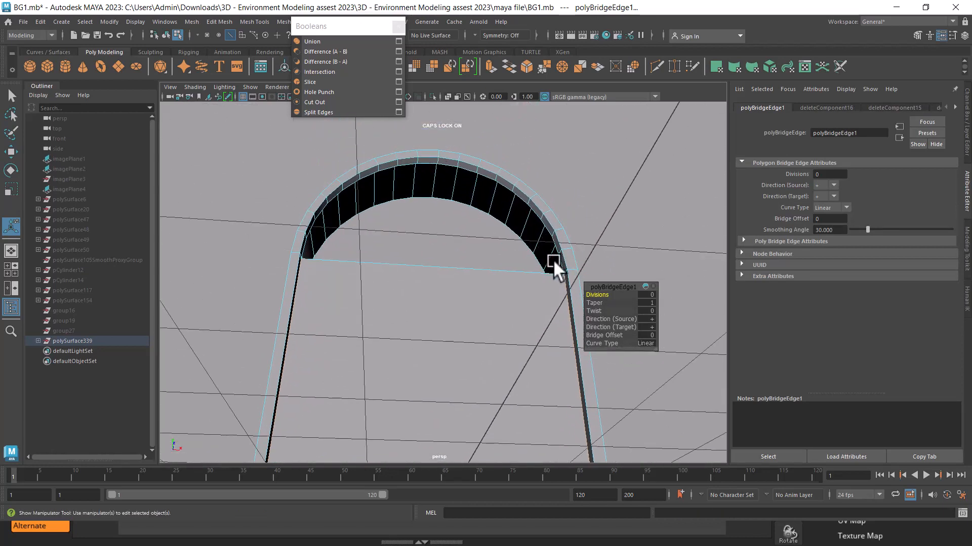
Select edges along the inner rim of the curved opening above the bridged panel
{"action": "left_click_drag", "start_coordinate": [553, 261], "coordinate": [564, 276], "text": "alt"}
{"action": "left_click", "coordinate": [557, 273]}
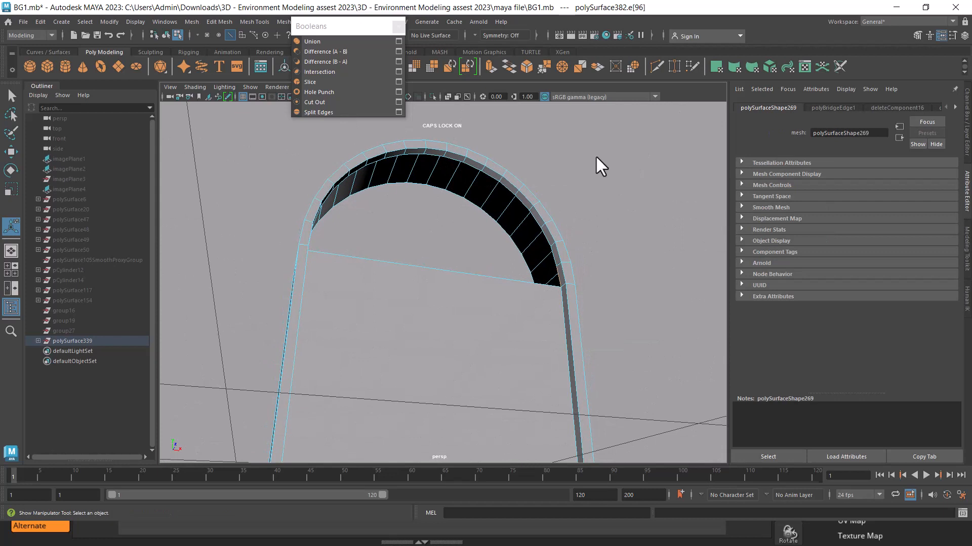
{"action": "left_click", "coordinate": [555, 200]}
{"action": "right_click_drag", "start_coordinate": [515, 195], "coordinate": [511, 138], "text": "shift"}
{"action": "key", "text": "w"}
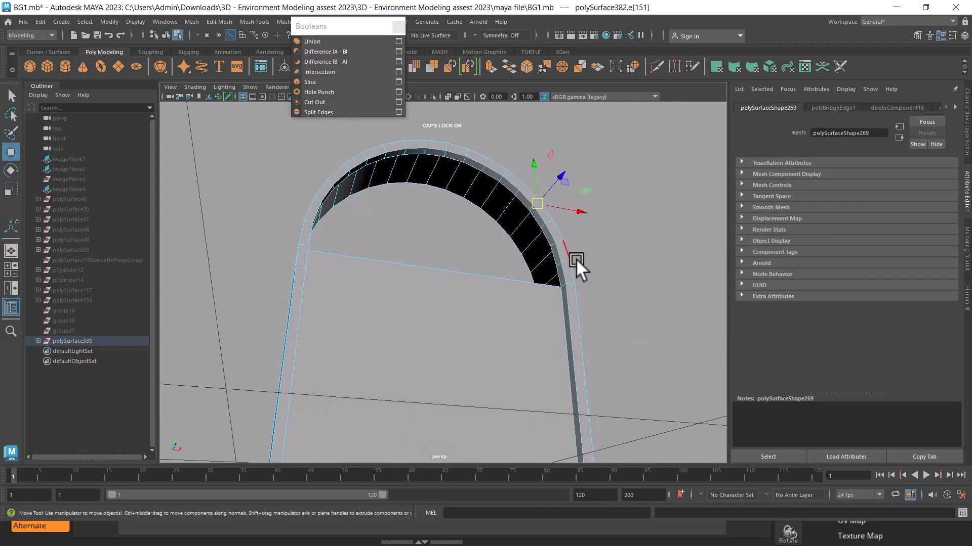
{"action": "left_click_drag", "start_coordinate": [575, 259], "coordinate": [577, 196], "text": "alt"}
{"action": "right_click_drag", "start_coordinate": [578, 196], "coordinate": [573, 202], "text": "shift"}
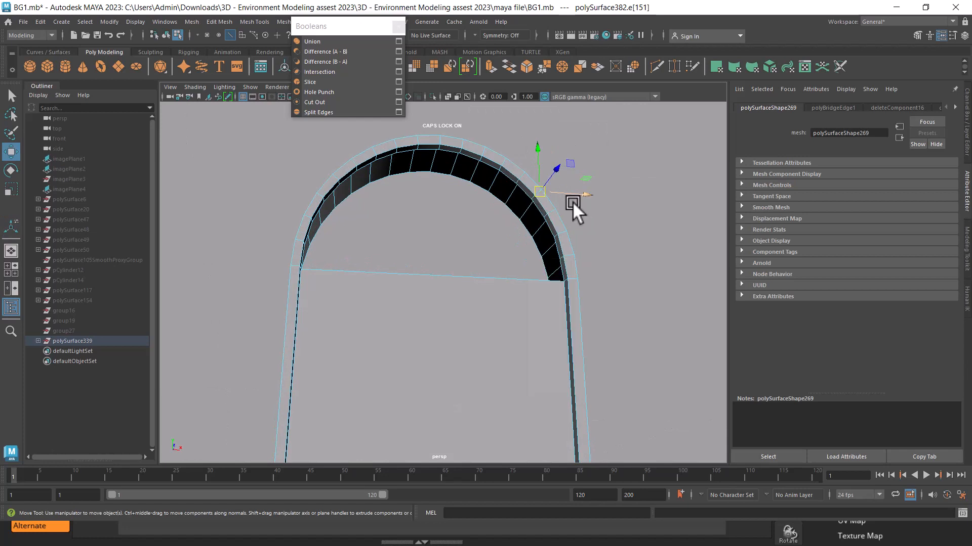
Turn on object-space symmetry for the arched wall and set its axis to Z
{"action": "left_click", "coordinate": [505, 277]}
{"action": "right_click_drag", "start_coordinate": [667, 240], "coordinate": [587, 132], "text": "shift"}
{"action": "left_click", "coordinate": [560, 263]}
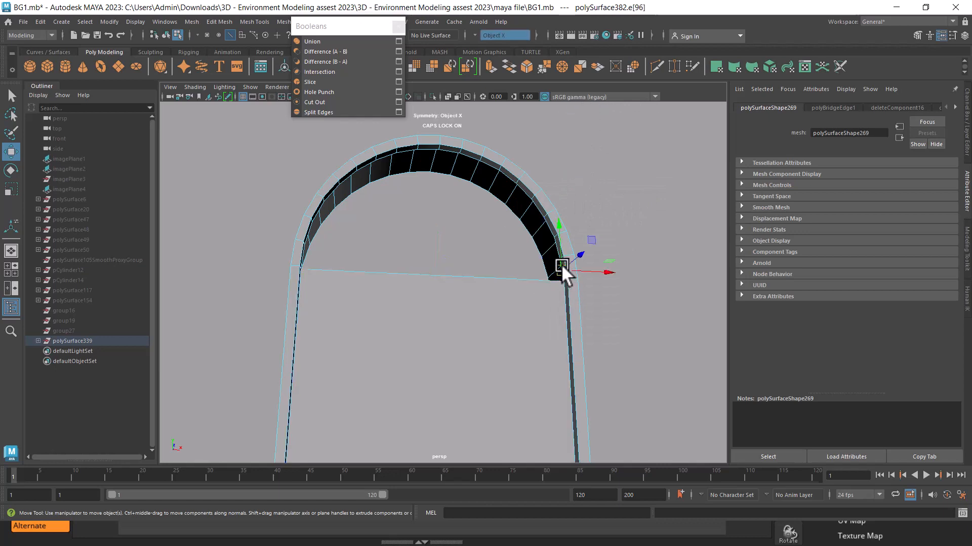
{"action": "left_click_drag", "start_coordinate": [560, 263], "coordinate": [542, 277], "text": "alt"}
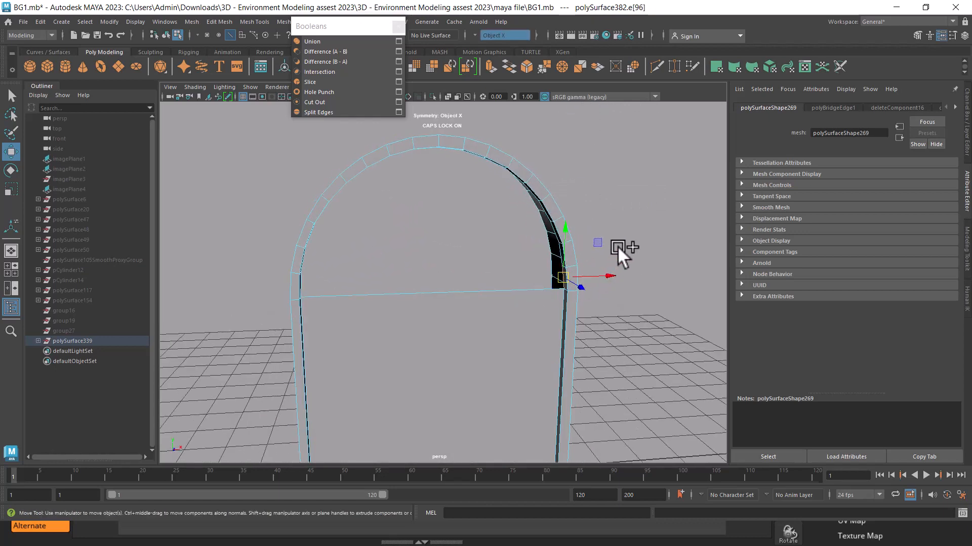
{"action": "right_click_drag", "start_coordinate": [617, 246], "coordinate": [619, 184], "text": "ctrl+shift"}
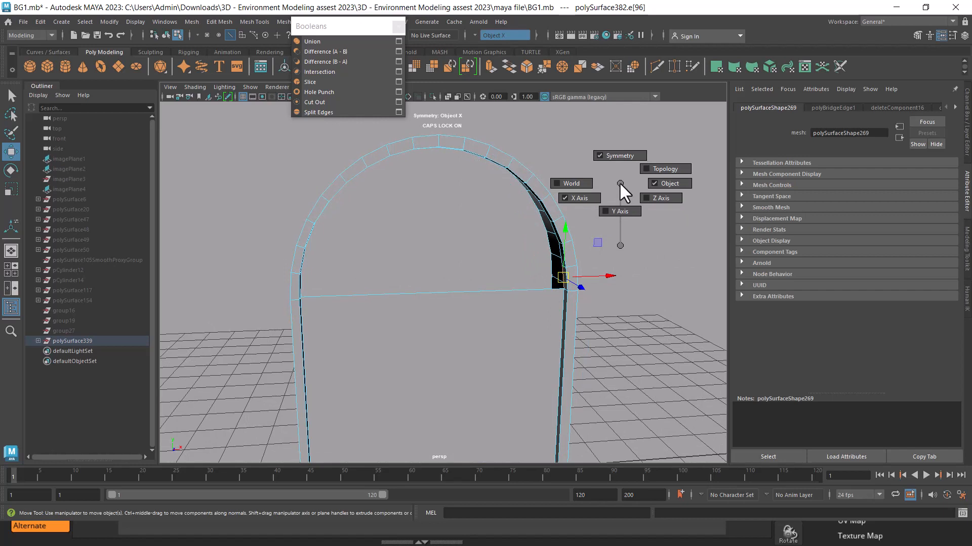
{"action": "right_click_drag", "start_coordinate": [620, 183], "coordinate": [618, 212], "text": "ctrl+shift"}
{"action": "right_click_drag", "start_coordinate": [615, 176], "coordinate": [615, 134], "text": "ctrl+shift"}
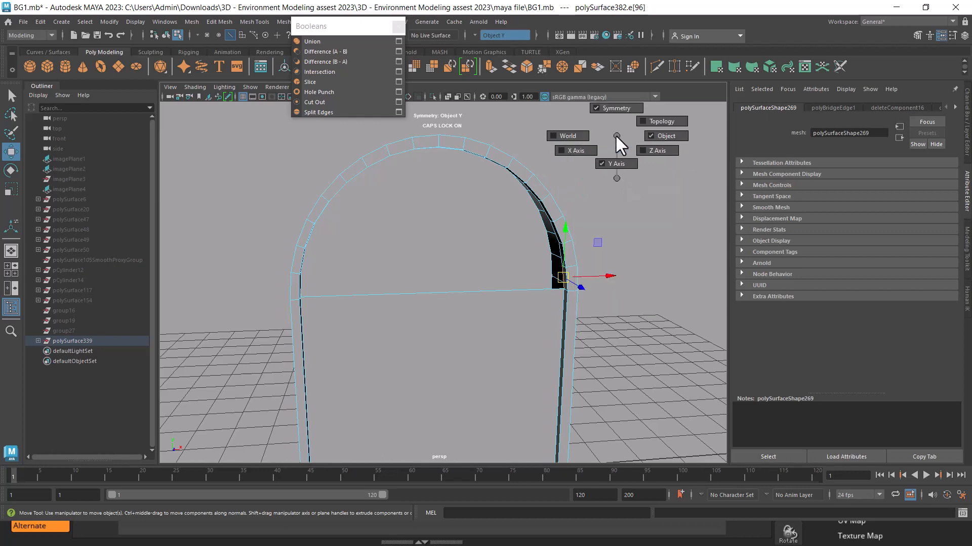
{"action": "right_click_drag", "start_coordinate": [662, 161], "coordinate": [656, 172], "text": "ctrl+shift"}
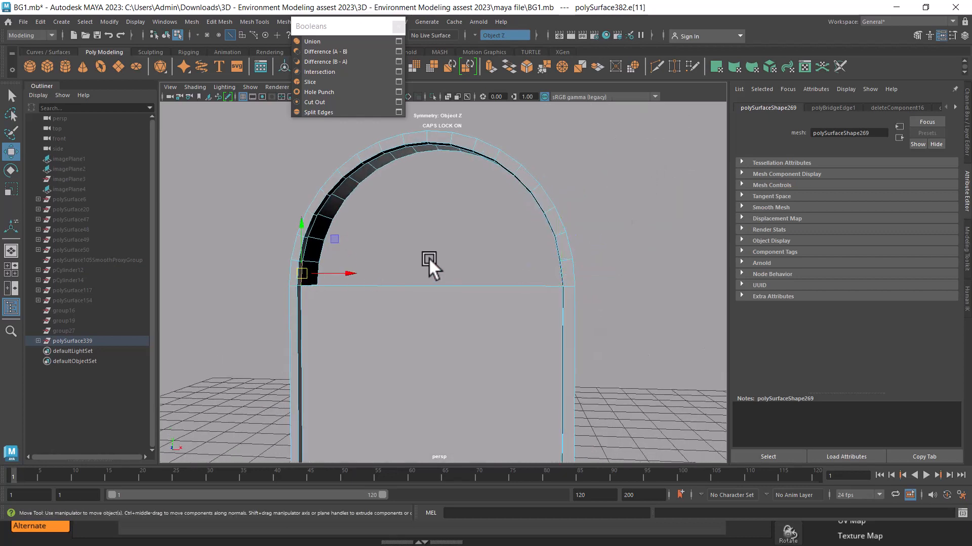
Bridge the matching edges on both sides of the arch's inner rim to fill the curved opening up to near its top
{"action": "left_click_drag", "start_coordinate": [429, 265], "coordinate": [571, 273], "text": "alt"}
{"action": "left_click", "coordinate": [581, 266], "text": "shift"}
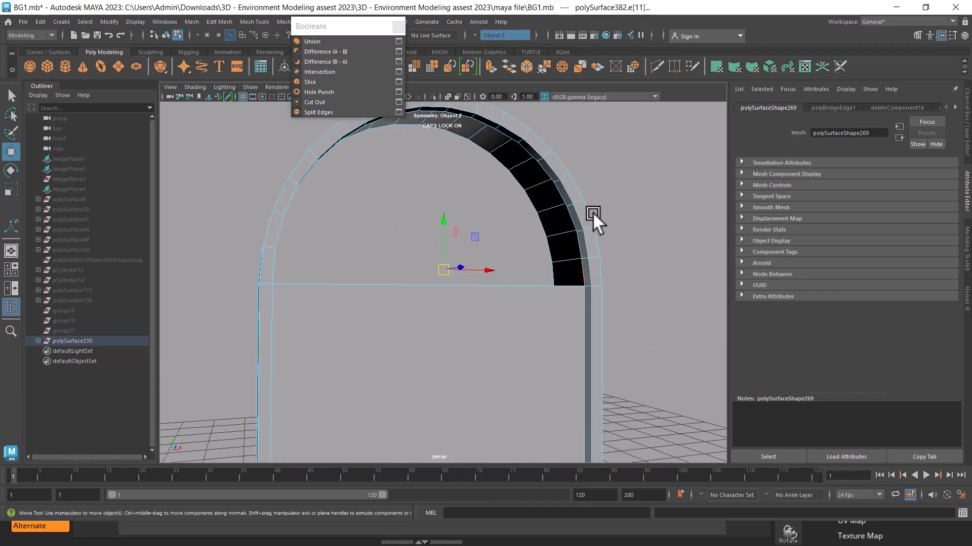
{"action": "right_click_drag", "start_coordinate": [593, 212], "coordinate": [648, 253], "text": "alt"}
{"action": "left_click_drag", "start_coordinate": [648, 253], "coordinate": [667, 202], "text": "alt"}
{"action": "middle_click_drag", "start_coordinate": [667, 202], "coordinate": [680, 229], "text": "alt"}
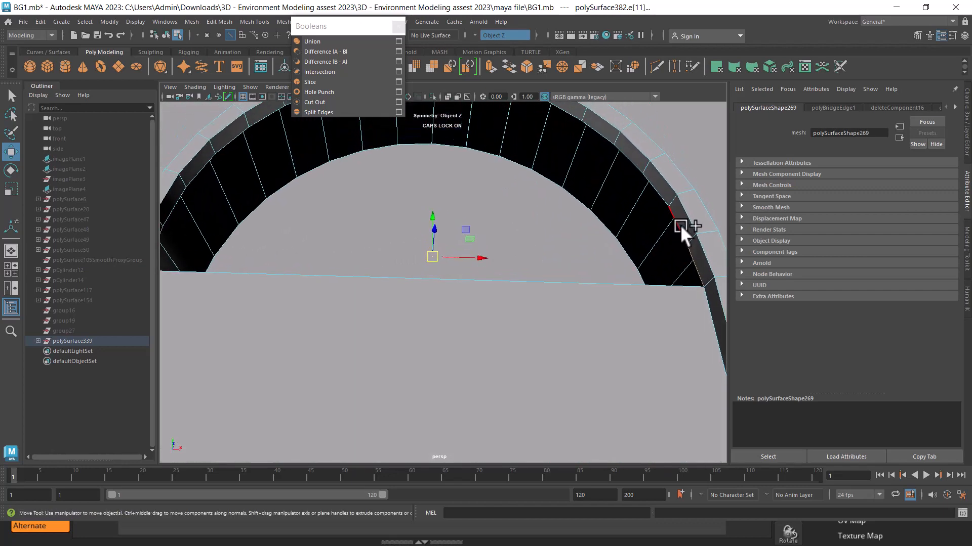
{"action": "left_click", "coordinate": [680, 225], "text": "shift"}
{"action": "middle_click_drag", "start_coordinate": [190, 214], "coordinate": [215, 219], "text": "alt"}
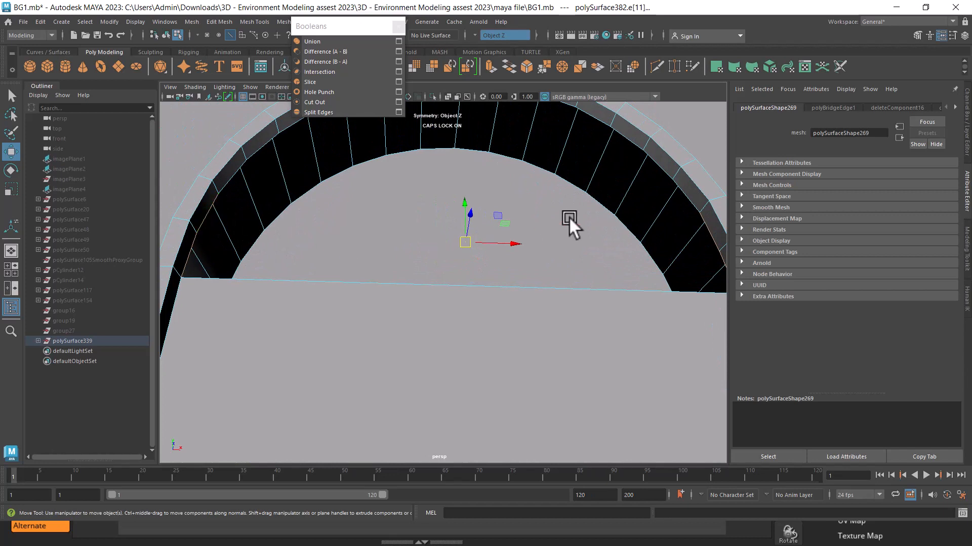
{"action": "left_click", "coordinate": [682, 193], "text": "shift"}
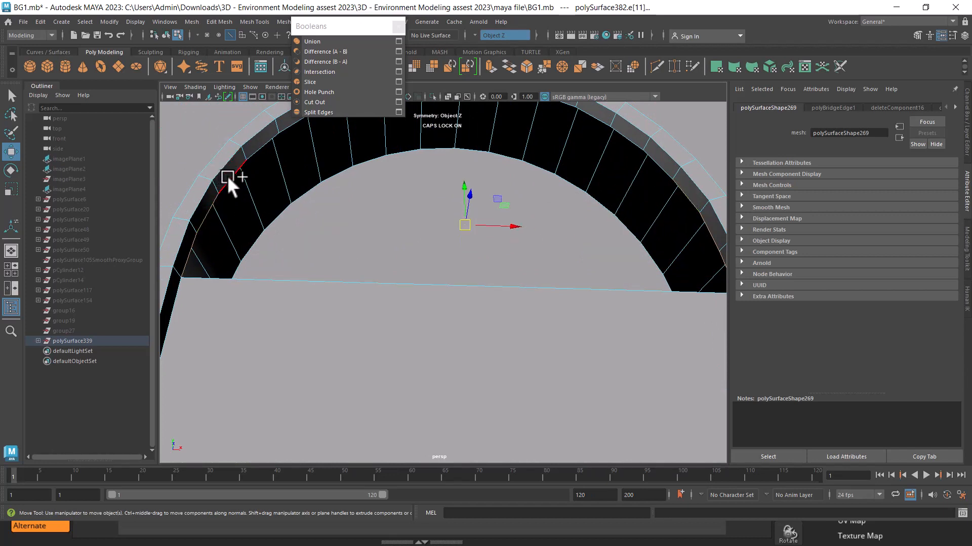
{"action": "left_click", "coordinate": [227, 176], "text": "shift"}
{"action": "middle_click_drag", "start_coordinate": [636, 209], "coordinate": [632, 257], "text": "alt"}
{"action": "left_click", "coordinate": [303, 177], "text": "shift"}
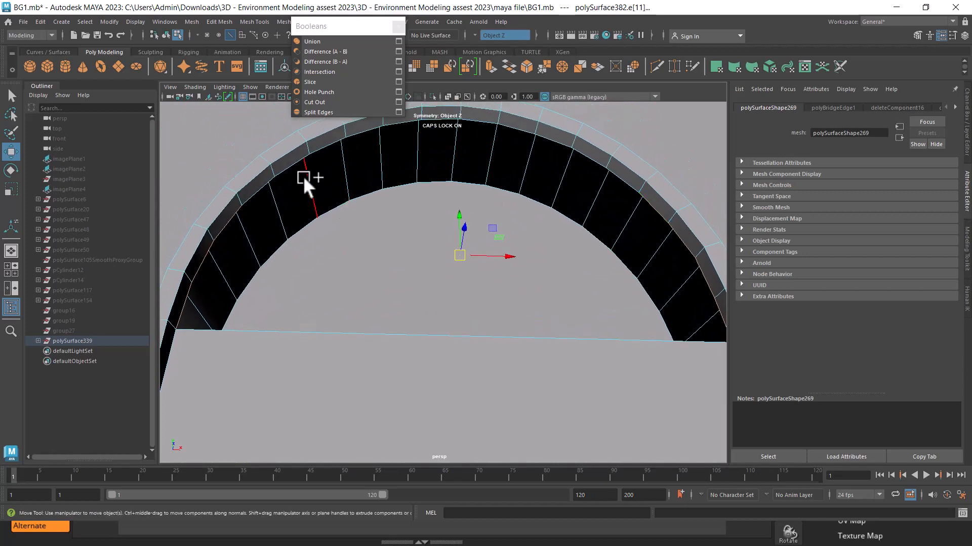
{"action": "left_click", "coordinate": [259, 181], "text": "shift"}
{"action": "left_click", "coordinate": [618, 172], "text": "shift"}
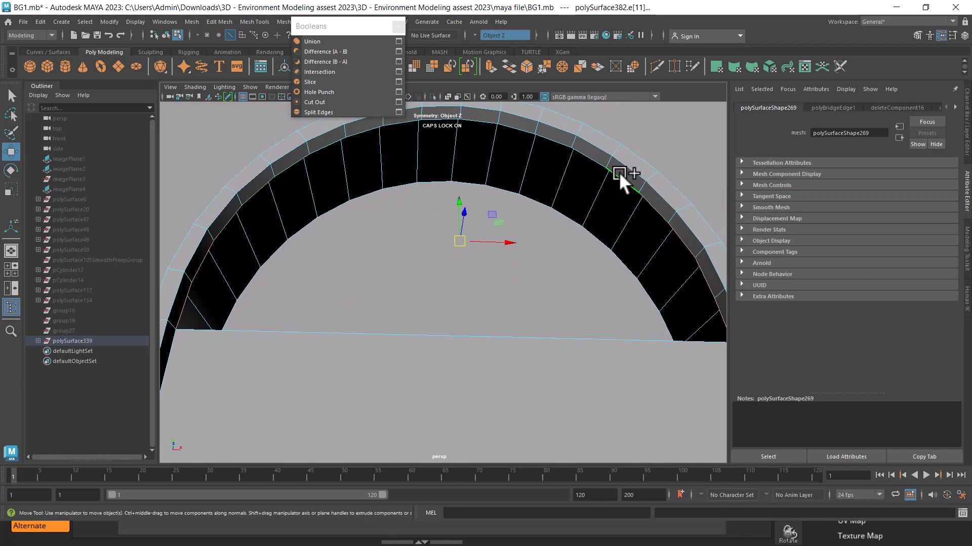
{"action": "left_click", "coordinate": [293, 158], "text": "shift"}
{"action": "left_click_drag", "start_coordinate": [293, 158], "coordinate": [541, 187], "text": "alt"}
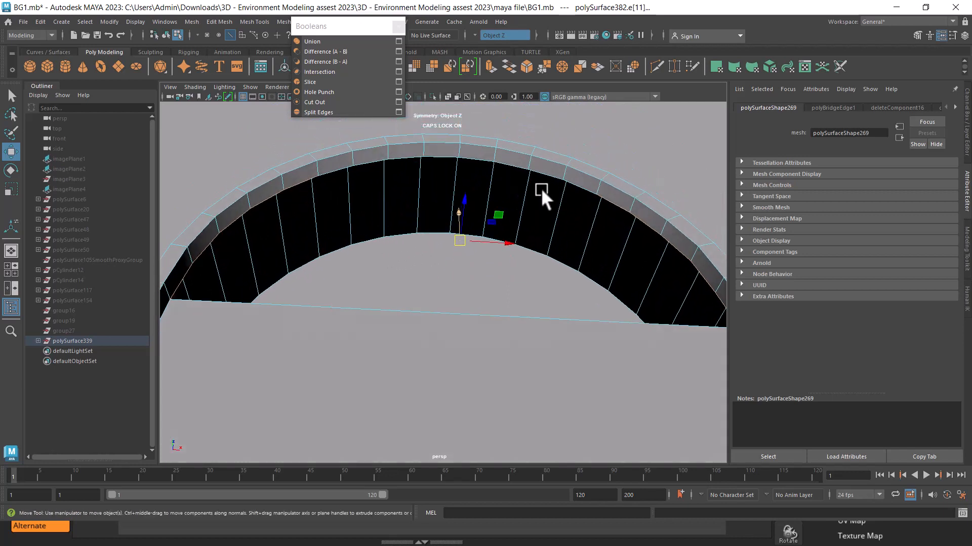
{"action": "left_click", "coordinate": [581, 184], "text": "shift"}
{"action": "left_click", "coordinate": [342, 168], "text": "shift"}
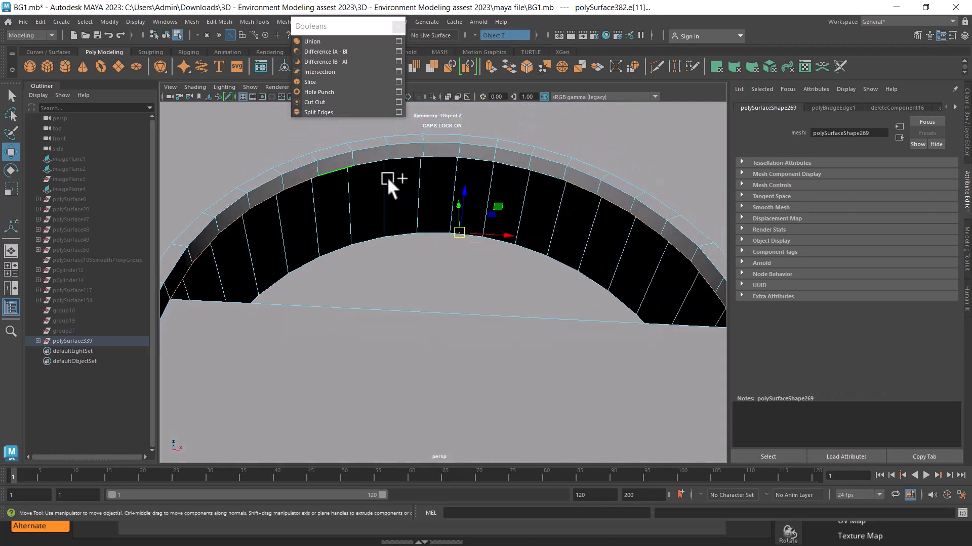
{"action": "left_click_drag", "start_coordinate": [387, 177], "coordinate": [488, 236], "text": "alt"}
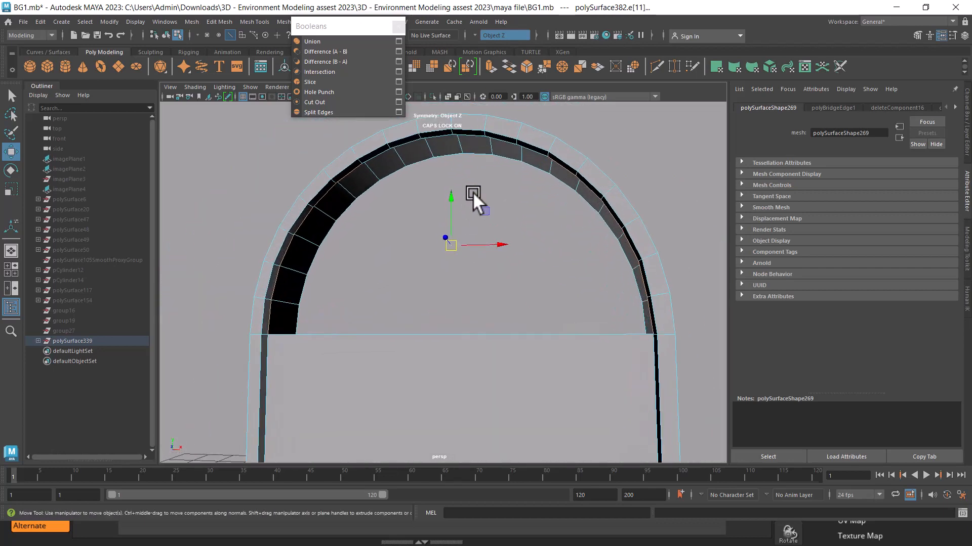
{"action": "right_click_drag", "start_coordinate": [473, 195], "coordinate": [470, 322], "text": "shift"}
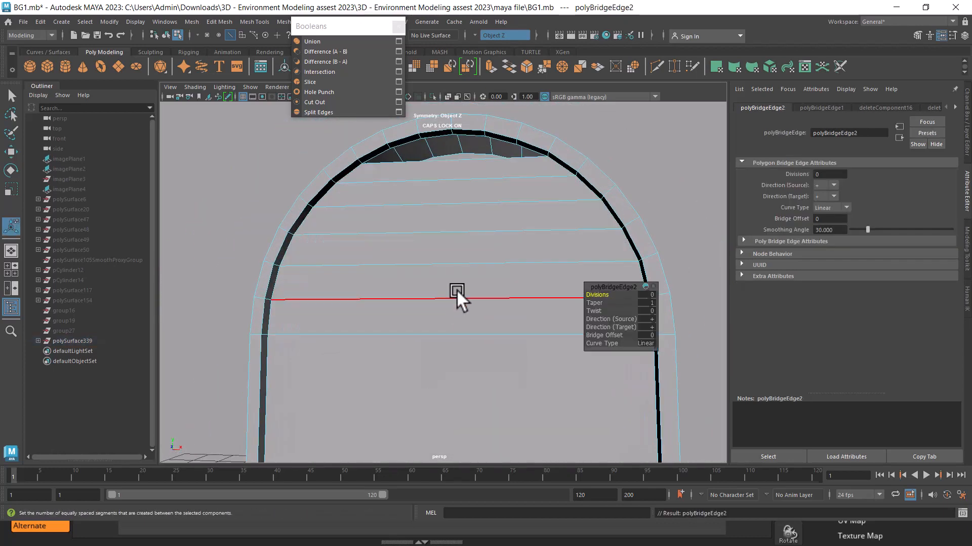
Insert a vertical edge loop down the middle of the bridged panel
{"action": "left_click_drag", "start_coordinate": [456, 289], "coordinate": [439, 244], "text": "alt"}
{"action": "scroll", "coordinate": [469, 297], "scroll_direction": "up", "scroll_amount": 4}
{"action": "right_click_drag", "start_coordinate": [437, 244], "coordinate": [576, 155]}
{"action": "left_click_drag", "start_coordinate": [473, 215], "coordinate": [458, 230], "text": "alt"}
{"action": "right_click_drag", "start_coordinate": [440, 223], "coordinate": [453, 104]}
{"action": "left_click", "coordinate": [423, 248]}
{"action": "right_click_drag", "start_coordinate": [487, 188], "coordinate": [533, 281], "text": "ctrl"}
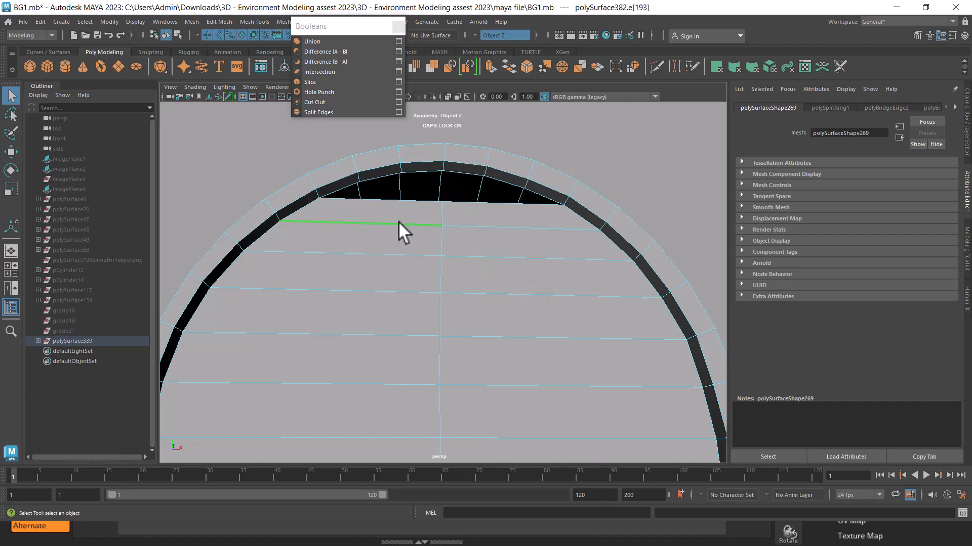
Close the remaining gap at the arch's top and add further edge loops to the bridged panel
{"action": "key", "text": "g"}
{"action": "key", "text": "g"}
{"action": "left_click", "coordinate": [380, 176], "text": "shift"}
{"action": "left_click", "coordinate": [419, 171], "text": "shift"}
{"action": "right_click_drag", "start_coordinate": [553, 136], "coordinate": [549, 260], "text": "shift"}
{"action": "right_click_drag", "start_coordinate": [466, 329], "coordinate": [354, 205], "text": "alt"}
{"action": "left_click_drag", "start_coordinate": [445, 350], "coordinate": [349, 334], "text": "alt"}
{"action": "right_click_drag", "start_coordinate": [435, 364], "coordinate": [445, 249], "text": "alt"}
Select and delete the unneeded components of the arched wall
{"action": "key", "text": "q"}
{"action": "left_click", "coordinate": [442, 260]}
{"action": "right_click_drag", "start_coordinate": [541, 204], "coordinate": [590, 353], "text": "ctrl"}
{"action": "left_click", "coordinate": [444, 225]}
{"action": "right_click_drag", "start_coordinate": [445, 225], "coordinate": [344, 281], "text": "ctrl"}
{"action": "right_click_drag", "start_coordinate": [573, 187], "coordinate": [593, 312], "text": "ctrl"}
{"action": "key", "text": "Delete"}
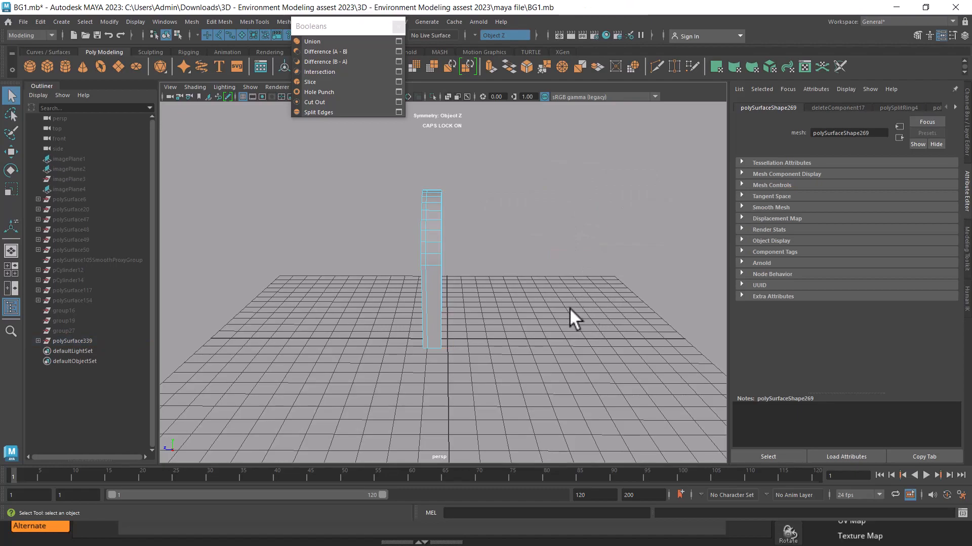
Bridge the bottom edges of the two legs to close the wall's underside
{"action": "left_click_drag", "start_coordinate": [569, 308], "coordinate": [470, 217], "text": "alt"}
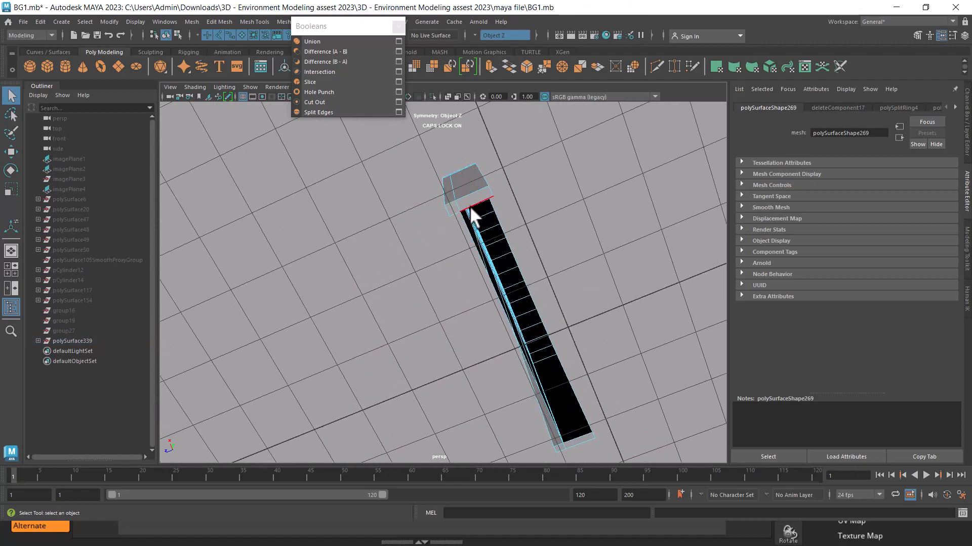
{"action": "left_click", "coordinate": [470, 205]}
{"action": "right_click_drag", "start_coordinate": [614, 303], "coordinate": [618, 424], "text": "shift"}
{"action": "left_click_drag", "start_coordinate": [628, 318], "coordinate": [508, 288], "text": "alt"}
Select the whole arched wall as an object in the top view
{"action": "key", "text": "w"}
{"action": "key", "text": "space"}
{"action": "key", "text": "space"}
{"action": "scroll", "coordinate": [532, 390], "scroll_direction": "up", "scroll_amount": 3}
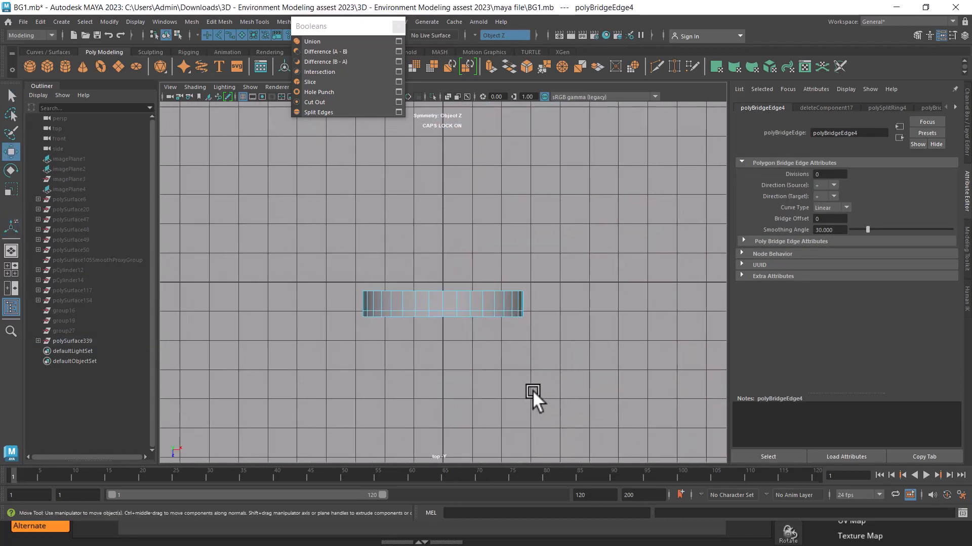
{"action": "right_click_drag", "start_coordinate": [460, 230], "coordinate": [579, 263]}
{"action": "left_click", "coordinate": [579, 263]}
{"action": "left_click", "coordinate": [452, 307]}
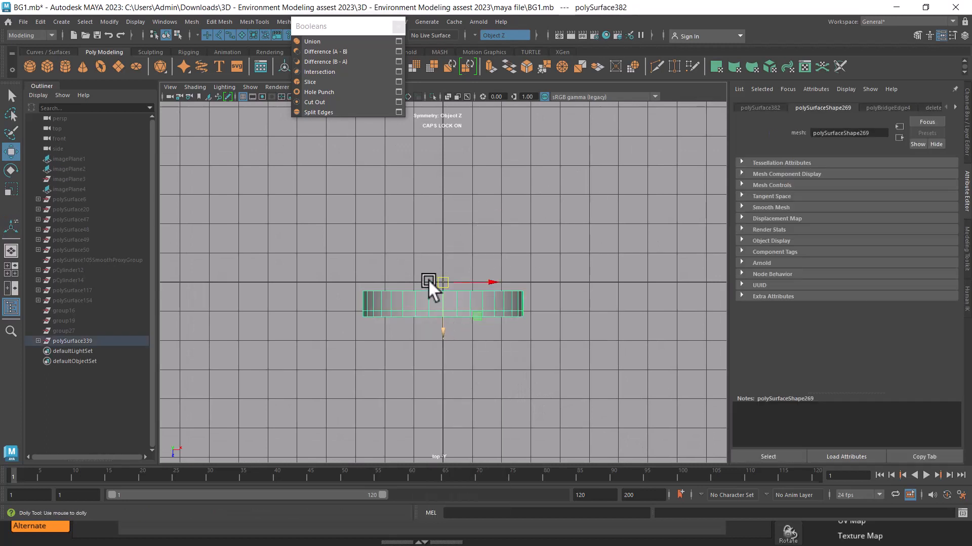
{"action": "scroll", "coordinate": [501, 390], "scroll_direction": "up", "scroll_amount": 4}
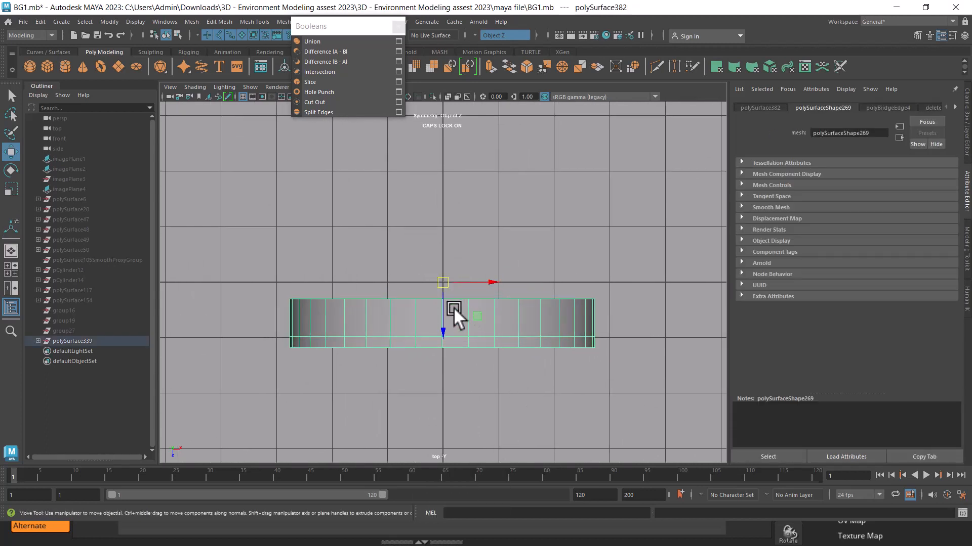
Snap the wall's pivot to the middle of its back edge and move the wall onto the grid's centre
{"action": "key", "text": "d"}
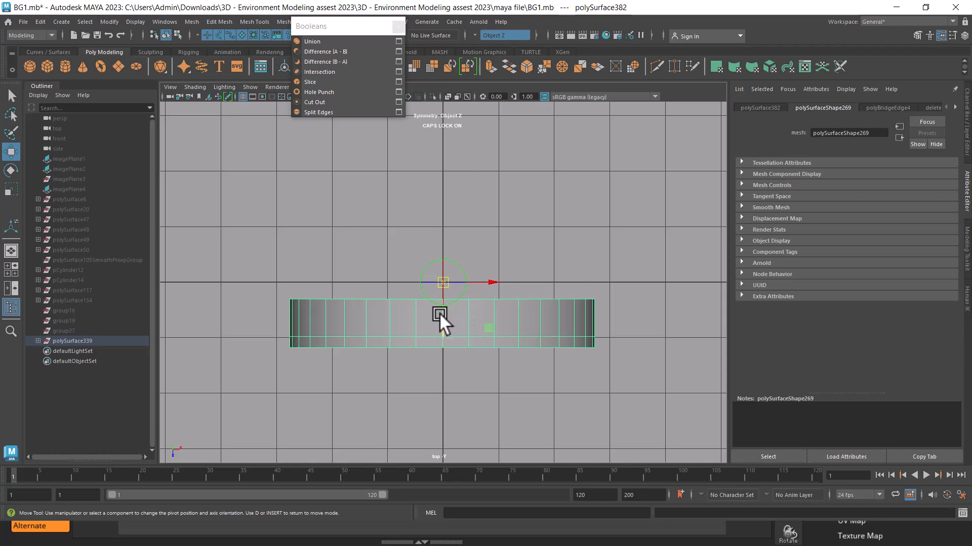
{"action": "key", "text": "d"}
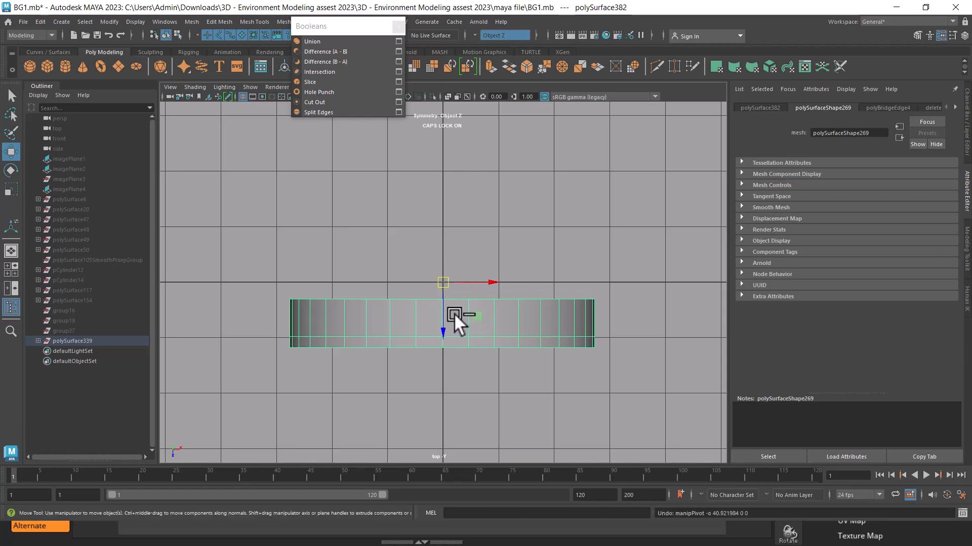
{"action": "scroll", "coordinate": [491, 363], "scroll_direction": "up", "scroll_amount": 1}
{"action": "scroll", "coordinate": [491, 363], "scroll_direction": "up", "scroll_amount": 8}
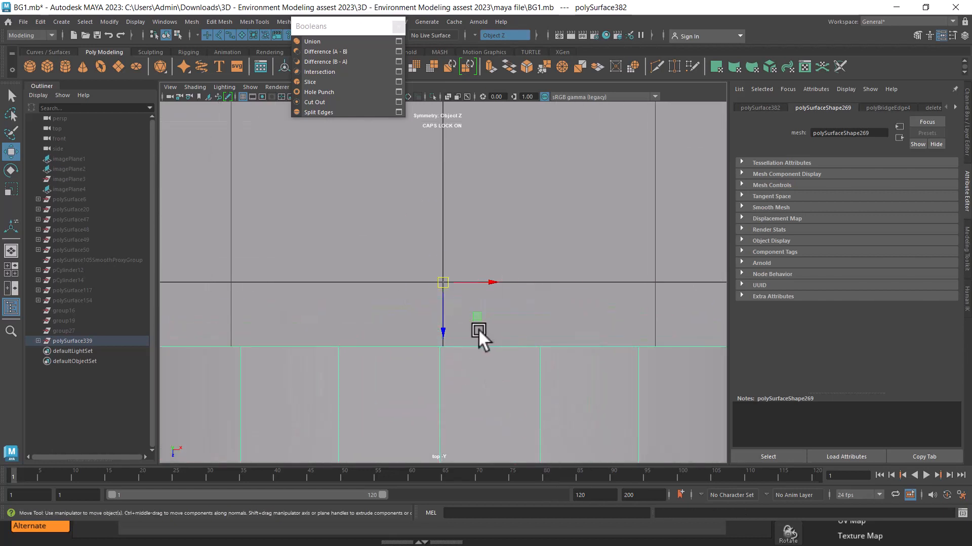
{"action": "key", "text": "d"}
{"action": "left_click", "coordinate": [438, 351]}
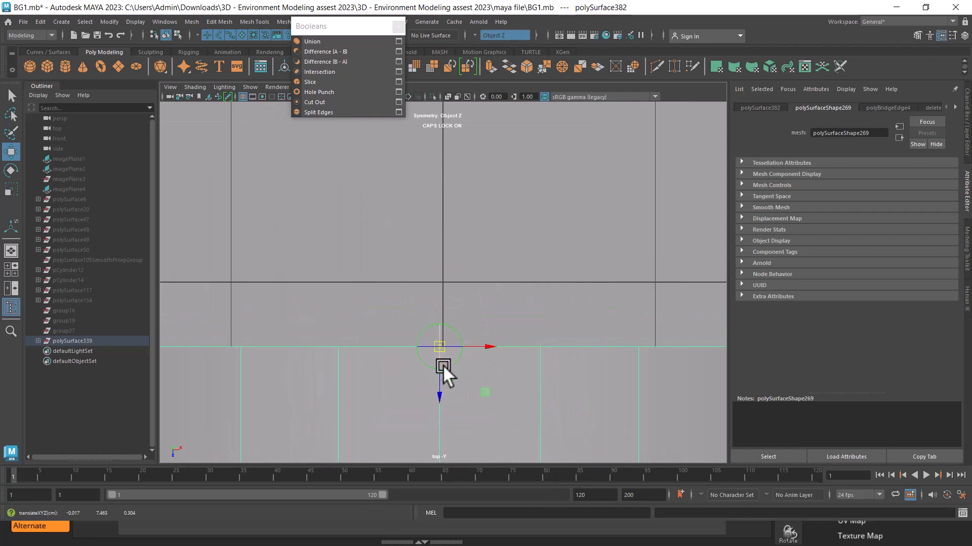
{"action": "key", "text": "d"}
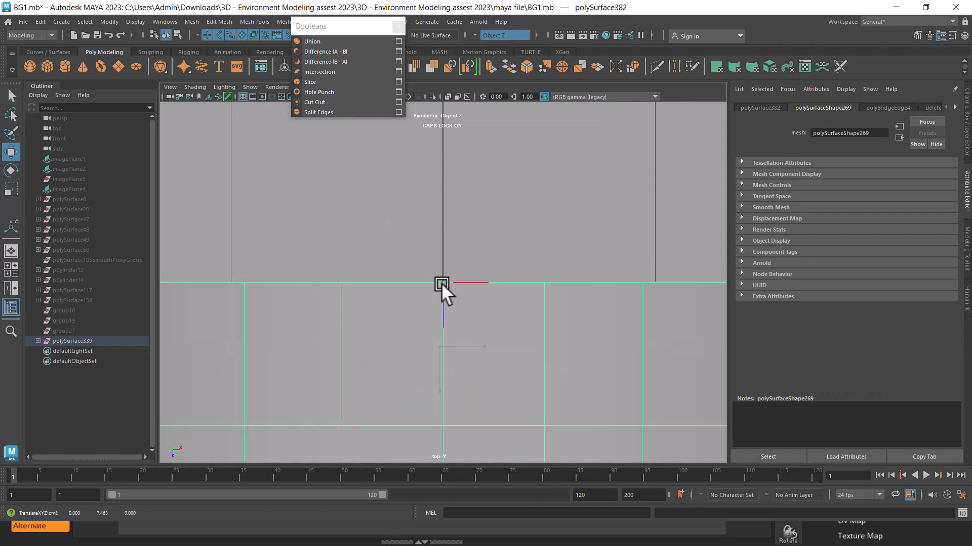
{"action": "scroll", "coordinate": [441, 283], "scroll_direction": "down", "scroll_amount": 12}
Mirror the wall across the world X axis in the negative direction, with cut geometry on and border vertices merged
{"action": "key", "text": "space"}
{"action": "left_click_drag", "start_coordinate": [503, 318], "coordinate": [556, 282]}
{"action": "scroll", "coordinate": [557, 273], "scroll_direction": "down", "scroll_amount": 2}
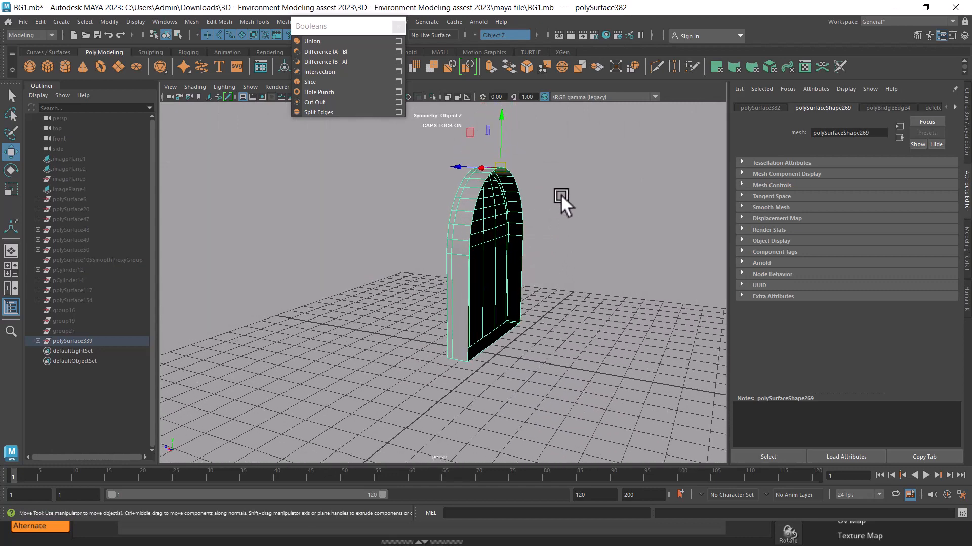
{"action": "right_click", "coordinate": [565, 164], "text": "ctrl+shift"}
{"action": "right_click", "coordinate": [555, 163], "text": "shift"}
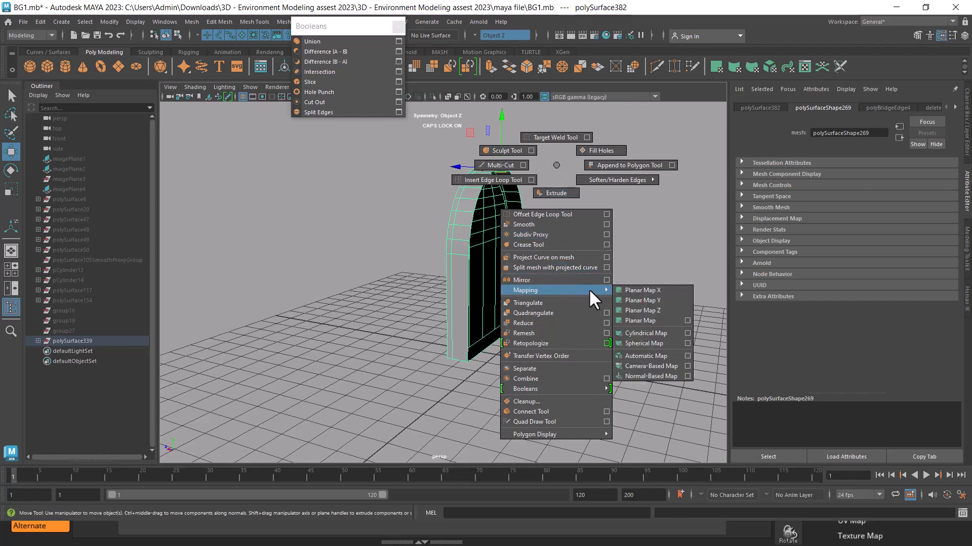
{"action": "left_click", "coordinate": [606, 280]}
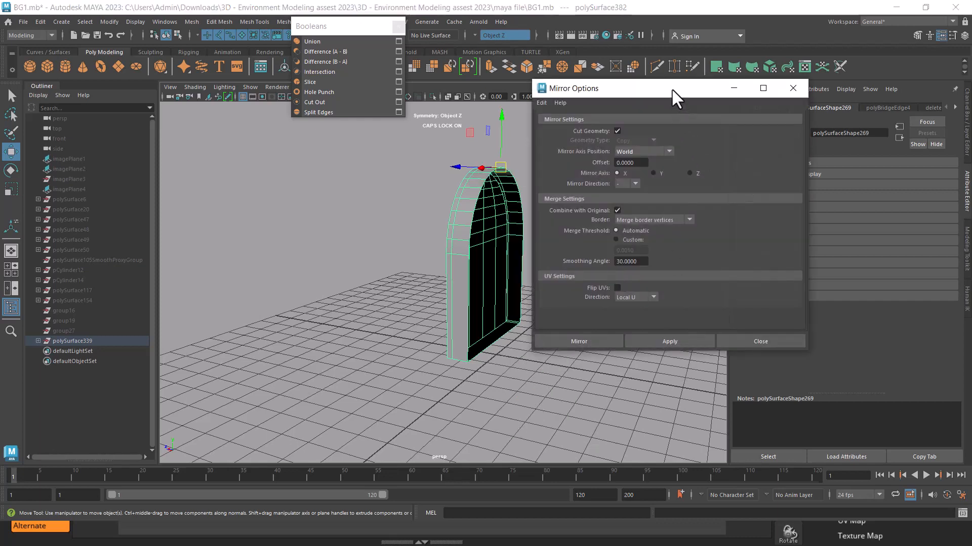
{"action": "left_click_drag", "start_coordinate": [672, 88], "coordinate": [803, 82]}
{"action": "left_click", "coordinate": [808, 332]}
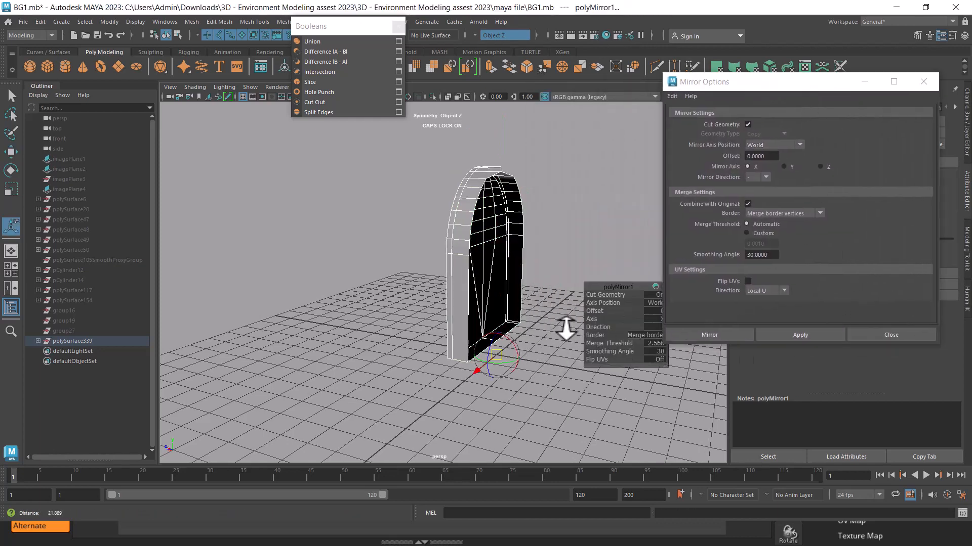
Try the mirror with cut geometry off and its axis set to Y, returning the axis to X
{"action": "left_click", "coordinate": [626, 292]}
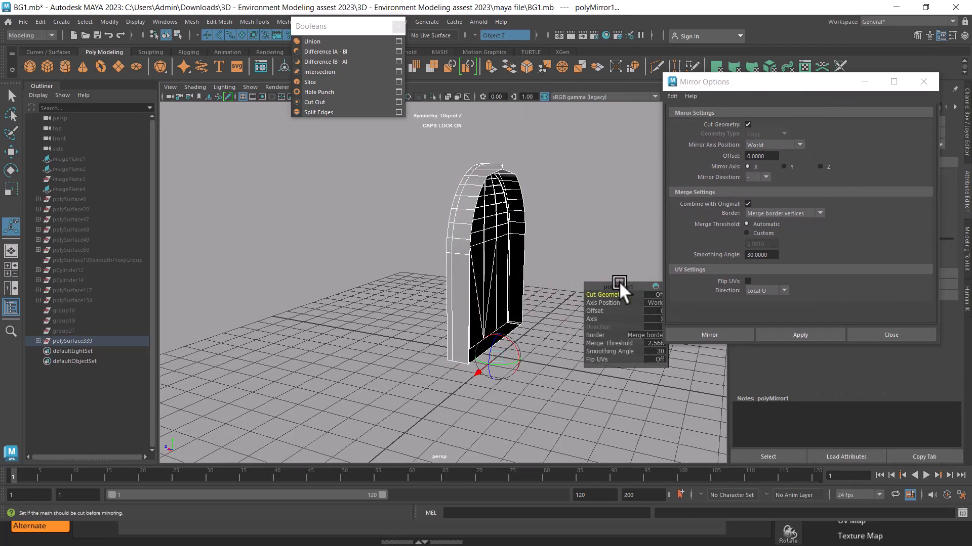
{"action": "left_click_drag", "start_coordinate": [618, 282], "coordinate": [580, 283]}
{"action": "left_click", "coordinate": [615, 314]}
{"action": "left_click", "coordinate": [629, 324]}
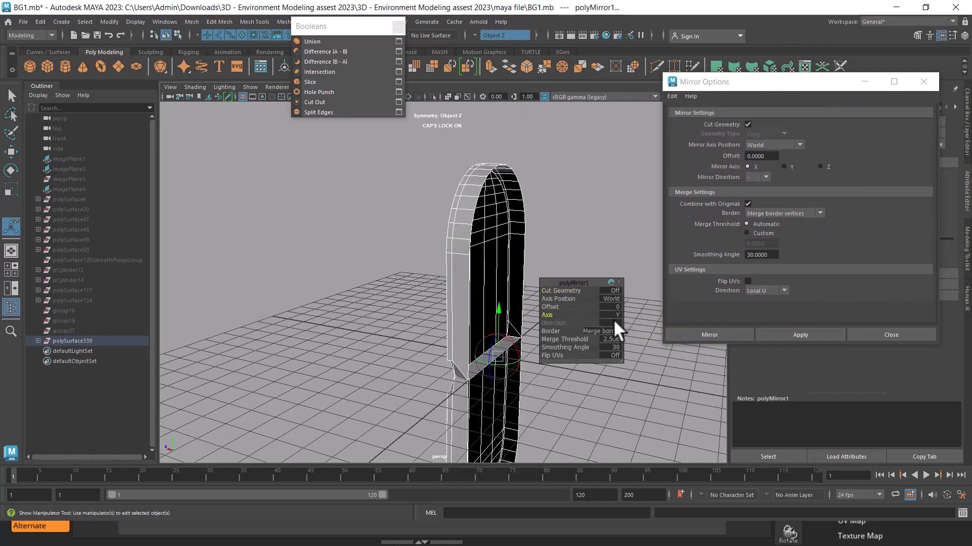
{"action": "left_click", "coordinate": [615, 314]}
{"action": "left_click", "coordinate": [638, 320]}
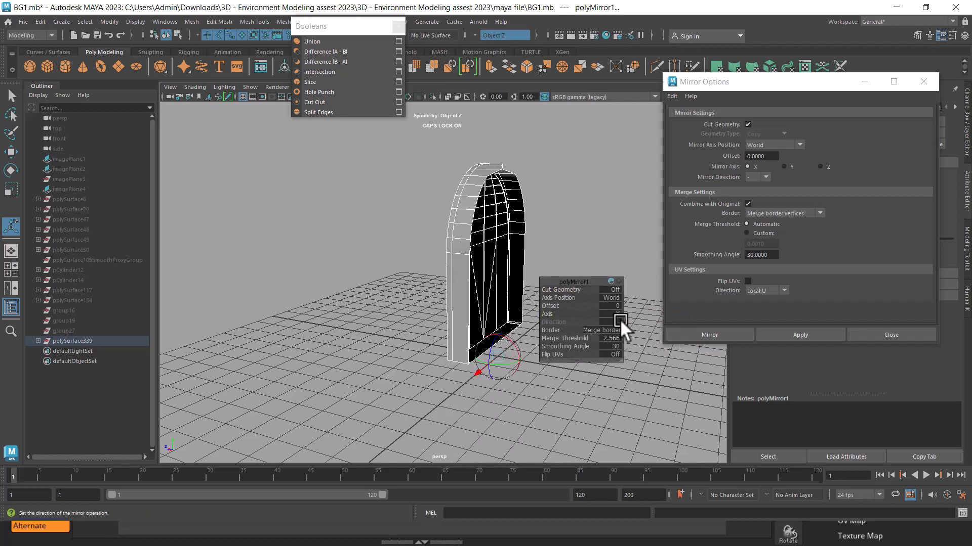
Turn the mirror's cut geometry back on and set its axis to Z in the negative direction
{"action": "left_click", "coordinate": [612, 287]}
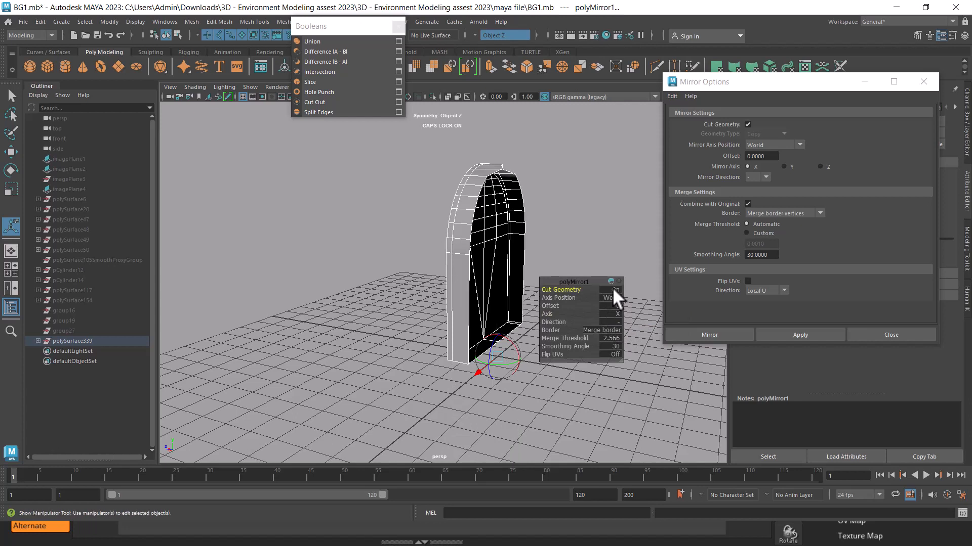
{"action": "left_click", "coordinate": [617, 322]}
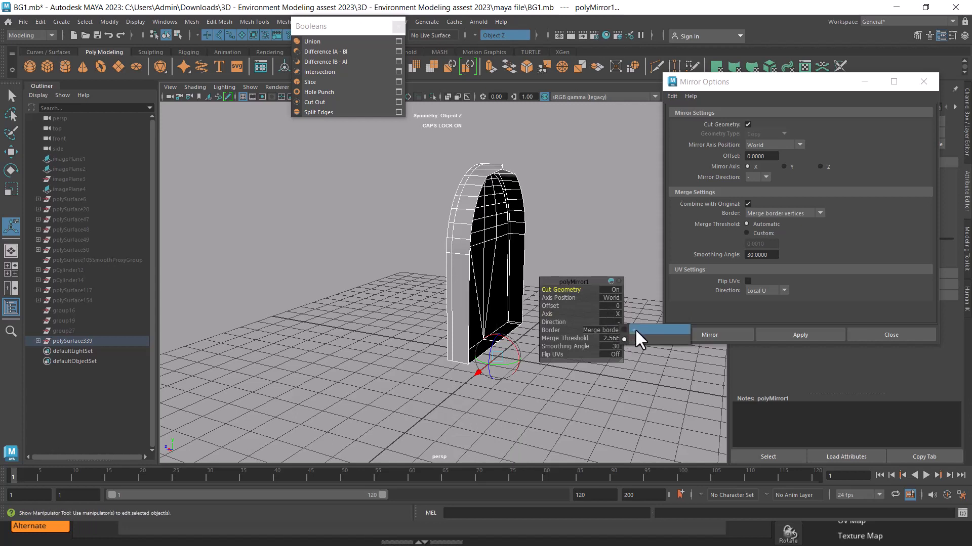
{"action": "left_click", "coordinate": [634, 329]}
{"action": "left_click", "coordinate": [615, 314]}
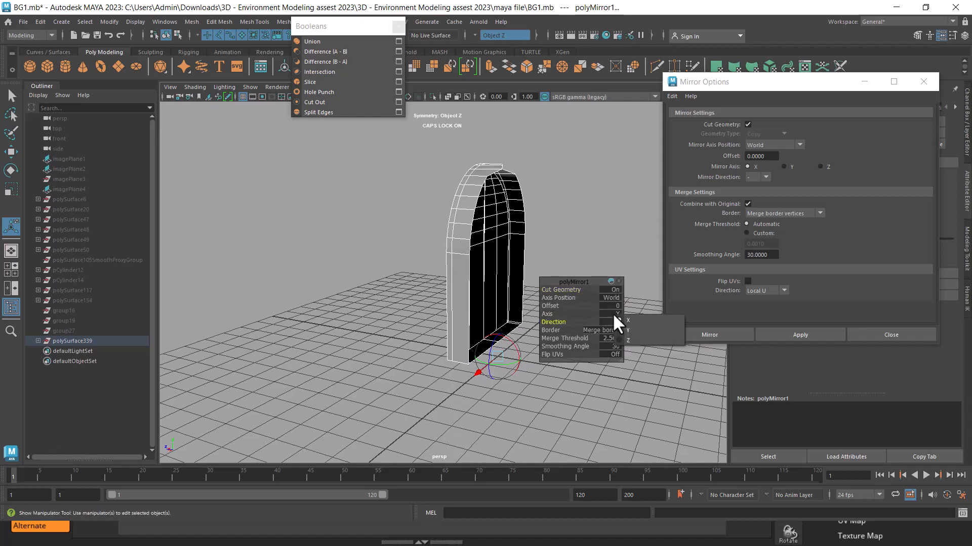
{"action": "left_click", "coordinate": [629, 339]}
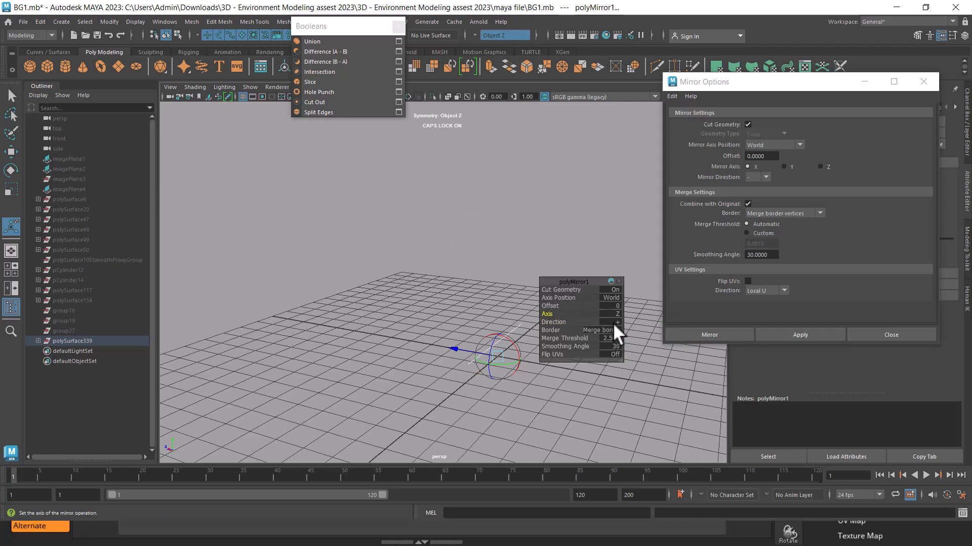
{"action": "left_click", "coordinate": [612, 323]}
{"action": "left_click", "coordinate": [631, 336]}
{"action": "left_click_drag", "start_coordinate": [501, 283], "coordinate": [466, 285], "text": "alt"}
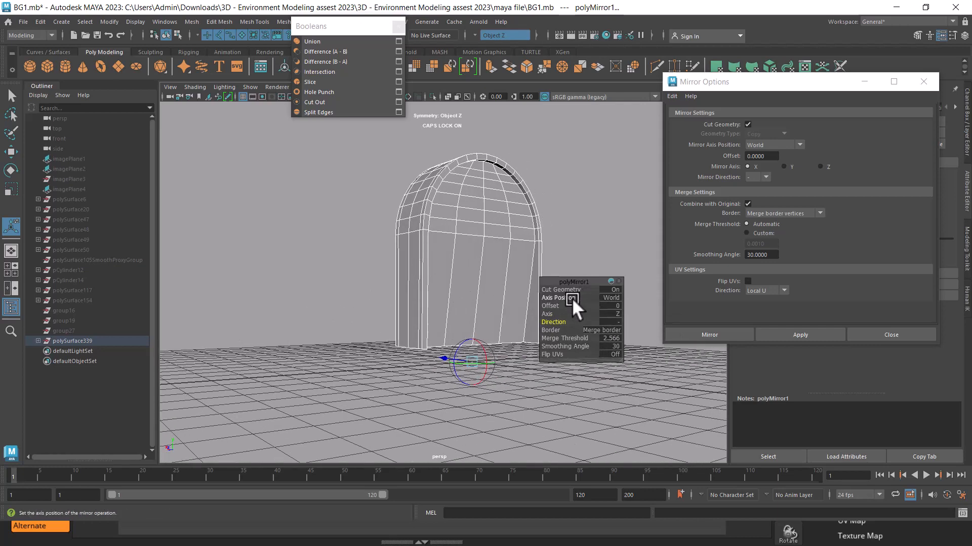
{"action": "left_click_drag", "start_coordinate": [557, 300], "coordinate": [481, 297], "text": "alt"}
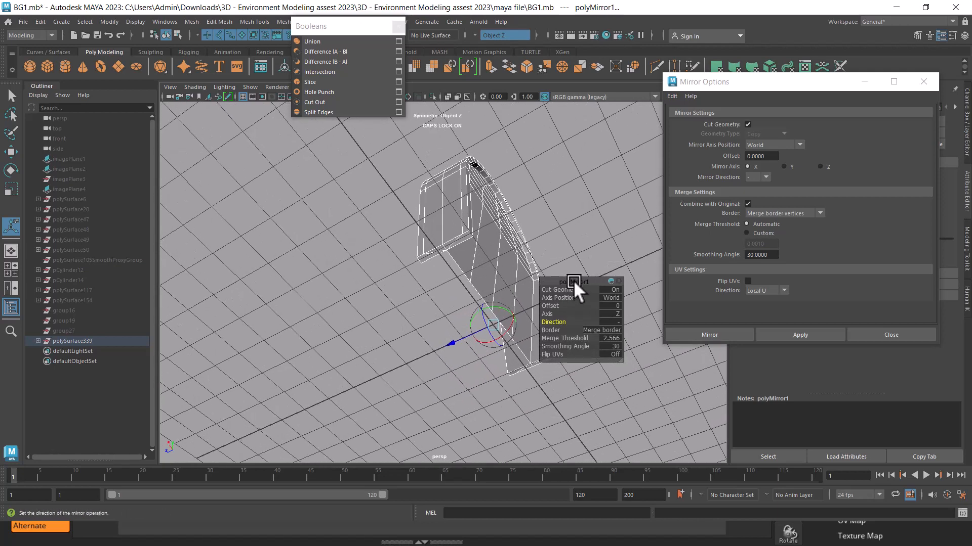
Set the mirror's border to bridge border edges and finish with the mirrored wall selected as an object
{"action": "left_click", "coordinate": [559, 289]}
{"action": "left_click", "coordinate": [555, 288]}
{"action": "left_click", "coordinate": [603, 330]}
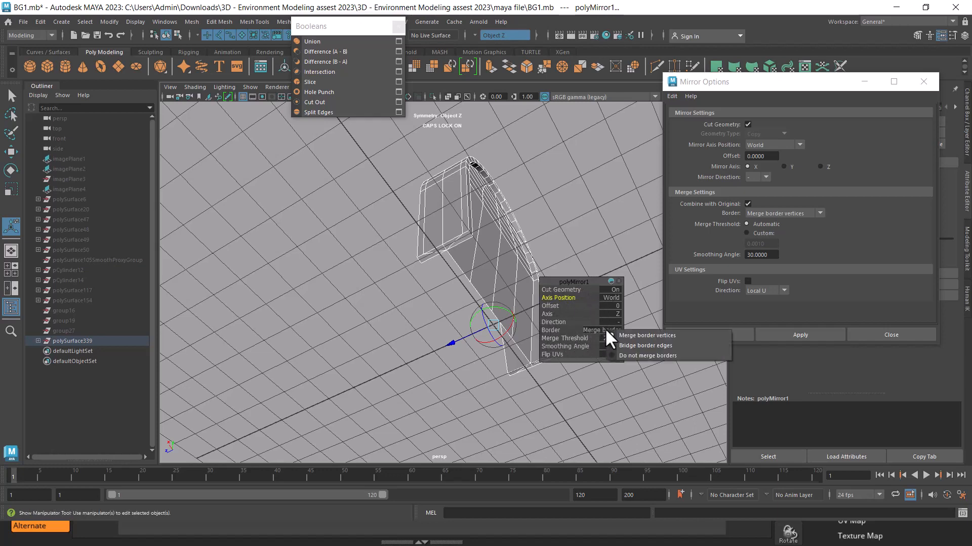
{"action": "left_click", "coordinate": [665, 346]}
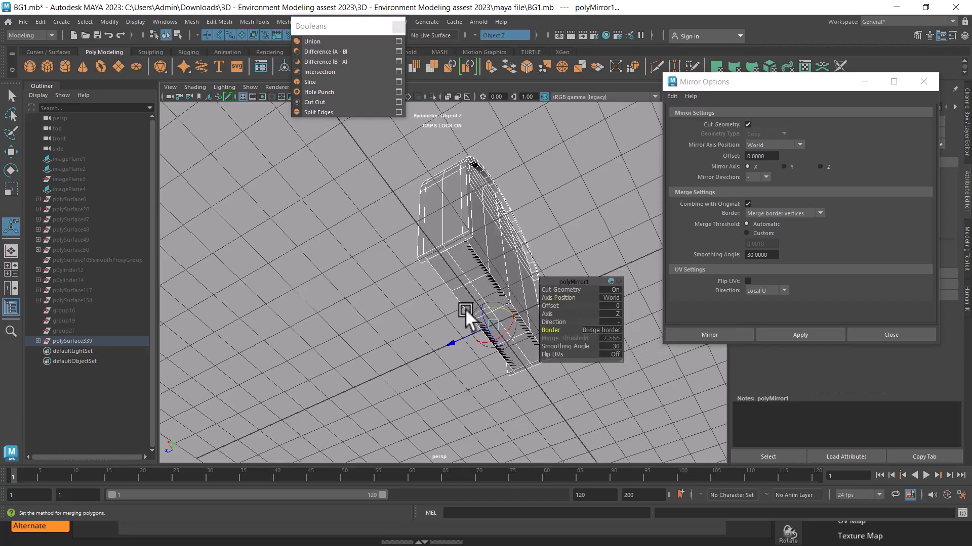
{"action": "left_click_drag", "start_coordinate": [466, 312], "coordinate": [387, 290], "text": "alt"}
{"action": "middle_click_drag", "start_coordinate": [386, 289], "coordinate": [409, 324], "text": "alt"}
{"action": "key", "text": "w"}
{"action": "right_click_drag", "start_coordinate": [427, 232], "coordinate": [506, 397]}
{"action": "left_click", "coordinate": [551, 187]}
{"action": "left_click", "coordinate": [451, 249]}
{"action": "key", "text": "q"}
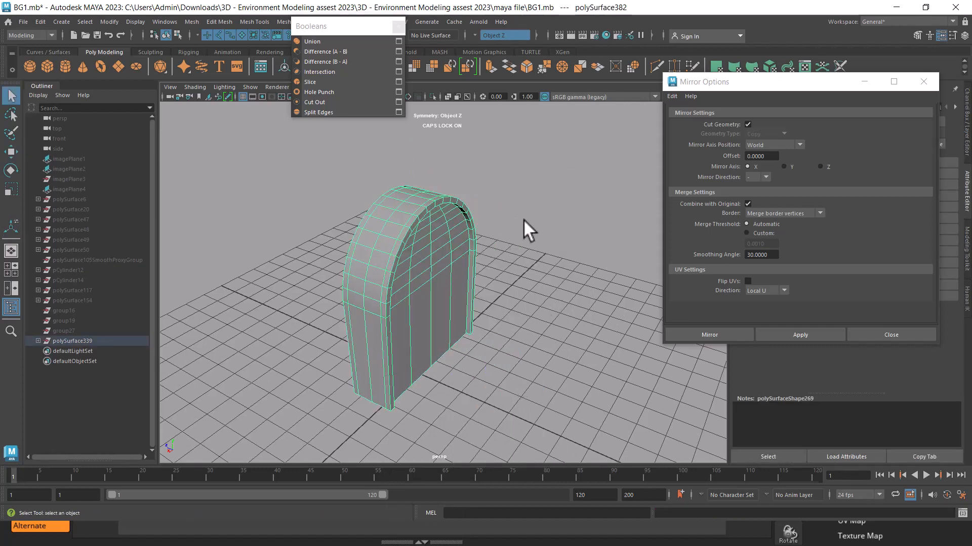
Delete the long overlapping faces from the underside of the mirrored wall
{"action": "mouse_move", "coordinate": [513, 240]}
{"action": "left_mouse_down", "text": "alt"}
{"action": "mouse_move", "coordinate": [521, 200]}
{"action": "mouse_move", "coordinate": [525, 250]}
{"action": "left_mouse_up", "text": "alt"}
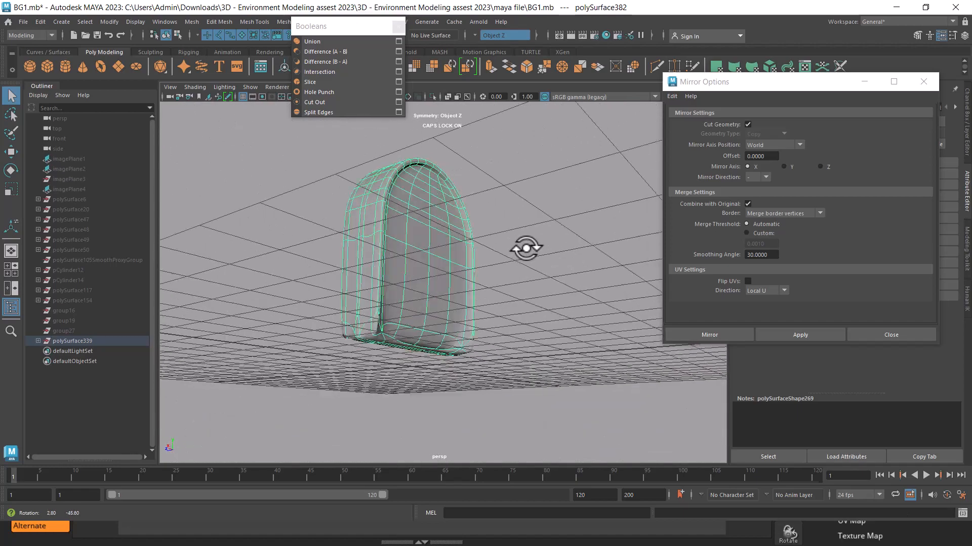
{"action": "middle_click_drag", "start_coordinate": [525, 249], "coordinate": [500, 240], "text": "alt"}
{"action": "left_click_drag", "start_coordinate": [500, 239], "coordinate": [291, 293], "text": "alt"}
{"action": "key", "text": "1"}
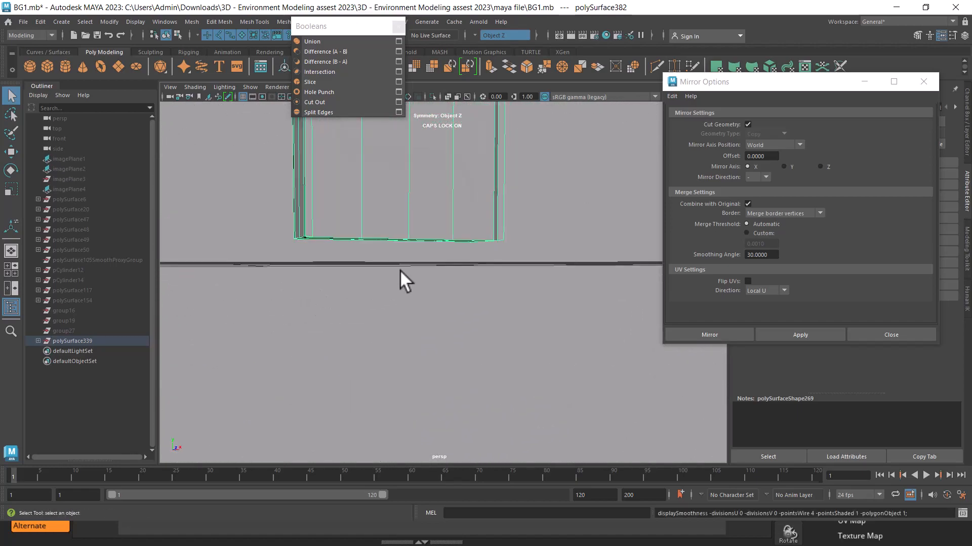
{"action": "left_click_drag", "start_coordinate": [400, 270], "coordinate": [408, 269], "text": "alt"}
{"action": "middle_click_drag", "start_coordinate": [409, 270], "coordinate": [429, 330], "text": "alt"}
{"action": "left_click_drag", "start_coordinate": [478, 325], "coordinate": [479, 276], "text": "alt"}
{"action": "middle_click_drag", "start_coordinate": [479, 276], "coordinate": [491, 328], "text": "alt"}
{"action": "left_click_drag", "start_coordinate": [495, 329], "coordinate": [481, 265], "text": "alt"}
{"action": "right_click_drag", "start_coordinate": [503, 233], "coordinate": [517, 250]}
{"action": "left_click", "coordinate": [517, 250]}
{"action": "key", "text": "Delete"}
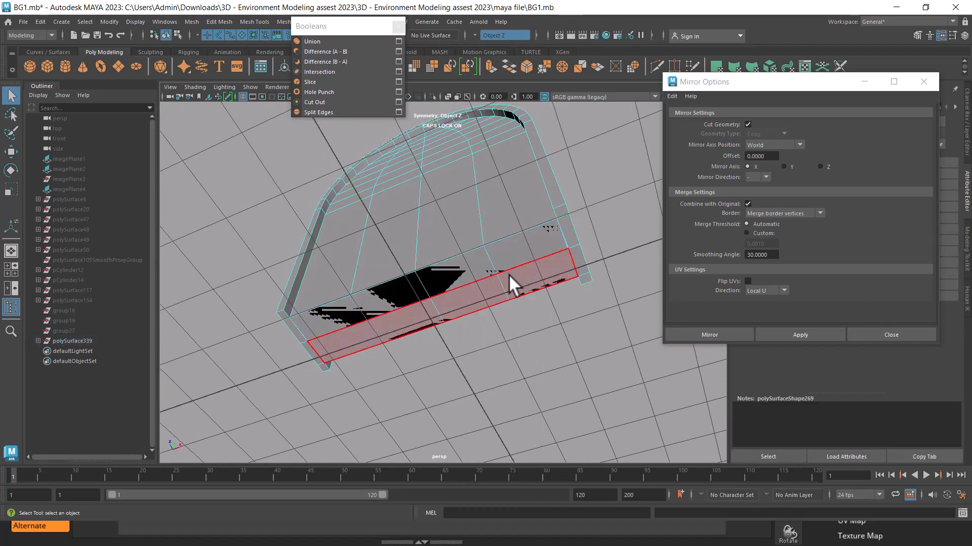
{"action": "left_click", "coordinate": [517, 275]}
{"action": "key", "text": "Delete"}
Delete the remaining square faces across the wall's underside, leaving the bottom open between the two legs
{"action": "left_click", "coordinate": [512, 253]}
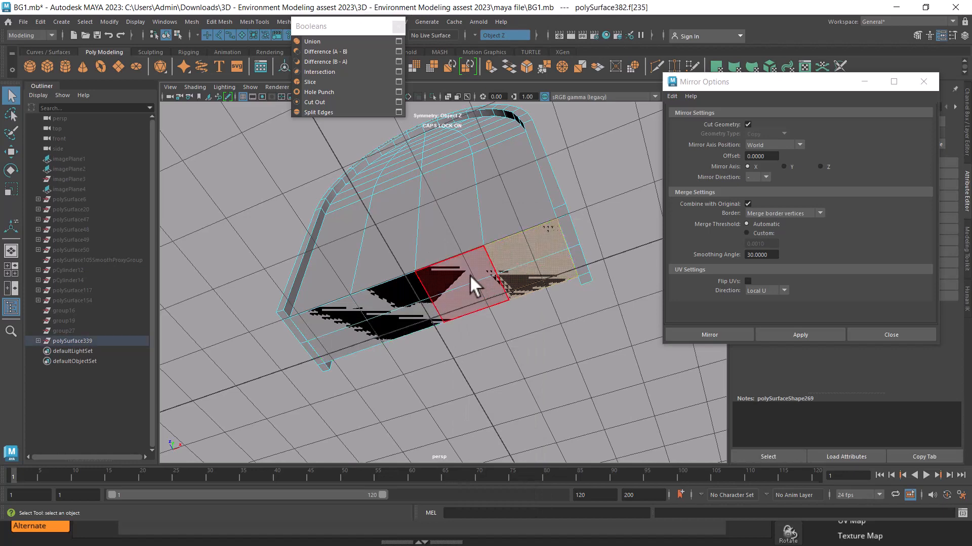
{"action": "left_click_drag", "start_coordinate": [470, 275], "coordinate": [462, 284], "text": "alt"}
{"action": "key", "text": "3"}
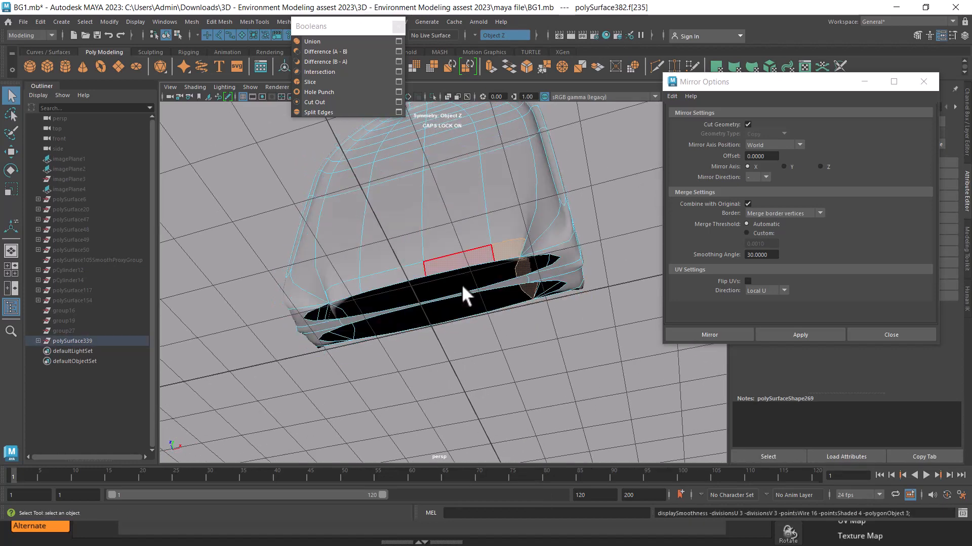
{"action": "key", "text": "1"}
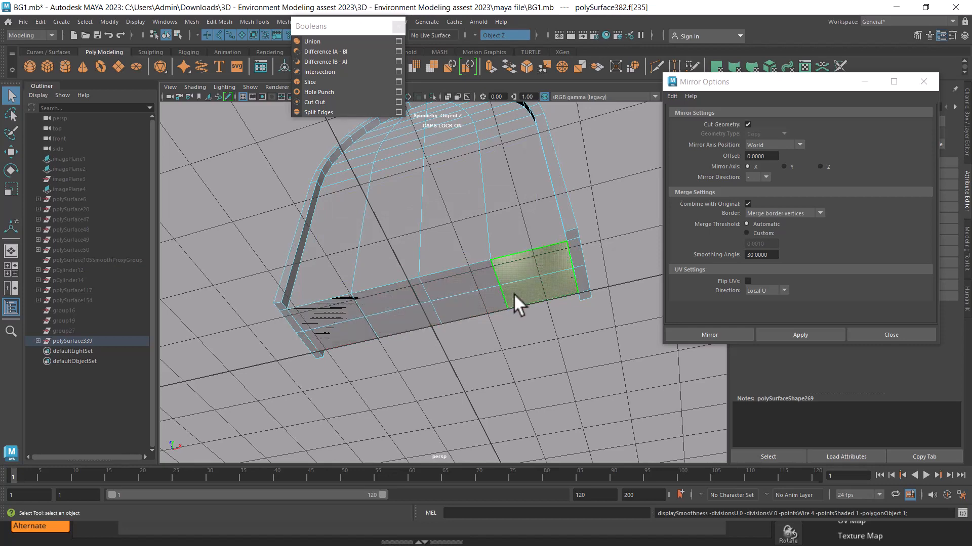
{"action": "left_click_drag", "start_coordinate": [512, 298], "coordinate": [512, 284], "text": "alt"}
{"action": "key", "text": "Delete"}
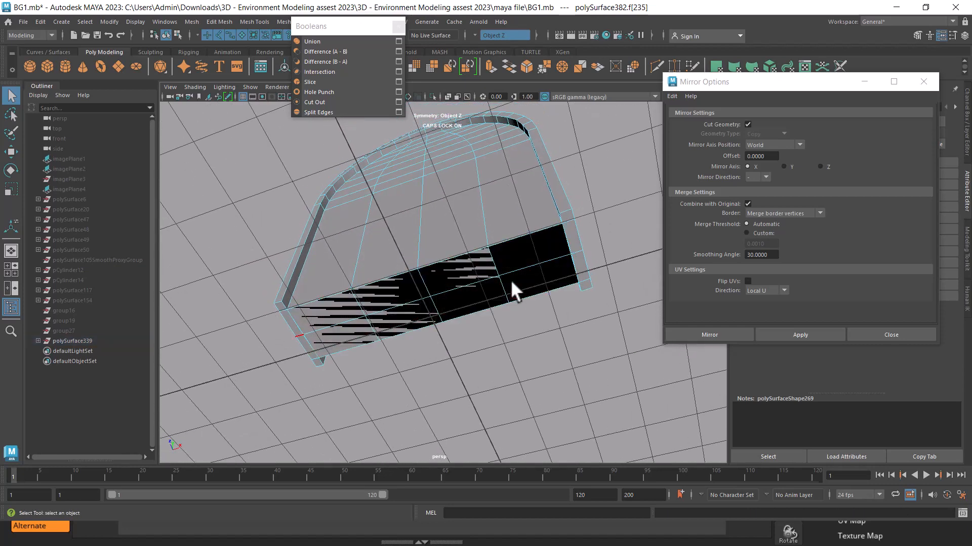
{"action": "left_click", "coordinate": [480, 269]}
{"action": "key", "text": "Delete"}
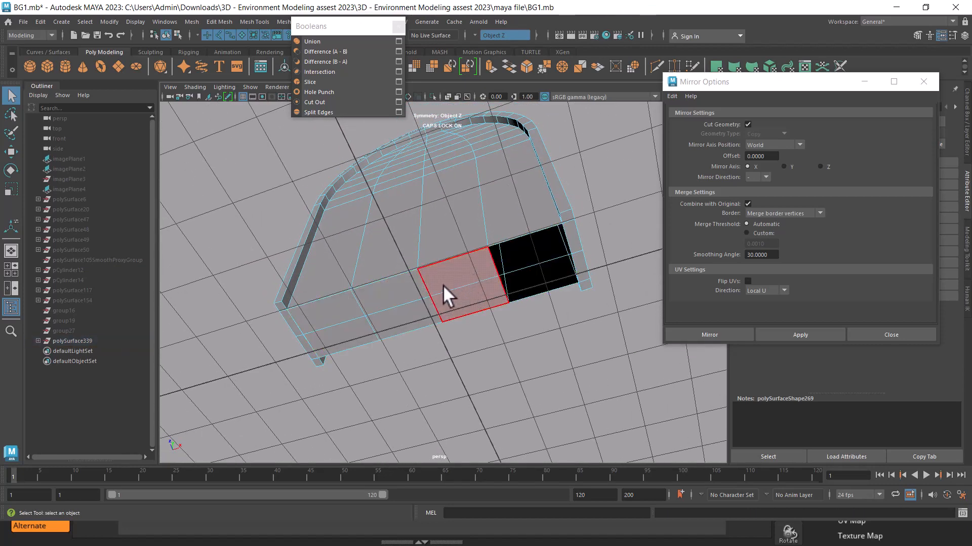
{"action": "left_click", "coordinate": [427, 281]}
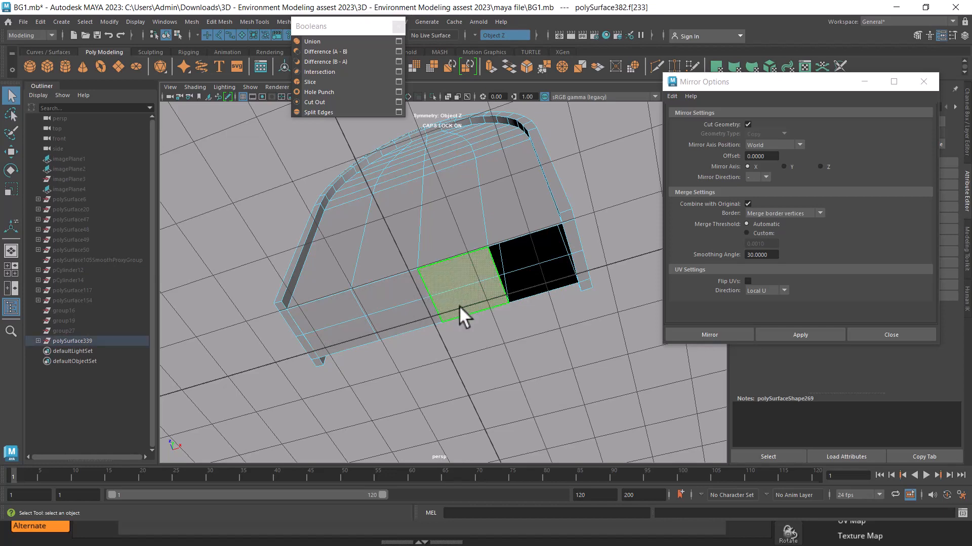
{"action": "key", "text": "Delete"}
{"action": "left_click_drag", "start_coordinate": [457, 300], "coordinate": [421, 275], "text": "alt"}
{"action": "left_click", "coordinate": [420, 274]}
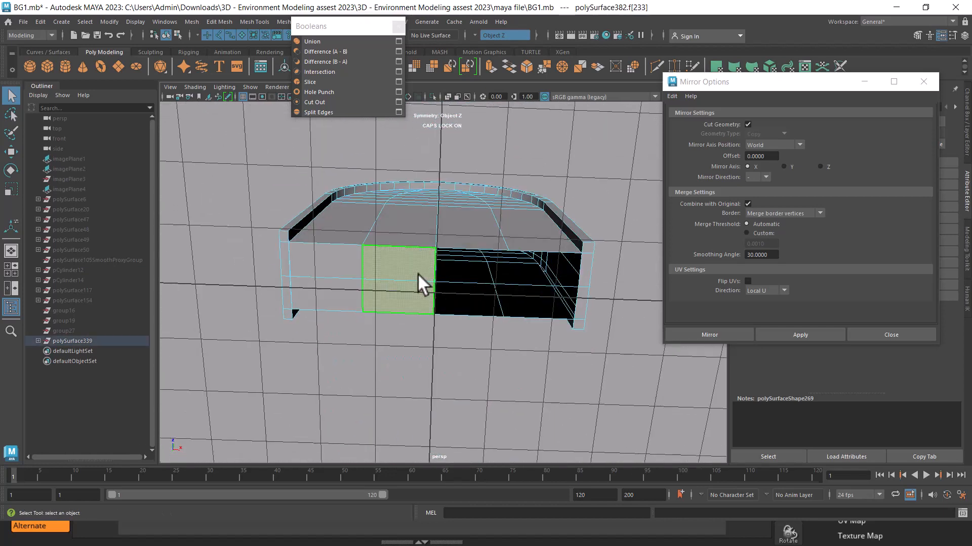
{"action": "key", "text": "Delete"}
Check the narrow faces under the wall's two legs by reducing the face selection to them and previewing the smoothed mesh
{"action": "left_click_drag", "start_coordinate": [411, 278], "coordinate": [551, 360], "text": "alt"}
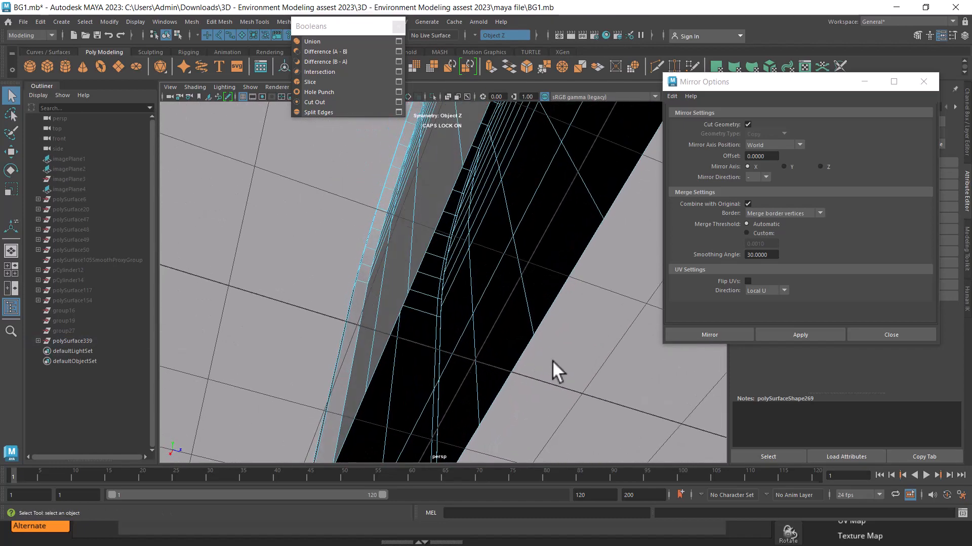
{"action": "left_click", "coordinate": [483, 286]}
{"action": "double_click", "coordinate": [482, 286]}
{"action": "left_click_drag", "start_coordinate": [544, 325], "coordinate": [532, 253], "text": "alt"}
{"action": "left_click_drag", "start_coordinate": [593, 241], "coordinate": [298, 385]}
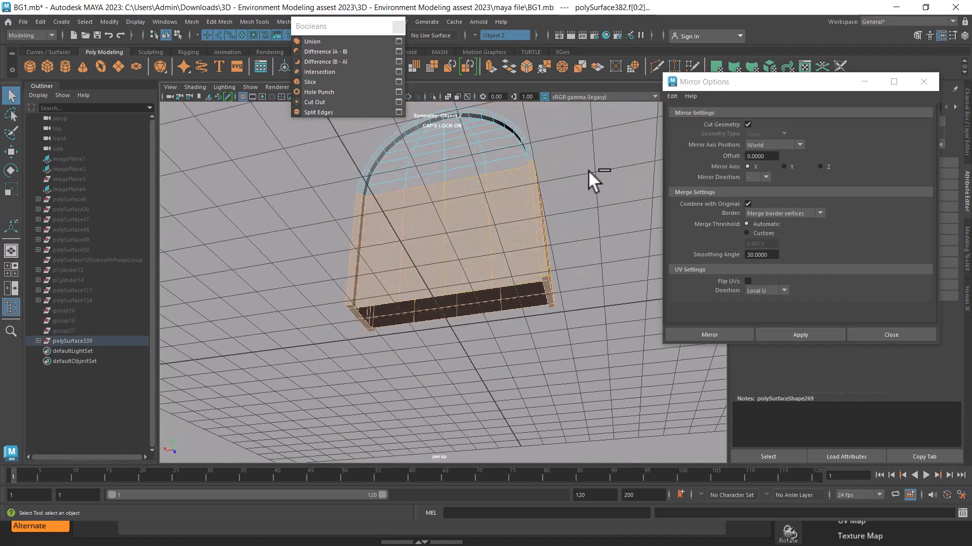
{"action": "left_click_drag", "start_coordinate": [594, 167], "coordinate": [278, 273], "text": "ctrl"}
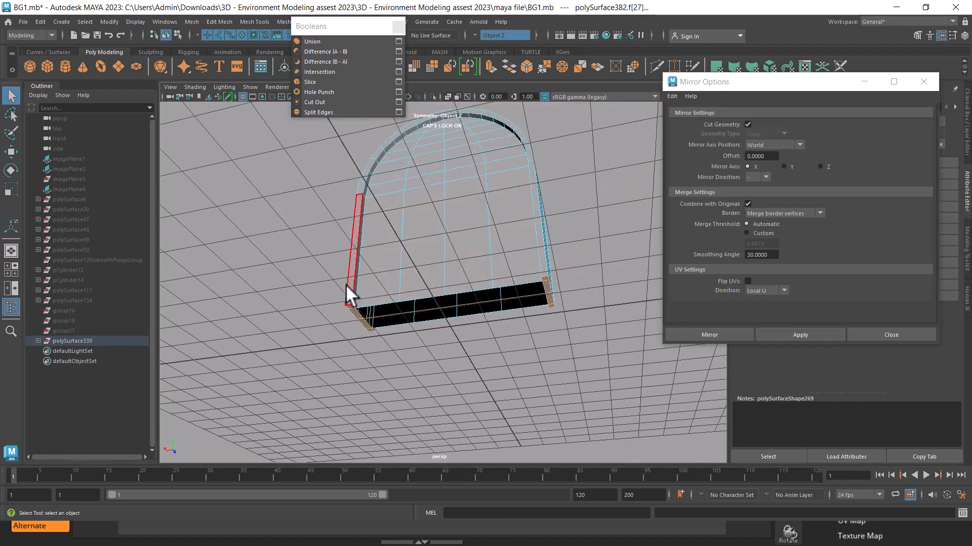
{"action": "right_click_drag", "start_coordinate": [353, 313], "coordinate": [356, 346], "text": "alt"}
{"action": "left_click_drag", "start_coordinate": [356, 349], "coordinate": [301, 336], "text": "alt"}
{"action": "left_click_drag", "start_coordinate": [281, 339], "coordinate": [345, 393], "text": "ctrl"}
{"action": "middle_click_drag", "start_coordinate": [524, 327], "coordinate": [362, 367], "text": "alt"}
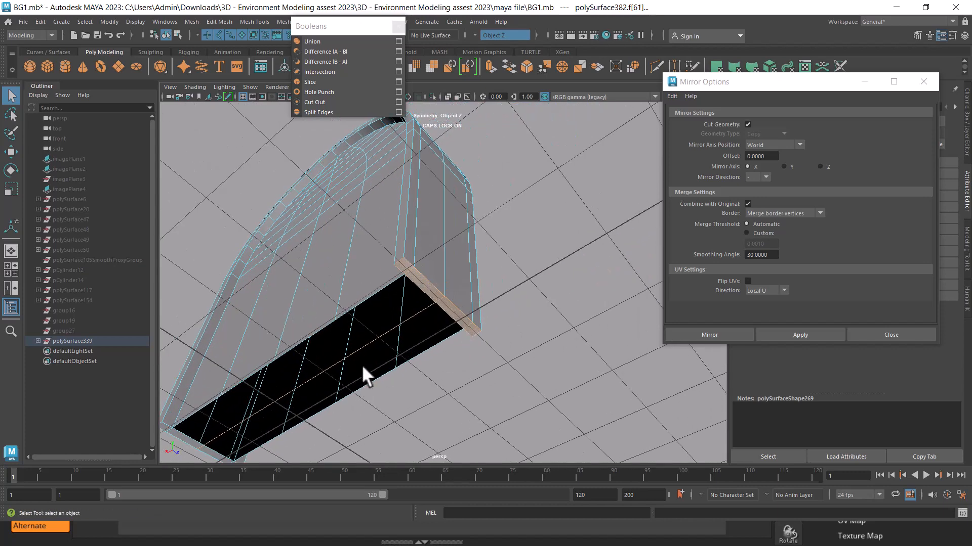
{"action": "left_click_drag", "start_coordinate": [361, 368], "coordinate": [416, 241], "text": "alt"}
{"action": "left_click_drag", "start_coordinate": [408, 175], "coordinate": [458, 215], "text": "ctrl"}
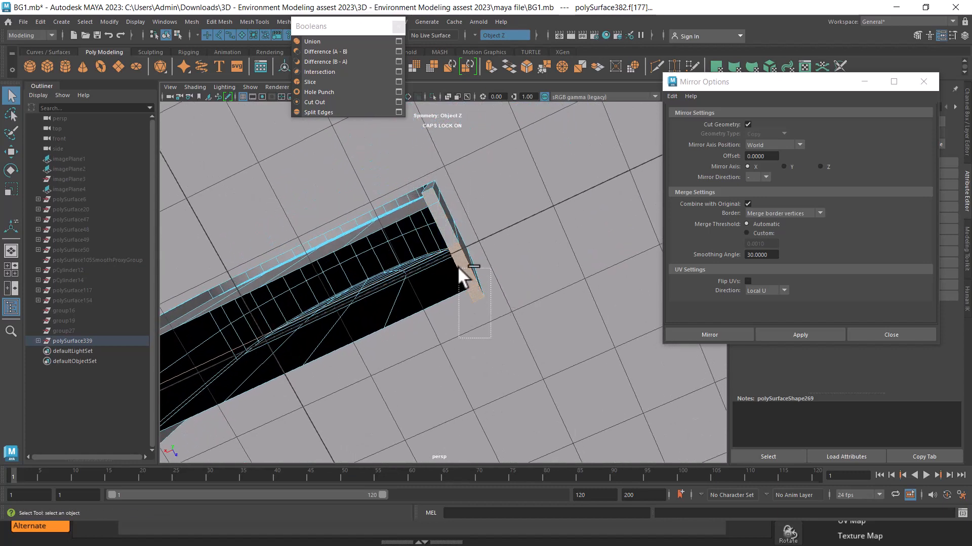
{"action": "left_click_drag", "start_coordinate": [458, 267], "coordinate": [302, 157], "text": "ctrl"}
{"action": "key", "text": "3"}
{"action": "key", "text": "1"}
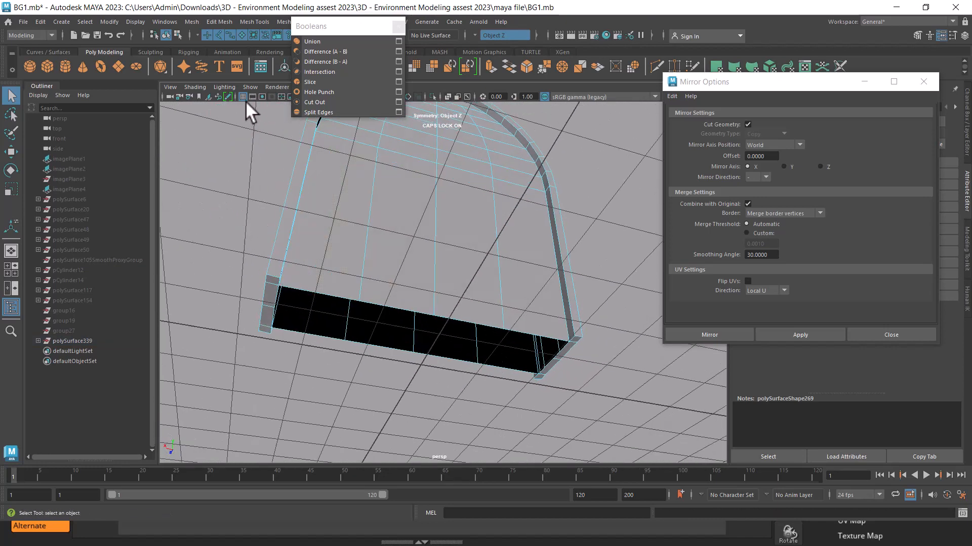
Hide the grid and bridge the front and back edges of the wall's open bottom with 0 divisions
{"action": "left_click_drag", "start_coordinate": [248, 111], "coordinate": [521, 311], "text": "alt"}
{"action": "left_click", "coordinate": [522, 294]}
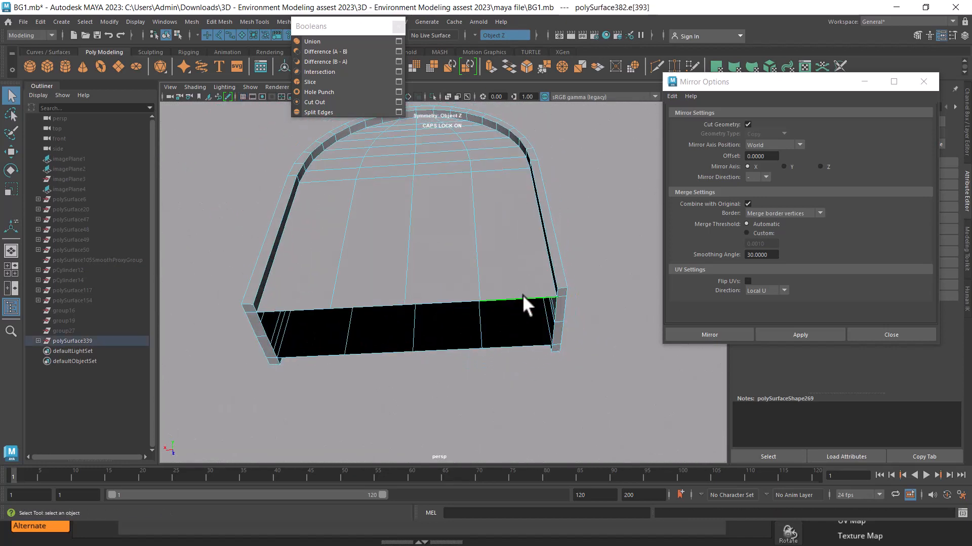
{"action": "left_click", "coordinate": [458, 305], "text": "shift"}
{"action": "left_click", "coordinate": [385, 305], "text": "shift"}
{"action": "left_click", "coordinate": [307, 306], "text": "shift"}
{"action": "right_click_drag", "start_coordinate": [490, 270], "coordinate": [499, 396], "text": "shift"}
{"action": "left_click_drag", "start_coordinate": [467, 378], "coordinate": [315, 306], "text": "alt"}
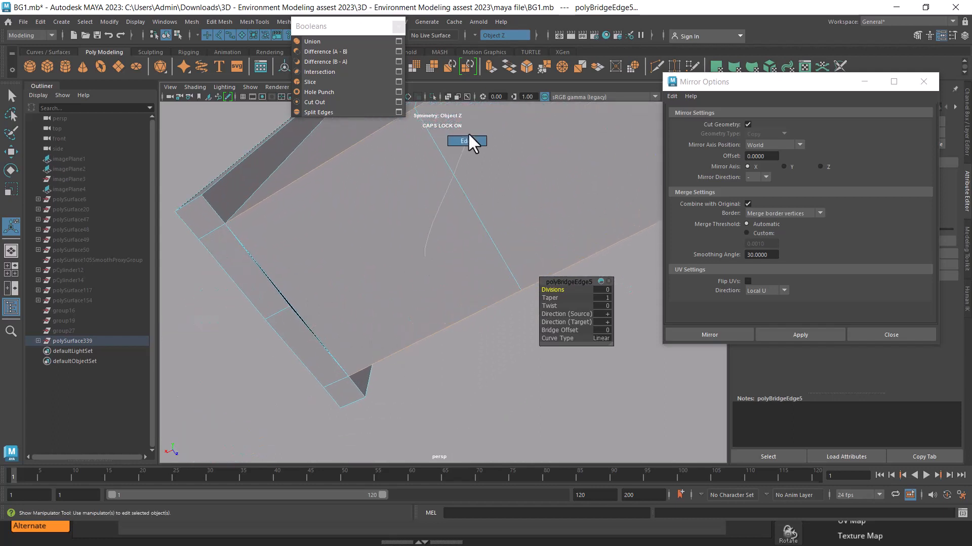
Add an edge running lengthwise along the middle of the bridged bottom faces
{"action": "right_click_drag", "start_coordinate": [468, 132], "coordinate": [468, 133]}
{"action": "left_click", "coordinate": [469, 216]}
{"action": "right_click_drag", "start_coordinate": [507, 185], "coordinate": [317, 241], "text": "ctrl"}
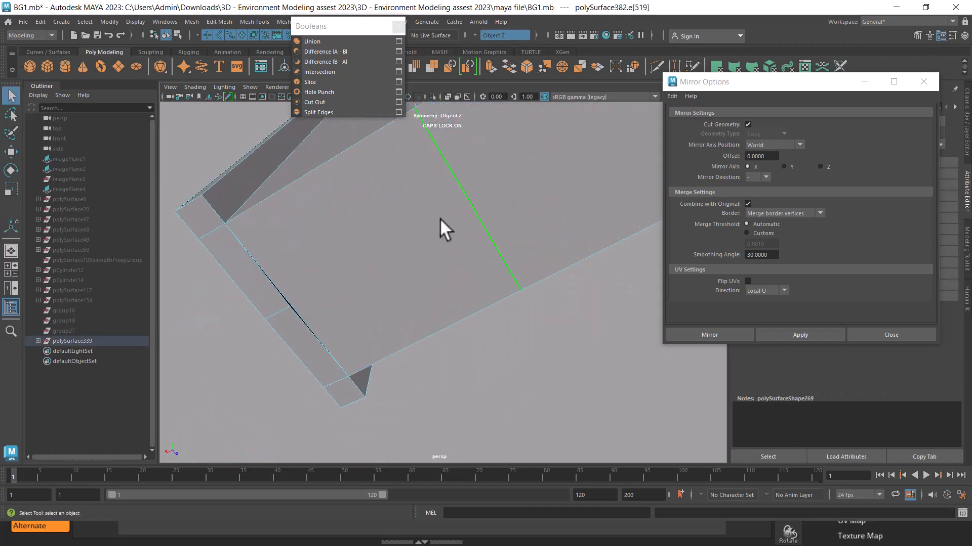
{"action": "scroll", "coordinate": [439, 218], "scroll_direction": "down", "scroll_amount": 3}
{"action": "right_click_drag", "start_coordinate": [464, 210], "coordinate": [434, 272], "text": "ctrl"}
{"action": "scroll", "coordinate": [440, 284], "scroll_direction": "up", "scroll_amount": 3}
Turn symmetry off and merge the overlapping vertices where the new bottom edge meets one leg
{"action": "right_click_drag", "start_coordinate": [476, 209], "coordinate": [429, 210]}
{"action": "scroll", "coordinate": [383, 302], "scroll_direction": "up", "scroll_amount": 5}
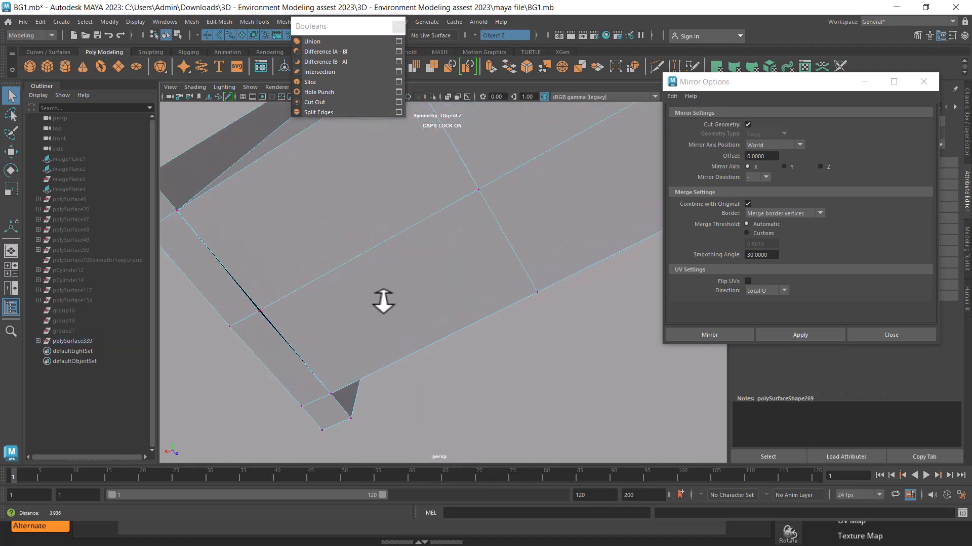
{"action": "key", "text": "4"}
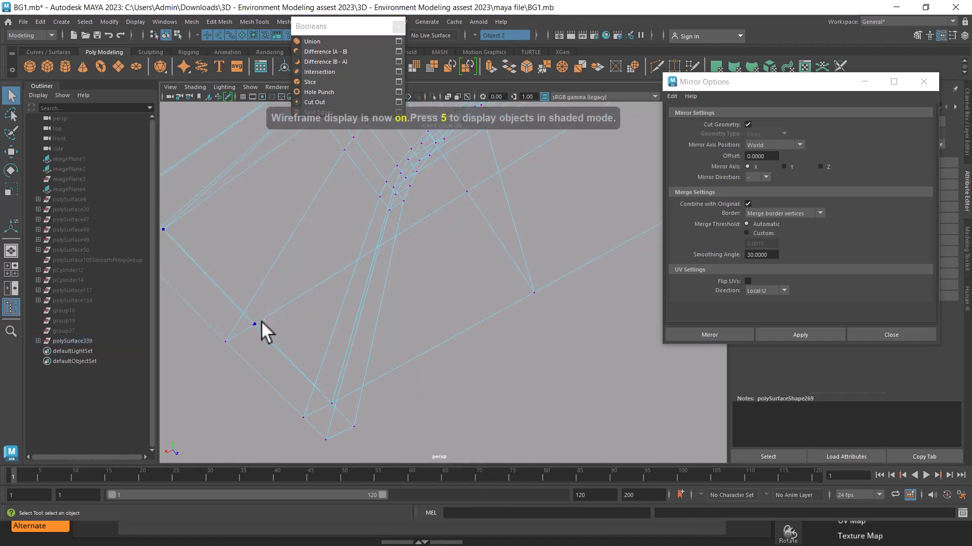
{"action": "left_click_drag", "start_coordinate": [262, 320], "coordinate": [247, 332]}
{"action": "right_click_drag", "start_coordinate": [286, 340], "coordinate": [286, 295], "text": "shift"}
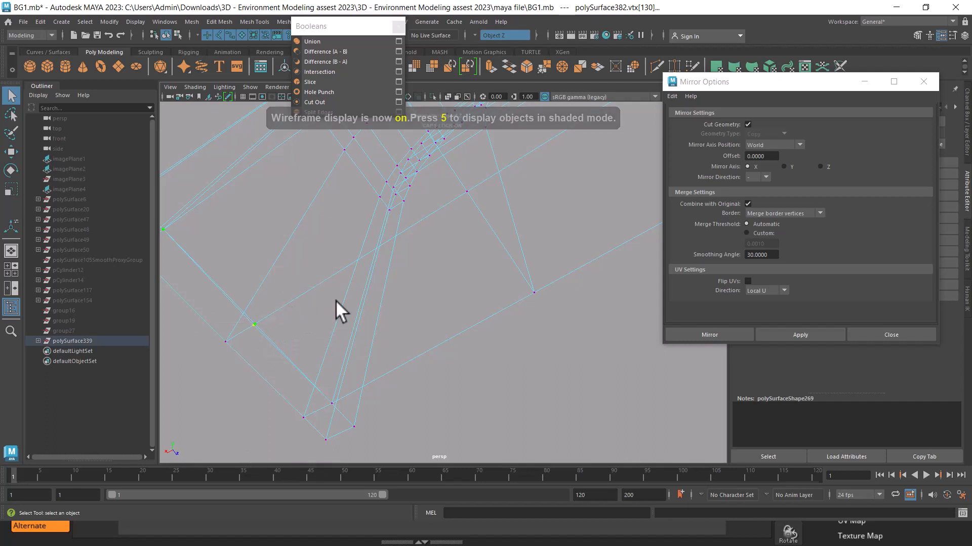
{"action": "right_click_drag", "start_coordinate": [395, 293], "coordinate": [390, 208], "text": "shift"}
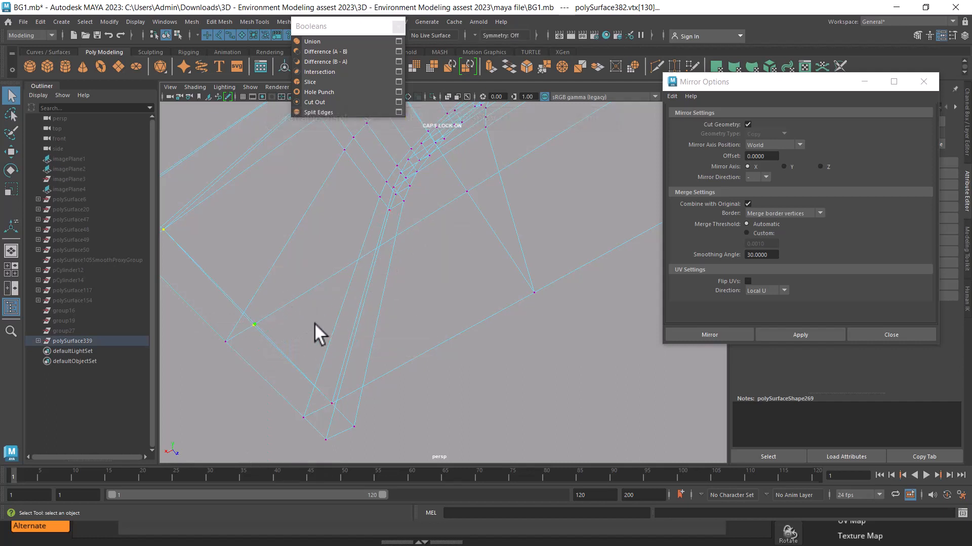
{"action": "right_click_drag", "start_coordinate": [309, 323], "coordinate": [309, 257], "text": "shift"}
{"action": "left_click_drag", "start_coordinate": [284, 302], "coordinate": [246, 341]}
{"action": "right_click_drag", "start_coordinate": [288, 333], "coordinate": [293, 250], "text": "shift"}
Merge the overlapping middle vertices at the opposite leg and return the wall to shaded object display
{"action": "right_click_drag", "start_coordinate": [527, 217], "coordinate": [455, 202], "text": "alt"}
{"action": "middle_click_drag", "start_coordinate": [456, 202], "coordinate": [299, 329], "text": "alt"}
{"action": "right_click_drag", "start_coordinate": [299, 329], "coordinate": [469, 362], "text": "alt"}
{"action": "left_click", "coordinate": [391, 302], "text": "shift"}
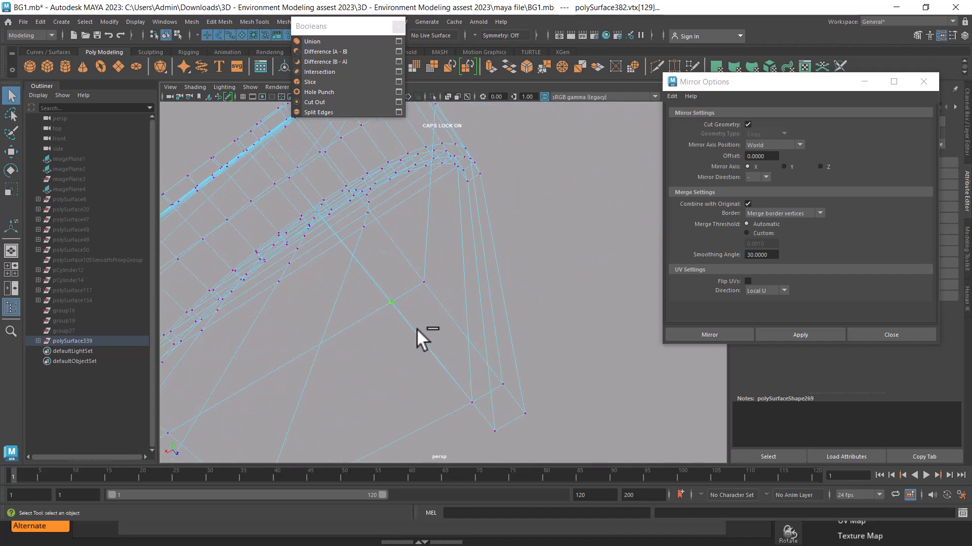
{"action": "right_click_drag", "start_coordinate": [417, 330], "coordinate": [412, 183], "text": "shift"}
{"action": "mouse_move", "coordinate": [412, 183]}
{"action": "right_mouse_down", "text": "alt"}
{"action": "mouse_move", "coordinate": [427, 191]}
{"action": "mouse_move", "coordinate": [434, 260]}
{"action": "right_mouse_up", "text": "alt"}
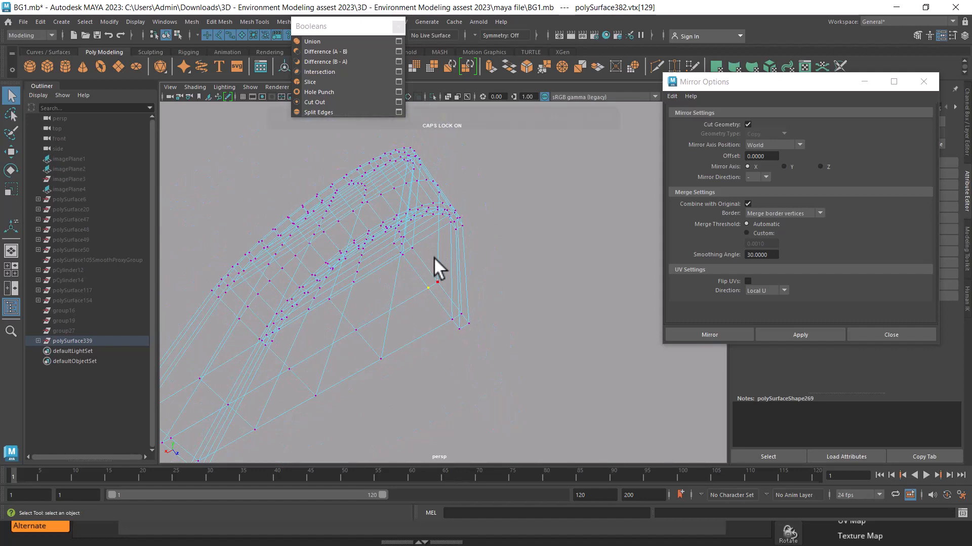
{"action": "key", "text": "5"}
{"action": "left_click_drag", "start_coordinate": [428, 277], "coordinate": [469, 272], "text": "alt"}
{"action": "right_click_drag", "start_coordinate": [470, 272], "coordinate": [508, 227]}
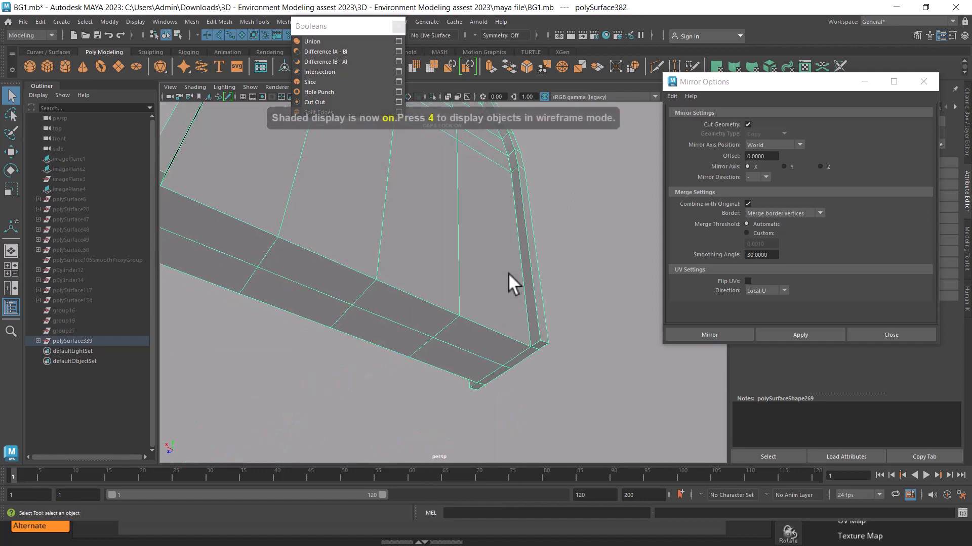
Check the arched wall in smooth preview, return it to unsmoothed display and dismiss the floating Booleans commands
{"action": "key", "text": "3"}
{"action": "right_click_drag", "start_coordinate": [496, 271], "coordinate": [479, 238], "text": "alt"}
{"action": "left_click_drag", "start_coordinate": [479, 239], "coordinate": [438, 359], "text": "alt"}
{"action": "key", "text": "1"}
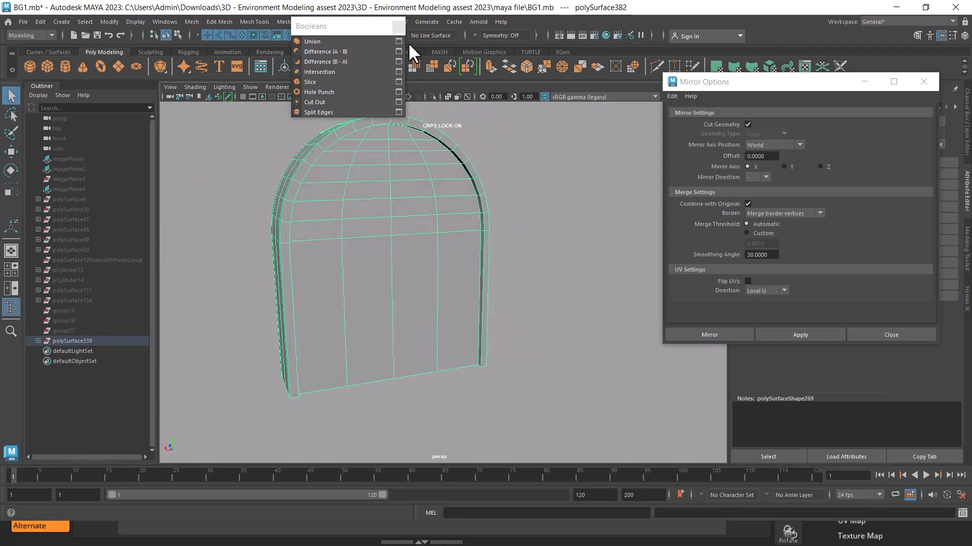
{"action": "left_click", "coordinate": [398, 27]}
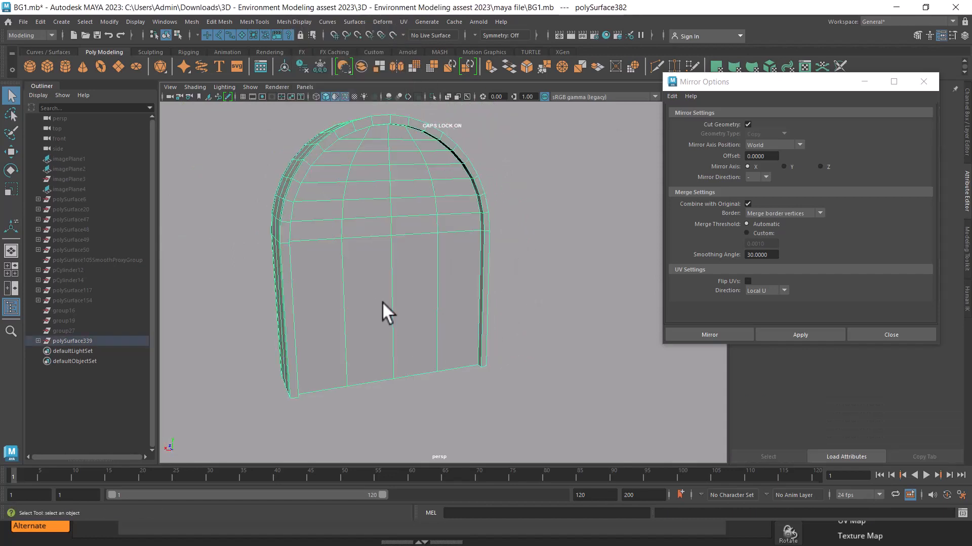
Export the selected wall as an OBJ file in the Desktop BG folder, adding 1 to the BG.obj file name
{"action": "key", "text": "w"}
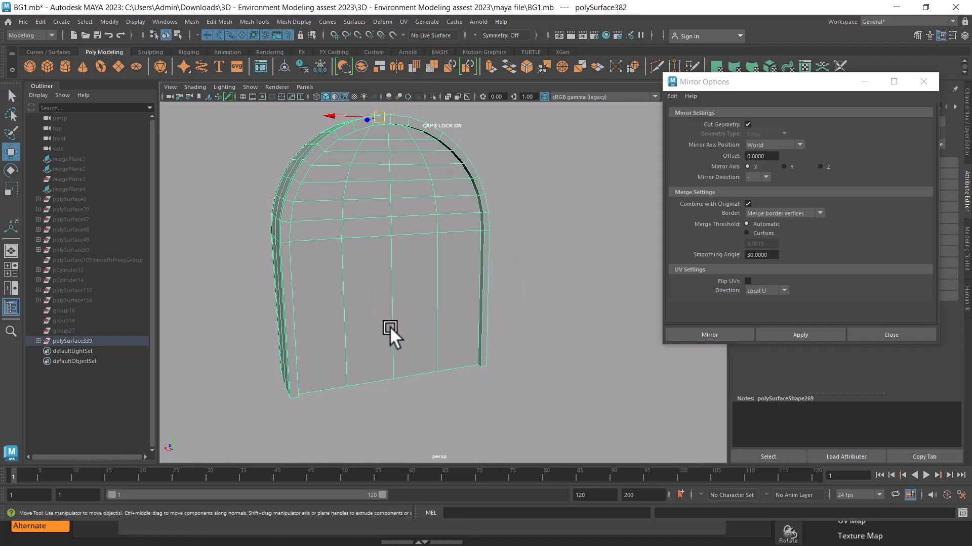
{"action": "left_click", "coordinate": [23, 21]}
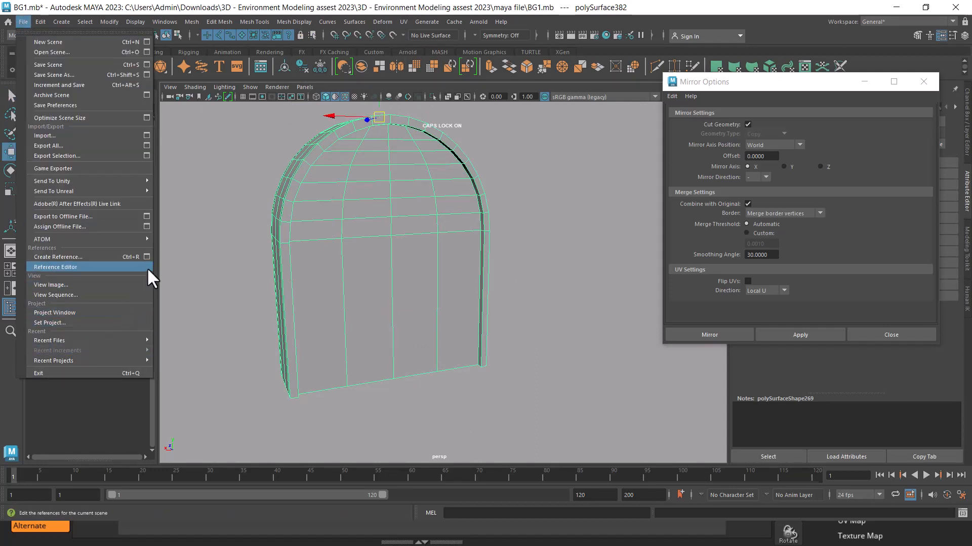
{"action": "left_click", "coordinate": [147, 155]}
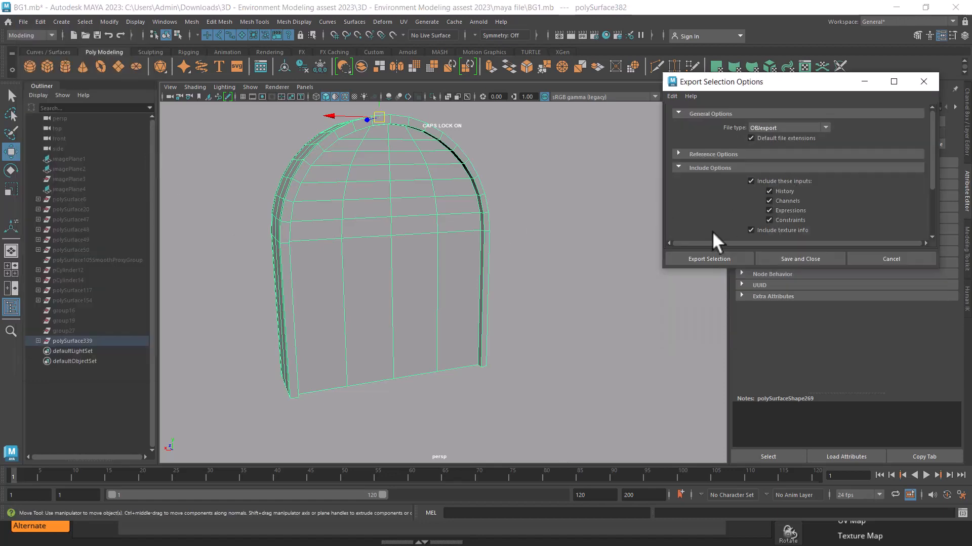
{"action": "left_click", "coordinate": [703, 258]}
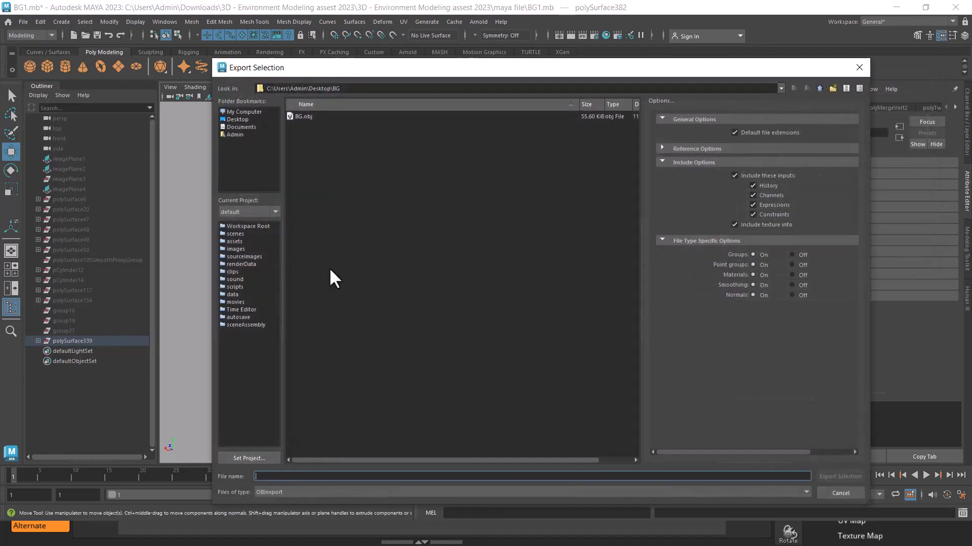
{"action": "left_click", "coordinate": [303, 116]}
{"action": "left_click", "coordinate": [262, 477]}
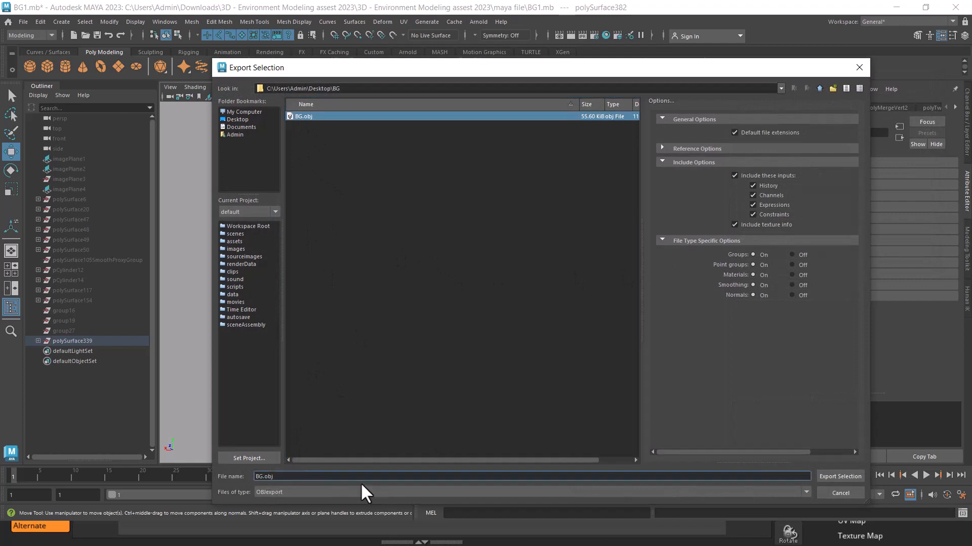
{"action": "type", "text": "1"}
{"action": "key", "text": "Return"}
{"action": "left_click", "coordinate": [591, 326]}
{"action": "left_click", "coordinate": [453, 298]}
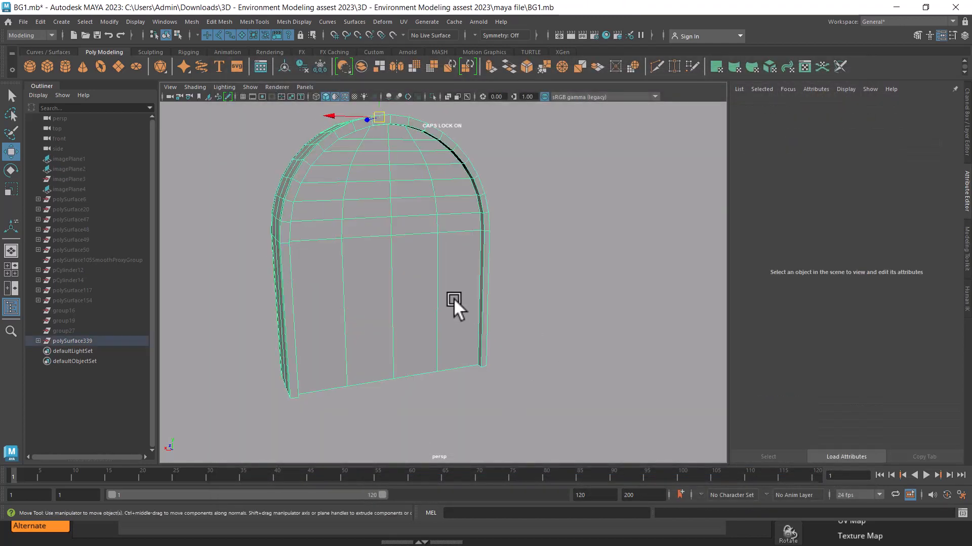
Set up the Insert Edge Loop Tool to insert multiple edge loops, with the number of loops at 10
{"action": "left_click_drag", "start_coordinate": [453, 298], "coordinate": [405, 304], "text": "alt"}
{"action": "right_click_drag", "start_coordinate": [405, 303], "coordinate": [478, 342], "text": "alt"}
{"action": "left_click_drag", "start_coordinate": [478, 342], "coordinate": [417, 336], "text": "alt"}
{"action": "right_click_drag", "start_coordinate": [417, 336], "coordinate": [478, 345], "text": "alt"}
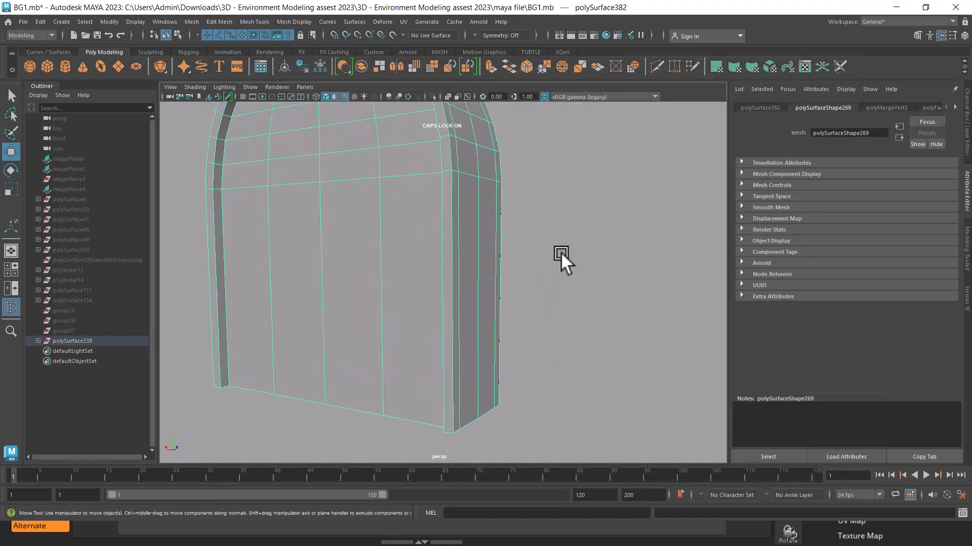
{"action": "right_click_drag", "start_coordinate": [562, 242], "coordinate": [534, 259], "text": "shift"}
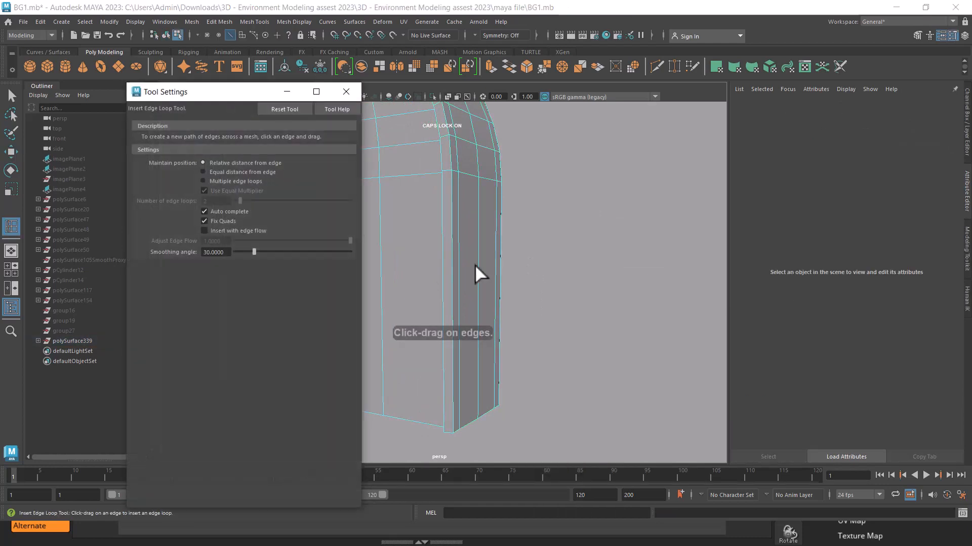
{"action": "left_click_drag", "start_coordinate": [235, 100], "coordinate": [749, 129]}
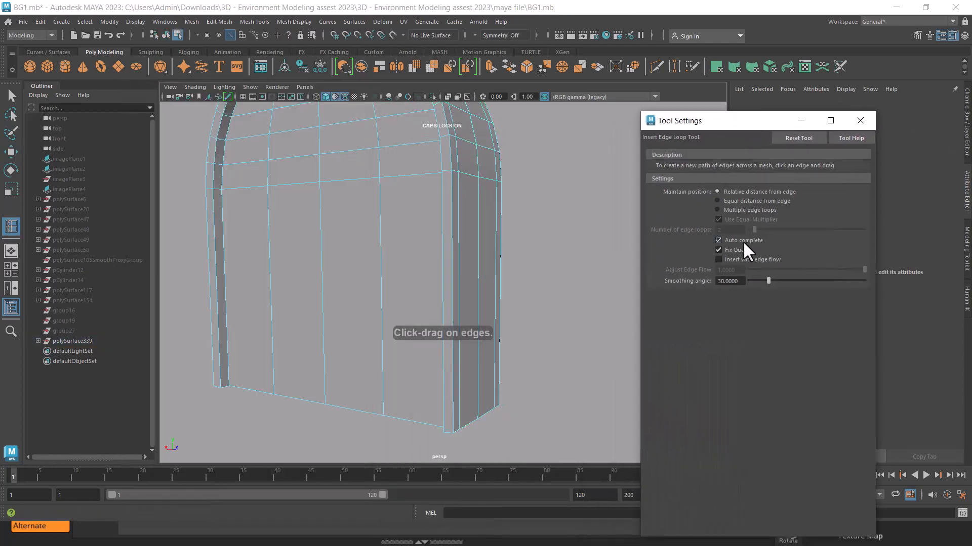
{"action": "left_click", "coordinate": [748, 211]}
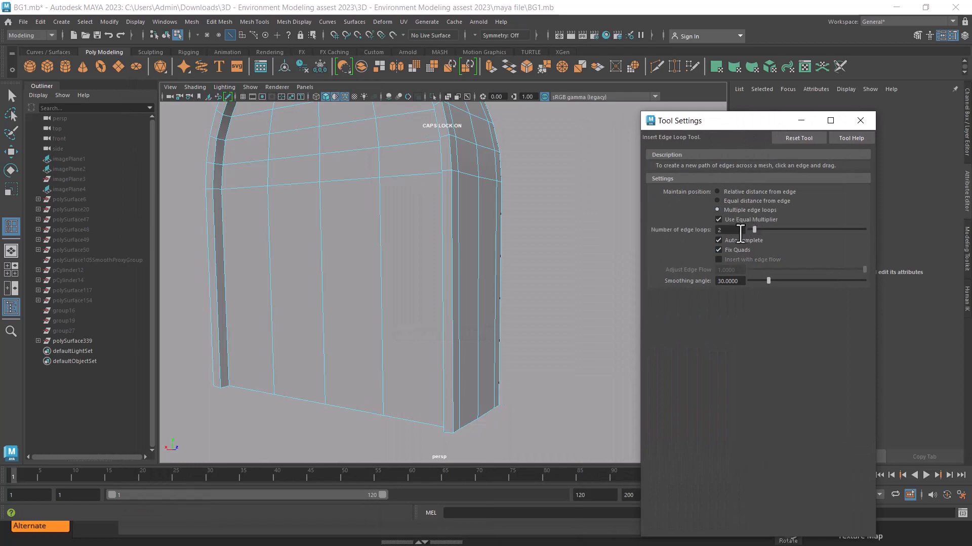
{"action": "type", "text": "10"}
{"action": "key", "text": "Return"}
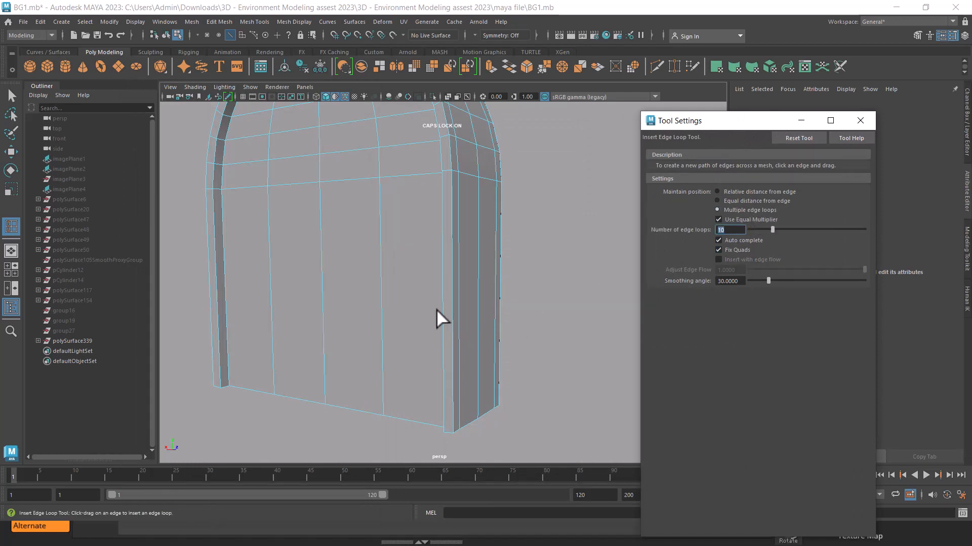
Try to insert ten horizontal edge loops across the straight lower part of the wall, and undo the insertion
{"action": "left_click", "coordinate": [446, 296]}
{"action": "left_click_drag", "start_coordinate": [513, 334], "coordinate": [436, 314], "text": "alt"}
{"action": "left_click", "coordinate": [414, 298]}
{"action": "right_click_drag", "start_coordinate": [435, 314], "coordinate": [469, 354], "text": "alt"}
{"action": "left_click_drag", "start_coordinate": [469, 353], "coordinate": [479, 304], "text": "alt"}
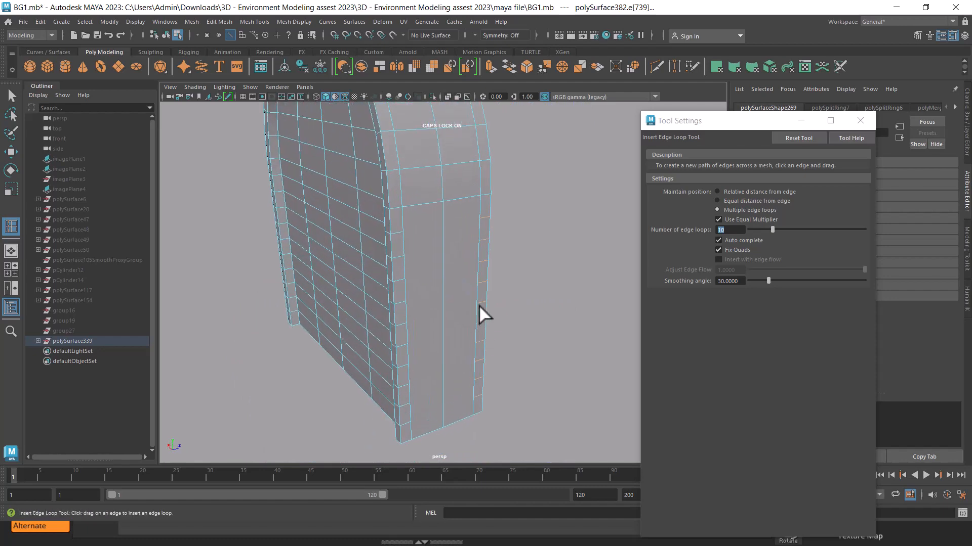
{"action": "key", "text": "ctrl+z"}
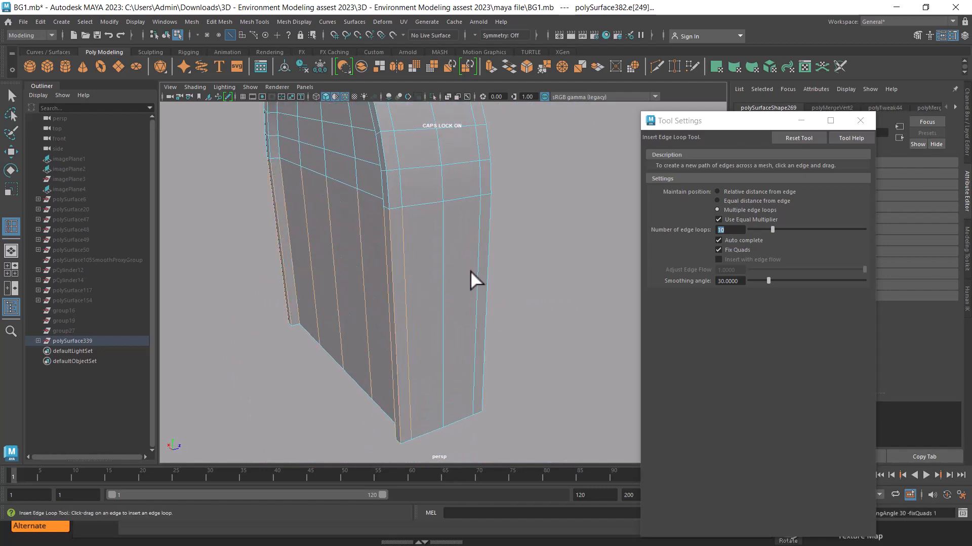
Delete the two tall faces on the wall's outer side to inspect the interior, and undo the deletions
{"action": "key", "text": "w"}
{"action": "mouse_move", "coordinate": [459, 266]}
{"action": "right_mouse_down"}
{"action": "mouse_move", "coordinate": [457, 274]}
{"action": "mouse_move", "coordinate": [454, 255]}
{"action": "right_mouse_up"}
{"action": "left_click", "coordinate": [452, 261]}
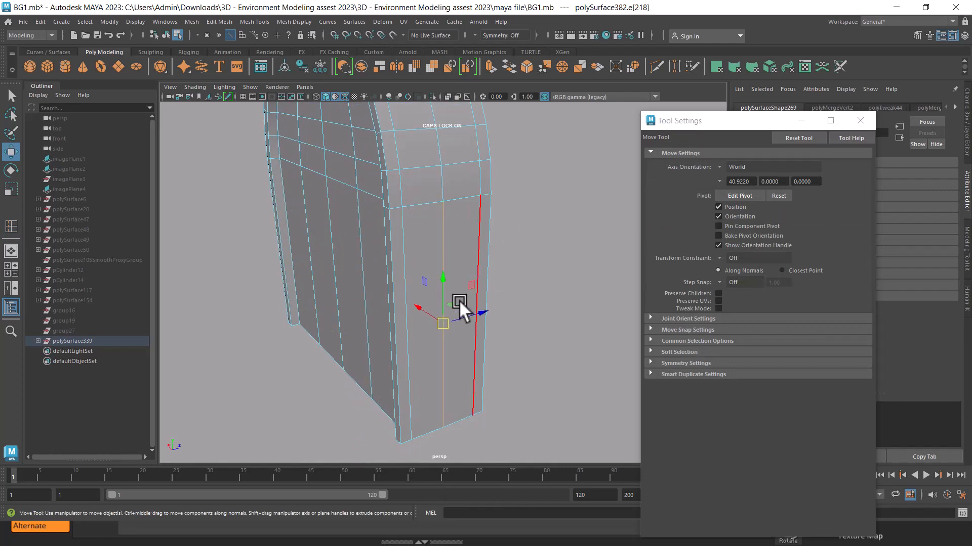
{"action": "left_click_drag", "start_coordinate": [460, 300], "coordinate": [497, 290], "text": "alt"}
{"action": "mouse_move", "coordinate": [450, 262]}
{"action": "left_mouse_down"}
{"action": "mouse_move", "coordinate": [516, 261]}
{"action": "mouse_move", "coordinate": [462, 226]}
{"action": "mouse_move", "coordinate": [438, 243]}
{"action": "mouse_move", "coordinate": [430, 267]}
{"action": "mouse_move", "coordinate": [479, 345]}
{"action": "mouse_move", "coordinate": [445, 244]}
{"action": "left_mouse_up"}
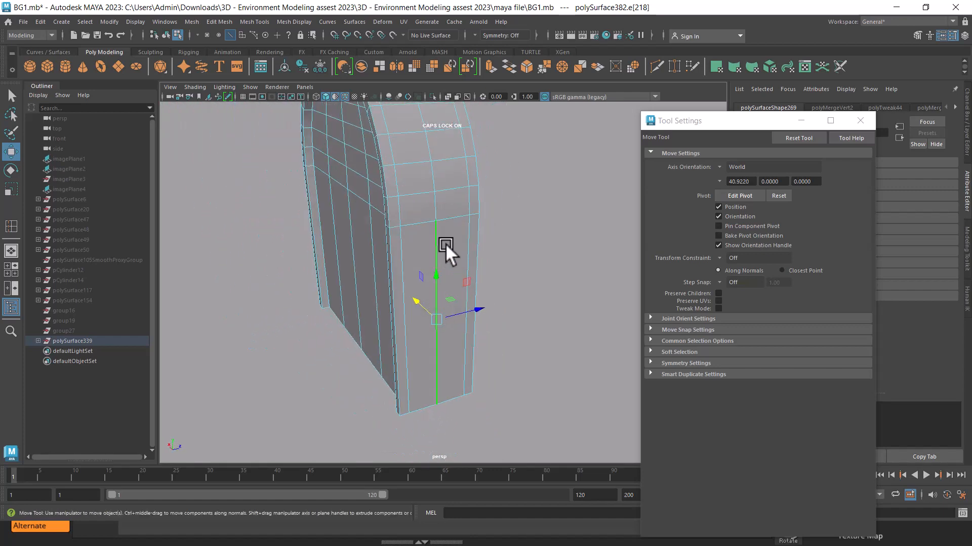
{"action": "key", "text": "F11"}
{"action": "left_click", "coordinate": [441, 249]}
{"action": "key", "text": "Delete"}
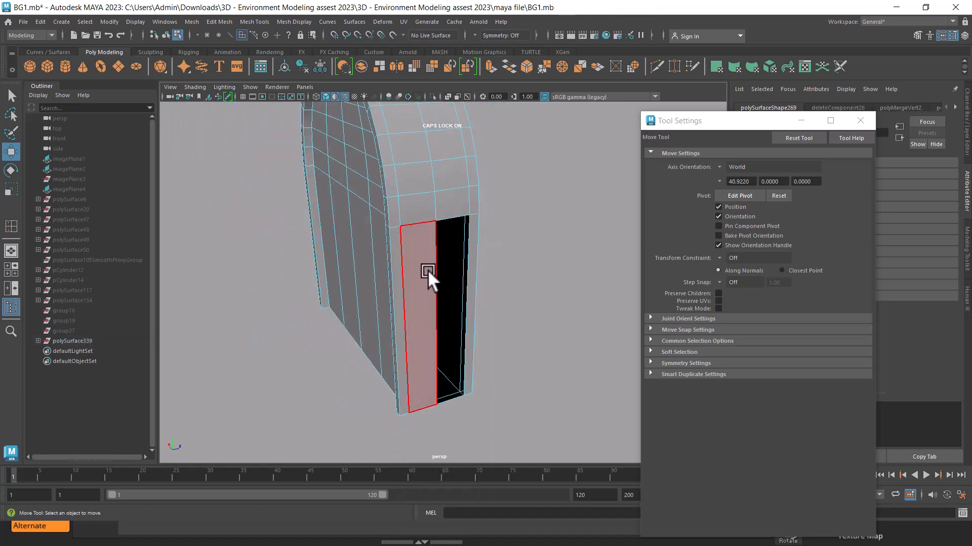
{"action": "left_click", "coordinate": [427, 270]}
{"action": "key", "text": "Delete"}
{"action": "left_click_drag", "start_coordinate": [466, 295], "coordinate": [460, 255], "text": "alt"}
{"action": "key", "text": "ctrl+z"}
{"action": "key", "text": "ctrl+z"}
{"action": "key", "text": "ctrl+z"}
{"action": "key", "text": "ctrl+z"}
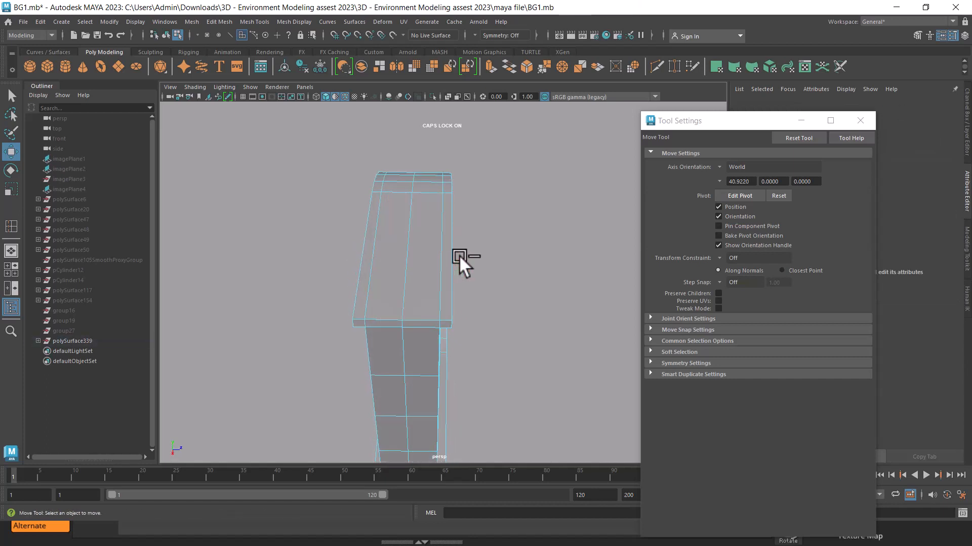
Select all of the wall's vertices and merge them with a distance threshold of 0.01
{"action": "scroll", "coordinate": [460, 255], "scroll_direction": "down", "scroll_amount": 5}
{"action": "left_click_drag", "start_coordinate": [387, 208], "coordinate": [456, 216], "text": "alt"}
{"action": "right_click_drag", "start_coordinate": [457, 216], "coordinate": [426, 217]}
{"action": "scroll", "coordinate": [478, 260], "scroll_direction": "down", "scroll_amount": 1}
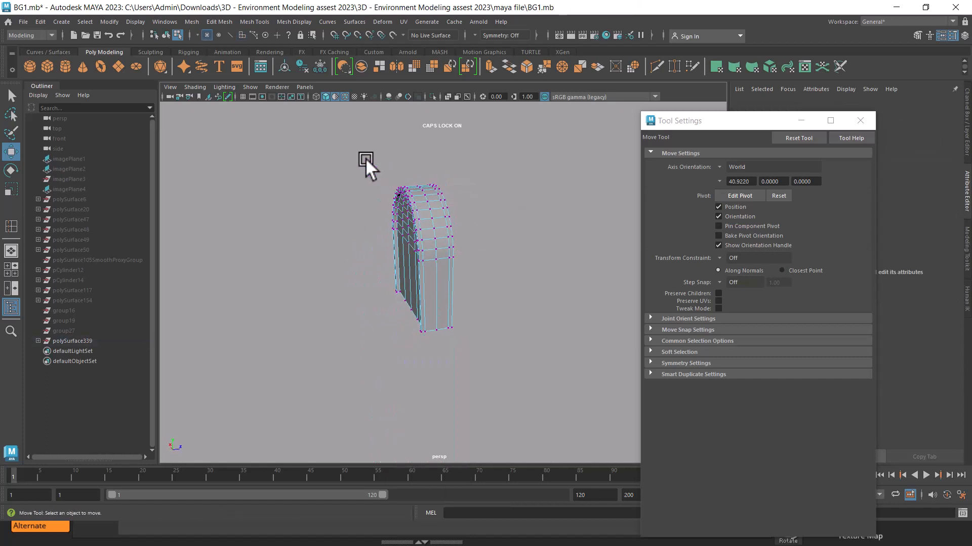
{"action": "left_click_drag", "start_coordinate": [366, 158], "coordinate": [504, 316]}
{"action": "scroll", "coordinate": [464, 269], "scroll_direction": "up", "scroll_amount": 2}
{"action": "right_click_drag", "start_coordinate": [459, 263], "coordinate": [497, 193], "text": "shift"}
{"action": "scroll", "coordinate": [465, 267], "scroll_direction": "up", "scroll_amount": 4}
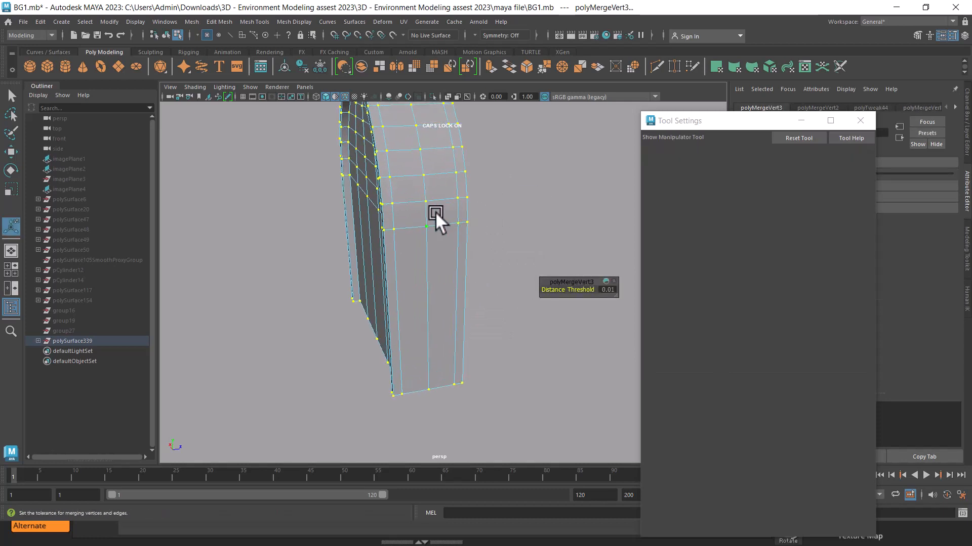
Recheck the inside of the merged wall by deleting its two tall outer side faces, and restore them
{"action": "right_click_drag", "start_coordinate": [435, 211], "coordinate": [436, 250]}
{"action": "left_click", "coordinate": [439, 268]}
{"action": "key", "text": "Delete"}
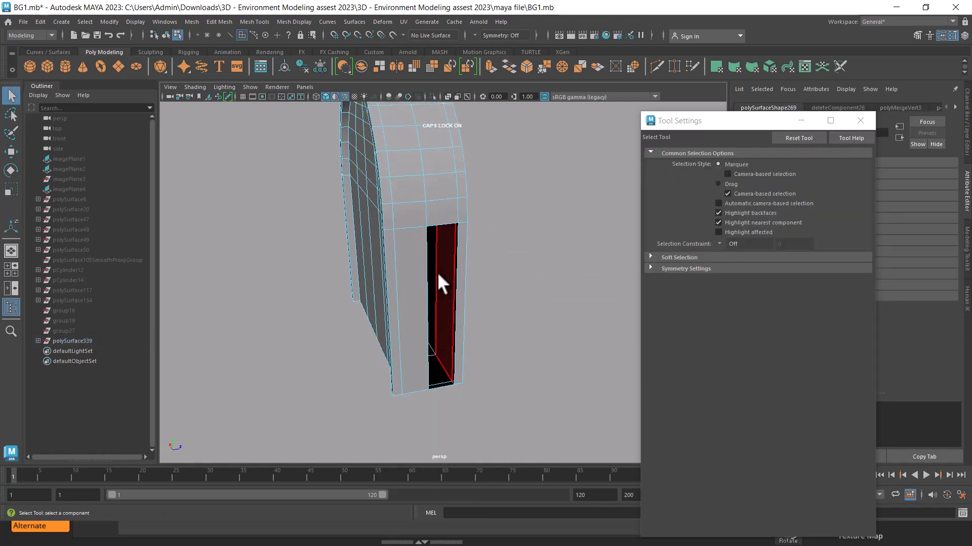
{"action": "left_click", "coordinate": [412, 276]}
{"action": "key", "text": "Delete"}
{"action": "left_click_drag", "start_coordinate": [526, 362], "coordinate": [542, 304], "text": "alt"}
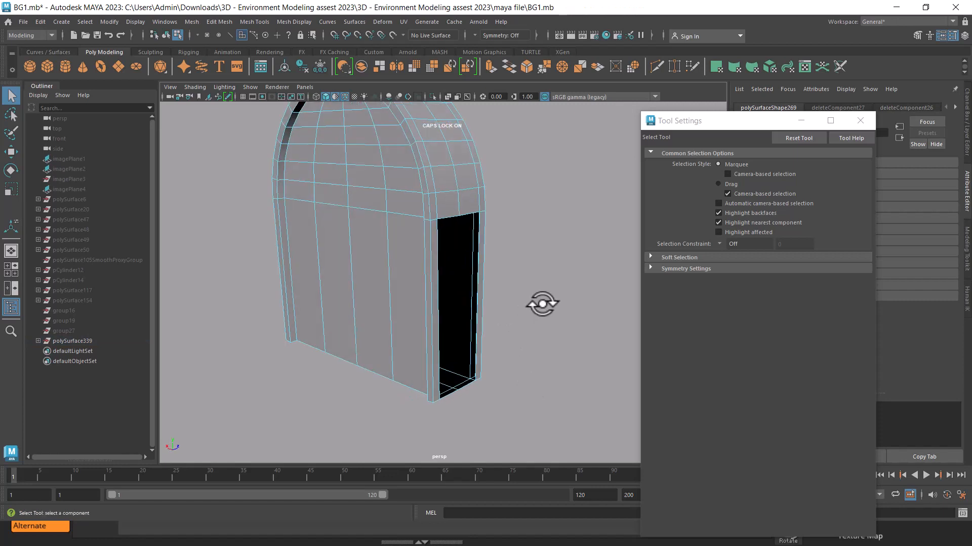
{"action": "key", "text": "ctrl+z"}
{"action": "key", "text": "ctrl+z"}
{"action": "key", "text": "ctrl+z"}
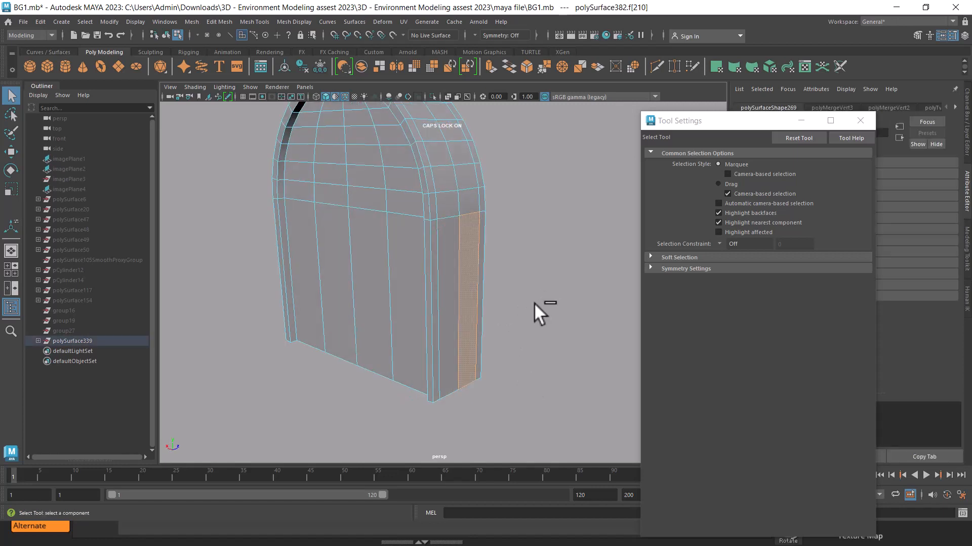
Insert ten evenly spaced horizontal edge loops around the wall's straight lower part and return to object selection
{"action": "right_click_drag", "start_coordinate": [440, 199], "coordinate": [449, 232]}
{"action": "left_click", "coordinate": [433, 250]}
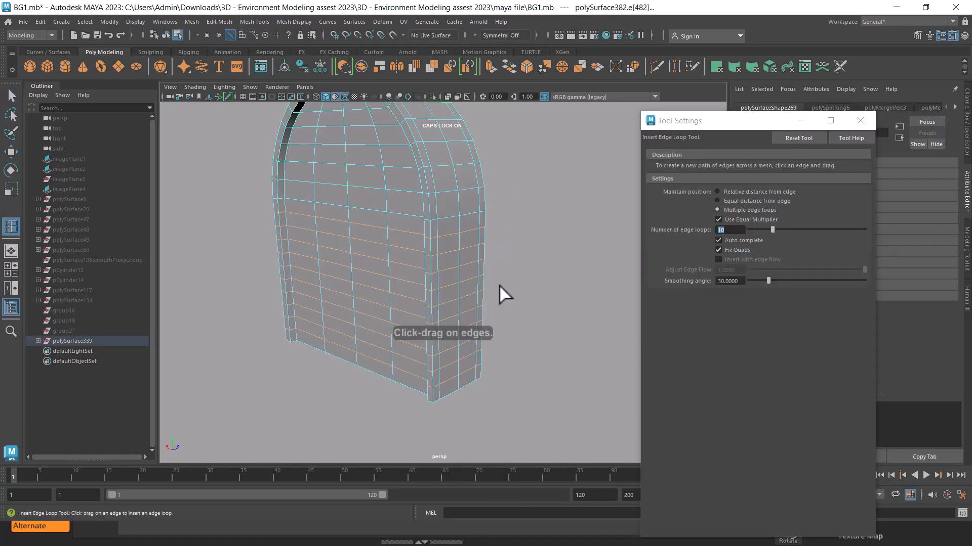
{"action": "left_click_drag", "start_coordinate": [501, 293], "coordinate": [460, 141], "text": "alt"}
{"action": "key", "text": "w"}
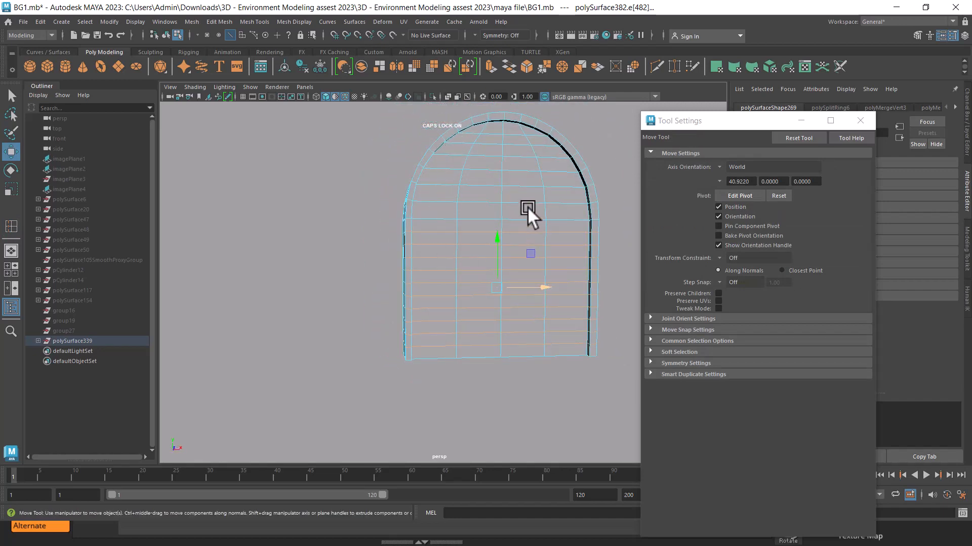
{"action": "left_click_drag", "start_coordinate": [501, 243], "coordinate": [560, 273], "text": "alt"}
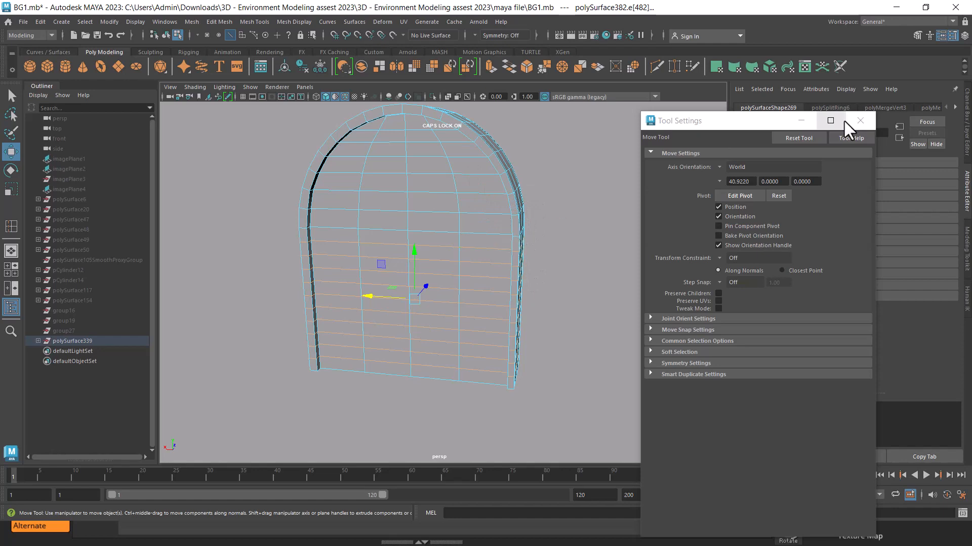
{"action": "left_click", "coordinate": [859, 120]}
{"action": "right_click_drag", "start_coordinate": [474, 151], "coordinate": [532, 122]}
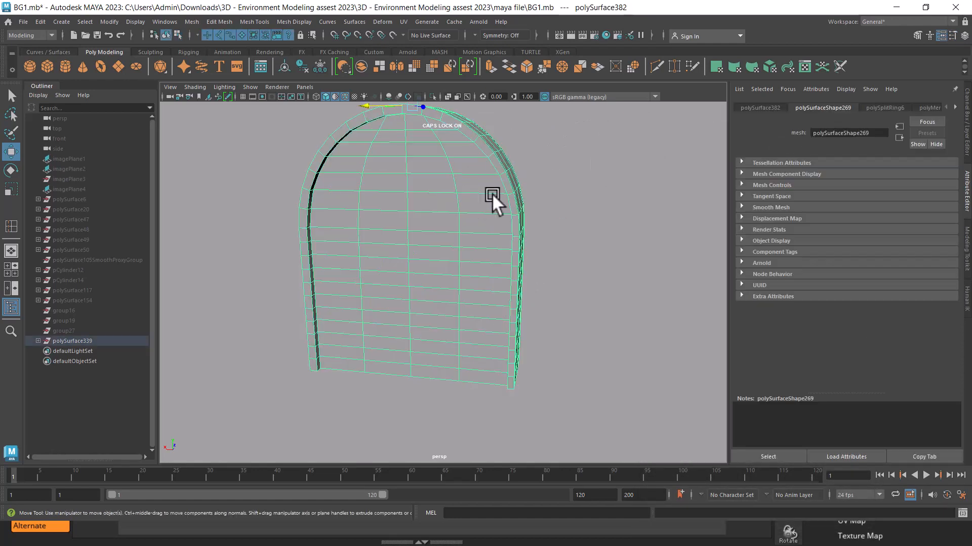
Insert a single vertical edge loop through the outermost column of front-panel faces, with the number of edge loops set to 1
{"action": "left_click_drag", "start_coordinate": [447, 259], "coordinate": [439, 213], "text": "alt"}
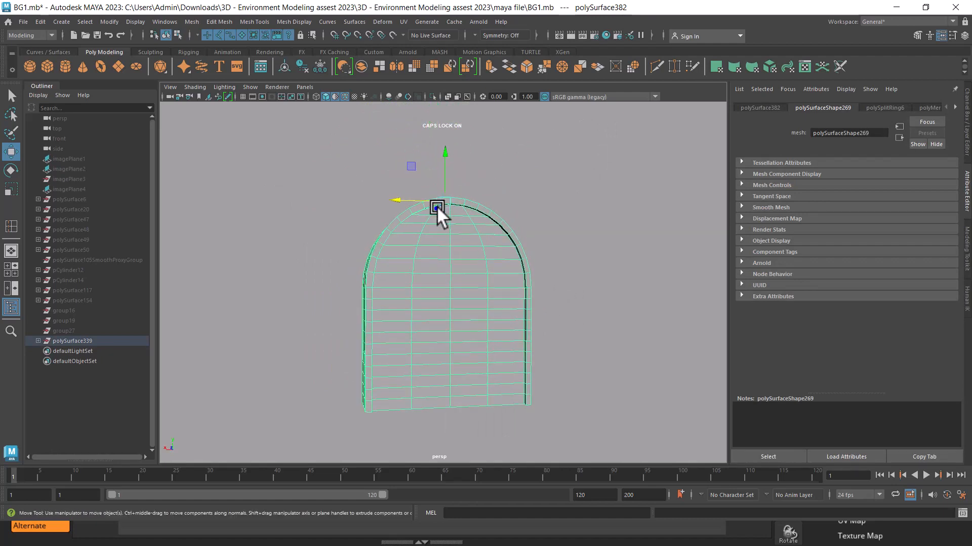
{"action": "scroll", "coordinate": [420, 254], "scroll_direction": "up", "scroll_amount": 3}
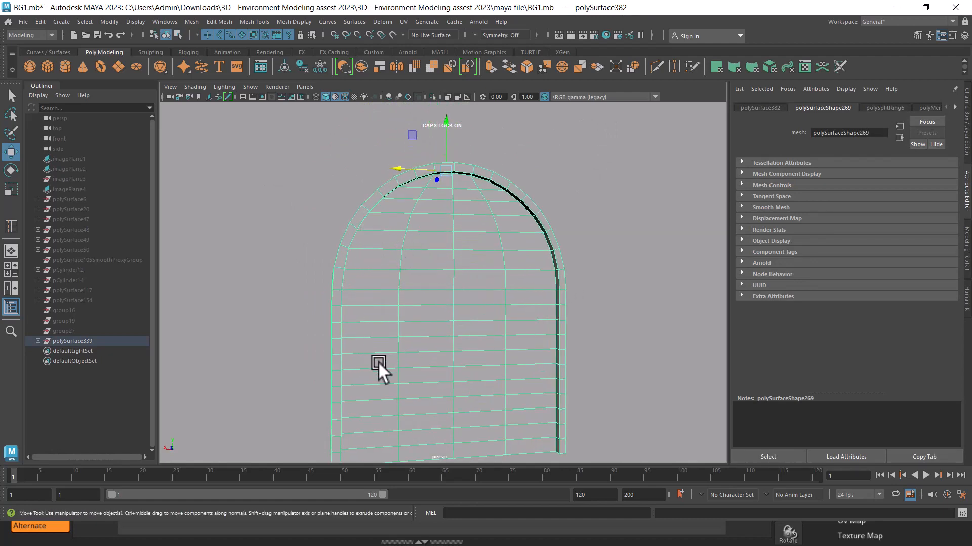
{"action": "left_click_drag", "start_coordinate": [378, 361], "coordinate": [412, 224], "text": "alt"}
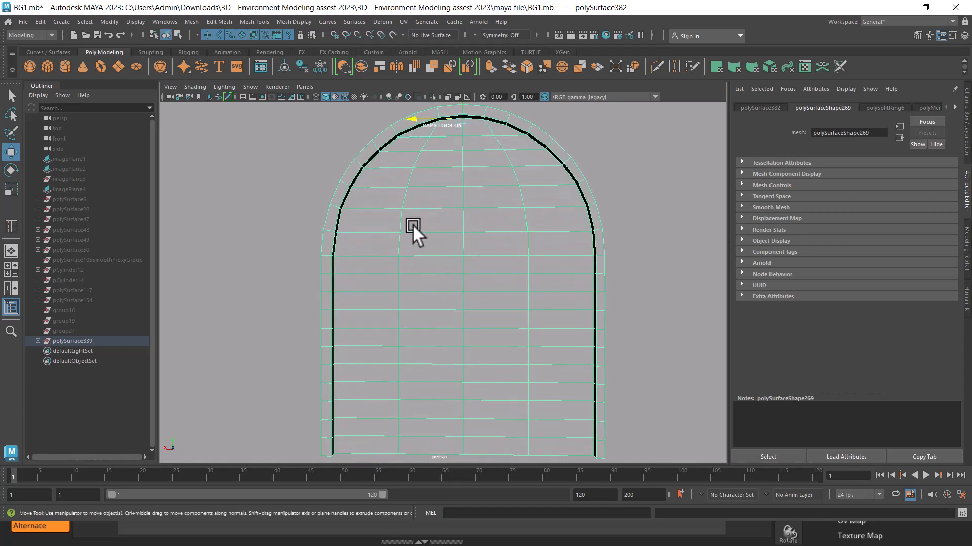
{"action": "right_click", "coordinate": [414, 173]}
{"action": "right_click_drag", "start_coordinate": [452, 180], "coordinate": [427, 196], "text": "shift"}
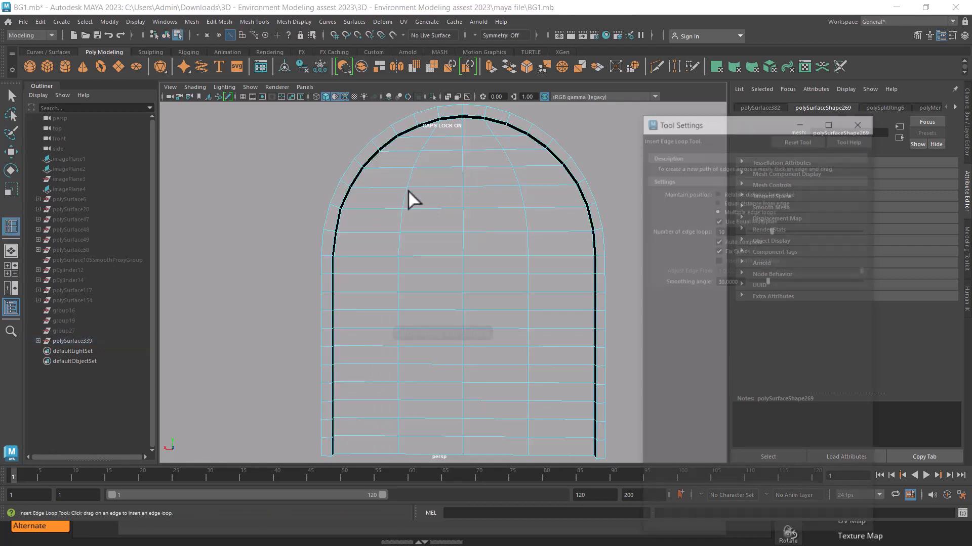
{"action": "left_click", "coordinate": [378, 187]}
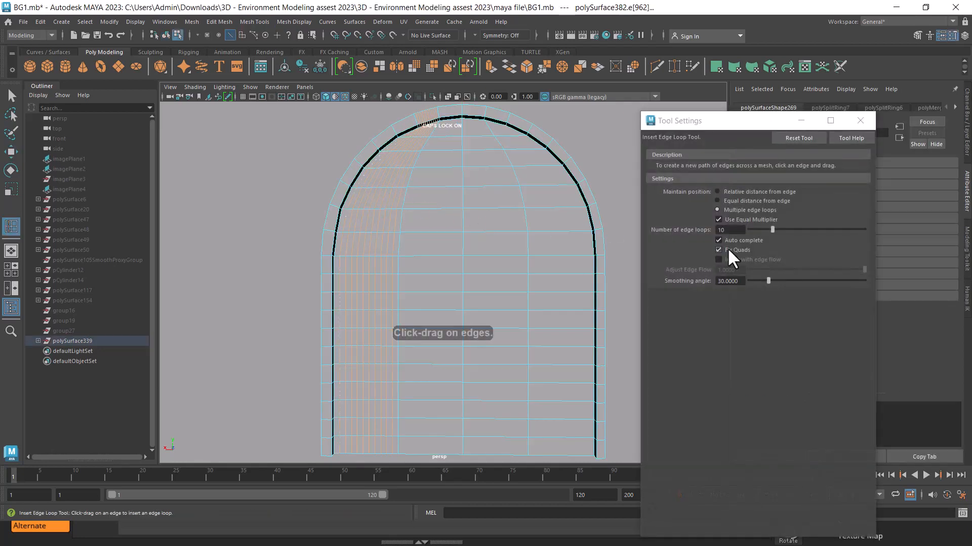
{"action": "left_click_drag", "start_coordinate": [774, 229], "coordinate": [746, 230]}
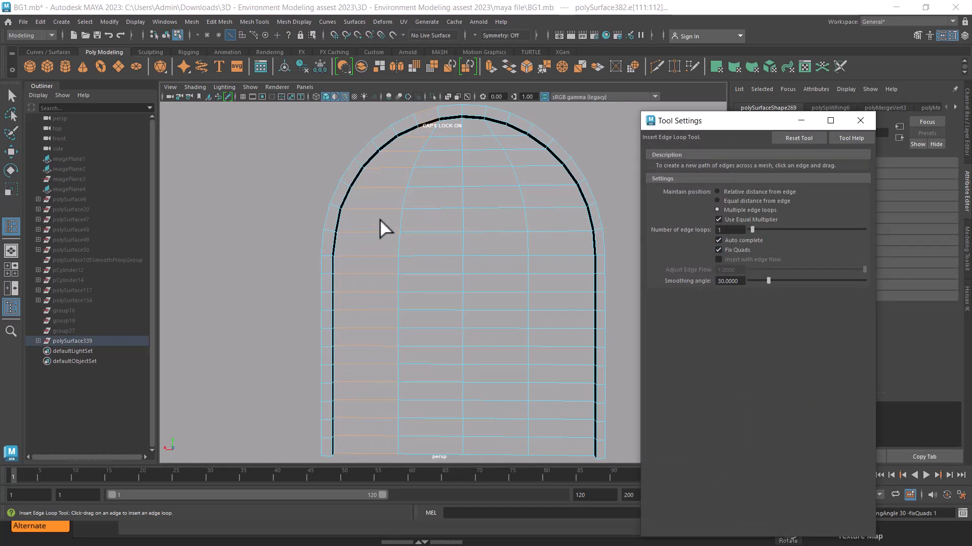
{"action": "left_click_drag", "start_coordinate": [380, 218], "coordinate": [377, 184]}
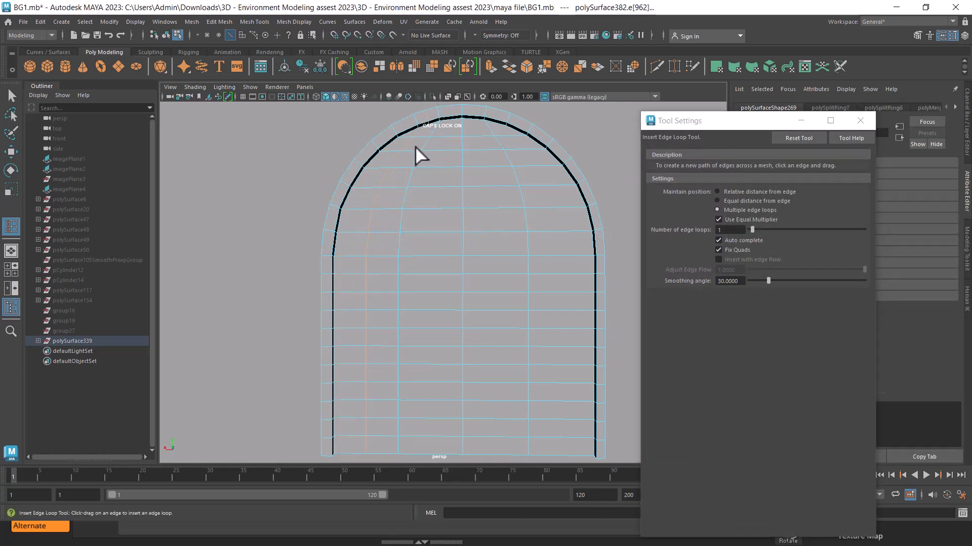
Try to move an upper vertex of the new vertical edge loop onto the arch's inner rim, and undo the move and the loop
{"action": "right_click_drag", "start_coordinate": [377, 178], "coordinate": [403, 212], "text": "alt"}
{"action": "middle_click_drag", "start_coordinate": [379, 152], "coordinate": [434, 243], "text": "alt"}
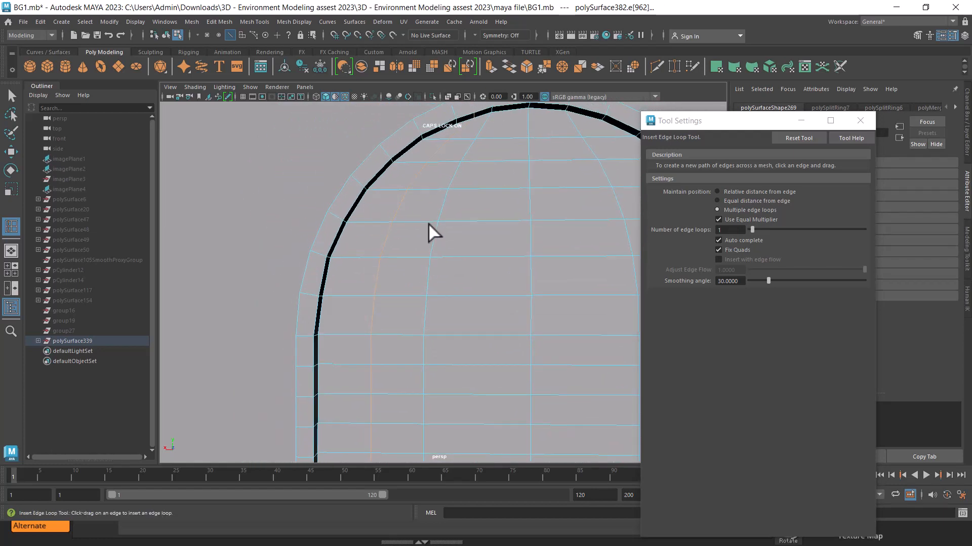
{"action": "key", "text": "w"}
{"action": "right_click_drag", "start_coordinate": [426, 199], "coordinate": [363, 192]}
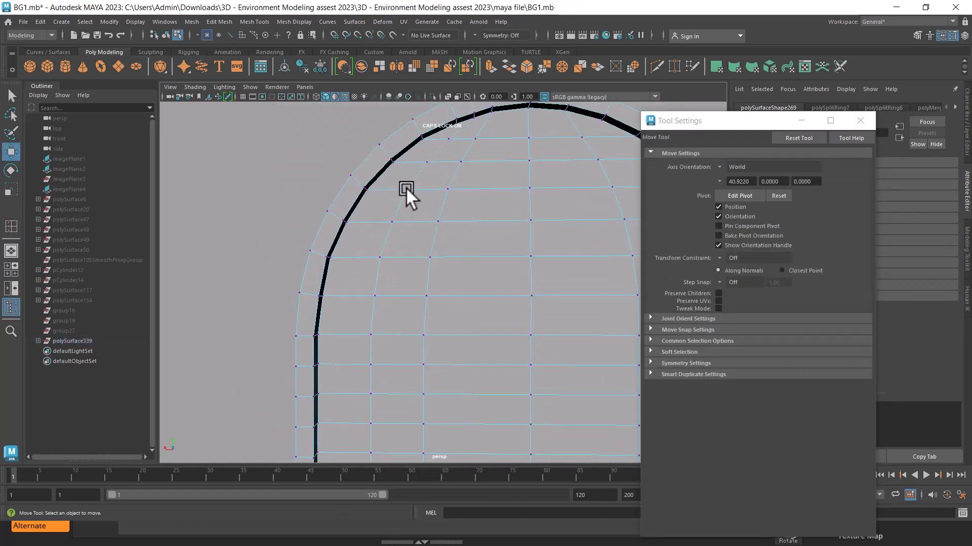
{"action": "left_click", "coordinate": [406, 189]}
{"action": "left_click_drag", "start_coordinate": [390, 196], "coordinate": [355, 187]}
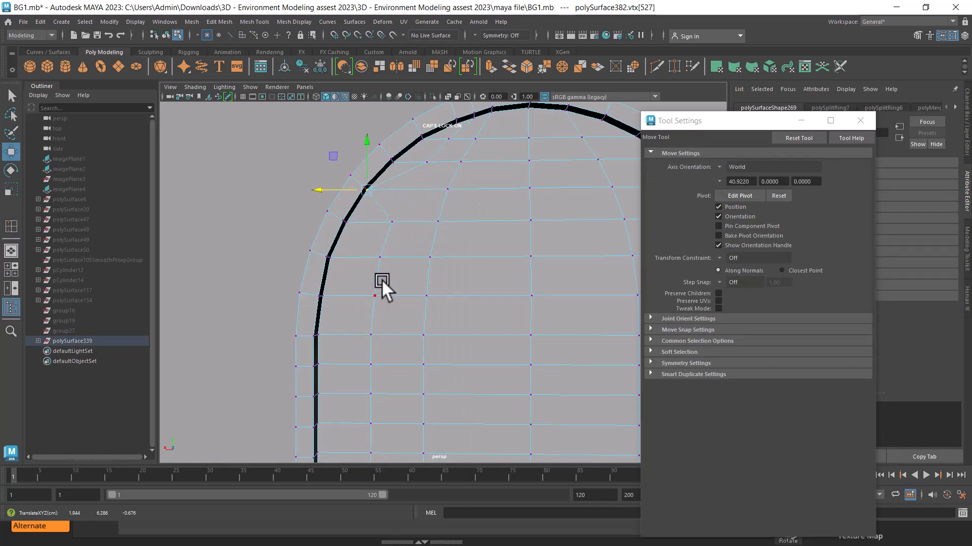
{"action": "key", "text": "ctrl+z"}
{"action": "key", "text": "ctrl+z"}
{"action": "key", "text": "ctrl+z"}
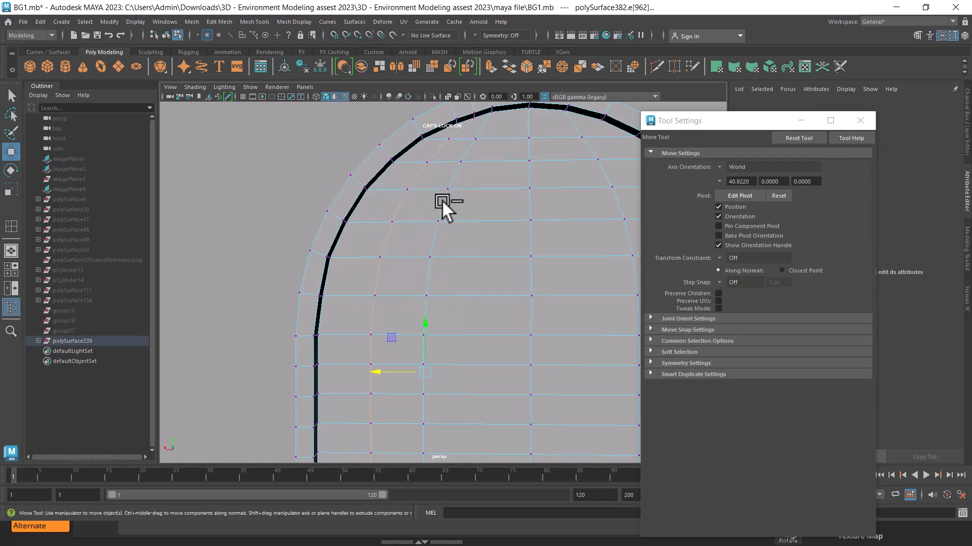
Cut a vertical edge line with Multi-Cut from a corner vertex of the inner arch down to the front panel's bottom edge
{"action": "right_click_drag", "start_coordinate": [442, 199], "coordinate": [401, 161]}
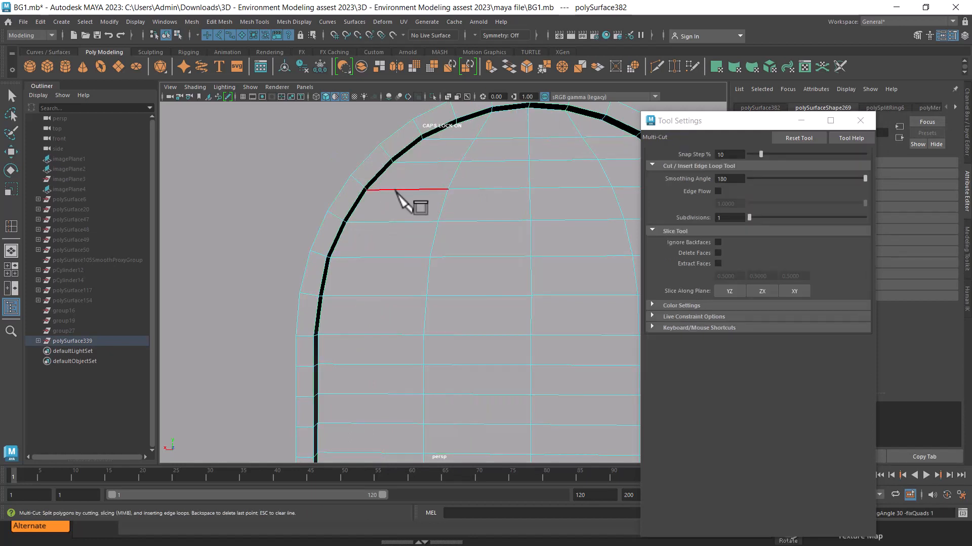
{"action": "left_click", "coordinate": [364, 223]}
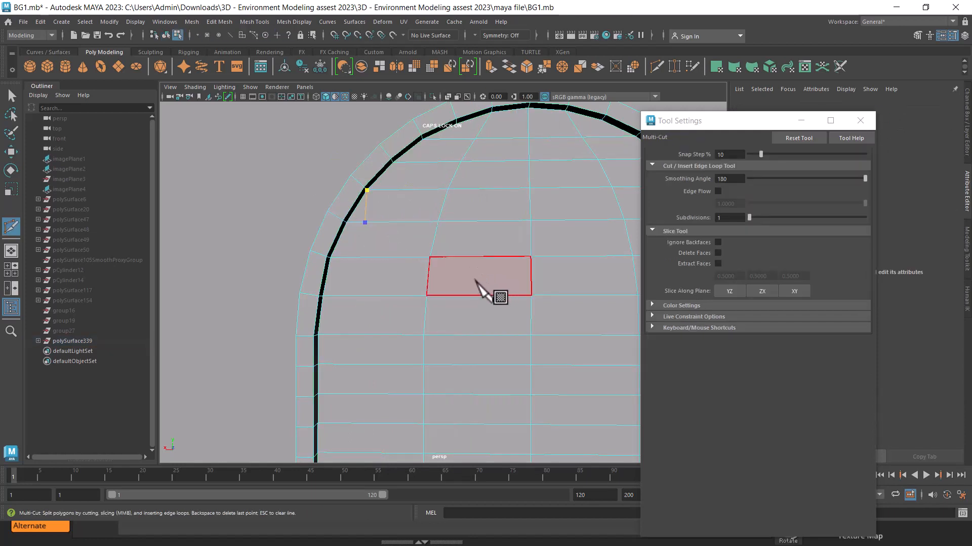
{"action": "middle_click_drag", "start_coordinate": [432, 331], "coordinate": [443, 165], "text": "alt"}
{"action": "scroll", "coordinate": [442, 170], "scroll_direction": "down", "scroll_amount": 5}
{"action": "left_click", "coordinate": [404, 386], "text": "shift"}
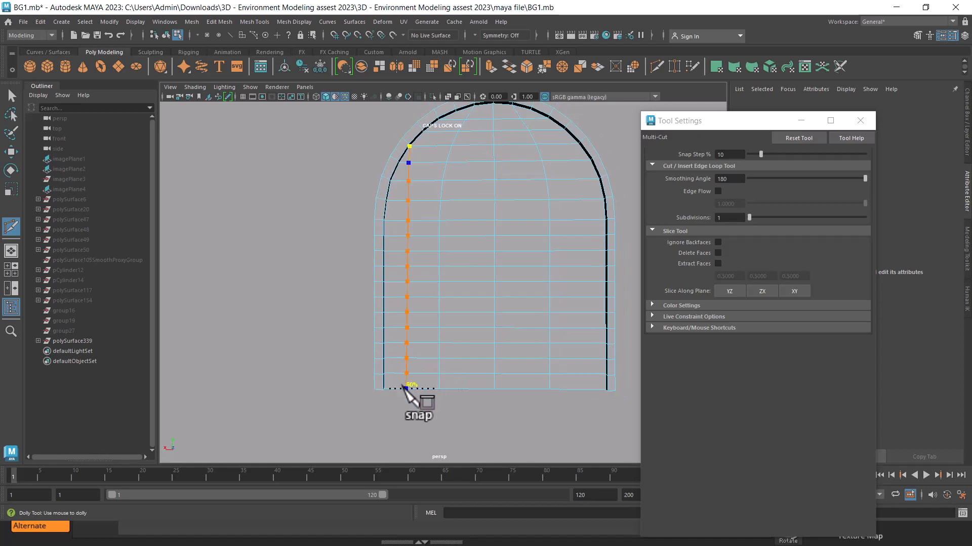
{"action": "left_click", "coordinate": [401, 389]}
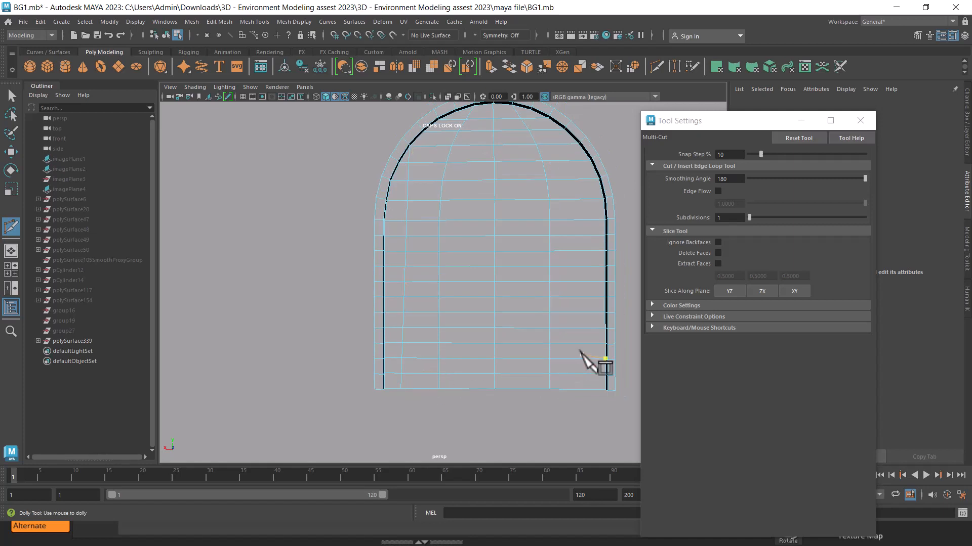
Cut a second vertical edge line from the next higher arch vertex down to the panel's bottom edge, and confirm it
{"action": "scroll", "coordinate": [442, 227], "scroll_direction": "up", "scroll_amount": 4}
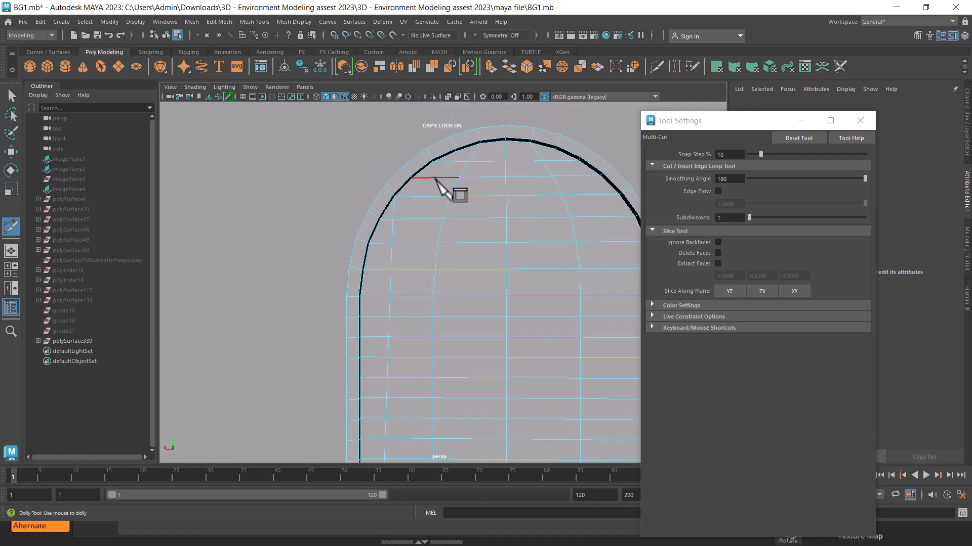
{"action": "left_click", "coordinate": [413, 178]}
{"action": "middle_click_drag", "start_coordinate": [435, 349], "coordinate": [445, 180], "text": "alt"}
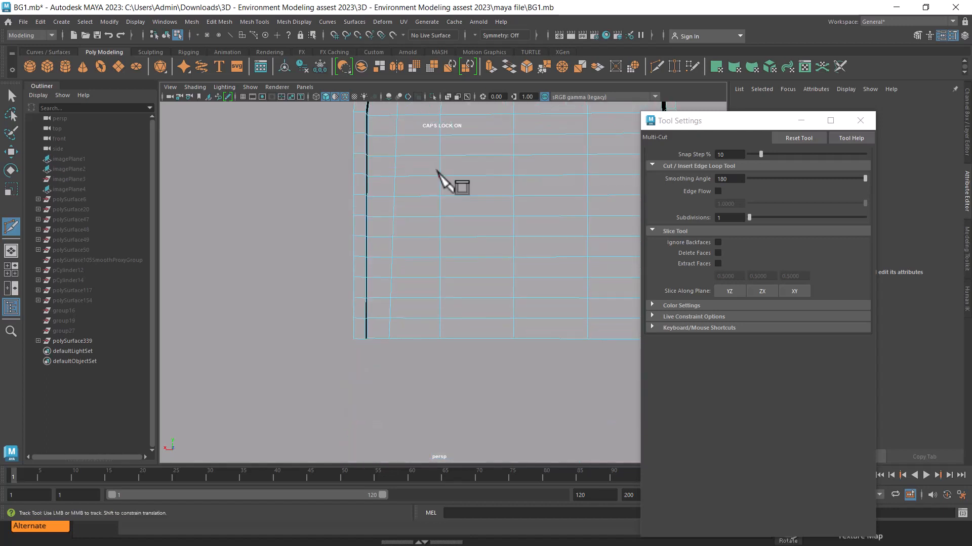
{"action": "left_click", "coordinate": [413, 338]}
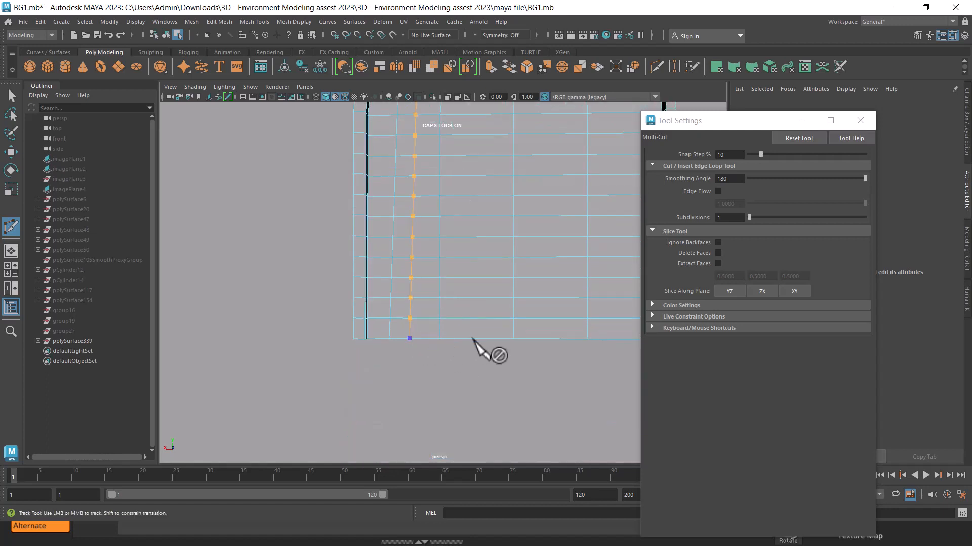
{"action": "scroll", "coordinate": [434, 304], "scroll_direction": "down", "scroll_amount": 5}
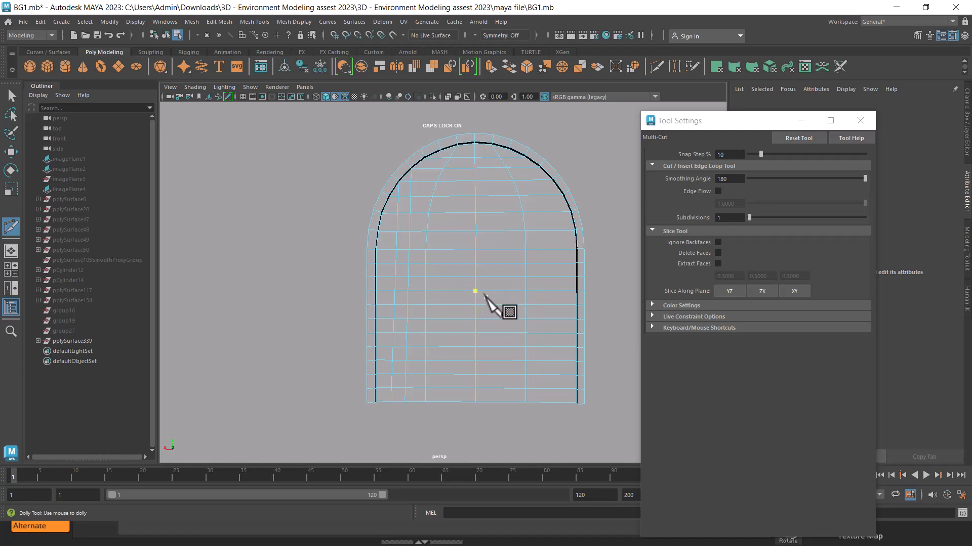
{"action": "key", "text": "Return"}
Select the curved vertical edge loop between the new cuts and the centre line, and show the wall in the front view
{"action": "scroll", "coordinate": [453, 172], "scroll_direction": "up", "scroll_amount": 3}
{"action": "middle_click_drag", "start_coordinate": [453, 175], "coordinate": [459, 209], "text": "alt"}
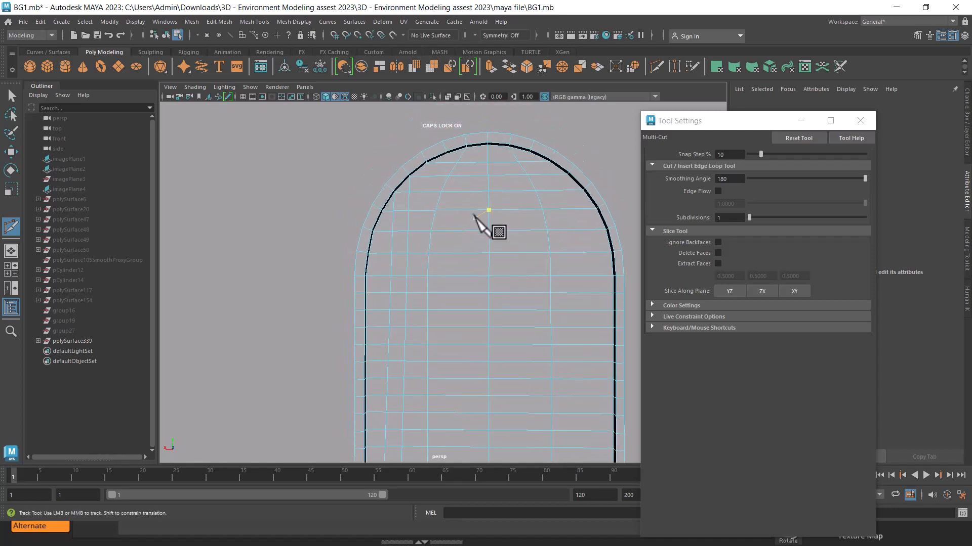
{"action": "key", "text": "w"}
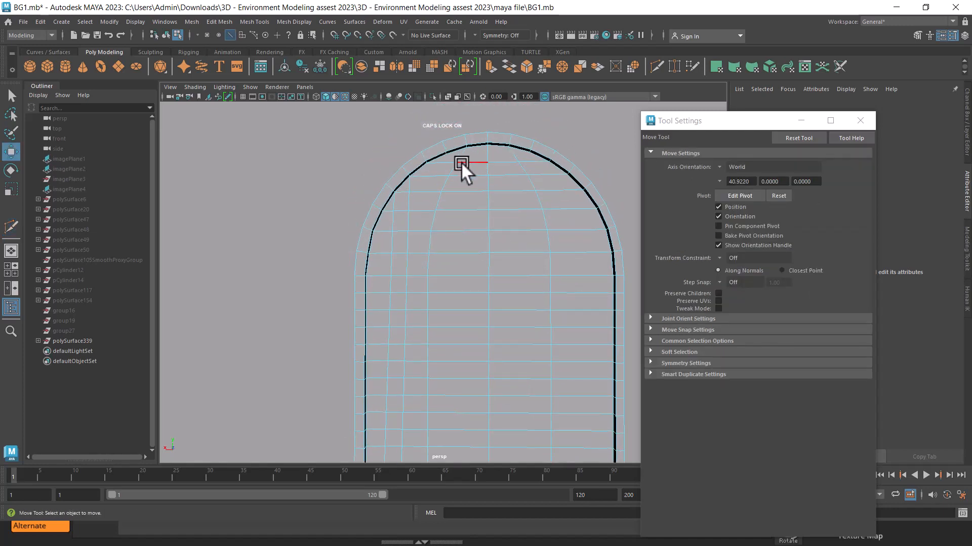
{"action": "left_click", "coordinate": [462, 155]}
{"action": "left_click_drag", "start_coordinate": [451, 217], "coordinate": [381, 190], "text": "alt"}
{"action": "double_click", "coordinate": [440, 201]}
{"action": "scroll", "coordinate": [381, 190], "scroll_direction": "up", "scroll_amount": 3}
{"action": "middle_click_drag", "start_coordinate": [381, 190], "coordinate": [393, 270], "text": "alt"}
{"action": "key", "text": "space"}
{"action": "left_click_drag", "start_coordinate": [433, 237], "coordinate": [434, 264]}
{"action": "scroll", "coordinate": [479, 208], "scroll_direction": "down", "scroll_amount": 8}
{"action": "middle_click_drag", "start_coordinate": [427, 181], "coordinate": [420, 228], "text": "alt"}
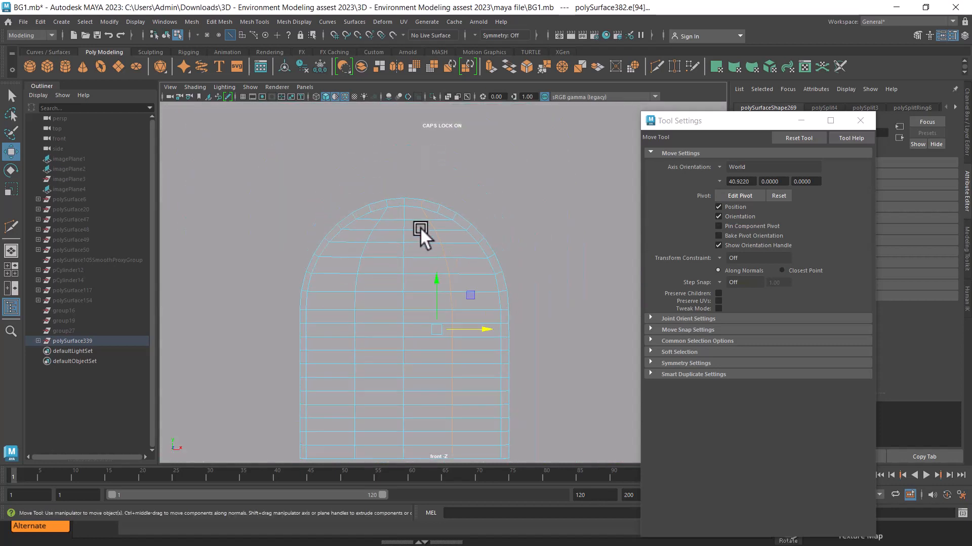
Examine from several angles in perspective how the selected edge loop runs into the top of the arch
{"action": "scroll", "coordinate": [437, 206], "scroll_direction": "up", "scroll_amount": 3}
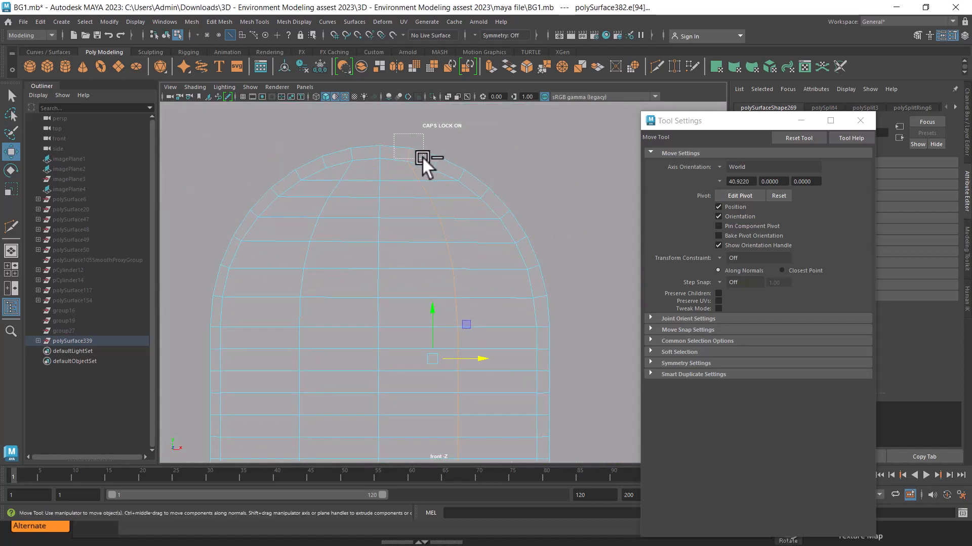
{"action": "left_click_drag", "start_coordinate": [423, 158], "coordinate": [425, 160], "text": "ctrl"}
{"action": "key", "text": "space"}
{"action": "left_click_drag", "start_coordinate": [468, 208], "coordinate": [455, 150]}
{"action": "left_click_drag", "start_coordinate": [503, 183], "coordinate": [499, 223], "text": "alt"}
{"action": "scroll", "coordinate": [499, 223], "scroll_direction": "up", "scroll_amount": 2}
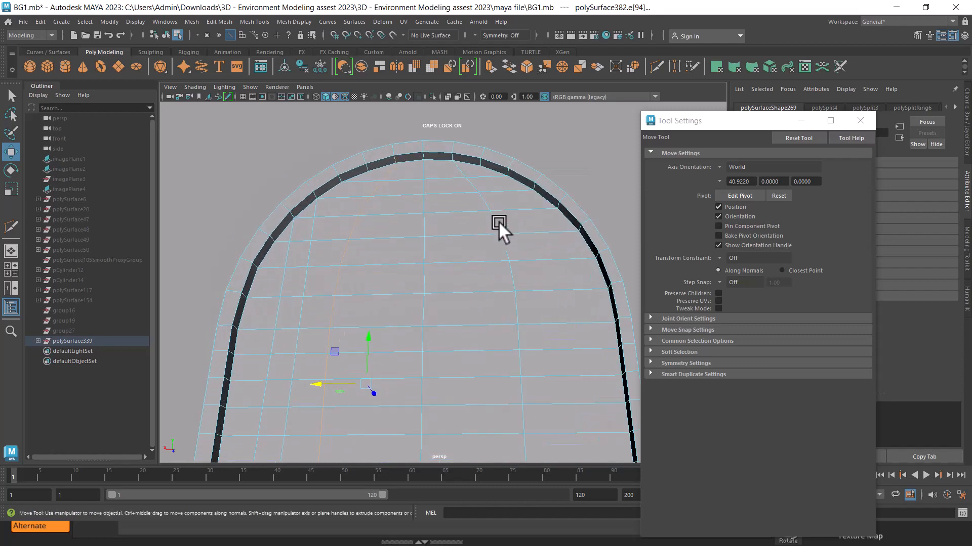
{"action": "left_click_drag", "start_coordinate": [387, 153], "coordinate": [383, 158], "text": "ctrl"}
{"action": "left_click_drag", "start_coordinate": [492, 213], "coordinate": [282, 195], "text": "alt"}
{"action": "scroll", "coordinate": [446, 238], "scroll_direction": "up", "scroll_amount": 2}
{"action": "scroll", "coordinate": [446, 238], "scroll_direction": "up", "scroll_amount": 1}
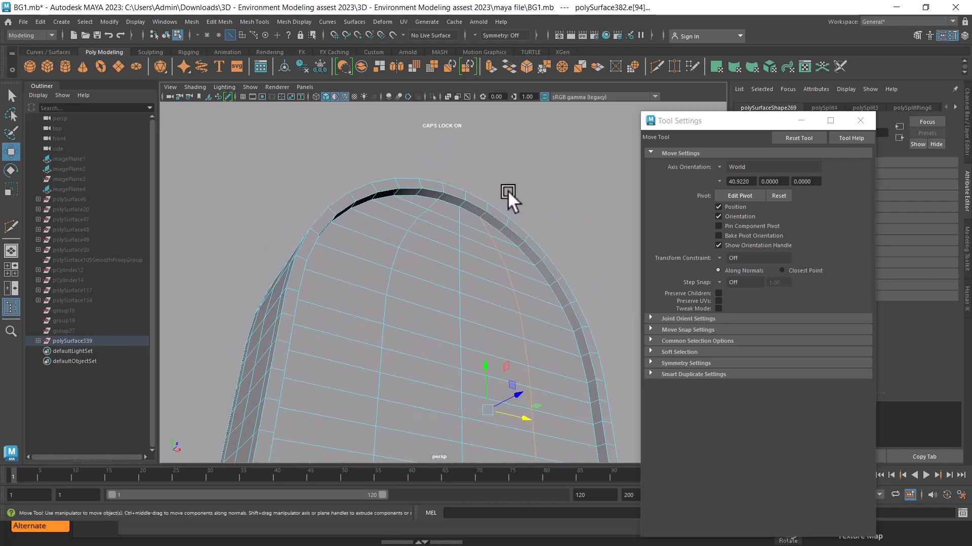
Extend the loop selection with its upper edge near the arch, and scale it flat to 0 along the horizontal axis
{"action": "left_click", "coordinate": [485, 225], "text": "shift"}
{"action": "scroll", "coordinate": [505, 302], "scroll_direction": "down", "scroll_amount": 5}
{"action": "left_click_drag", "start_coordinate": [445, 220], "coordinate": [478, 241], "text": "alt"}
{"action": "scroll", "coordinate": [477, 240], "scroll_direction": "up", "scroll_amount": 3}
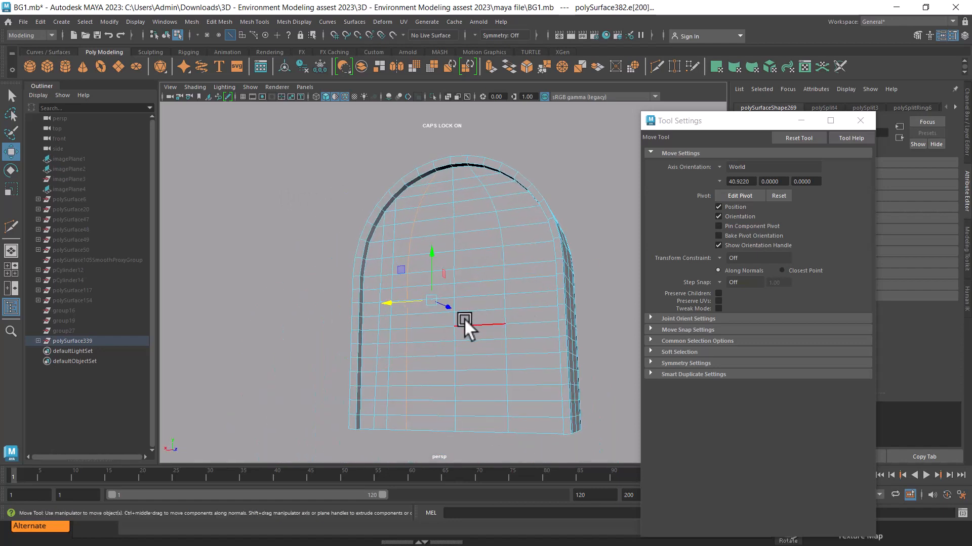
{"action": "key", "text": "r"}
{"action": "left_click_drag", "start_coordinate": [390, 302], "coordinate": [457, 302]}
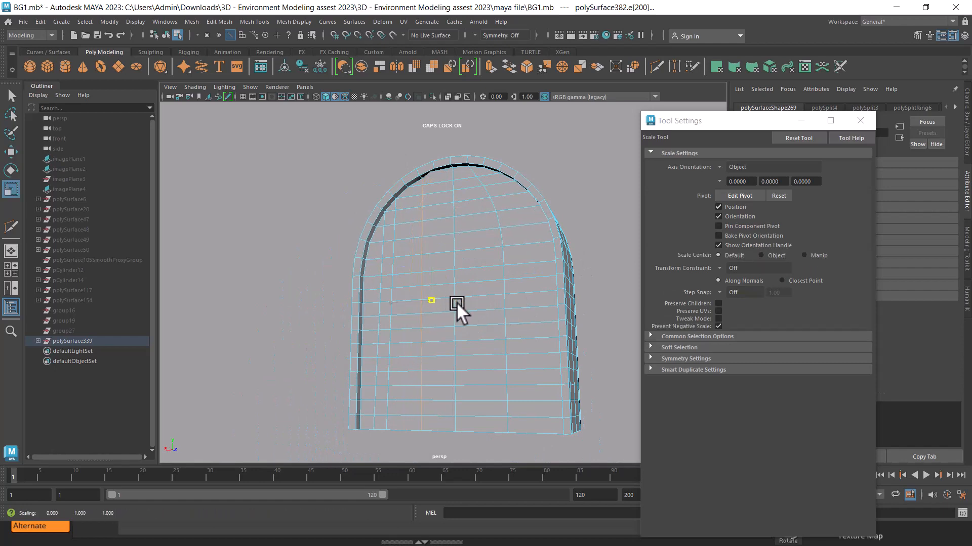
{"action": "scroll", "coordinate": [461, 287], "scroll_direction": "up", "scroll_amount": 3}
Move the straightened edge loop horizontally closer to the wall's centre line in the front view
{"action": "key", "text": "w"}
{"action": "key", "text": "space"}
{"action": "left_click_drag", "start_coordinate": [494, 272], "coordinate": [495, 300]}
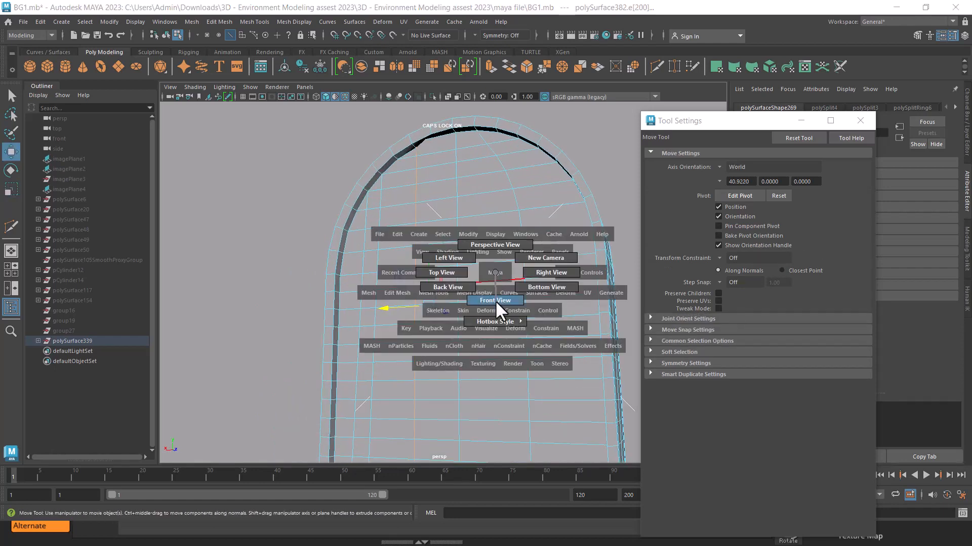
{"action": "scroll", "coordinate": [446, 289], "scroll_direction": "up", "scroll_amount": 1}
{"action": "left_click_drag", "start_coordinate": [482, 369], "coordinate": [457, 369]}
{"action": "key", "text": "space"}
{"action": "left_click_drag", "start_coordinate": [462, 307], "coordinate": [494, 162]}
{"action": "scroll", "coordinate": [463, 204], "scroll_direction": "down", "scroll_amount": 3}
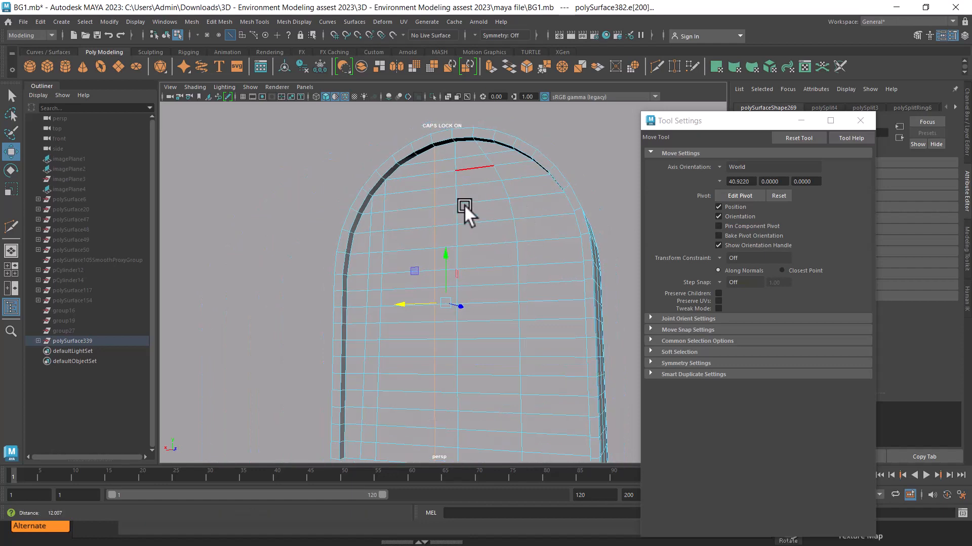
Select the faces of the wall half without the new cuts in the front view and delete them
{"action": "key", "text": "space"}
{"action": "left_click", "coordinate": [478, 242]}
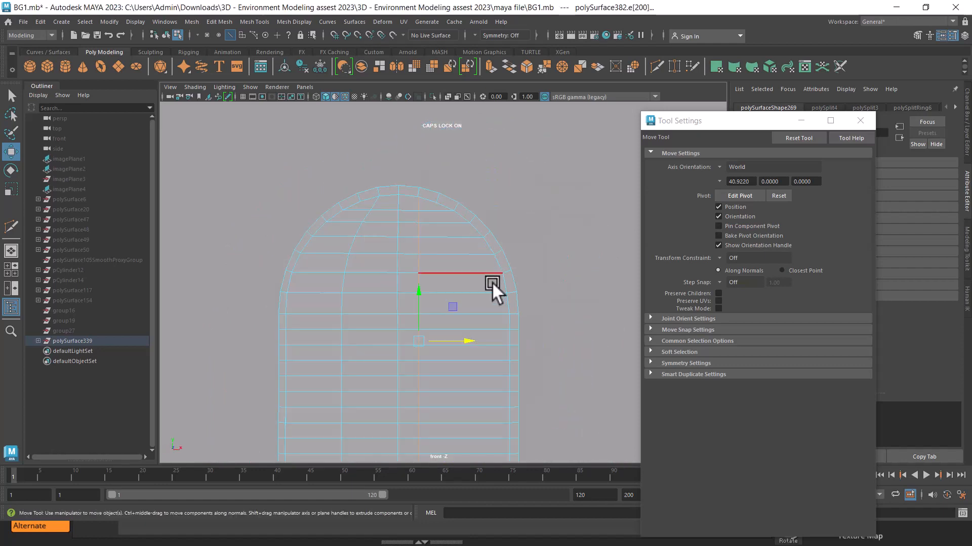
{"action": "scroll", "coordinate": [435, 159], "scroll_direction": "down", "scroll_amount": 2}
{"action": "middle_click_drag", "start_coordinate": [436, 159], "coordinate": [436, 147], "text": "alt"}
{"action": "scroll", "coordinate": [438, 177], "scroll_direction": "up", "scroll_amount": 1}
{"action": "middle_click_drag", "start_coordinate": [439, 189], "coordinate": [448, 231], "text": "alt"}
{"action": "right_click_drag", "start_coordinate": [390, 154], "coordinate": [391, 190]}
{"action": "left_click_drag", "start_coordinate": [296, 132], "coordinate": [401, 425]}
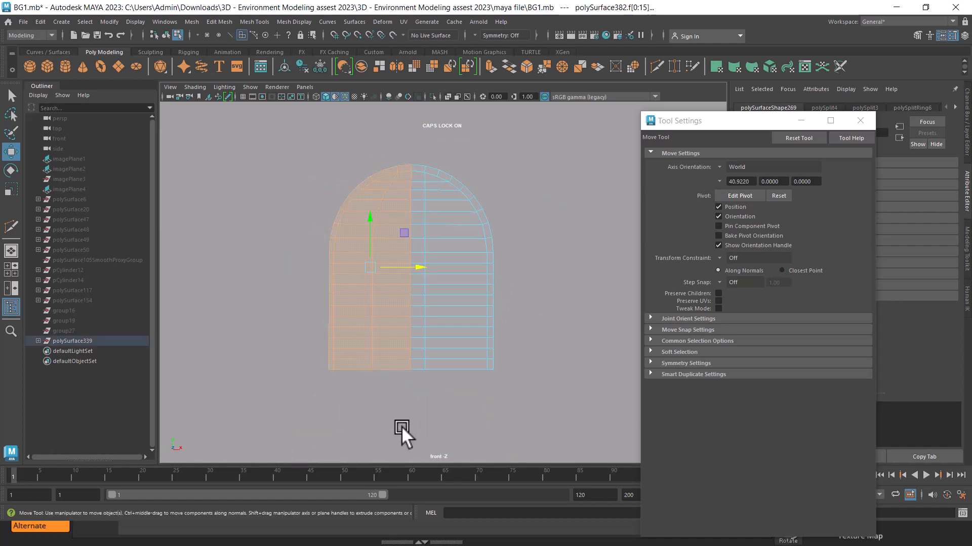
{"action": "key", "text": "space"}
{"action": "left_click", "coordinate": [484, 199]}
{"action": "left_click_drag", "start_coordinate": [481, 195], "coordinate": [399, 214], "text": "alt"}
{"action": "key", "text": "Delete"}
Check the remaining wall half from several angles with its faces selected, and return to object selection
{"action": "key", "text": "space"}
{"action": "left_click_drag", "start_coordinate": [566, 268], "coordinate": [550, 166]}
{"action": "key", "text": "space"}
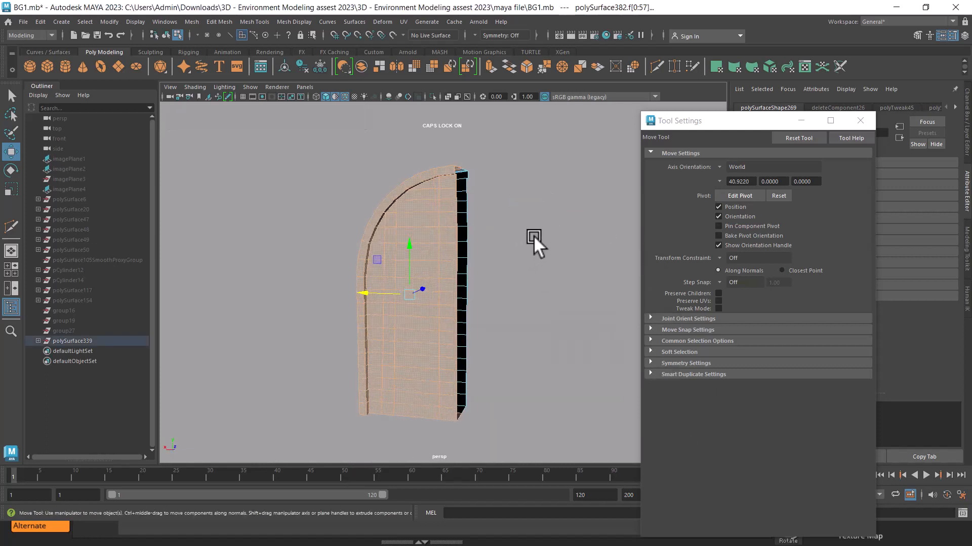
{"action": "left_click_drag", "start_coordinate": [560, 127], "coordinate": [257, 474], "text": "shift"}
{"action": "left_click_drag", "start_coordinate": [513, 330], "coordinate": [308, 330], "text": "alt"}
{"action": "left_click", "coordinate": [308, 329]}
{"action": "left_click_drag", "start_coordinate": [400, 325], "coordinate": [469, 156], "text": "alt"}
{"action": "key", "text": "F8"}
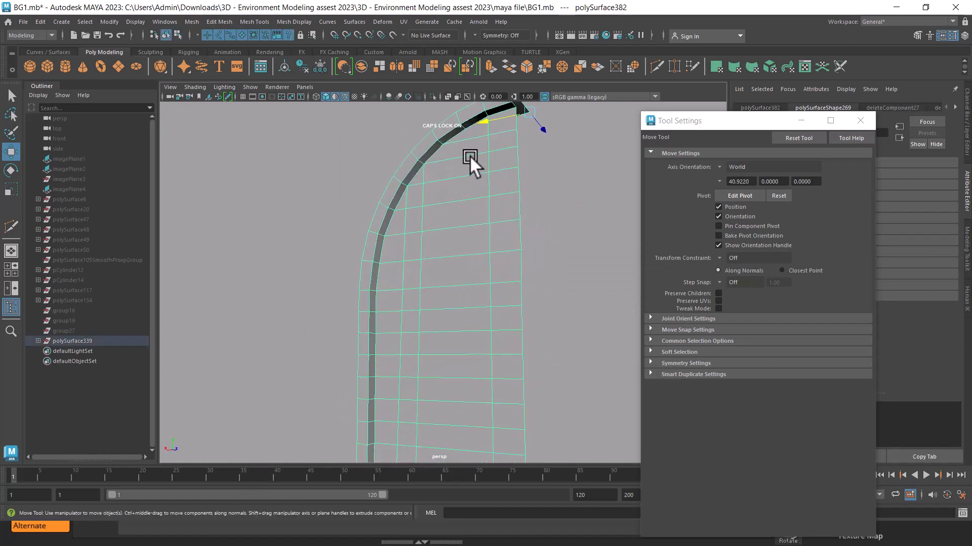
Cut a third vertical edge line with Multi-Cut from the next arch vertex down to the half panel's bottom edge
{"action": "right_click_drag", "start_coordinate": [470, 156], "coordinate": [397, 163], "text": "shift"}
{"action": "scroll", "coordinate": [397, 162], "scroll_direction": "up", "scroll_amount": 2}
{"action": "left_click", "coordinate": [451, 111]}
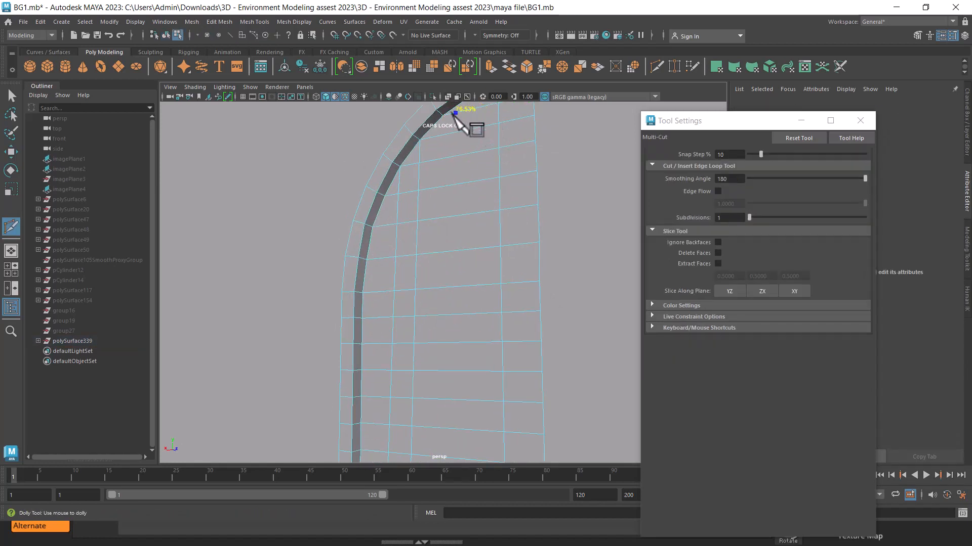
{"action": "left_click_drag", "start_coordinate": [448, 261], "coordinate": [481, 298], "text": "alt"}
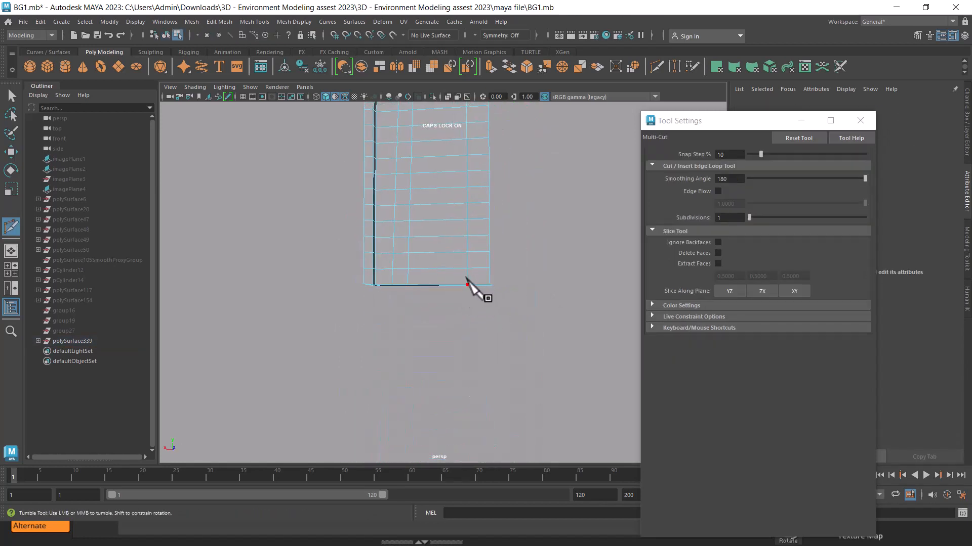
{"action": "left_click", "coordinate": [425, 286]}
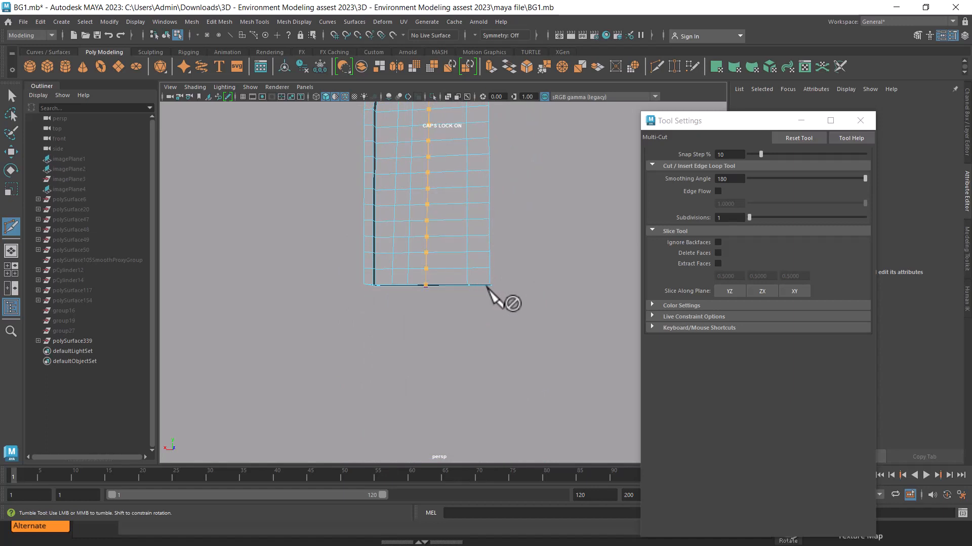
{"action": "middle_click_drag", "start_coordinate": [490, 277], "coordinate": [460, 205], "text": "alt"}
Cut a fourth vertical edge line from the following arch vertex near the top down to the panel's bottom edge
{"action": "left_click_drag", "start_coordinate": [459, 205], "coordinate": [457, 190], "text": "alt"}
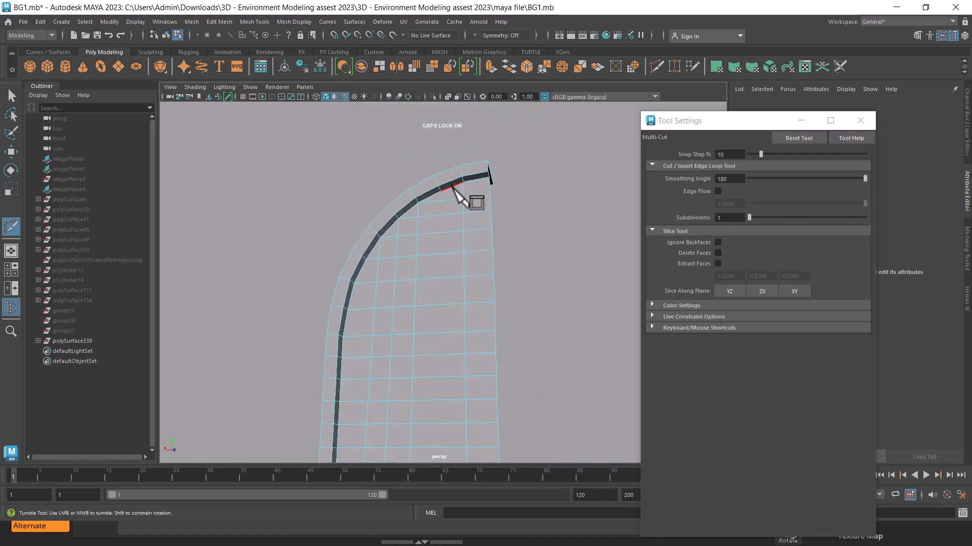
{"action": "right_click_drag", "start_coordinate": [432, 230], "coordinate": [393, 196], "text": "alt"}
{"action": "middle_click_drag", "start_coordinate": [445, 351], "coordinate": [455, 234], "text": "alt"}
{"action": "right_click_drag", "start_coordinate": [456, 234], "coordinate": [479, 258], "text": "alt"}
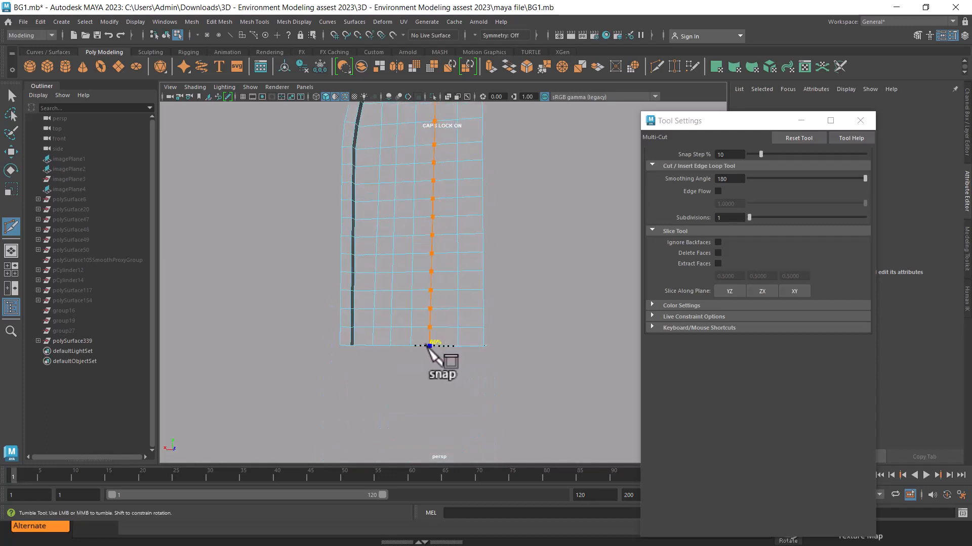
{"action": "left_click", "coordinate": [429, 346], "text": "ctrl+shift"}
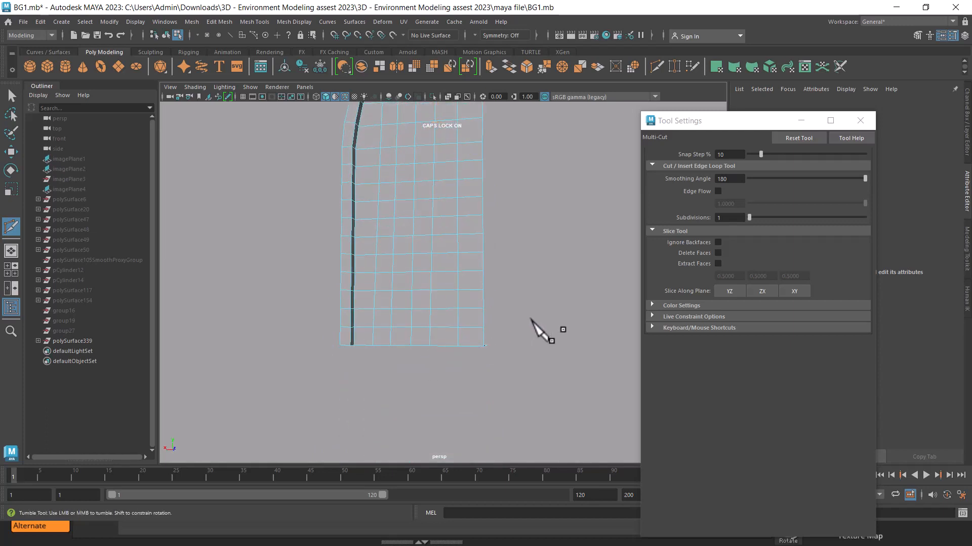
Cut three connecting edges with Multi-Cut across the half panel's underside, from the new vertical lines to its opposite long edge
{"action": "left_click_drag", "start_coordinate": [530, 319], "coordinate": [416, 292], "text": "alt"}
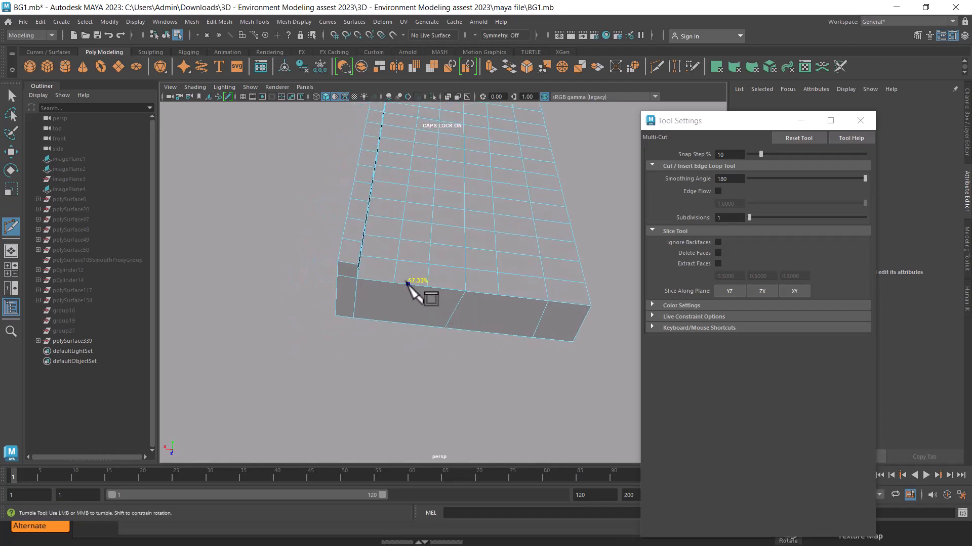
{"action": "left_click", "coordinate": [387, 322]}
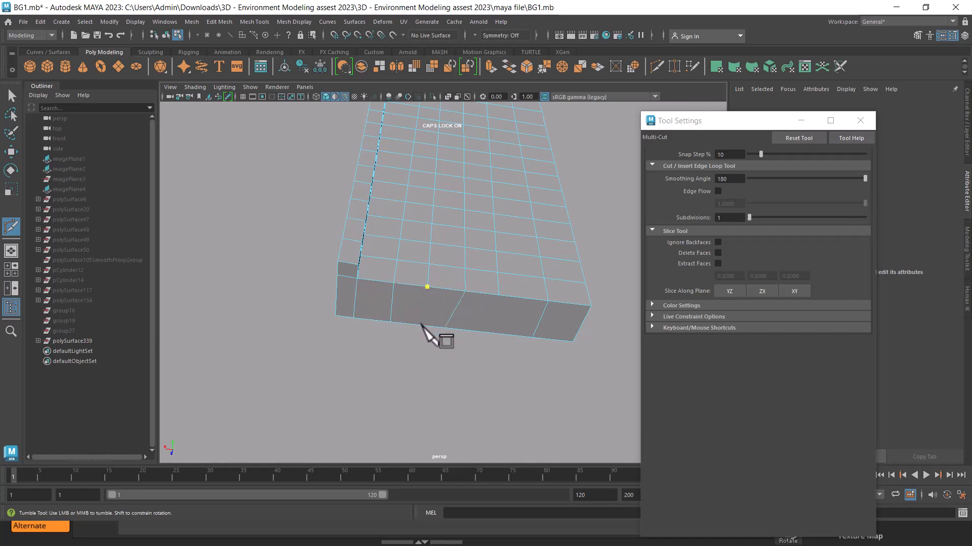
{"action": "key", "text": "shift"}
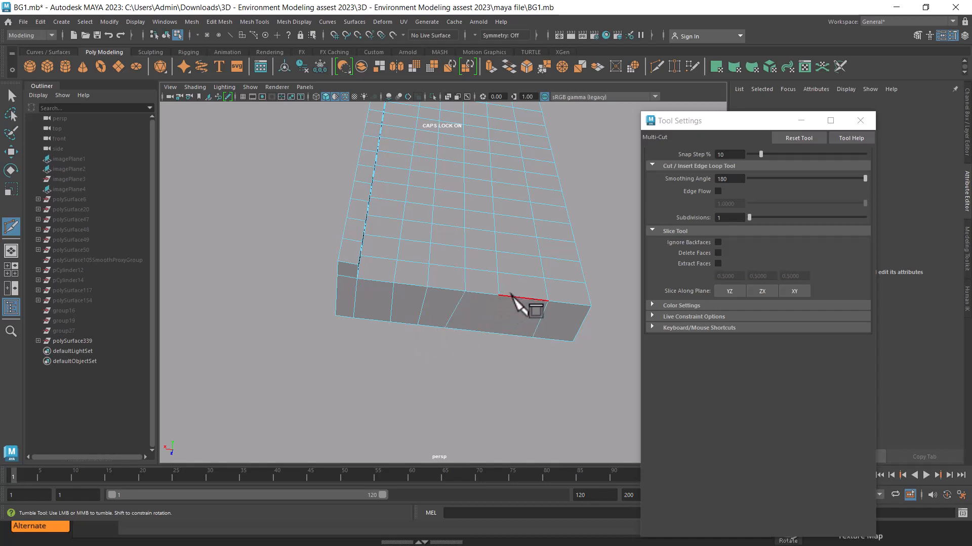
{"action": "key", "text": "shift"}
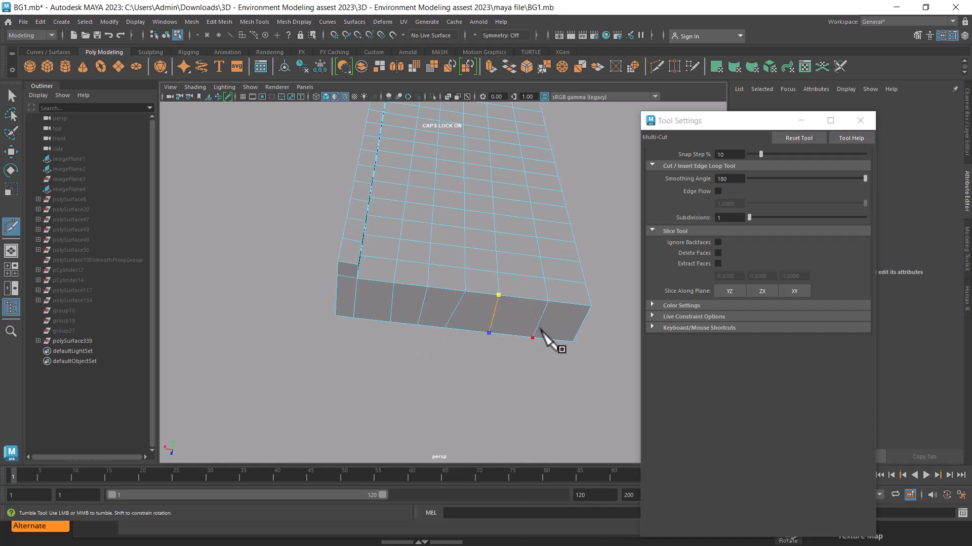
{"action": "left_click_drag", "start_coordinate": [555, 321], "coordinate": [441, 276], "text": "alt"}
{"action": "key", "text": "w"}
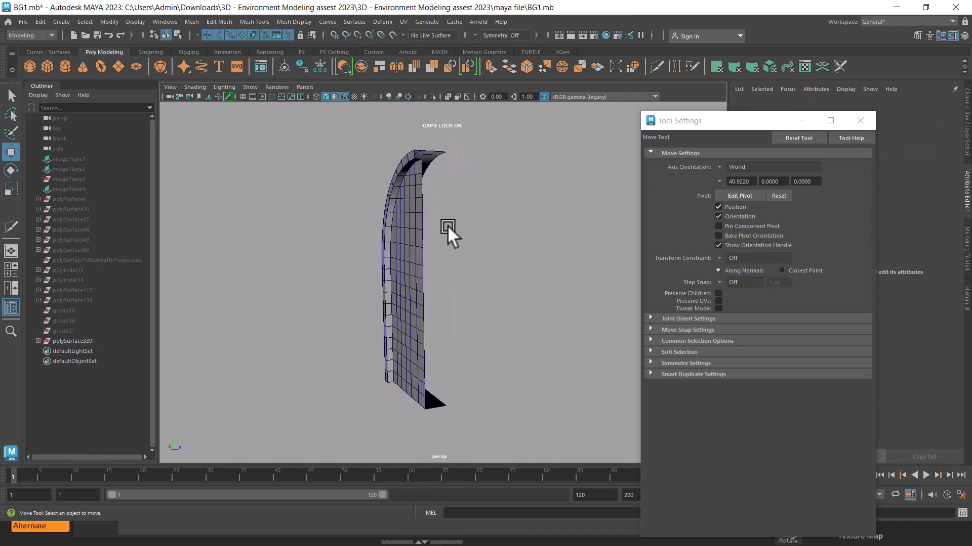
Mirror the half panel across the world X axis in the negative direction, combining it with the original and merging border vertices
{"action": "left_click", "coordinate": [408, 222]}
{"action": "left_click_drag", "start_coordinate": [408, 222], "coordinate": [499, 221], "text": "alt"}
{"action": "right_click", "coordinate": [525, 187], "text": "shift"}
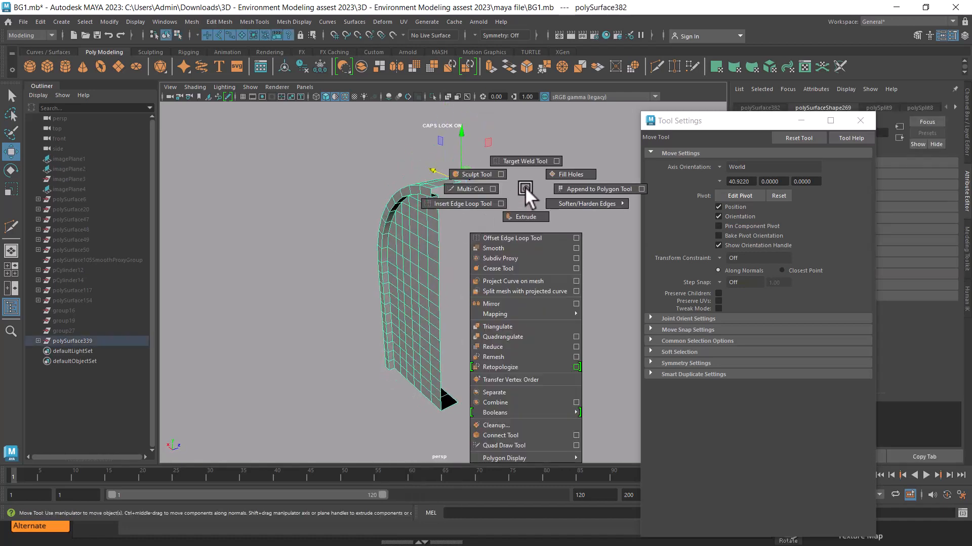
{"action": "left_click", "coordinate": [576, 303]}
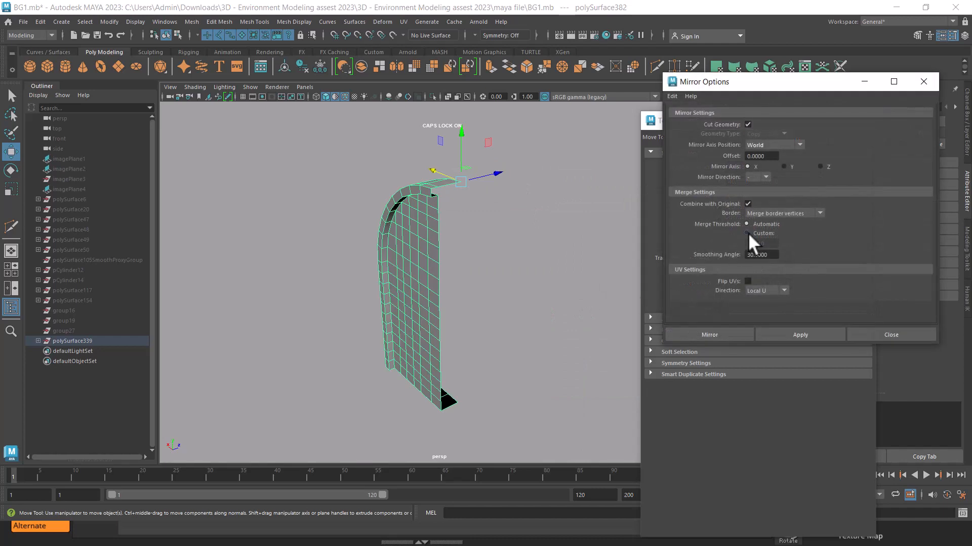
{"action": "left_click", "coordinate": [797, 333]}
{"action": "left_click_drag", "start_coordinate": [499, 256], "coordinate": [374, 239], "text": "alt"}
{"action": "middle_click_drag", "start_coordinate": [411, 276], "coordinate": [408, 231], "text": "alt"}
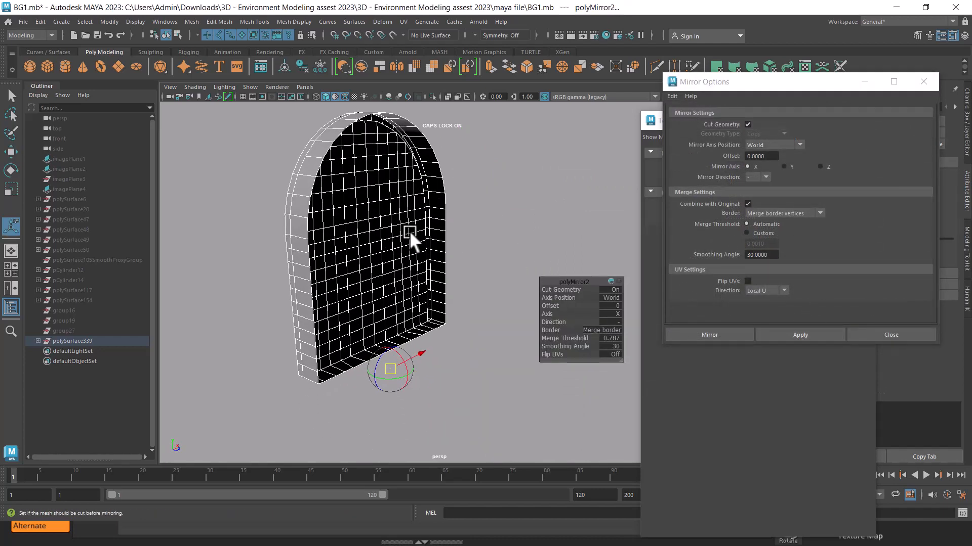
{"action": "key", "text": "w"}
{"action": "left_click_drag", "start_coordinate": [409, 231], "coordinate": [442, 229], "text": "alt"}
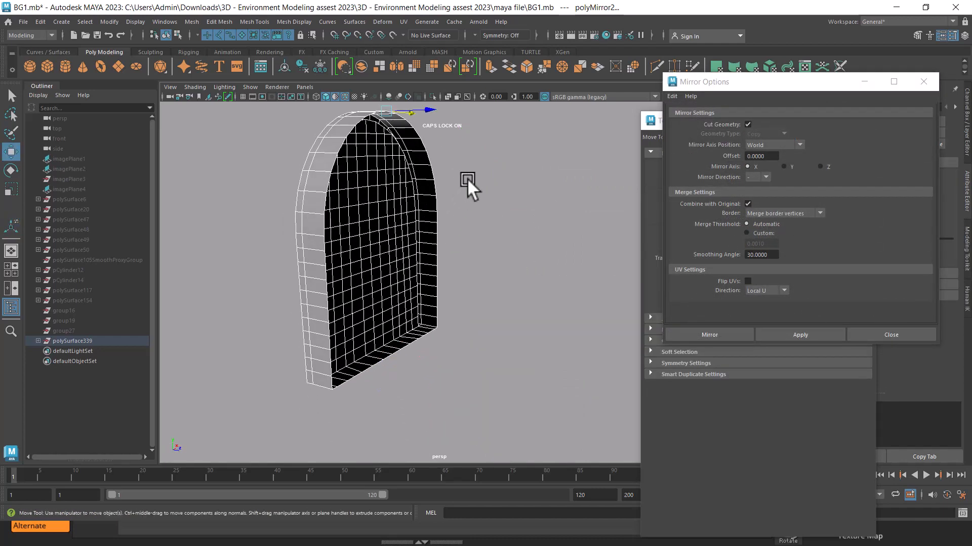
Mirror the full arched panel again across the Z axis in the positive direction to give the wall its other face
{"action": "right_click_drag", "start_coordinate": [468, 163], "coordinate": [462, 352], "text": "shift"}
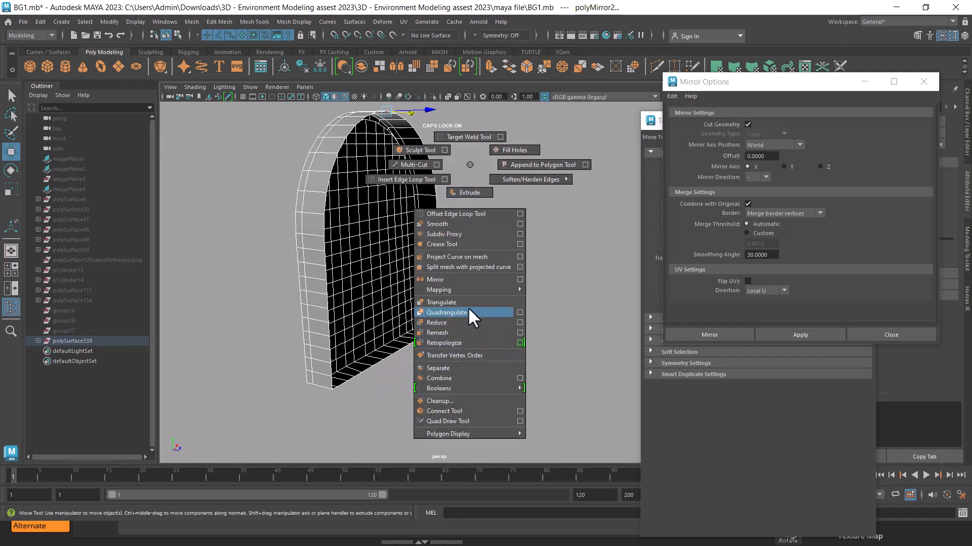
{"action": "right_click_drag", "start_coordinate": [467, 293], "coordinate": [465, 281], "text": "shift"}
{"action": "left_click", "coordinate": [615, 314]}
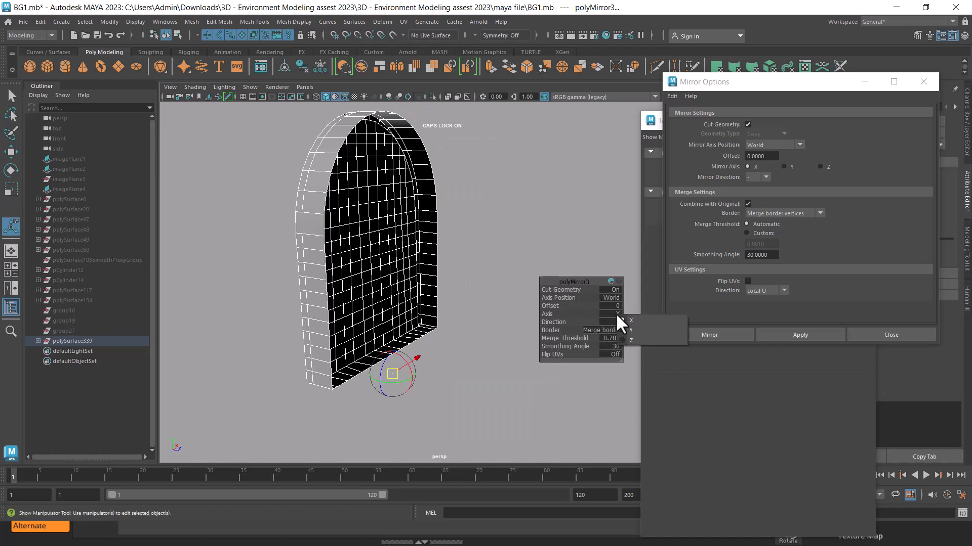
{"action": "left_click", "coordinate": [631, 340]}
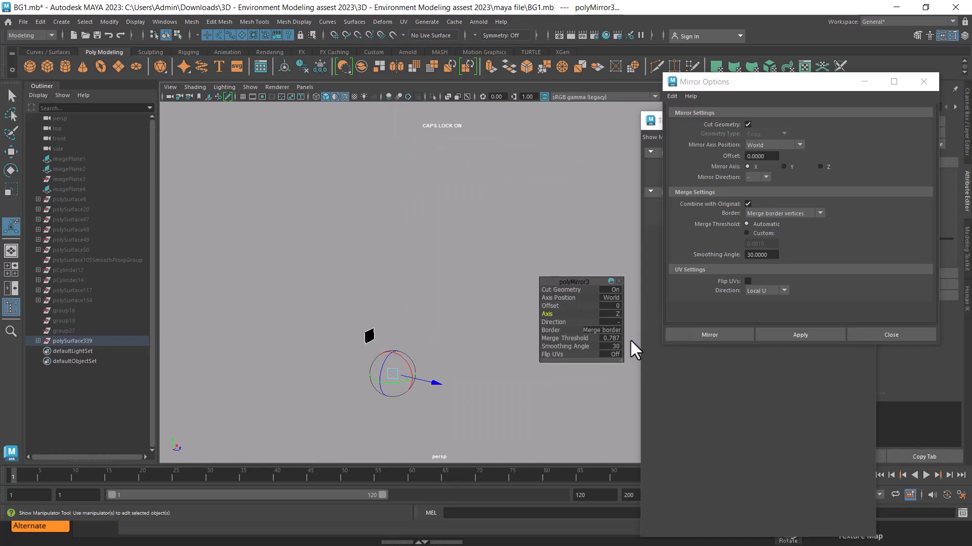
{"action": "left_click", "coordinate": [618, 322]}
{"action": "left_click", "coordinate": [632, 329]}
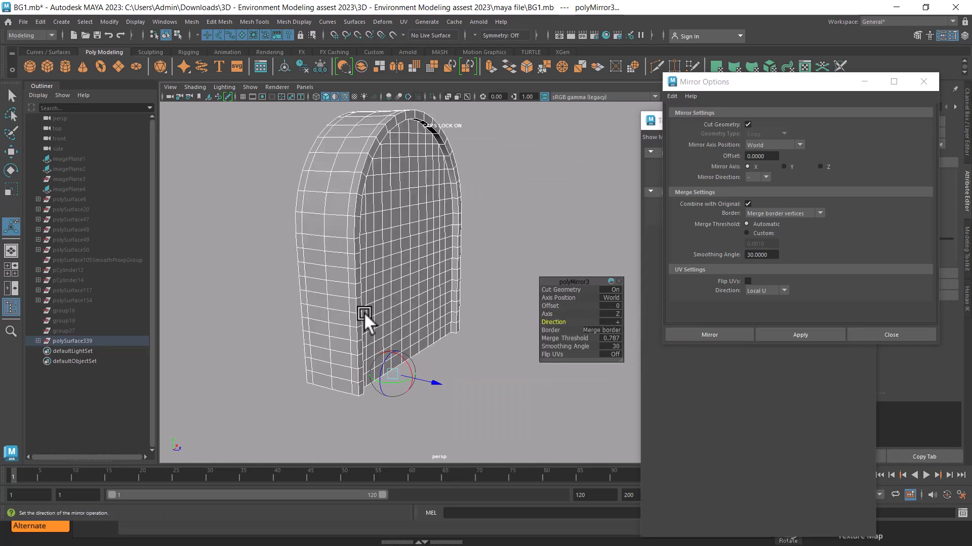
{"action": "left_click_drag", "start_coordinate": [363, 312], "coordinate": [380, 256], "text": "alt"}
{"action": "key", "text": "w"}
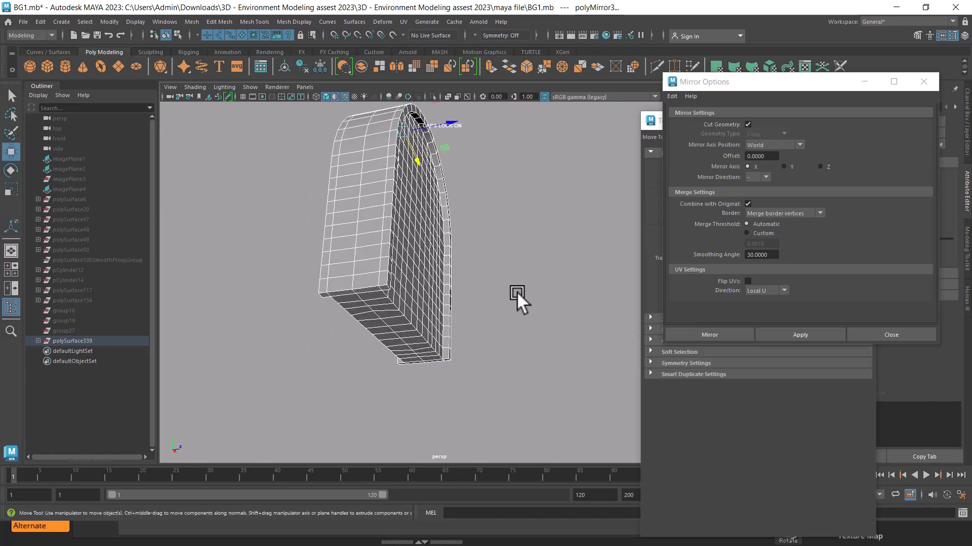
Examine the mirrored arched wall's edge layout from several angles, both selected and deselected
{"action": "left_click", "coordinate": [404, 261]}
{"action": "left_click_drag", "start_coordinate": [398, 264], "coordinate": [454, 354], "text": "alt"}
{"action": "left_click", "coordinate": [530, 306]}
{"action": "left_click", "coordinate": [406, 283]}
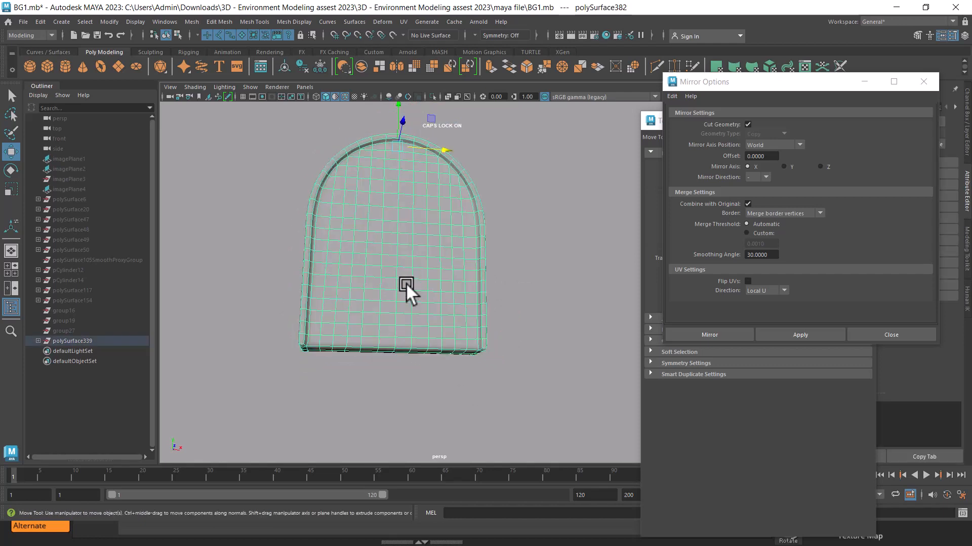
{"action": "left_click_drag", "start_coordinate": [406, 284], "coordinate": [503, 229], "text": "alt"}
{"action": "scroll", "coordinate": [506, 296], "scroll_direction": "down", "scroll_amount": 5}
{"action": "left_click", "coordinate": [502, 229]}
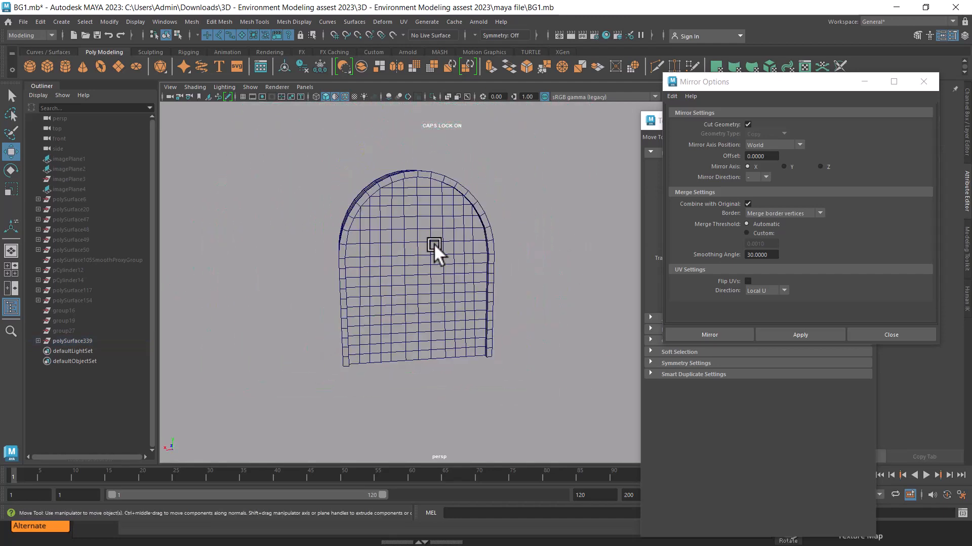
Export the selected arched wall as an OBJ named BG1MESH into the BG folder on the Desktop
{"action": "left_click", "coordinate": [434, 244]}
{"action": "left_click", "coordinate": [16, 23]}
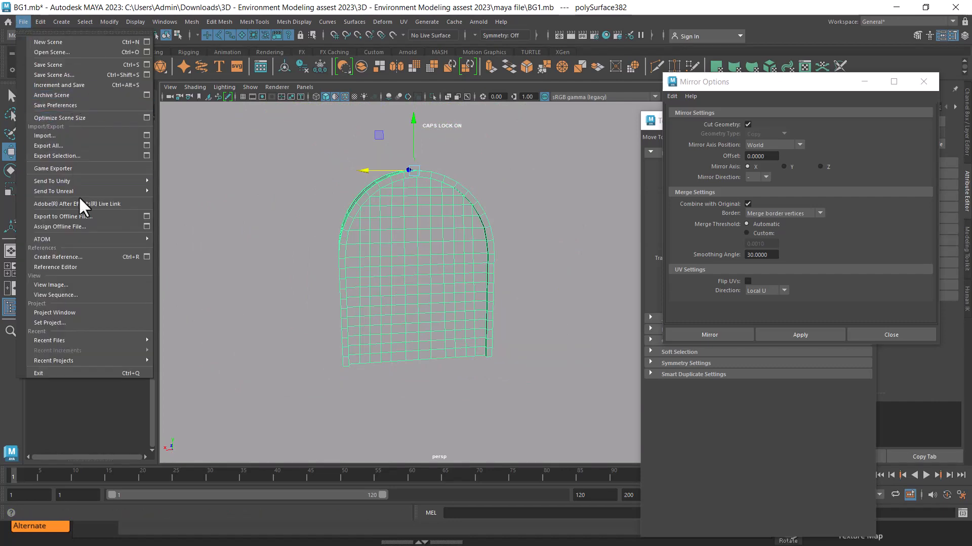
{"action": "left_click", "coordinate": [81, 156]}
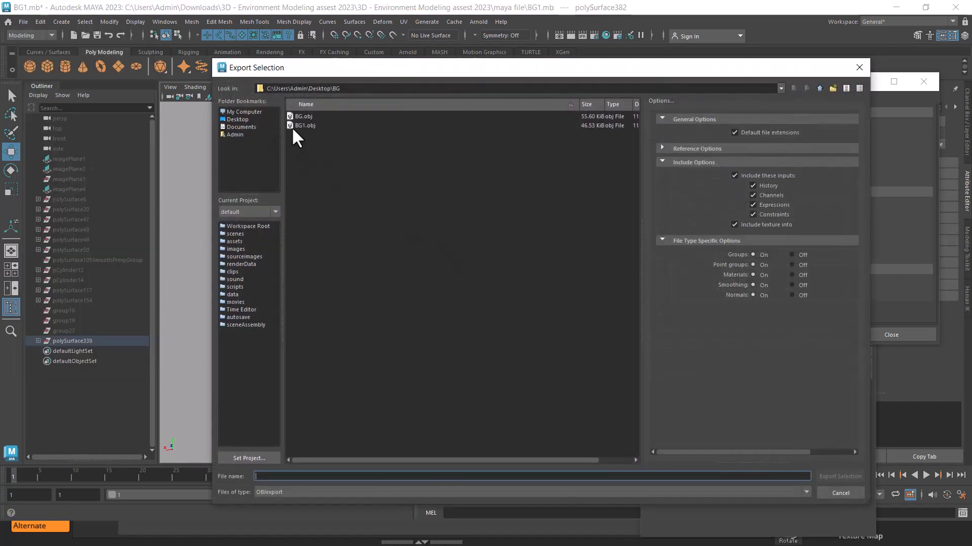
{"action": "left_click", "coordinate": [294, 126]}
{"action": "left_click", "coordinate": [265, 476]}
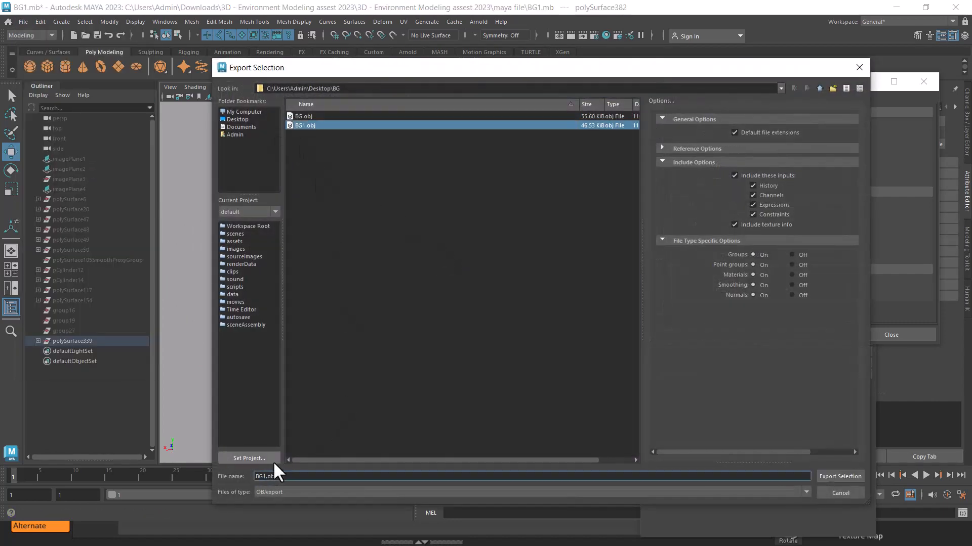
{"action": "type", "text": "ME"}
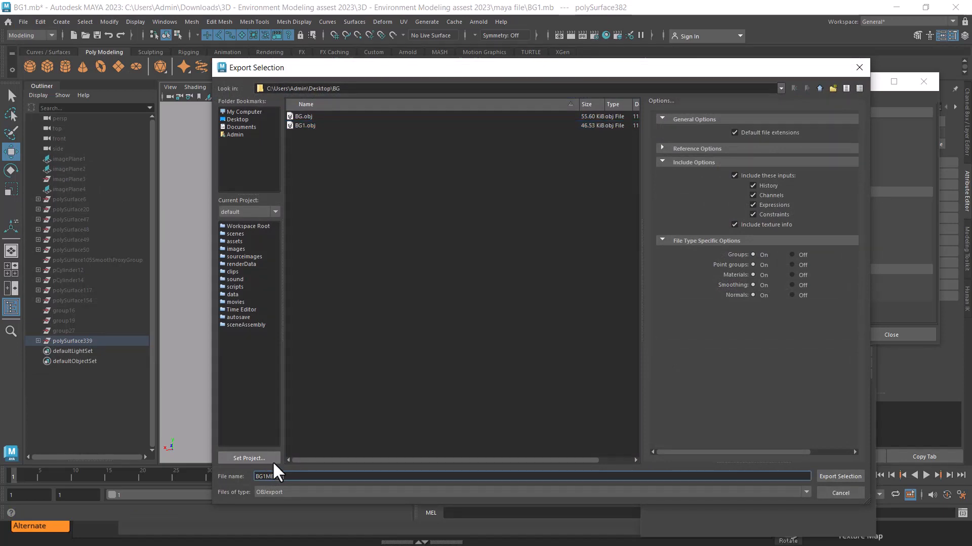
{"action": "key", "text": "Return"}
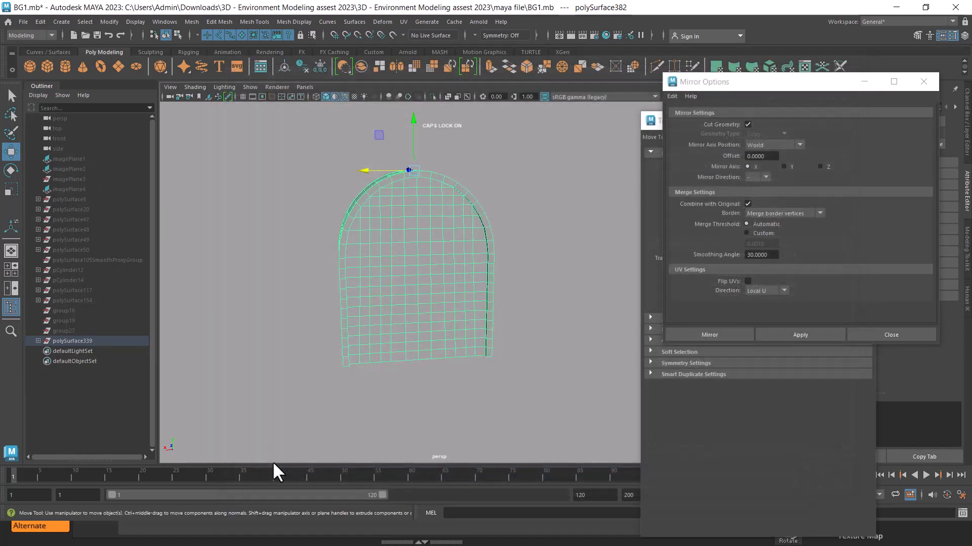
Switch to ZBrush and reinitialize it to clear the current scene
{"action": "key", "text": "alt+Tab"}
{"action": "left_click", "coordinate": [339, 182]}
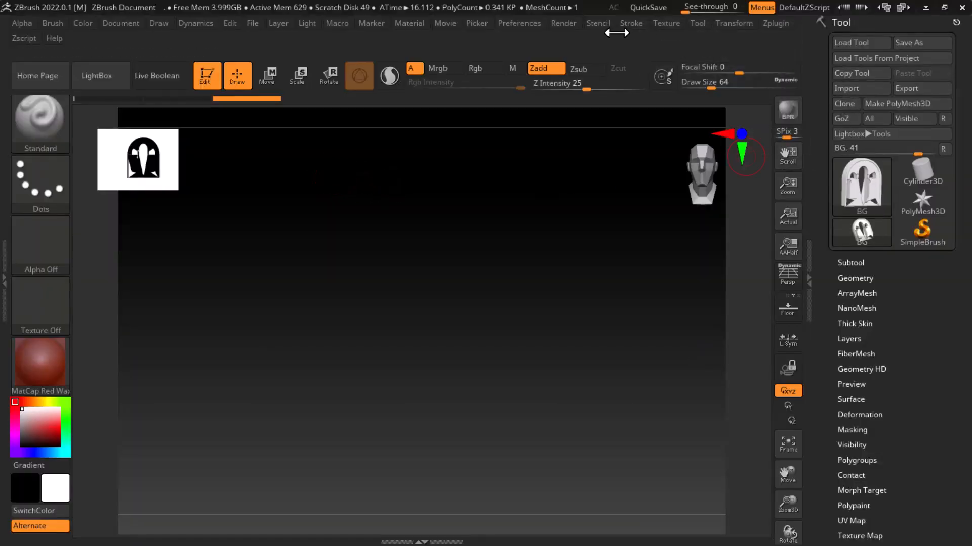
{"action": "left_click", "coordinate": [522, 23]}
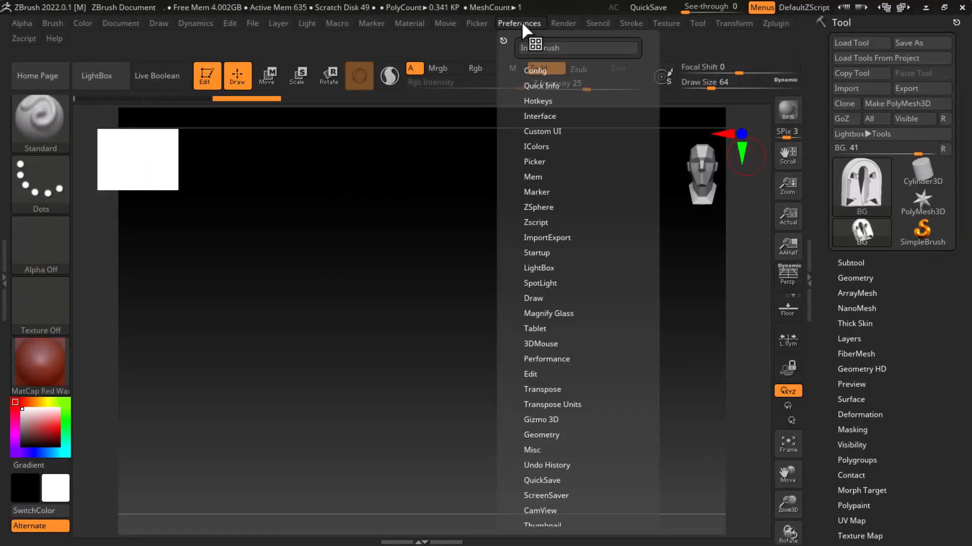
{"action": "left_click", "coordinate": [570, 49]}
{"action": "left_click", "coordinate": [536, 316]}
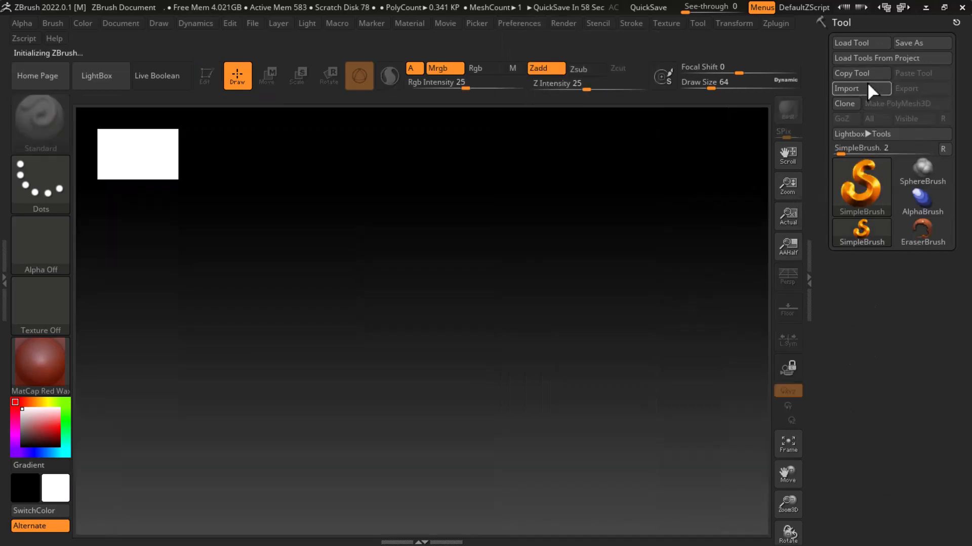
Import BG1.obj as a tool, splitting its nonstandard polygons into quads and triangles
{"action": "left_click", "coordinate": [862, 88]}
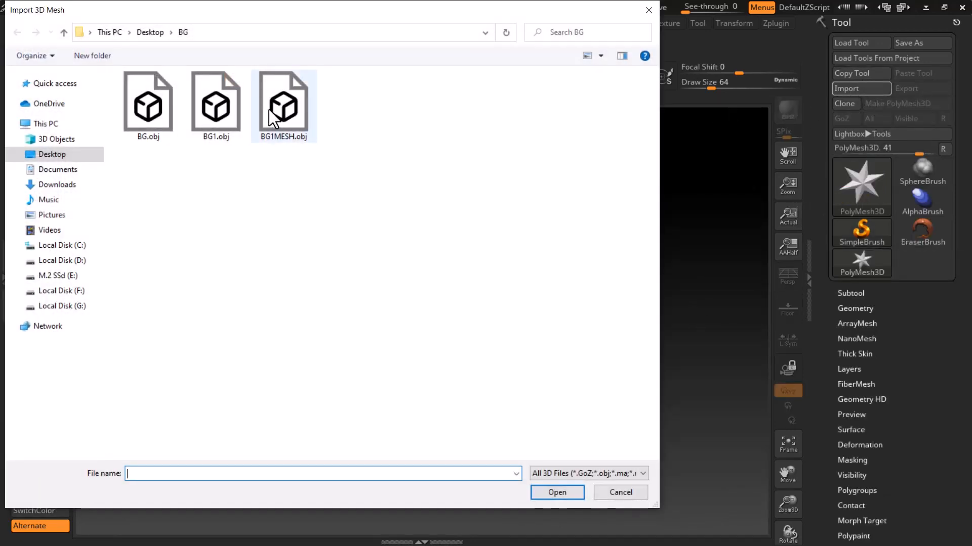
{"action": "double_click", "coordinate": [222, 118]}
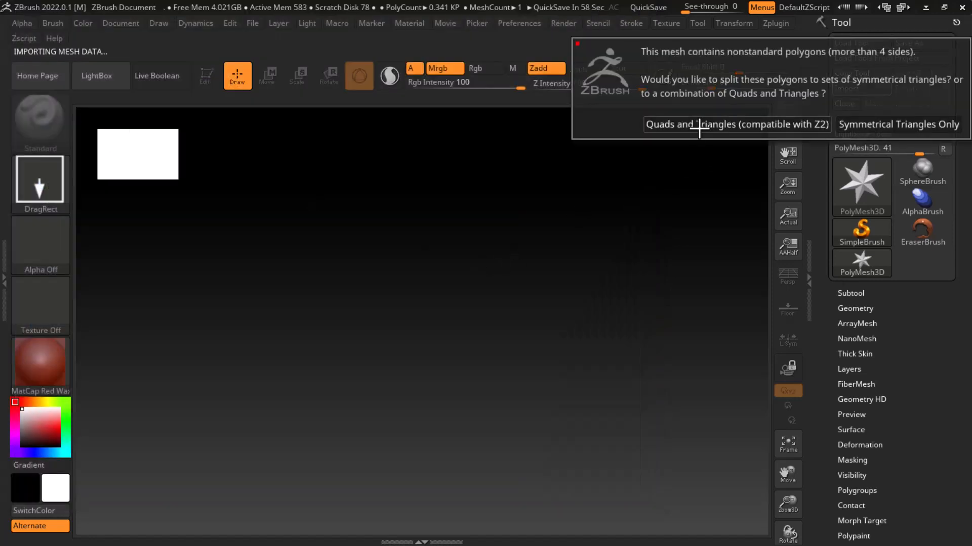
{"action": "left_click", "coordinate": [698, 125]}
Draw the BG1 mesh on the canvas, enter Edit mode, and frame it with its polyframe shown
{"action": "left_click_drag", "start_coordinate": [425, 308], "coordinate": [457, 447]}
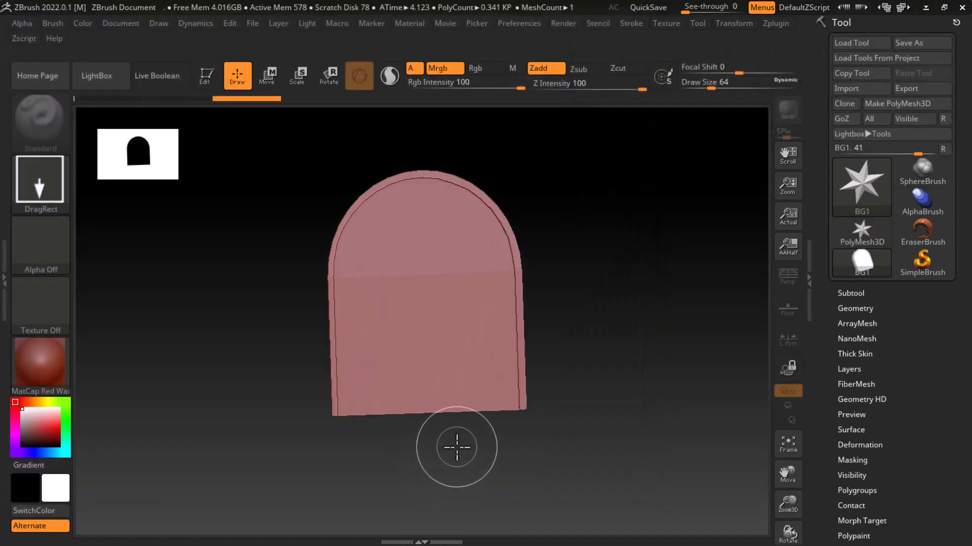
{"action": "key", "text": "t"}
{"action": "left_click_drag", "start_coordinate": [581, 382], "coordinate": [645, 362], "text": "shift"}
{"action": "key", "text": "shift+f"}
{"action": "key", "text": "f"}
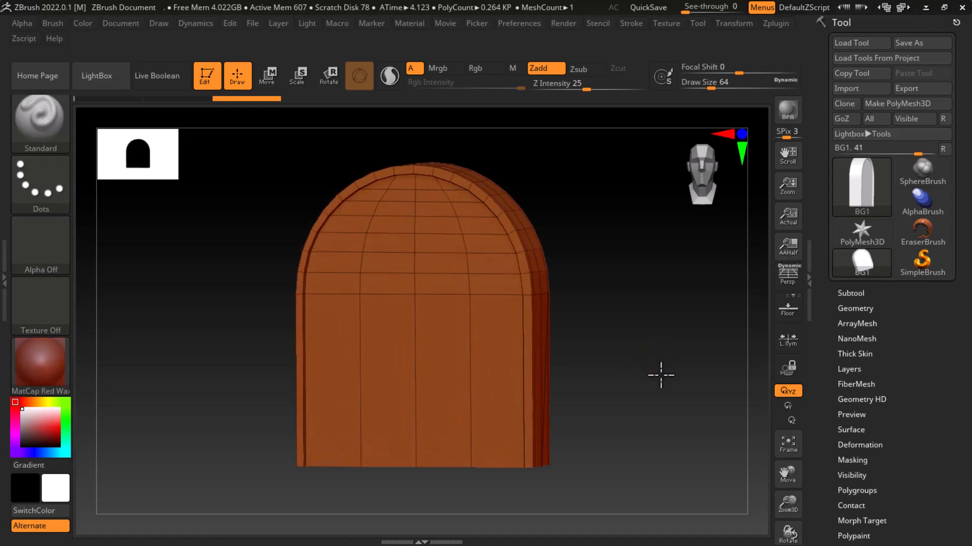
Try to subdivide the BG1 mesh with smoothing on
{"action": "key", "text": "ctrl+d"}
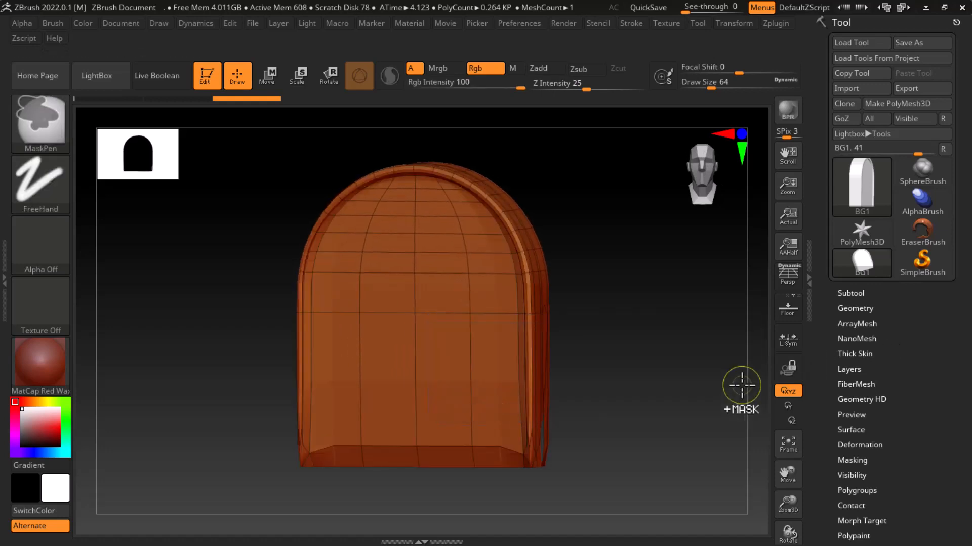
{"action": "key", "text": "ctrl+d"}
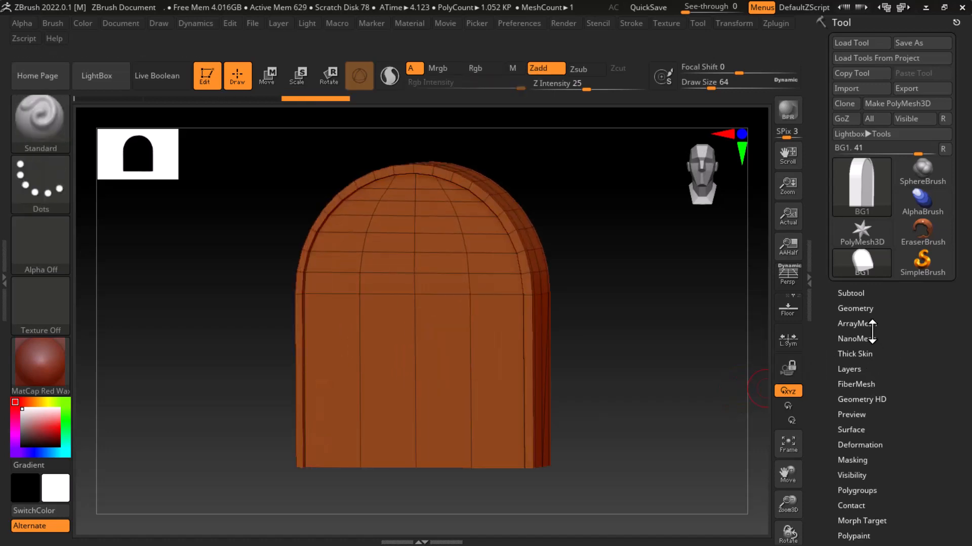
{"action": "left_click", "coordinate": [855, 308]}
{"action": "left_click", "coordinate": [854, 248]}
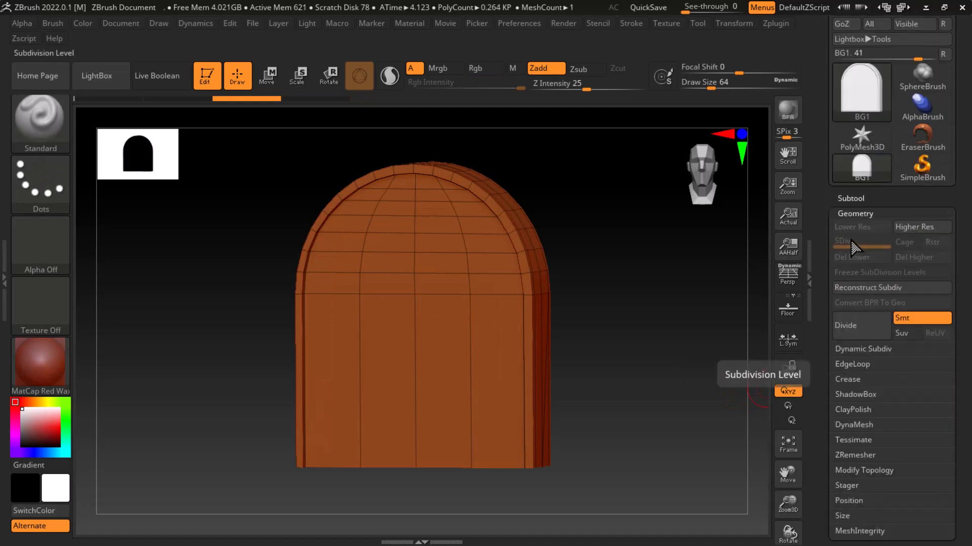
{"action": "left_click", "coordinate": [849, 199]}
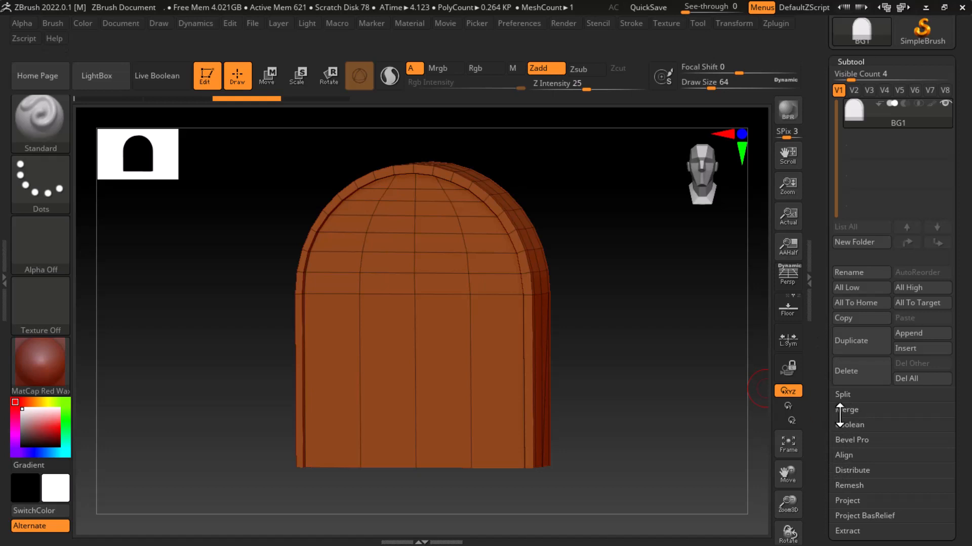
{"action": "left_click_drag", "start_coordinate": [825, 438], "coordinate": [837, 302]}
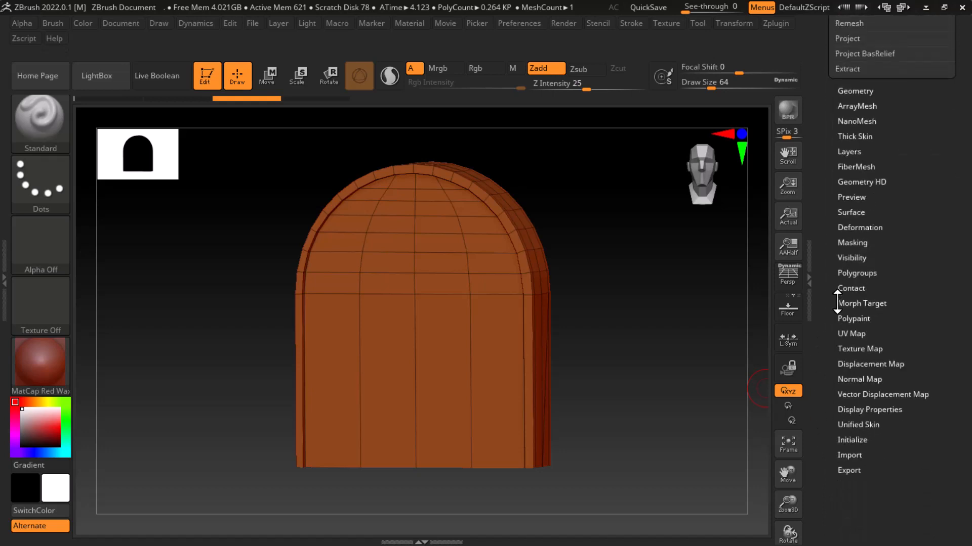
Turn off subdivision smoothing in the Geometry settings and divide the BG1 mesh twice
{"action": "left_click", "coordinate": [856, 91]}
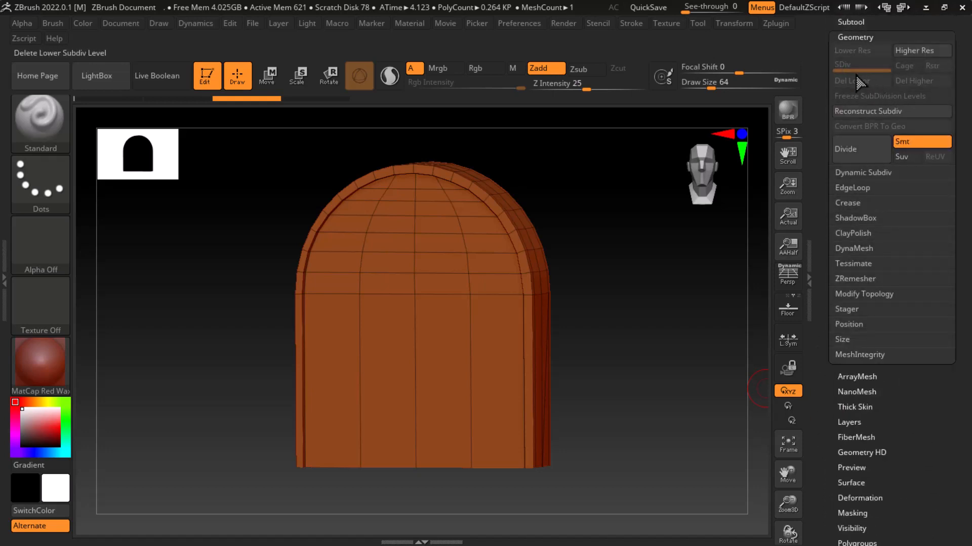
{"action": "left_click", "coordinate": [919, 142]}
{"action": "left_click", "coordinate": [862, 150]}
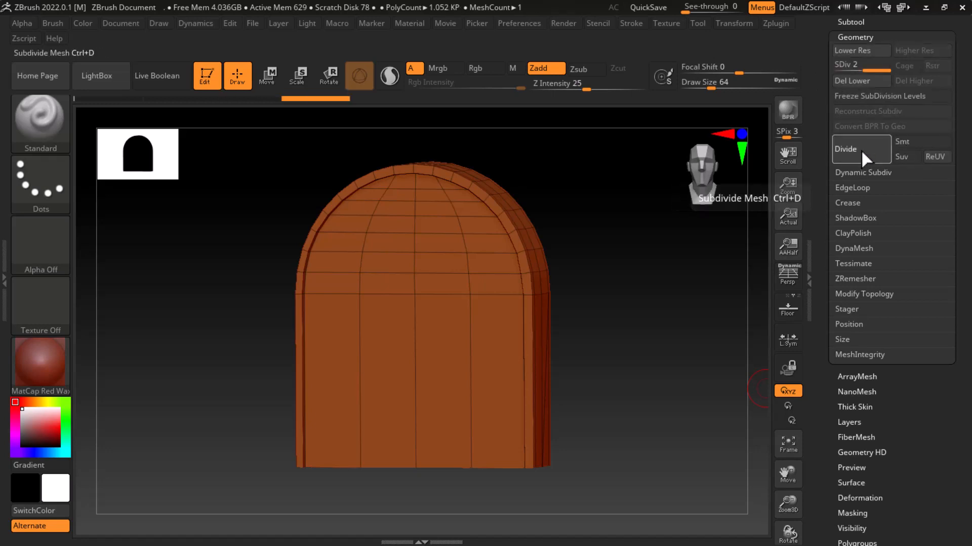
{"action": "left_click", "coordinate": [861, 150]}
Turn subdivision smoothing back on and divide the BG1 mesh three more times, up to SDiv 6
{"action": "left_click", "coordinate": [916, 141]}
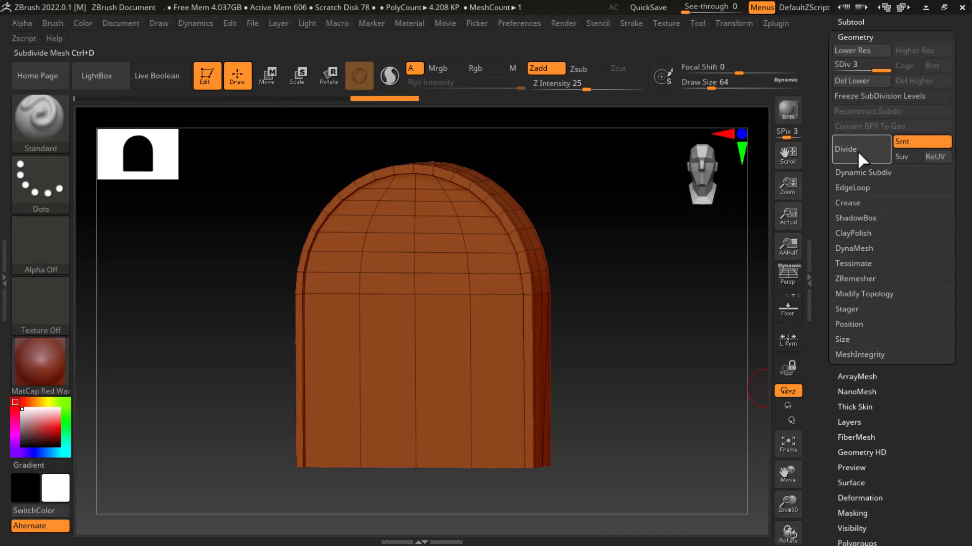
{"action": "left_click", "coordinate": [857, 151]}
{"action": "left_click", "coordinate": [858, 151]}
{"action": "left_click", "coordinate": [857, 151]}
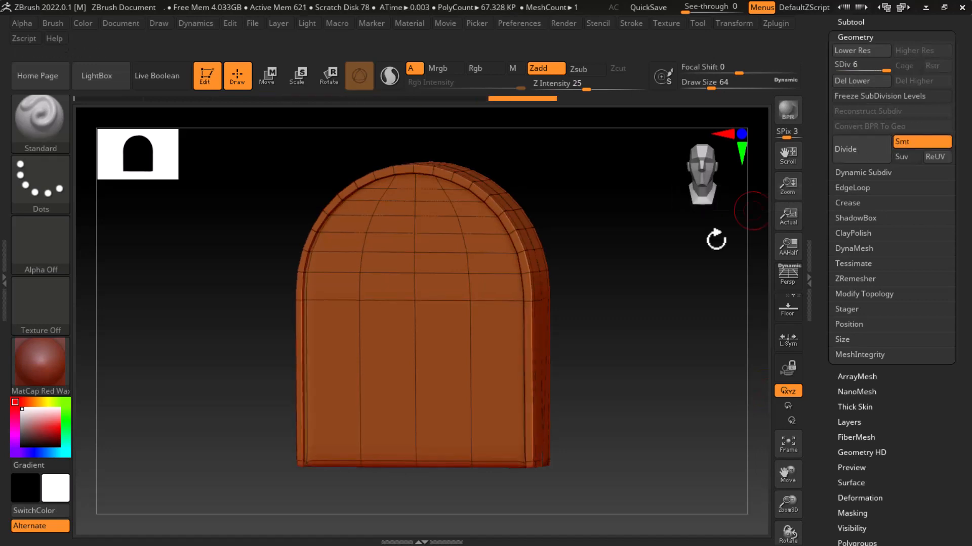
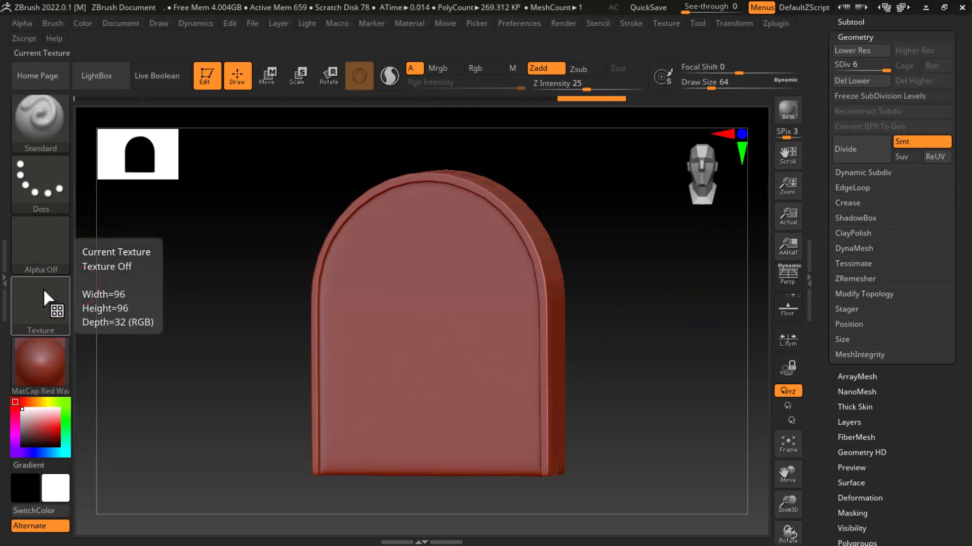
Load Alpha 34 for the Standard brush and try a short test stroke on the door panel
{"action": "left_click", "coordinate": [42, 261]}
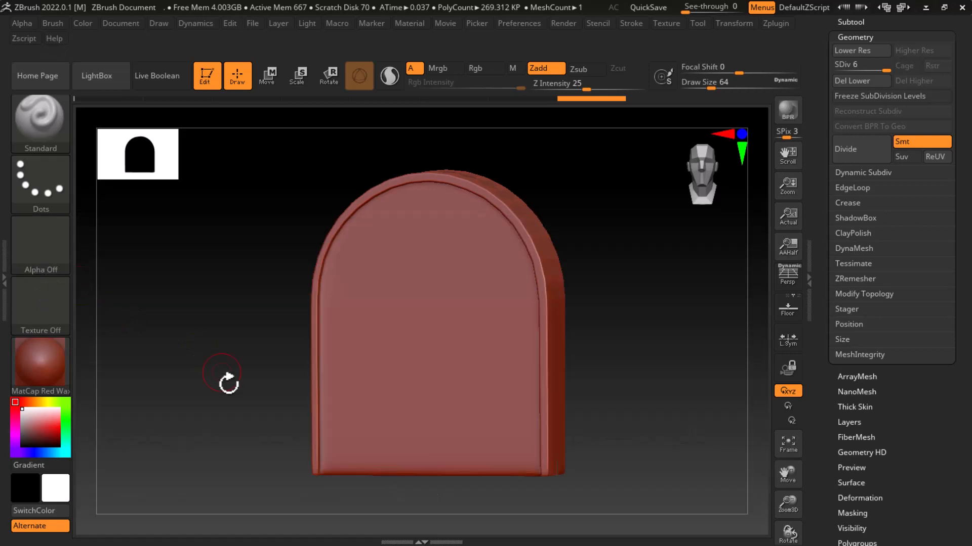
{"action": "left_click", "coordinate": [60, 259]}
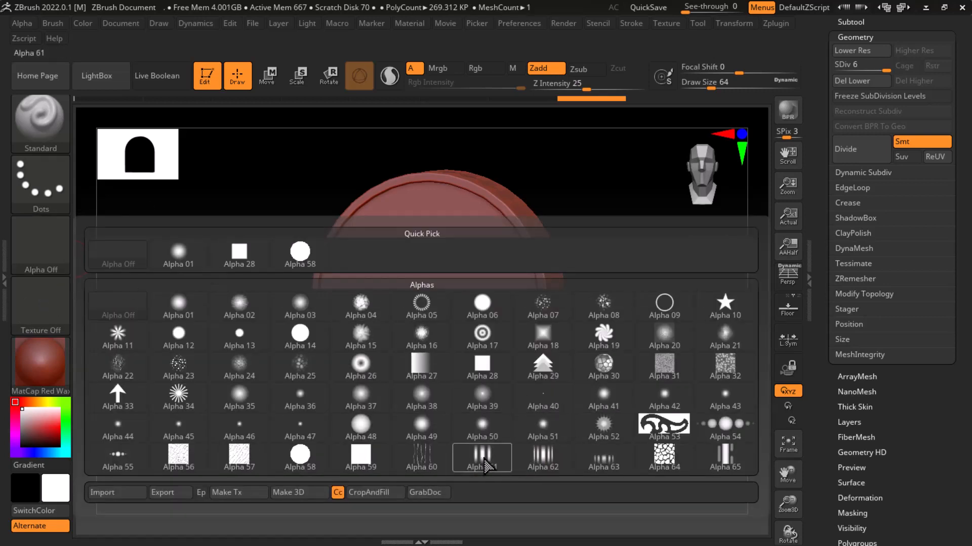
{"action": "mouse_move", "coordinate": [483, 464]}
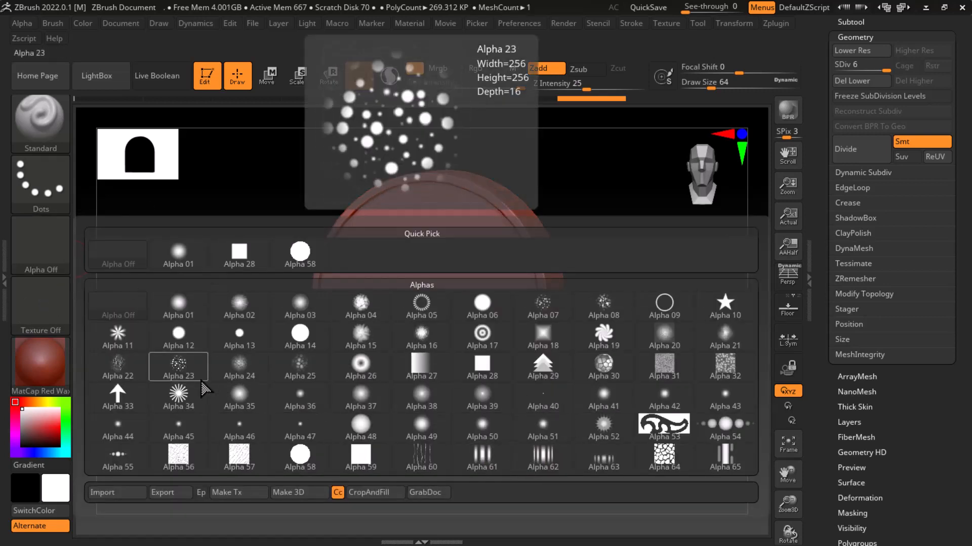
{"action": "left_click", "coordinate": [178, 394]}
{"action": "left_click_drag", "start_coordinate": [454, 333], "coordinate": [454, 369]}
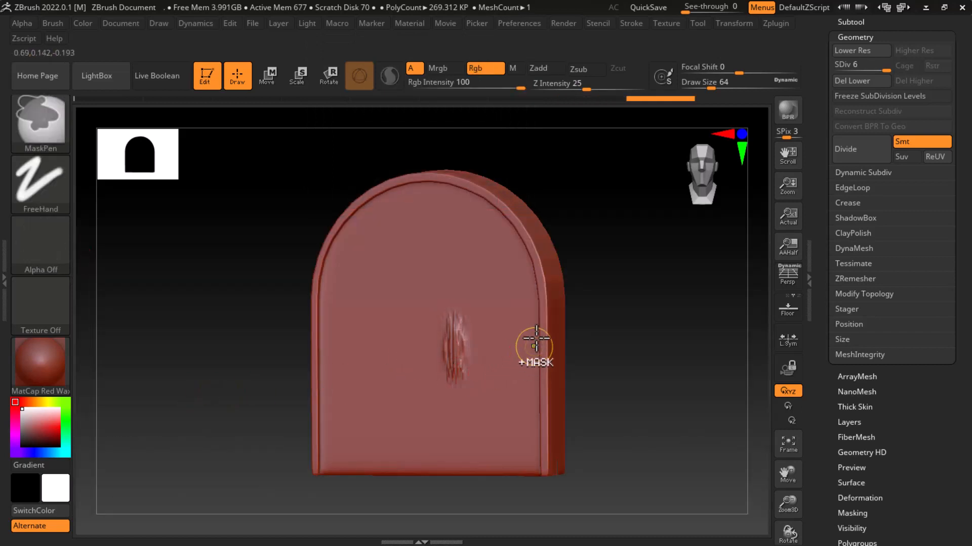
{"action": "key", "text": "ctrl+z"}
Set the stroke to DragRect, stamp the starburst alpha on the panel's lower and upper halves, and check the stamps against the polyframe
{"action": "left_click", "coordinate": [50, 185]}
{"action": "left_click", "coordinate": [170, 193]}
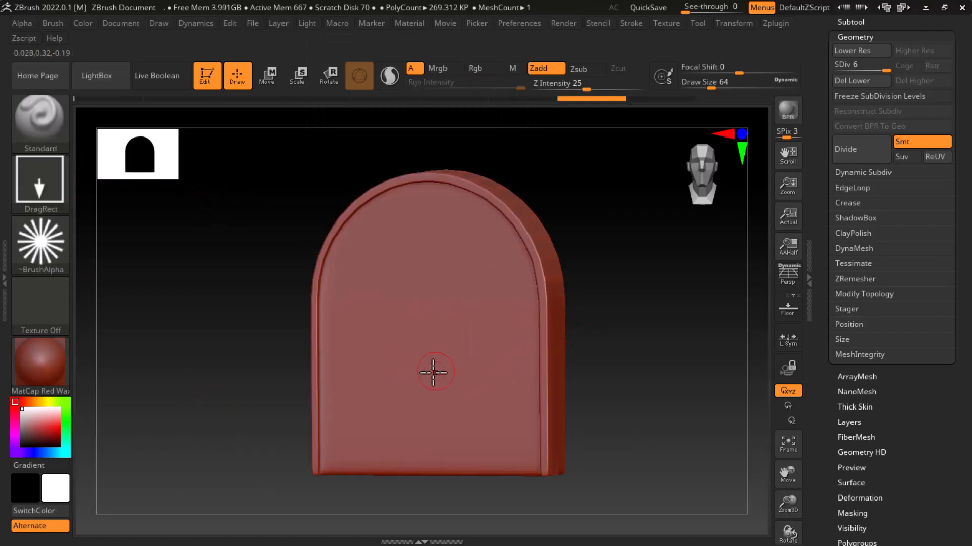
{"action": "left_click_drag", "start_coordinate": [431, 371], "coordinate": [420, 443]}
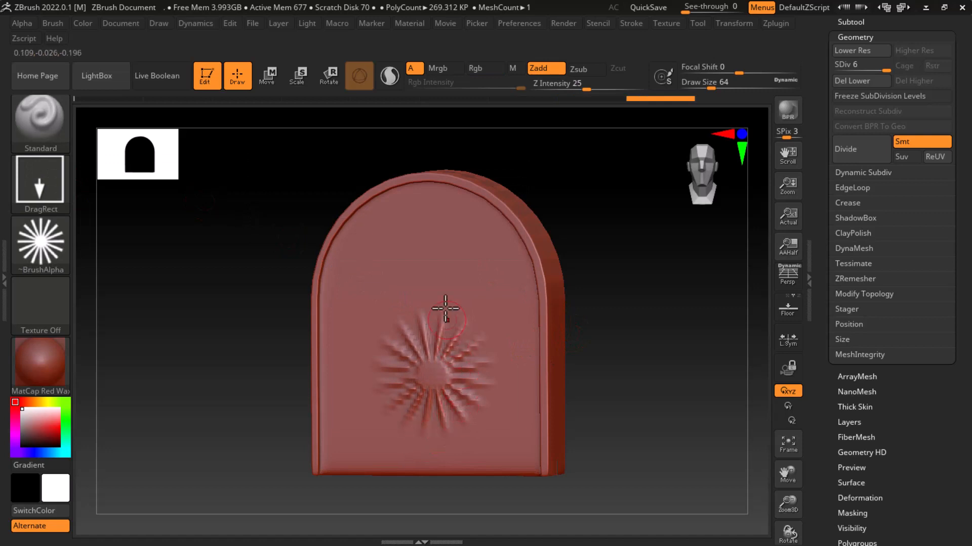
{"action": "left_click_drag", "start_coordinate": [435, 256], "coordinate": [457, 293]}
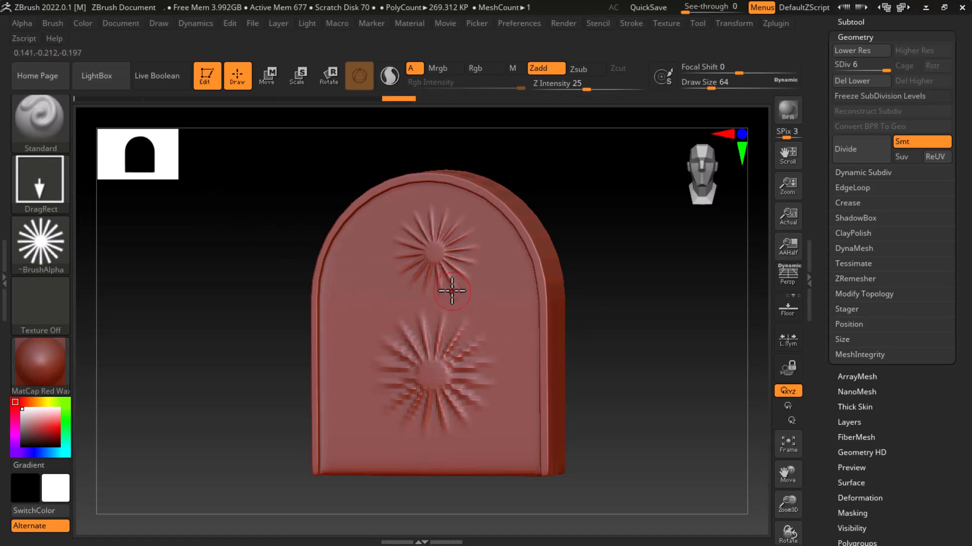
{"action": "key", "text": "shift+f"}
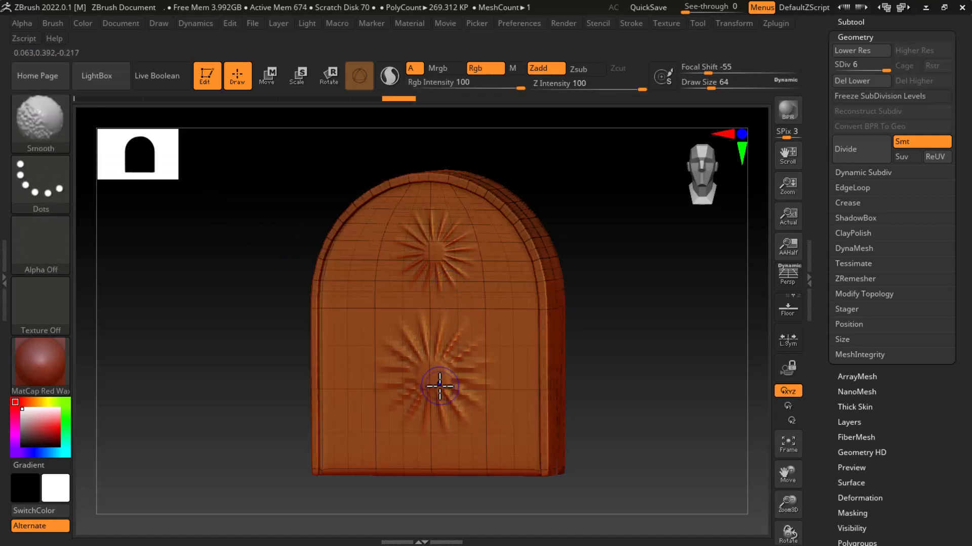
{"action": "key", "text": "shift+f"}
Initialize ZBrush to clear the current tool and canvas
{"action": "left_click", "coordinate": [526, 26]}
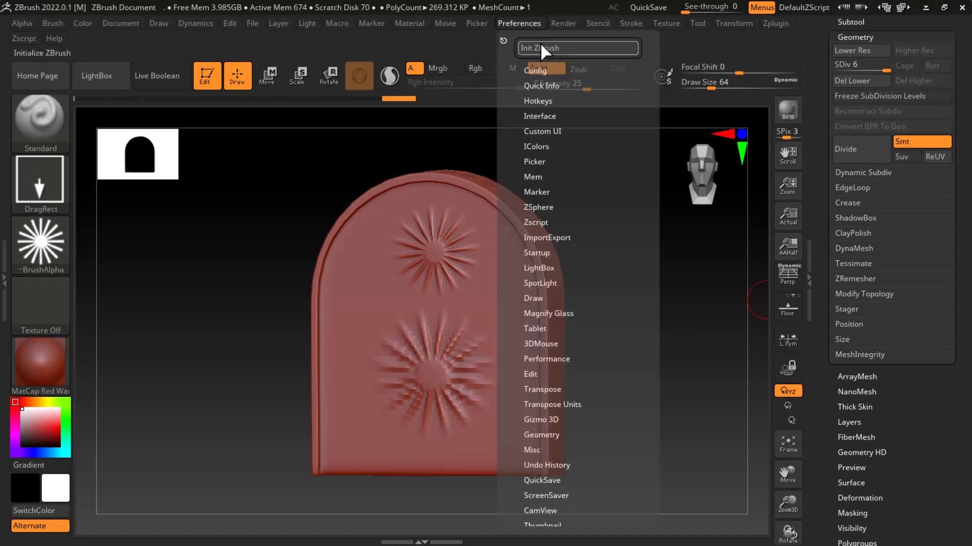
{"action": "left_click", "coordinate": [542, 47]}
{"action": "left_click", "coordinate": [535, 316]}
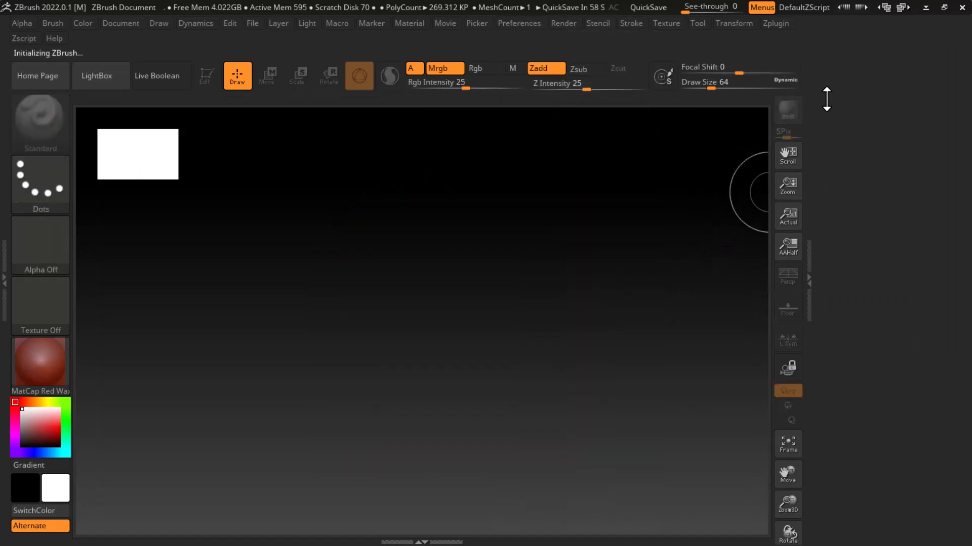
{"action": "left_click", "coordinate": [826, 99]}
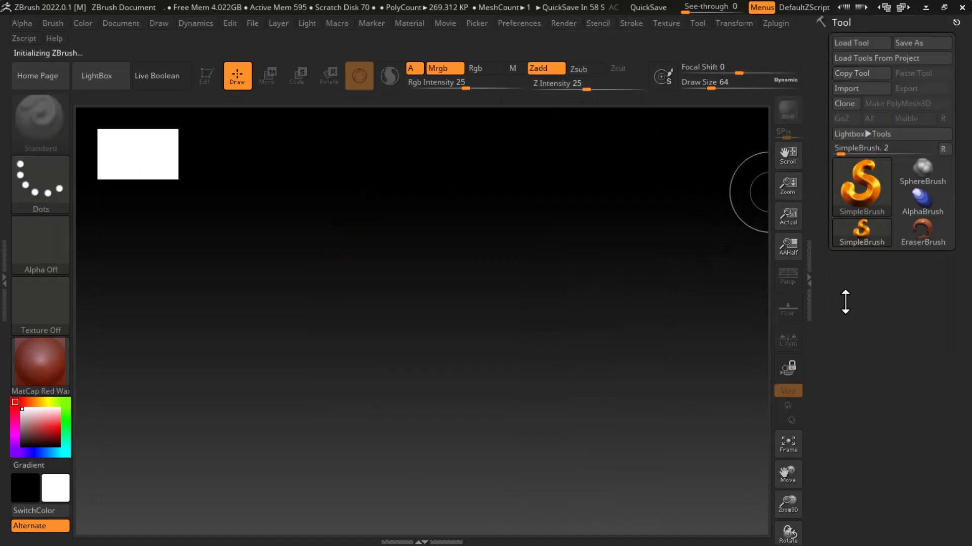
Import BG1MESH.obj with nonstandard polygons split into quads and triangles, and draw it in Edit mode with its polyframe shown
{"action": "left_click", "coordinate": [863, 90]}
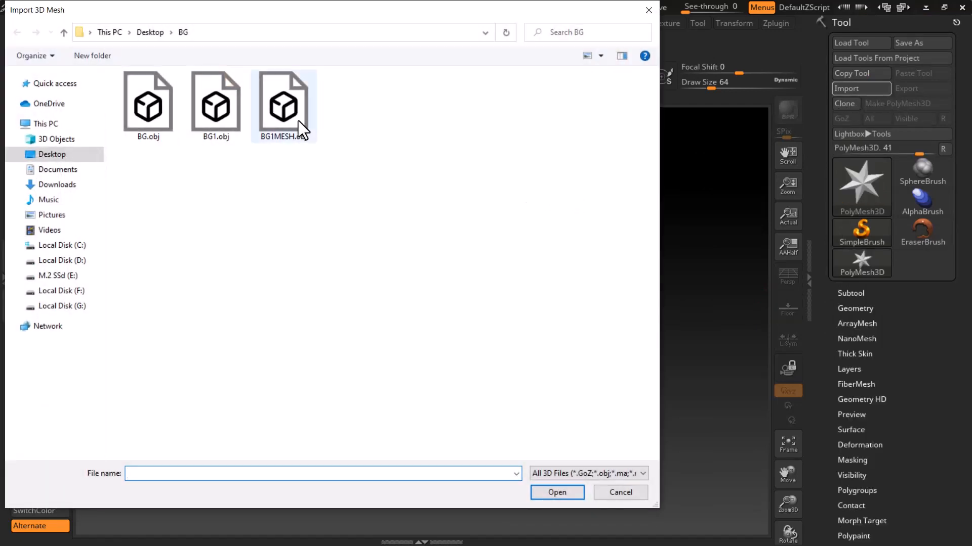
{"action": "double_click", "coordinate": [296, 118]}
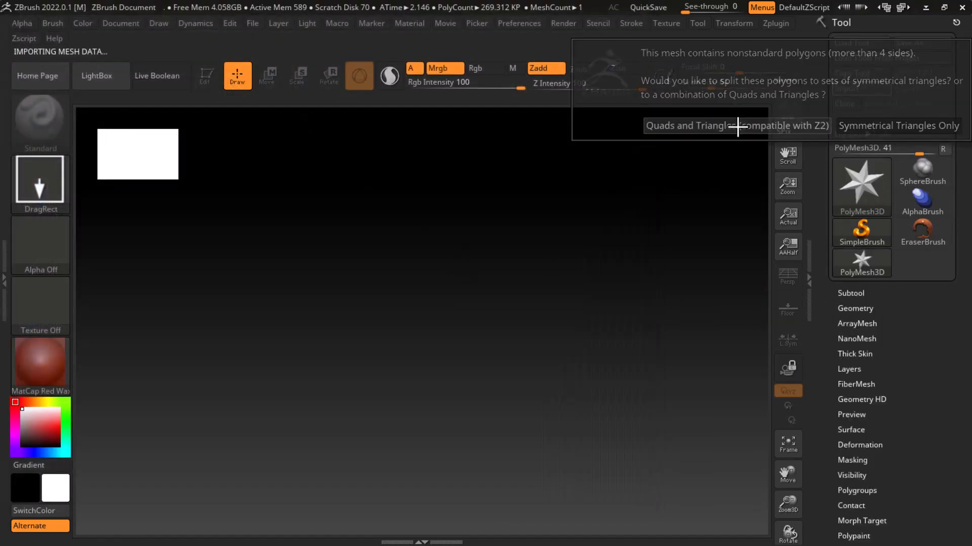
{"action": "left_click", "coordinate": [737, 128]}
{"action": "left_click_drag", "start_coordinate": [455, 306], "coordinate": [460, 491]}
{"action": "key", "text": "t"}
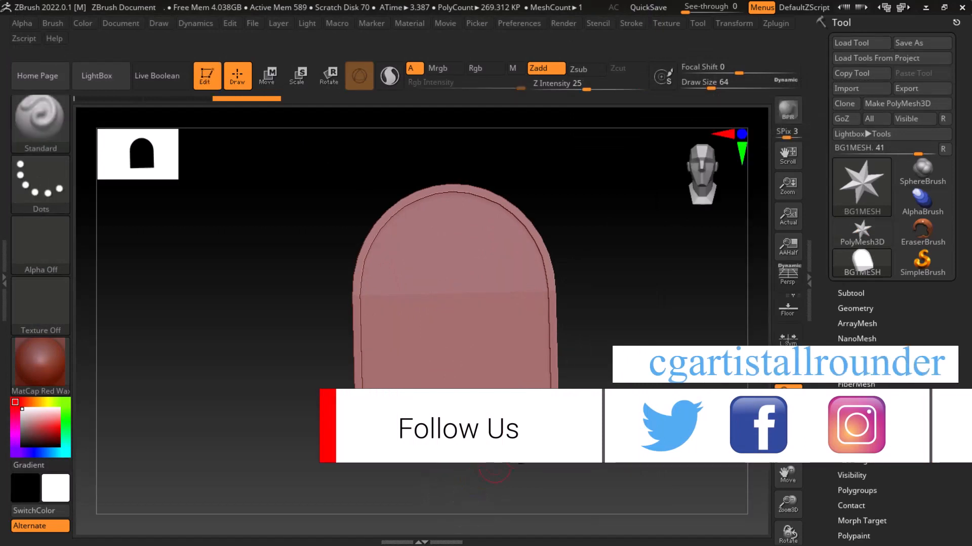
{"action": "key", "text": "shift+f"}
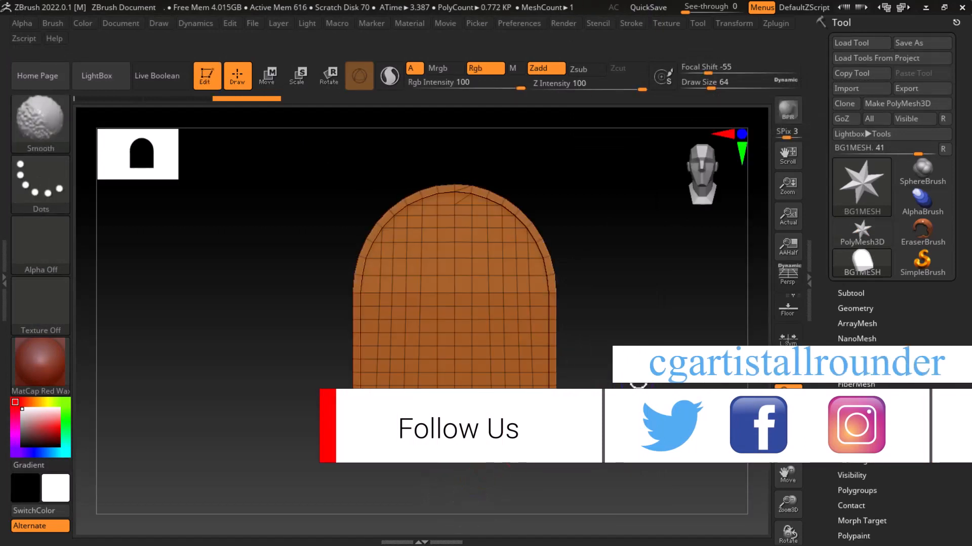
Examine the imported BG1MESH topology from several angles and compare it with the wall in Maya
{"action": "mouse_move", "coordinate": [640, 384]}
{"action": "left_mouse_down"}
{"action": "mouse_move", "coordinate": [646, 303]}
{"action": "mouse_move", "coordinate": [659, 325]}
{"action": "left_mouse_up"}
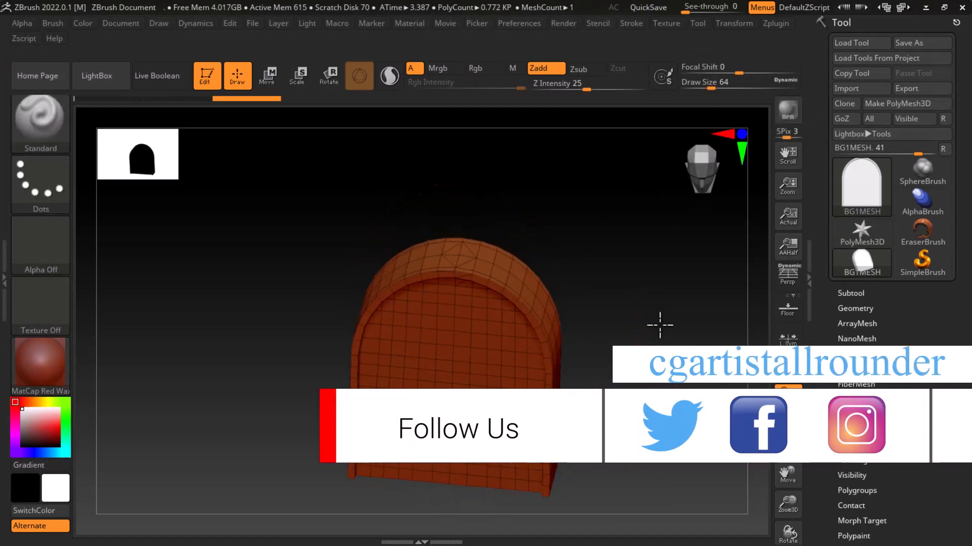
{"action": "key", "text": "alt+Tab"}
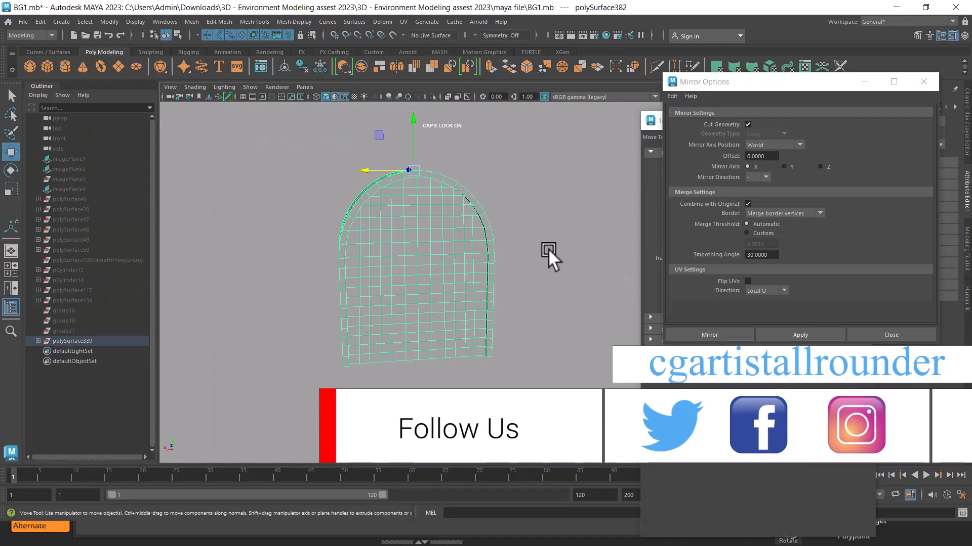
{"action": "left_click_drag", "start_coordinate": [548, 248], "coordinate": [584, 250], "text": "alt"}
{"action": "key", "text": "alt+Tab"}
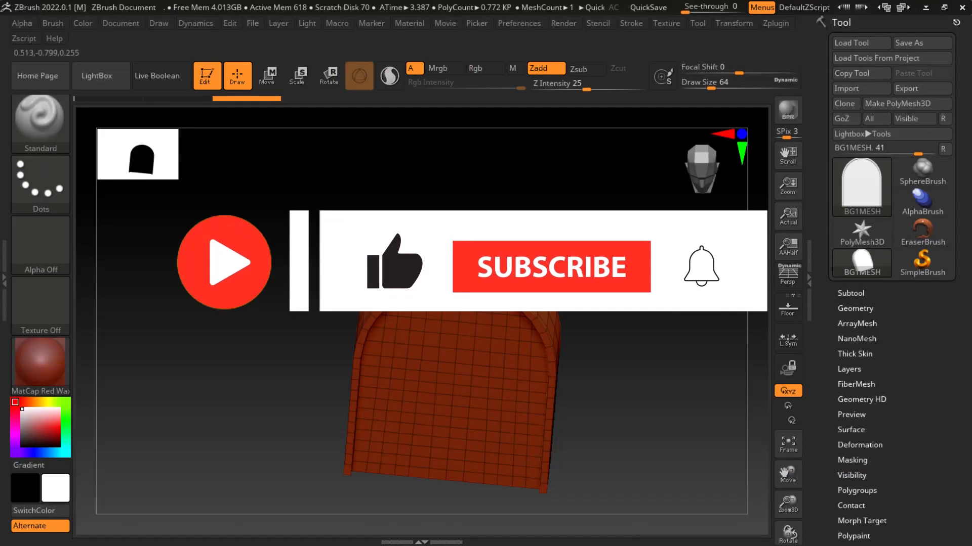
{"action": "left_click_drag", "start_coordinate": [626, 354], "coordinate": [628, 298]}
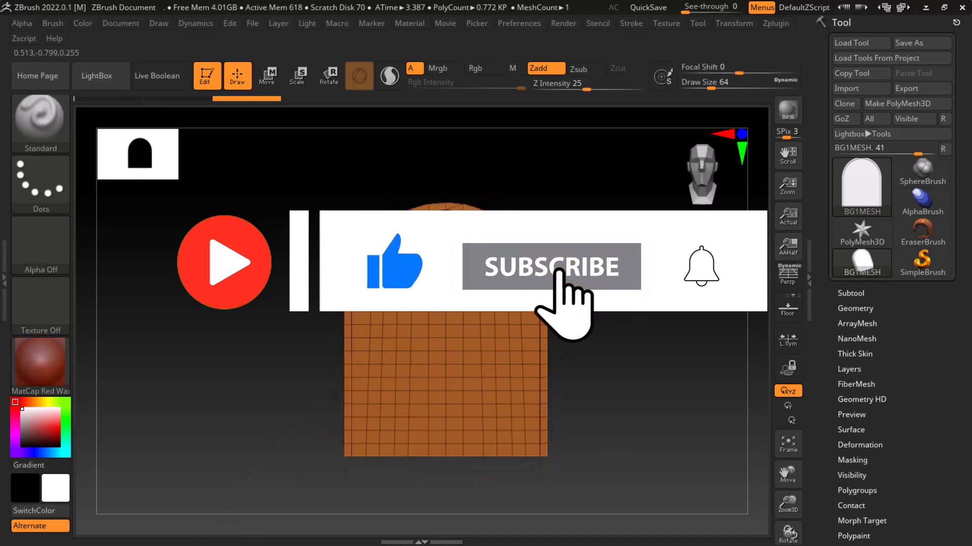
{"action": "left_click_drag", "start_coordinate": [628, 258], "coordinate": [632, 301], "text": "alt"}
{"action": "left_click_drag", "start_coordinate": [699, 299], "coordinate": [571, 293]}
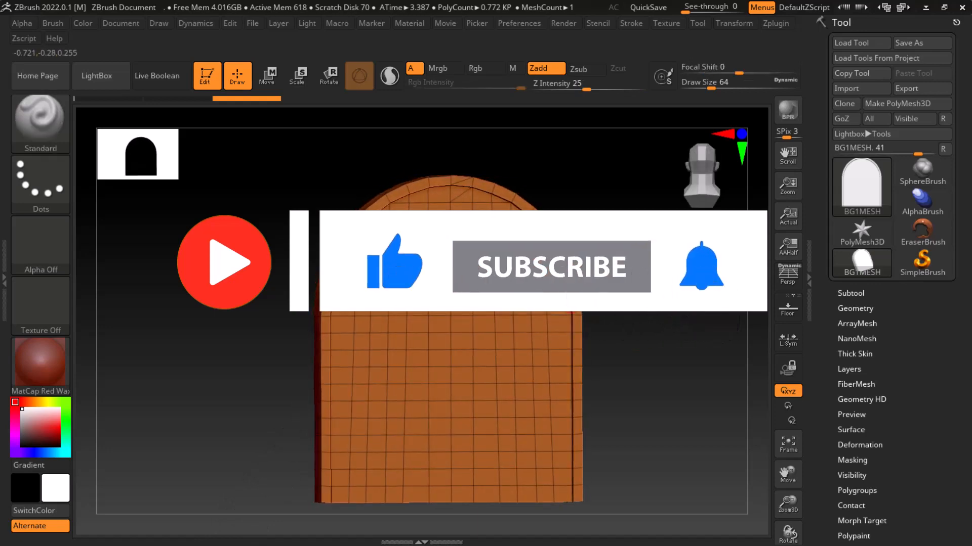
Switch to Maya and examine the arched wall's wireframe from several angles
{"action": "key", "text": "alt+Tab"}
{"action": "left_click", "coordinate": [551, 253]}
{"action": "mouse_move", "coordinate": [552, 253]}
{"action": "left_mouse_down", "text": "alt"}
{"action": "mouse_move", "coordinate": [537, 273]}
{"action": "mouse_move", "coordinate": [563, 250]}
{"action": "left_mouse_up", "text": "alt"}
{"action": "scroll", "coordinate": [551, 253], "scroll_direction": "up", "scroll_amount": 4}
{"action": "middle_click_drag", "start_coordinate": [563, 250], "coordinate": [581, 296], "text": "alt"}
{"action": "left_click_drag", "start_coordinate": [580, 296], "coordinate": [541, 278], "text": "alt"}
{"action": "scroll", "coordinate": [541, 277], "scroll_direction": "up", "scroll_amount": 2}
{"action": "middle_click_drag", "start_coordinate": [542, 277], "coordinate": [550, 332], "text": "alt"}
{"action": "right_click_drag", "start_coordinate": [536, 277], "coordinate": [531, 202], "text": "alt"}
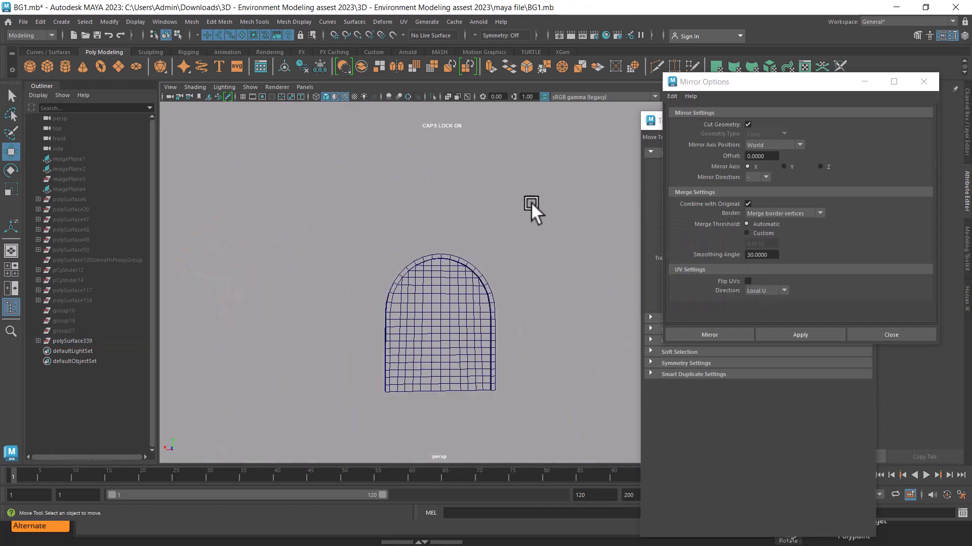
Select all vertices of the arched wall and merge them with a distance threshold of 0.01
{"action": "right_click_drag", "start_coordinate": [427, 265], "coordinate": [382, 232]}
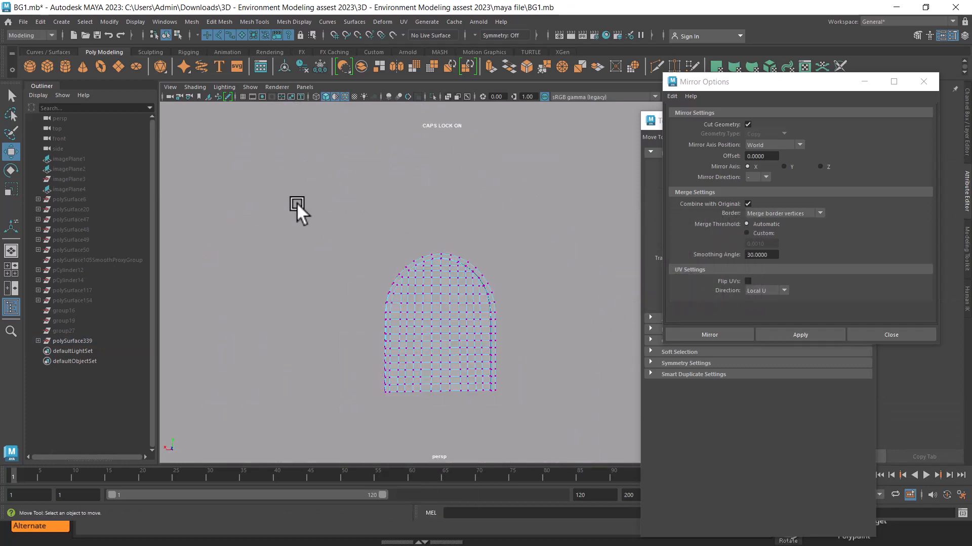
{"action": "left_click_drag", "start_coordinate": [297, 205], "coordinate": [552, 417]}
{"action": "right_click_drag", "start_coordinate": [467, 312], "coordinate": [515, 202], "text": "shift"}
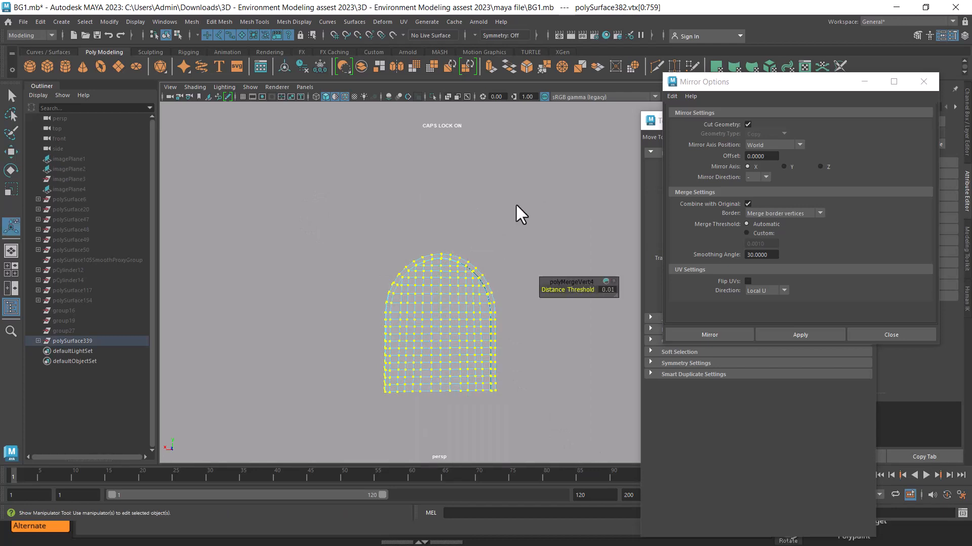
{"action": "left_click_drag", "start_coordinate": [515, 202], "coordinate": [415, 300], "text": "alt"}
{"action": "right_click_drag", "start_coordinate": [414, 299], "coordinate": [432, 299], "text": "alt"}
Examine the merged wall mesh around the arch, sides and underside in object mode
{"action": "right_click_drag", "start_coordinate": [423, 223], "coordinate": [491, 164]}
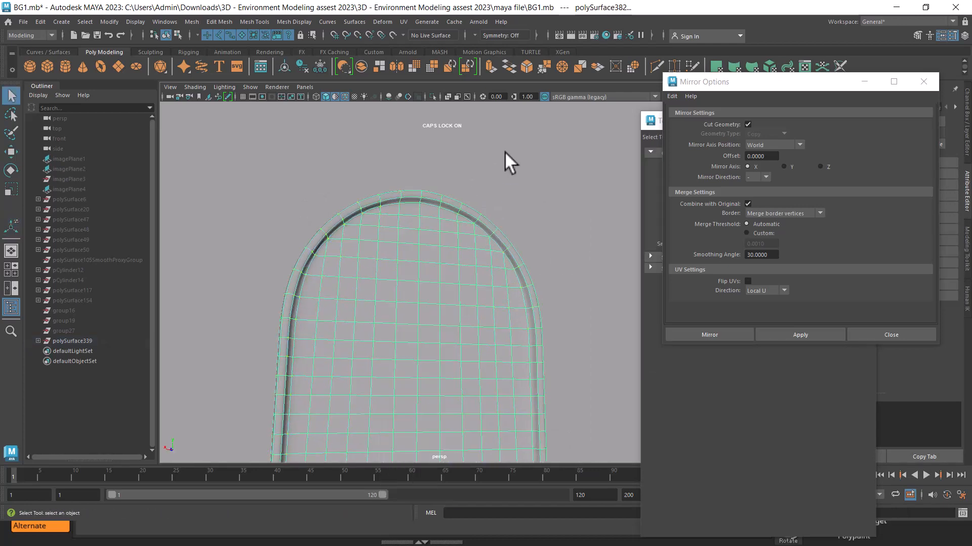
{"action": "left_click", "coordinate": [504, 151]}
{"action": "left_click_drag", "start_coordinate": [490, 249], "coordinate": [420, 294], "text": "alt"}
{"action": "left_click", "coordinate": [473, 285]}
{"action": "left_click_drag", "start_coordinate": [497, 293], "coordinate": [503, 305], "text": "alt"}
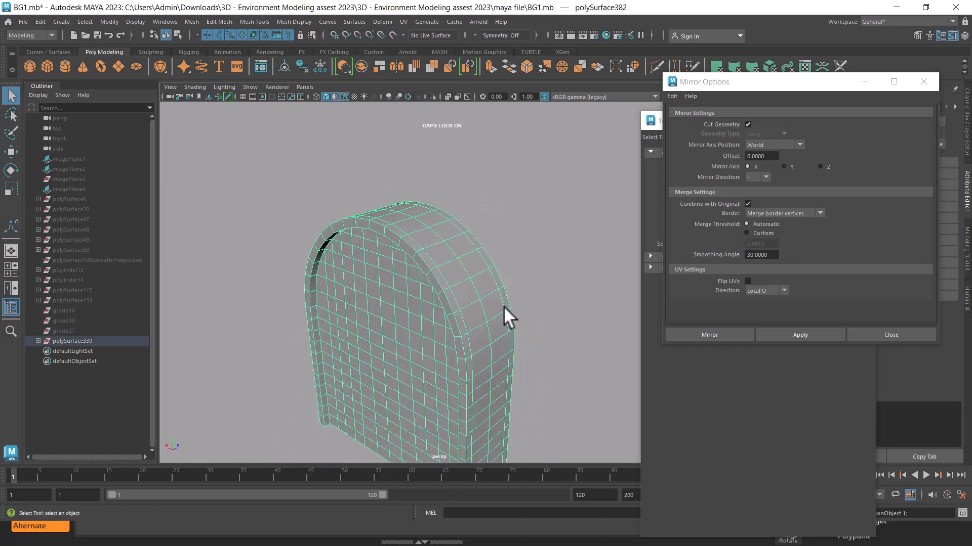
{"action": "middle_click_drag", "start_coordinate": [503, 306], "coordinate": [481, 292], "text": "alt"}
{"action": "left_click_drag", "start_coordinate": [481, 292], "coordinate": [532, 243], "text": "alt"}
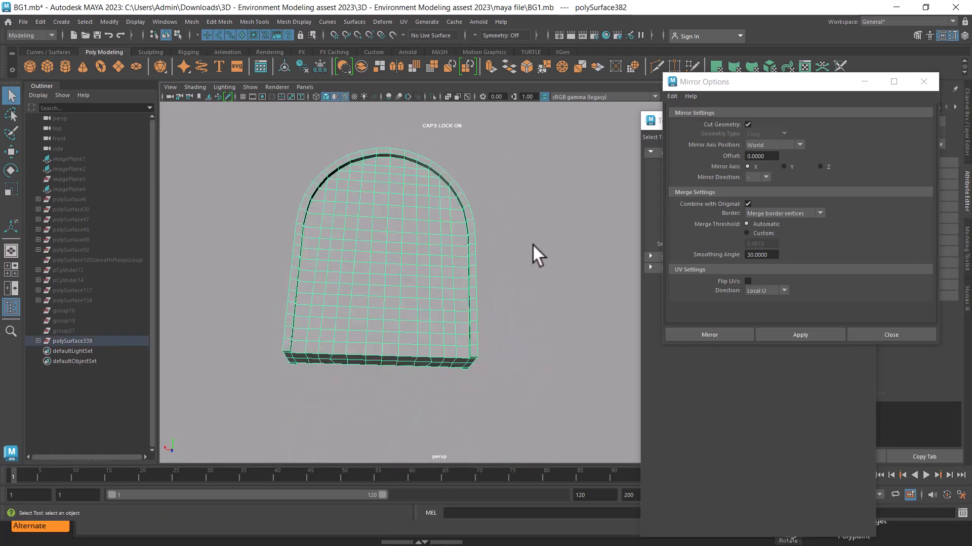
Try cleaning up the wall mesh with tessellation of 4-sided faces enabled, and inspect the arch
{"action": "right_click_drag", "start_coordinate": [420, 212], "coordinate": [439, 448], "text": "shift"}
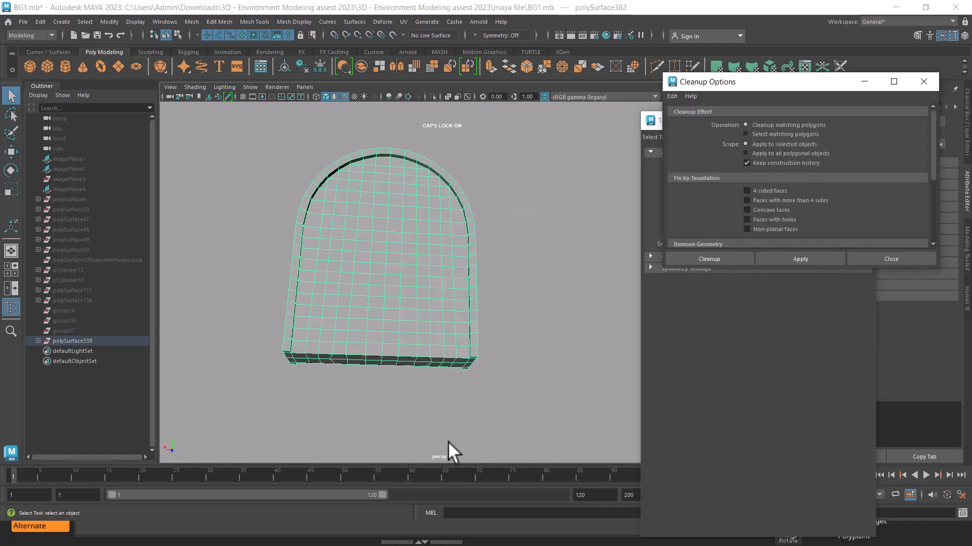
{"action": "left_click", "coordinate": [761, 190]}
{"action": "left_click", "coordinate": [800, 258]}
{"action": "middle_click_drag", "start_coordinate": [603, 309], "coordinate": [455, 332], "text": "alt"}
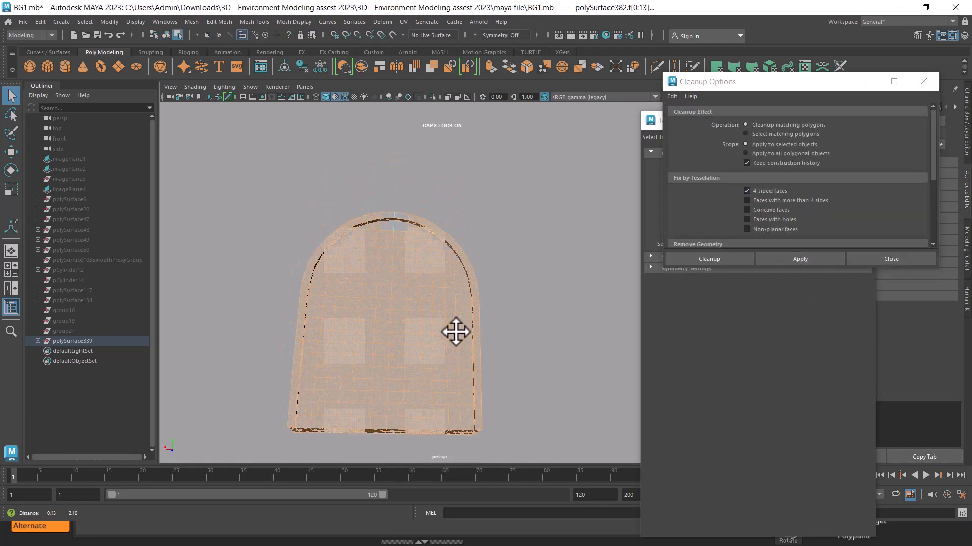
{"action": "scroll", "coordinate": [466, 304], "scroll_direction": "up", "scroll_amount": 3}
{"action": "left_click_drag", "start_coordinate": [479, 256], "coordinate": [359, 202], "text": "alt"}
{"action": "middle_click_drag", "start_coordinate": [359, 203], "coordinate": [441, 232], "text": "alt"}
{"action": "scroll", "coordinate": [354, 288], "scroll_direction": "up", "scroll_amount": 2}
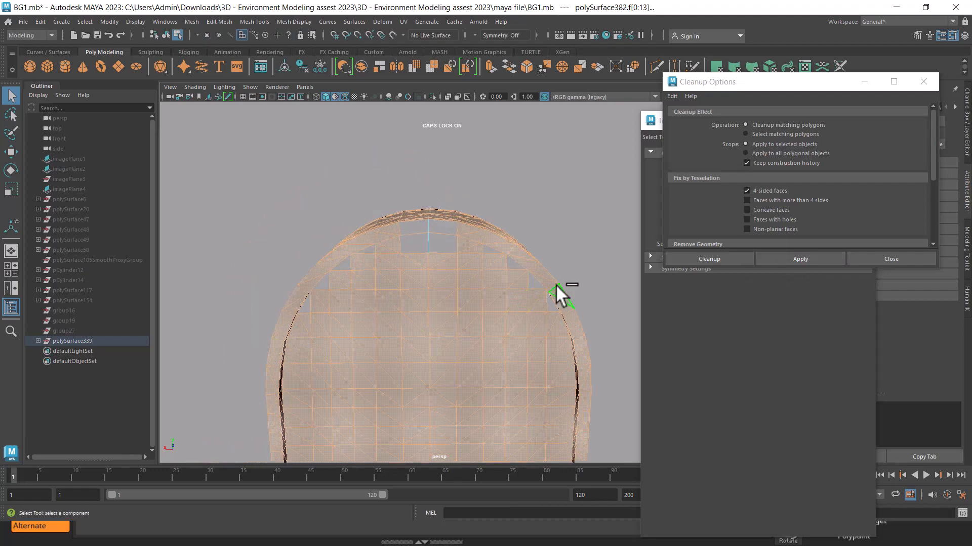
{"action": "key", "text": "F8"}
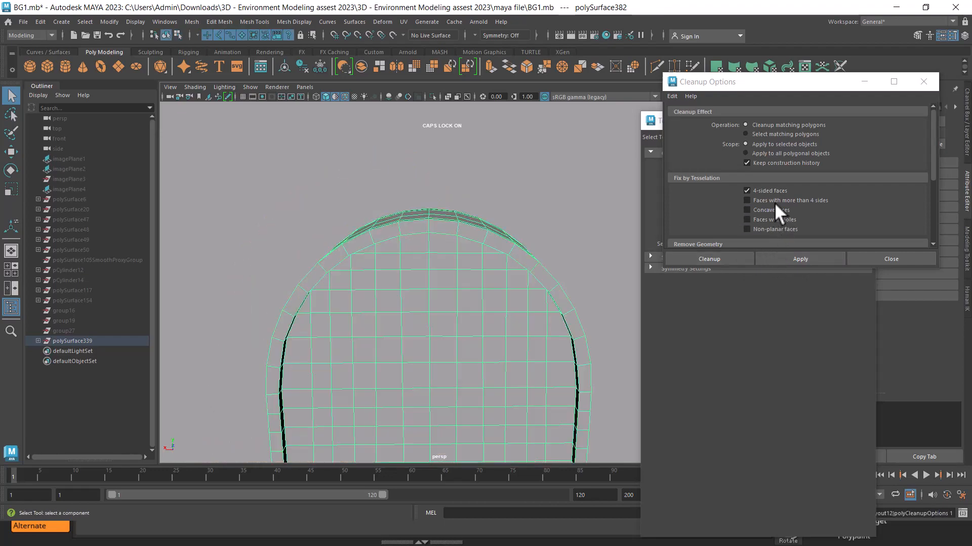
Set Cleanup to select matching 4-sided polygons across all polygonal objects and apply it
{"action": "left_click", "coordinate": [775, 133]}
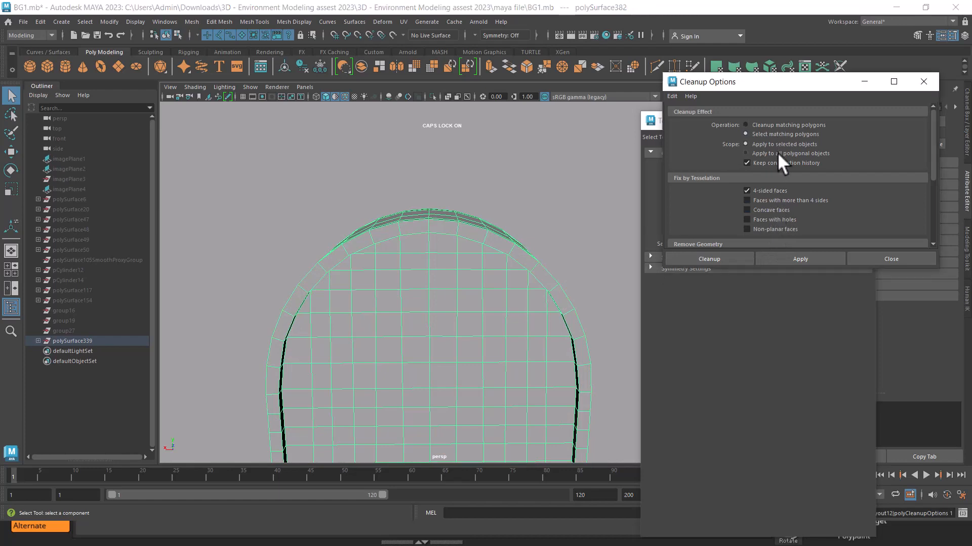
{"action": "left_click", "coordinate": [777, 153]}
{"action": "left_click", "coordinate": [790, 258]}
Try moving faces just below the arch's upper rim to test how they connect to their neighbours
{"action": "left_click_drag", "start_coordinate": [529, 337], "coordinate": [418, 250], "text": "alt"}
{"action": "right_click_drag", "start_coordinate": [394, 232], "coordinate": [397, 254]}
{"action": "left_click", "coordinate": [398, 253]}
{"action": "scroll", "coordinate": [434, 299], "scroll_direction": "up", "scroll_amount": 2}
{"action": "left_click_drag", "start_coordinate": [433, 299], "coordinate": [403, 249], "text": "alt"}
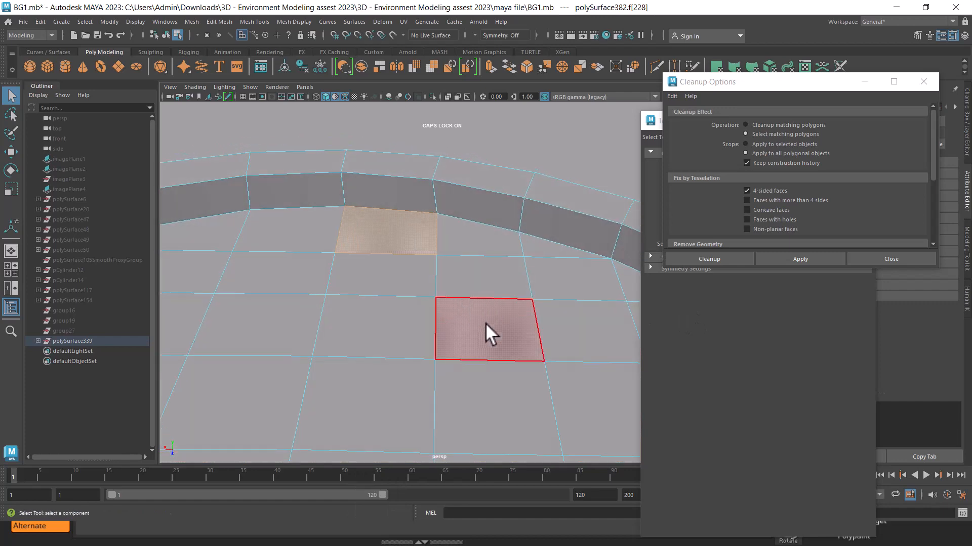
{"action": "key", "text": "w"}
{"action": "left_click_drag", "start_coordinate": [485, 323], "coordinate": [423, 281], "text": "alt"}
{"action": "left_click_drag", "start_coordinate": [396, 288], "coordinate": [402, 290]}
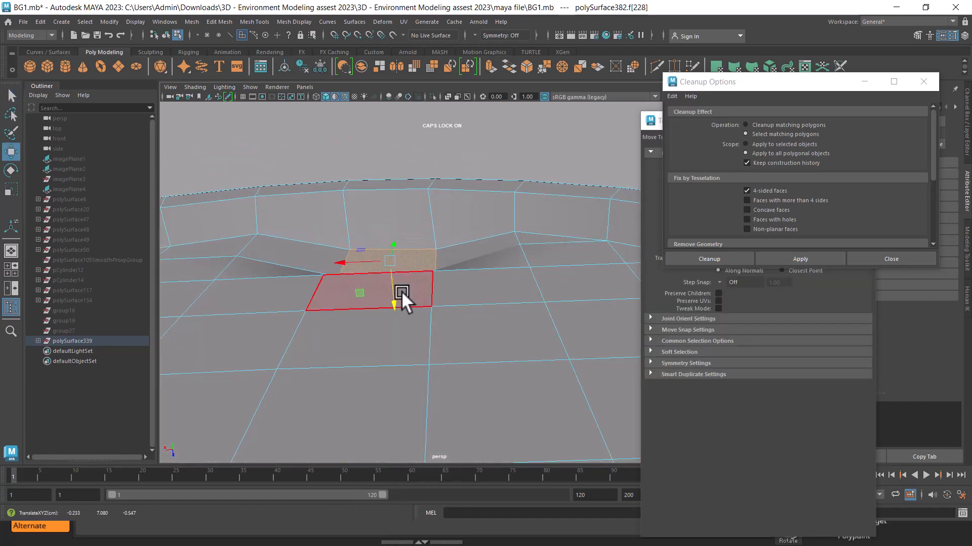
{"action": "left_click", "coordinate": [302, 241]}
{"action": "mouse_move", "coordinate": [308, 280]}
{"action": "left_mouse_down"}
{"action": "mouse_move", "coordinate": [314, 315]}
{"action": "mouse_move", "coordinate": [305, 275]}
{"action": "left_mouse_up"}
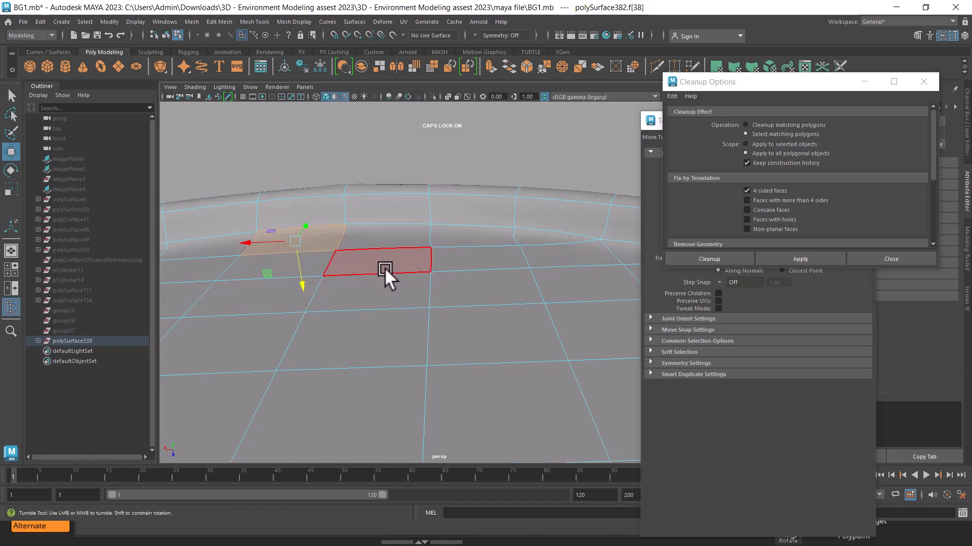
Inspect the vertices around the arch's upper rim in smooth preview, and switch back to ZBrush
{"action": "key", "text": "3"}
{"action": "right_click_drag", "start_coordinate": [391, 215], "coordinate": [355, 155]}
{"action": "left_click", "coordinate": [366, 228]}
{"action": "left_click", "coordinate": [344, 221]}
{"action": "left_click_drag", "start_coordinate": [344, 220], "coordinate": [423, 307], "text": "alt"}
{"action": "right_click_drag", "start_coordinate": [430, 217], "coordinate": [338, 212]}
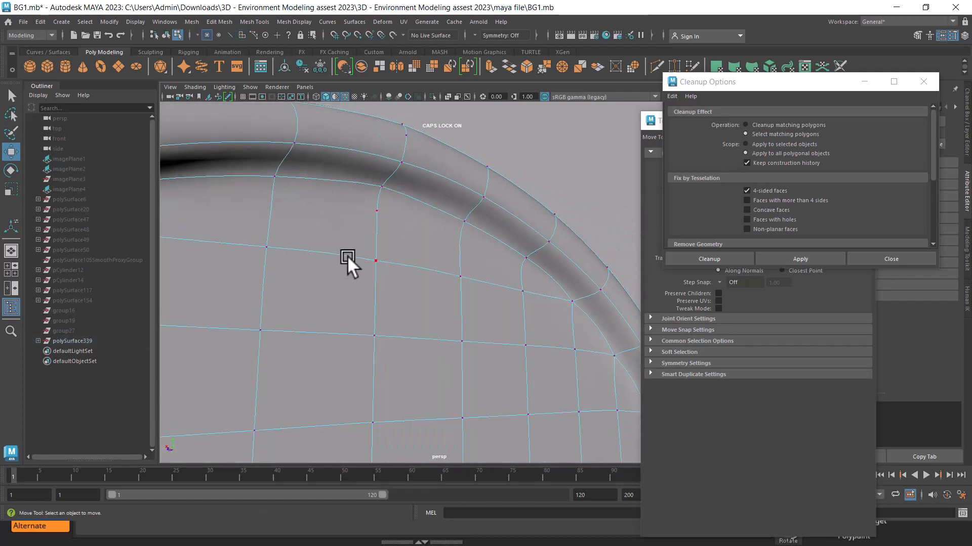
{"action": "left_click", "coordinate": [375, 210]}
{"action": "left_click_drag", "start_coordinate": [401, 253], "coordinate": [284, 307], "text": "alt"}
{"action": "left_click", "coordinate": [378, 249]}
{"action": "left_click", "coordinate": [428, 257]}
{"action": "left_click", "coordinate": [462, 260]}
{"action": "key", "text": "alt+Tab"}
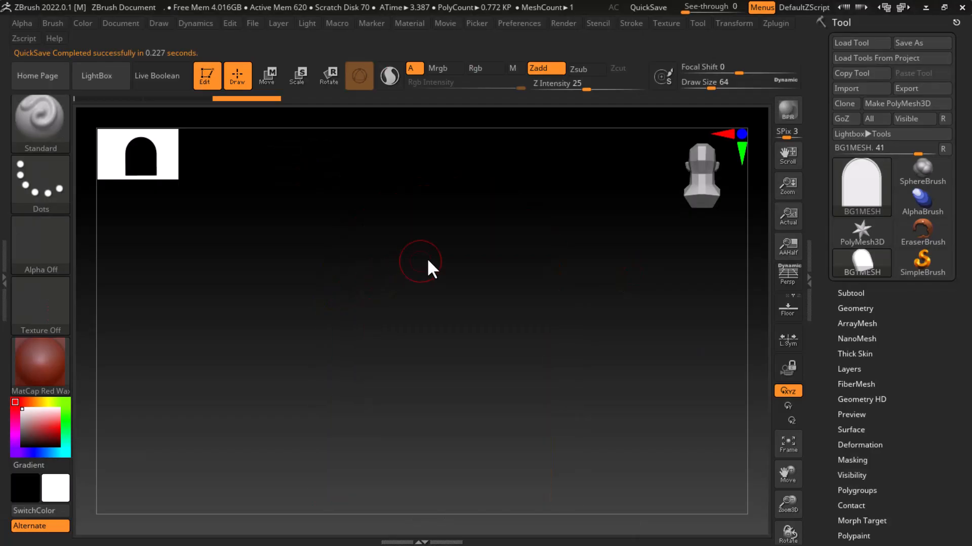
Switch to Maya and inspect the vertices along the arch's upper rim
{"action": "left_click_drag", "start_coordinate": [644, 287], "coordinate": [647, 328]}
{"action": "key", "text": "alt+Tab"}
{"action": "left_click_drag", "start_coordinate": [529, 182], "coordinate": [523, 177], "text": "alt"}
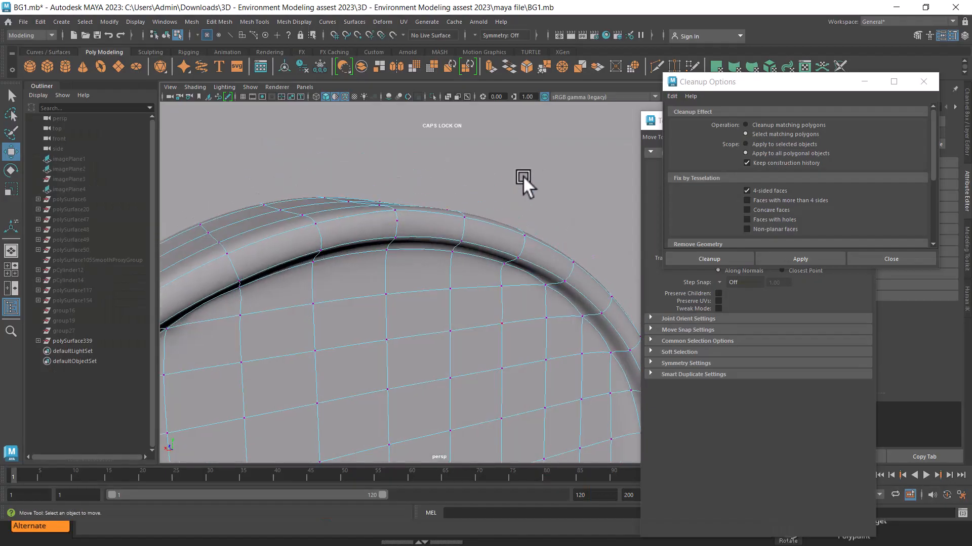
{"action": "left_click", "coordinate": [394, 211]}
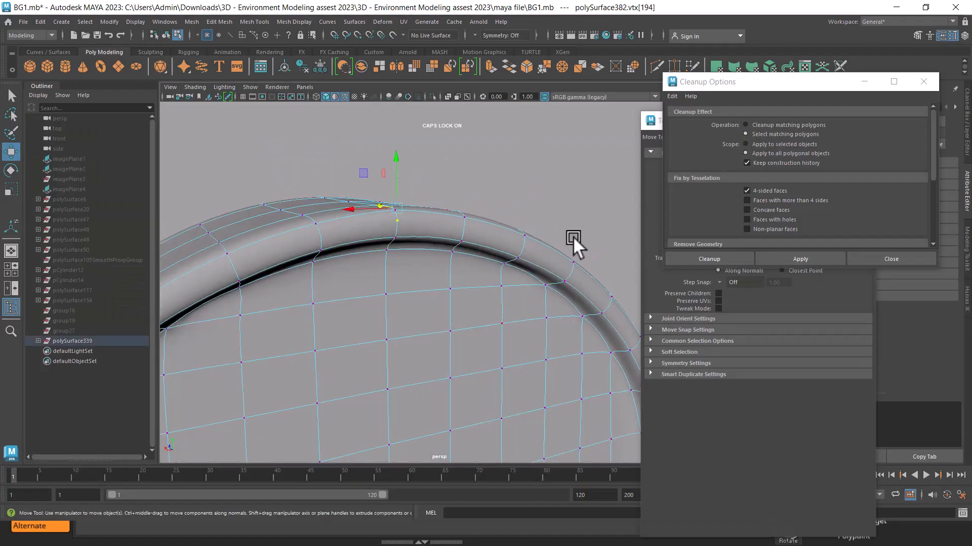
{"action": "left_click", "coordinate": [573, 236]}
{"action": "left_click_drag", "start_coordinate": [455, 222], "coordinate": [572, 221], "text": "alt"}
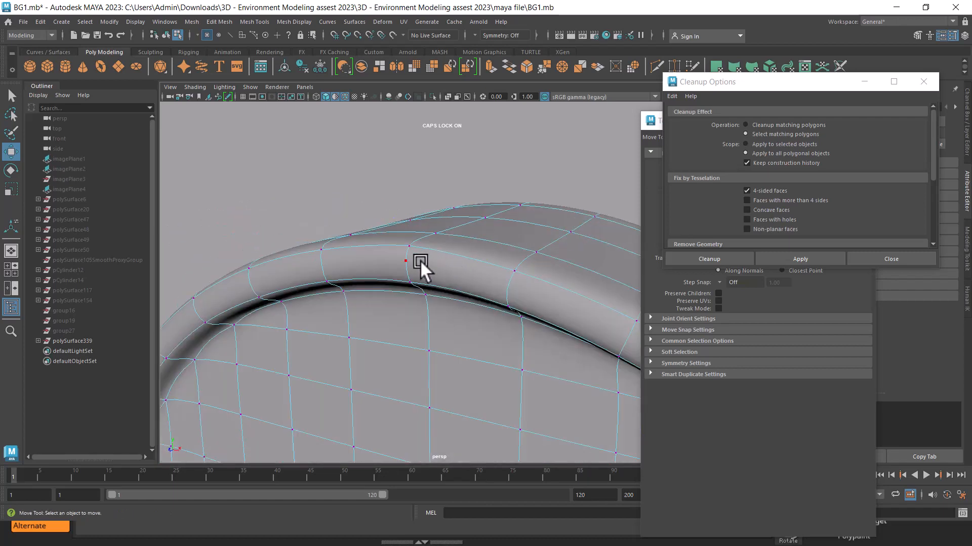
{"action": "left_click", "coordinate": [401, 260]}
{"action": "left_click", "coordinate": [469, 263]}
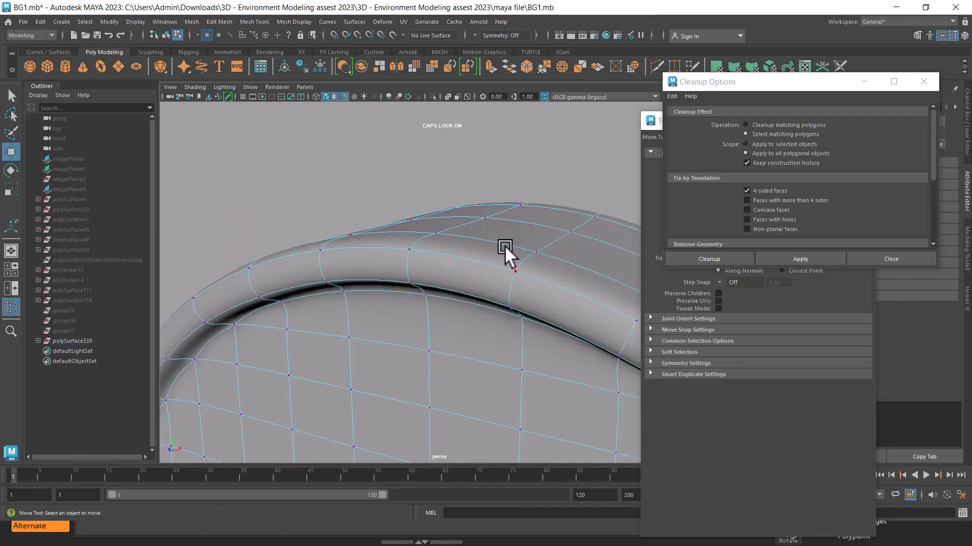
Check the vertices across the arch's outer top surface and return to object selection with the whole wall selected
{"action": "left_click_drag", "start_coordinate": [456, 256], "coordinate": [444, 283], "text": "alt"}
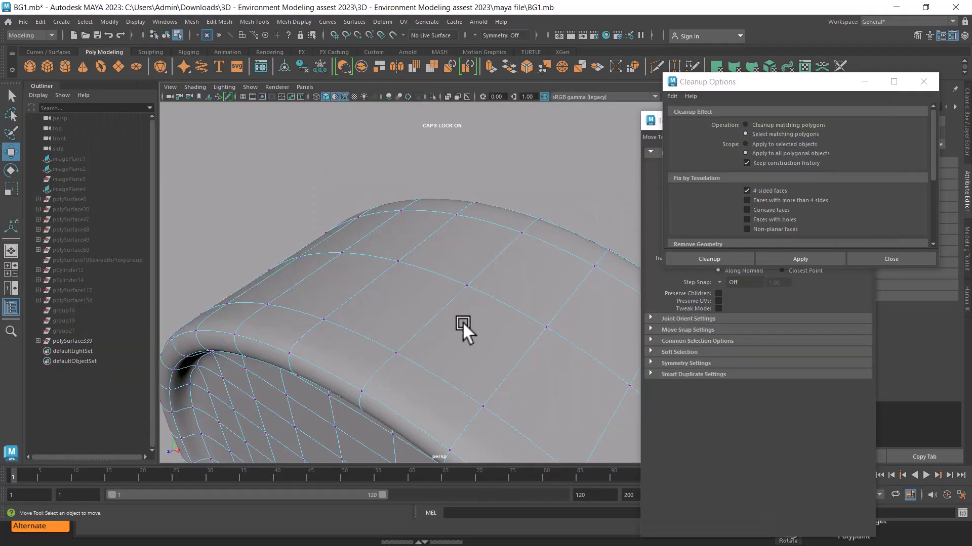
{"action": "left_click", "coordinate": [469, 286]}
{"action": "left_click_drag", "start_coordinate": [471, 287], "coordinate": [429, 239], "text": "alt"}
{"action": "right_click_drag", "start_coordinate": [429, 240], "coordinate": [601, 108]}
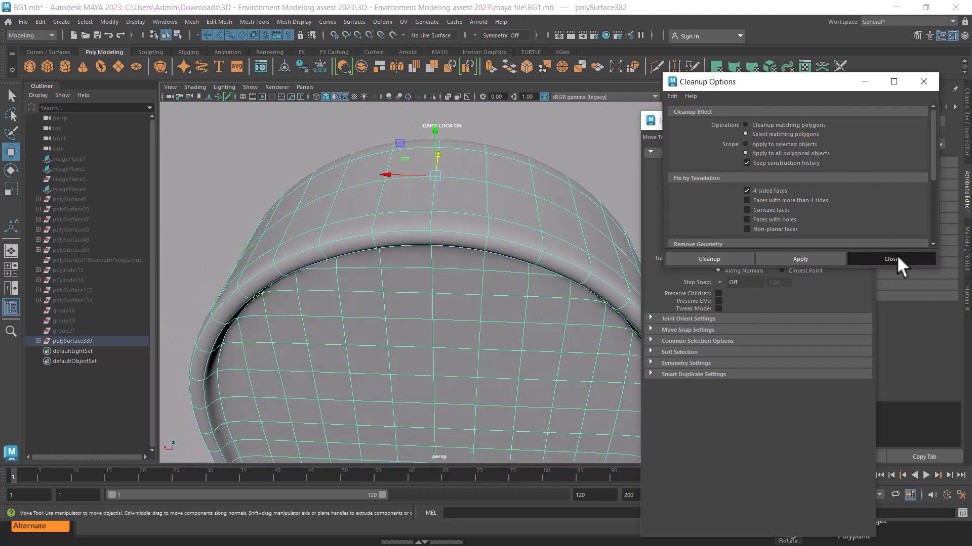
Close the Cleanup options and tool settings windows and frame the whole arched wall
{"action": "left_click", "coordinate": [895, 256]}
{"action": "left_click", "coordinate": [859, 121]}
{"action": "mouse_move", "coordinate": [618, 260]}
{"action": "left_mouse_down", "text": "alt"}
{"action": "mouse_move", "coordinate": [525, 231]}
{"action": "mouse_move", "coordinate": [614, 250]}
{"action": "left_mouse_up", "text": "alt"}
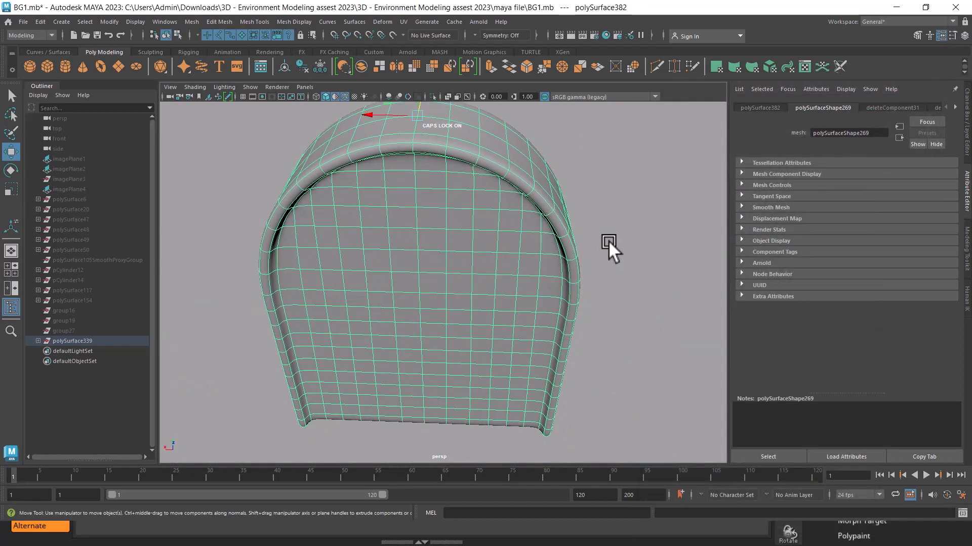
{"action": "key", "text": "f"}
Export the selected wall as an OBJ file named BG2MESH in the BG folder on the desktop
{"action": "left_click", "coordinate": [22, 21]}
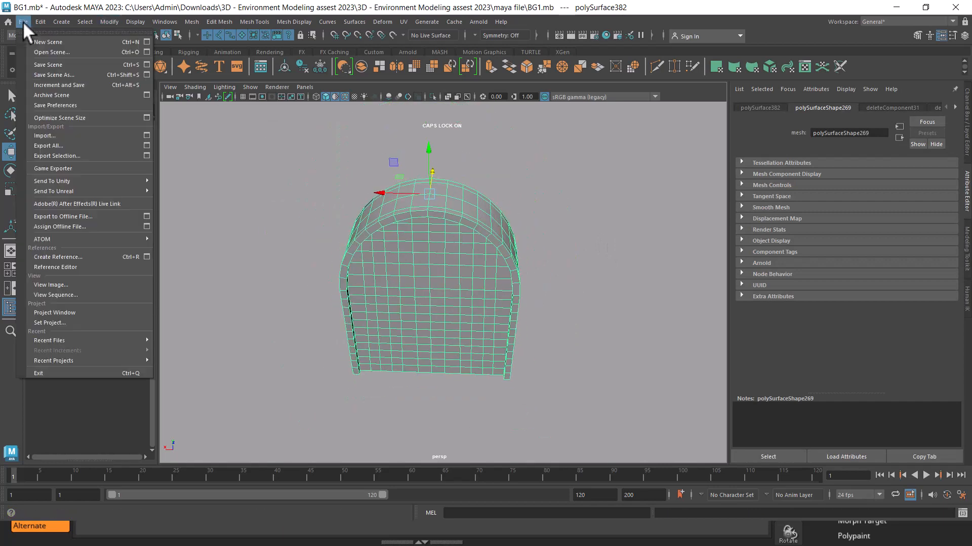
{"action": "left_click", "coordinate": [72, 155]}
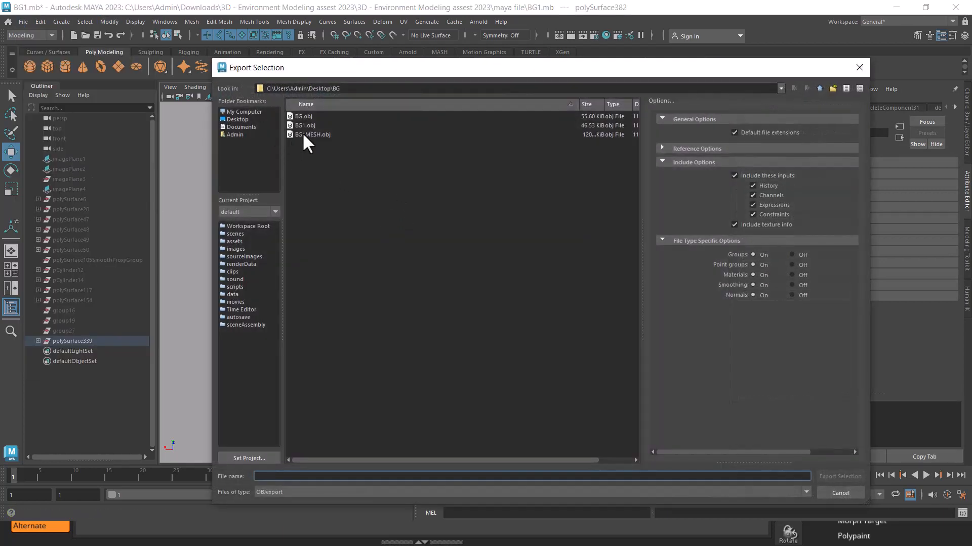
{"action": "left_click", "coordinate": [304, 134]}
{"action": "left_click", "coordinate": [268, 477]}
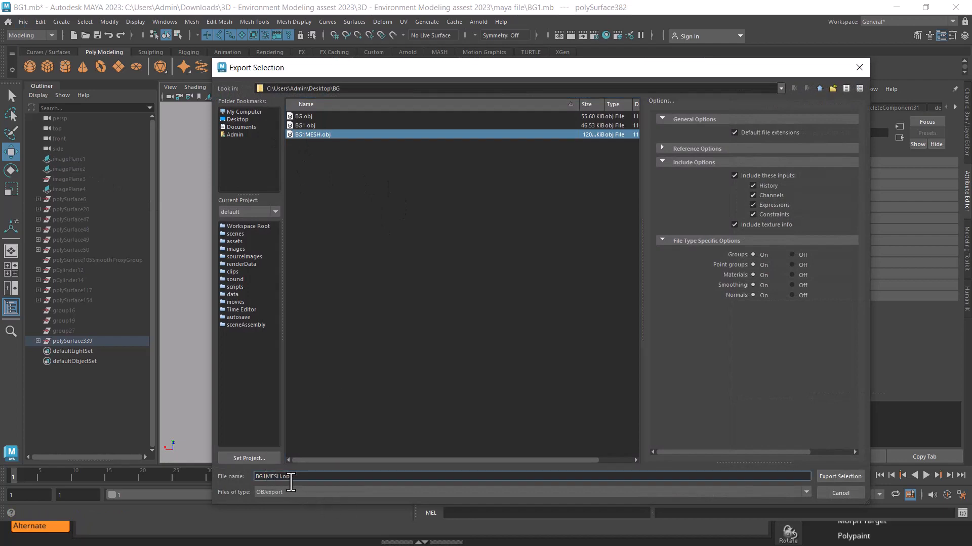
{"action": "key", "text": "BackSpace"}
{"action": "type", "text": "2"}
{"action": "key", "text": "Return"}
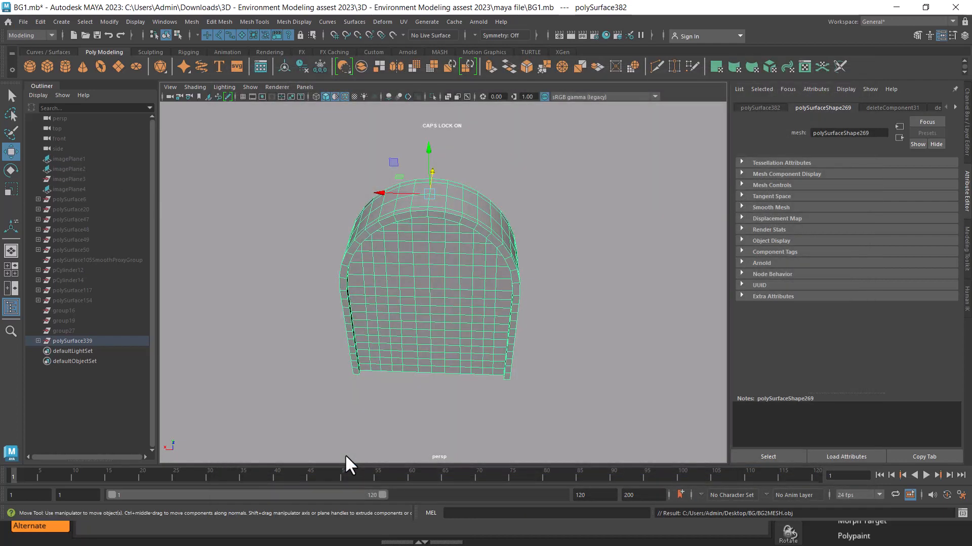
Switch to ZBrush and fully initialize it to discard the previously imported mesh
{"action": "key", "text": "alt+Tab"}
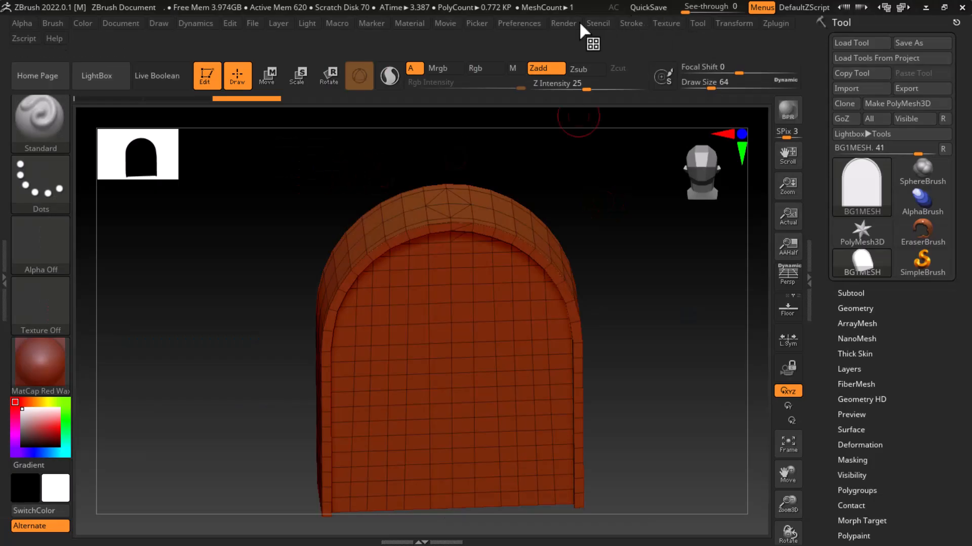
{"action": "left_click", "coordinate": [521, 25]}
{"action": "left_click", "coordinate": [540, 49]}
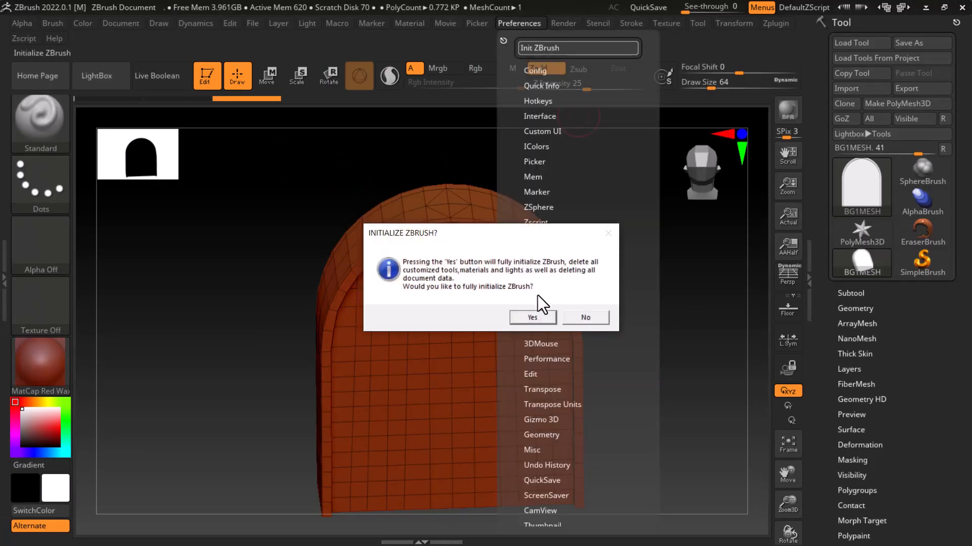
{"action": "left_click", "coordinate": [533, 316]}
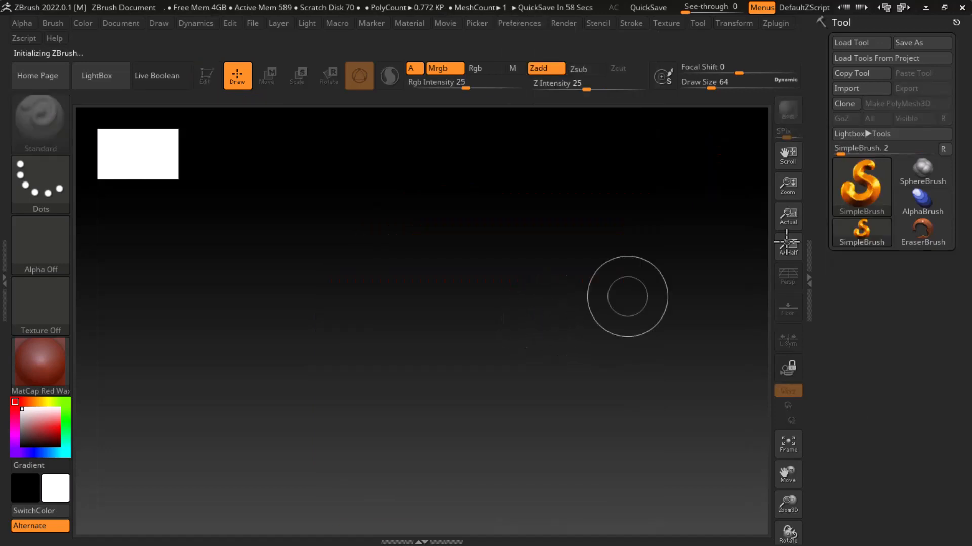
Import BG2MESH.obj, place it on the canvas in edit mode, and show its polyframe
{"action": "left_click", "coordinate": [861, 89]}
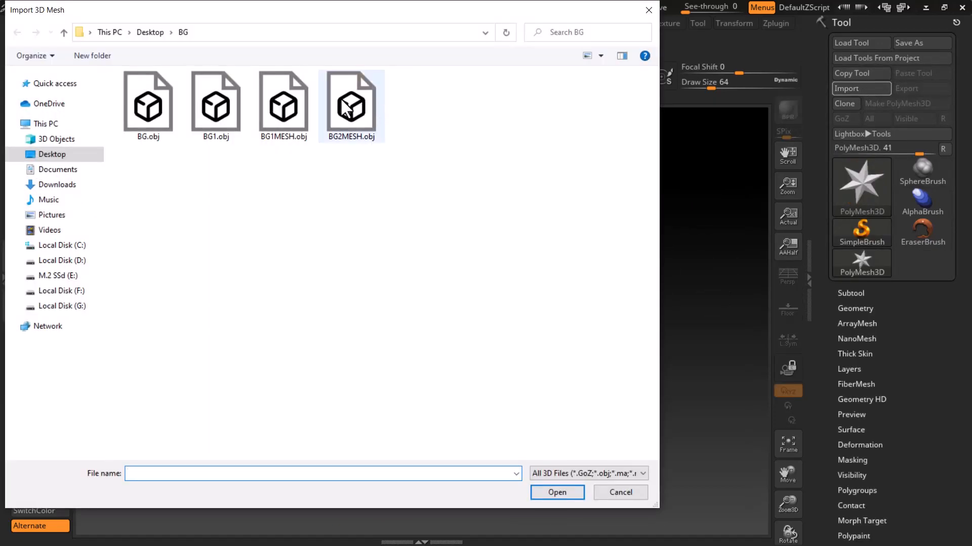
{"action": "double_click", "coordinate": [360, 104]}
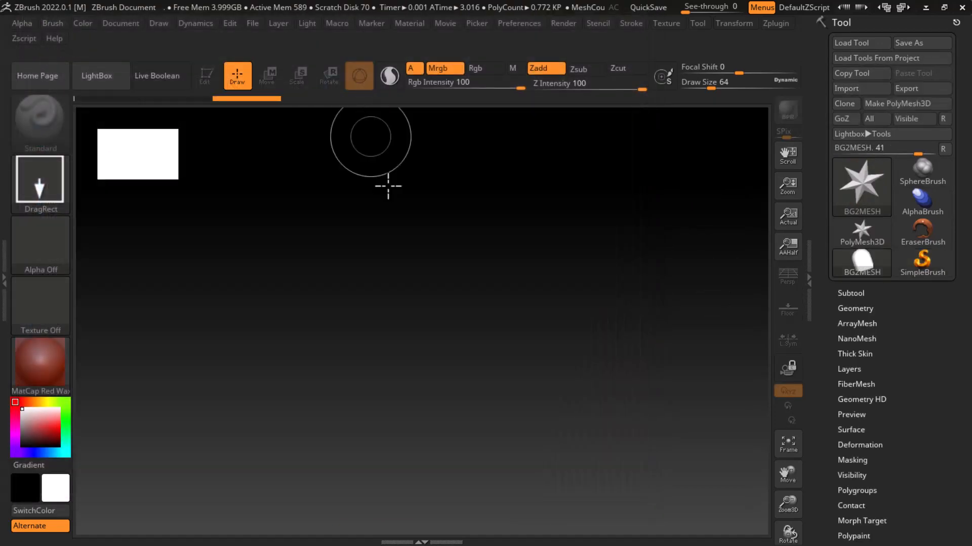
{"action": "mouse_move", "coordinate": [455, 345]}
{"action": "left_mouse_down"}
{"action": "mouse_move", "coordinate": [466, 498]}
{"action": "mouse_move", "coordinate": [445, 503]}
{"action": "left_mouse_up"}
{"action": "key", "text": "t"}
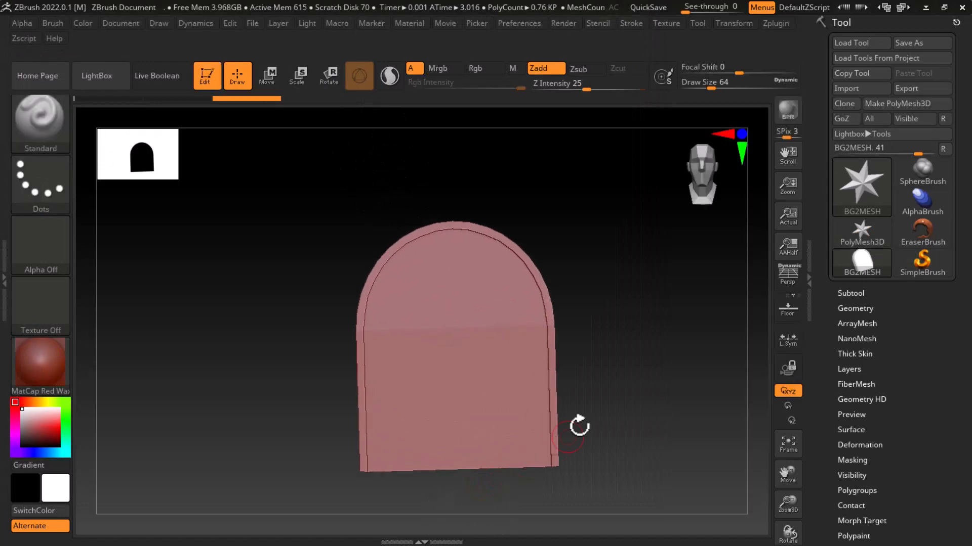
{"action": "key", "text": "shift+f"}
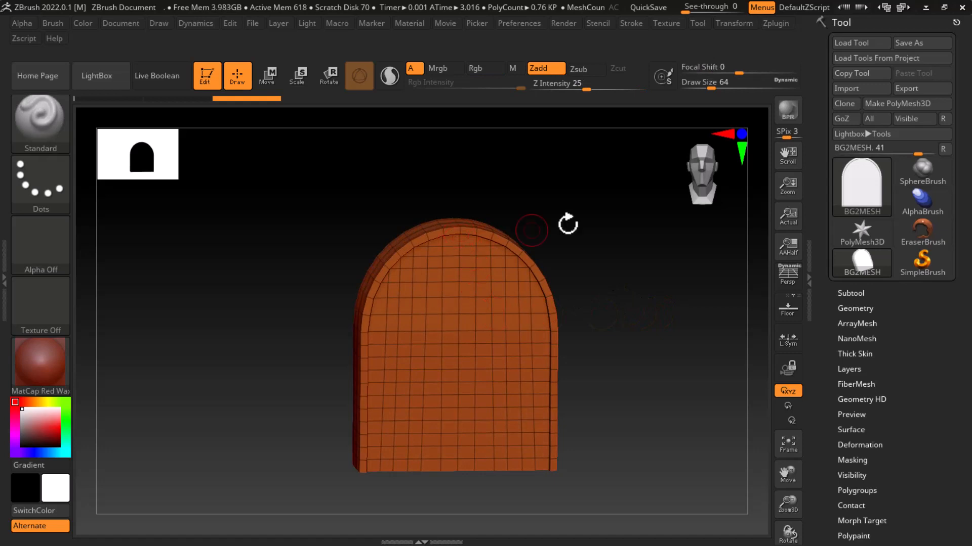
Try subdividing the wall mesh once with smoothing enabled, and undo the subdivision
{"action": "mouse_move", "coordinate": [567, 223]}
{"action": "left_mouse_down"}
{"action": "mouse_move", "coordinate": [594, 351]}
{"action": "mouse_move", "coordinate": [724, 341]}
{"action": "mouse_move", "coordinate": [698, 339]}
{"action": "mouse_move", "coordinate": [676, 386]}
{"action": "mouse_move", "coordinate": [681, 371]}
{"action": "mouse_move", "coordinate": [690, 399]}
{"action": "mouse_move", "coordinate": [676, 349]}
{"action": "left_mouse_up"}
{"action": "key", "text": "ctrl"}
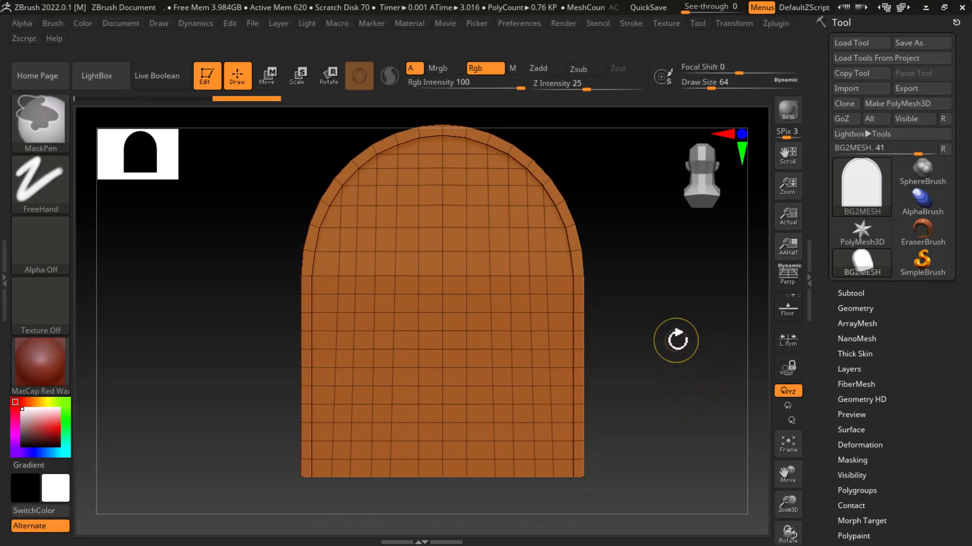
{"action": "key", "text": "ctrl+d"}
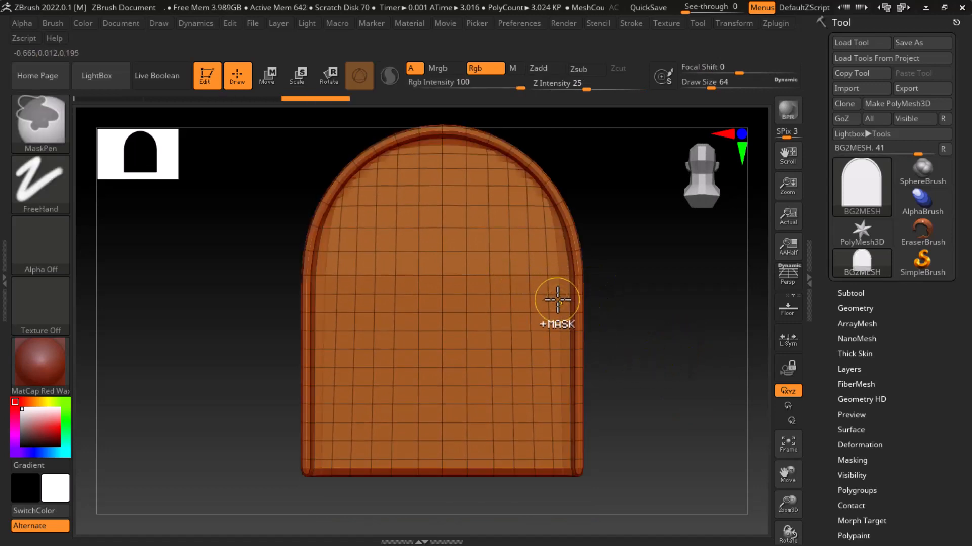
{"action": "key", "text": "ctrl+z"}
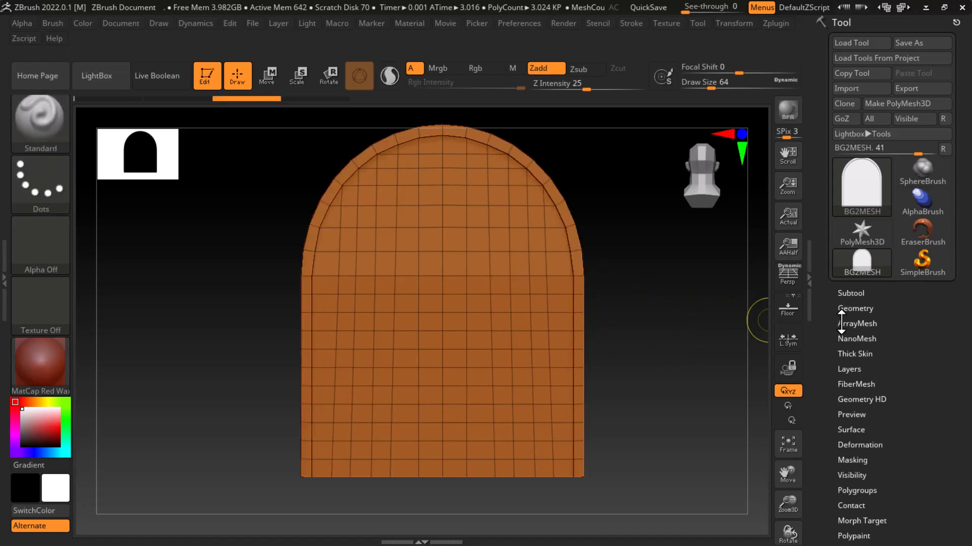
Subdivide the wall mesh twice with Smt off and twice more with Smt on, up to subdivision level 5
{"action": "left_click", "coordinate": [841, 311]}
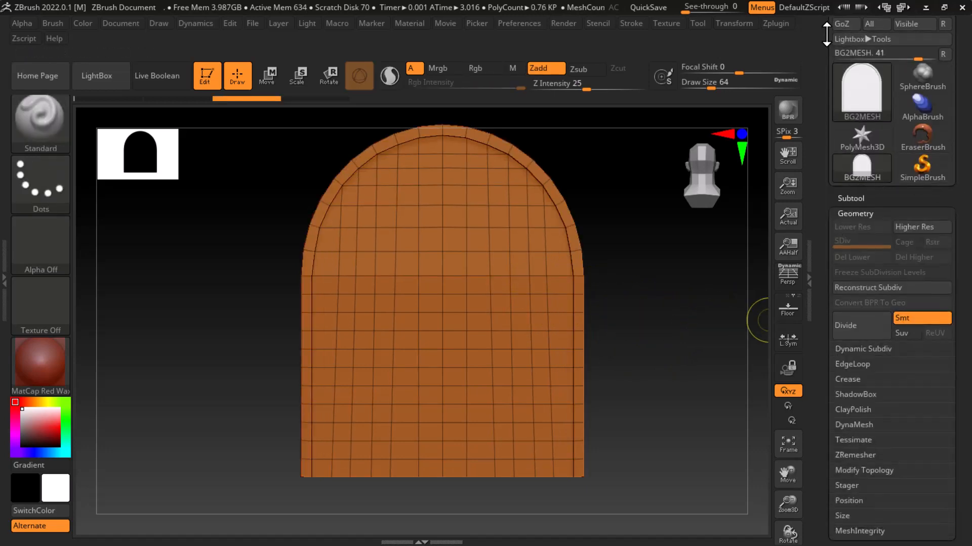
{"action": "left_click_drag", "start_coordinate": [820, 60], "coordinate": [835, 152]}
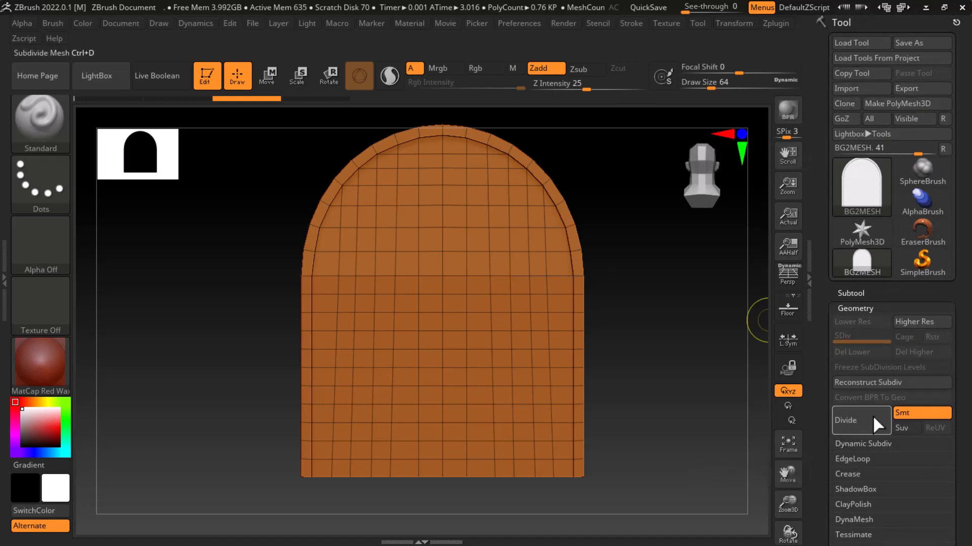
{"action": "left_click", "coordinate": [912, 412]}
{"action": "left_click", "coordinate": [855, 420]}
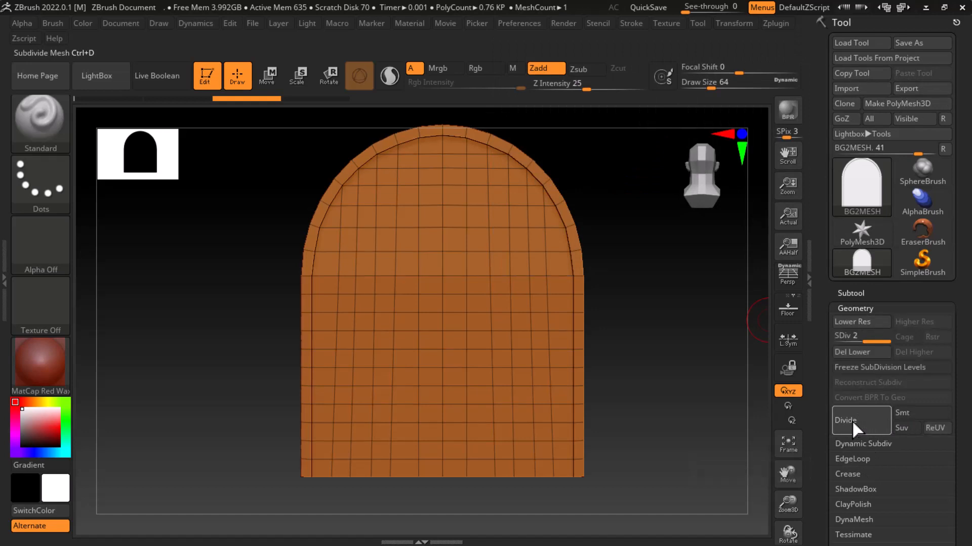
{"action": "left_click", "coordinate": [871, 418]}
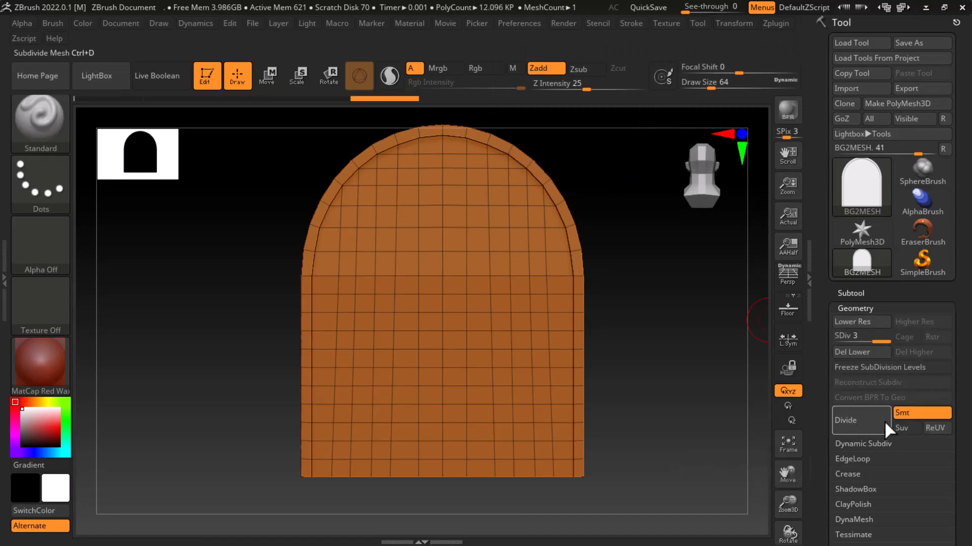
{"action": "left_click", "coordinate": [855, 421]}
{"action": "left_click", "coordinate": [853, 421]}
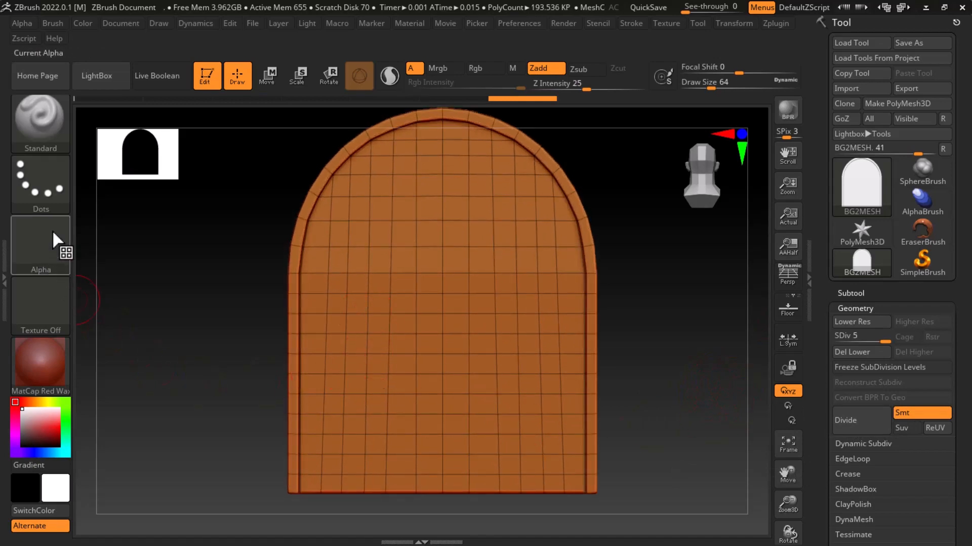
Switch to the image viewer to check the door reference 1.jpg, and minimize it
{"action": "key", "text": "alt+Tab"}
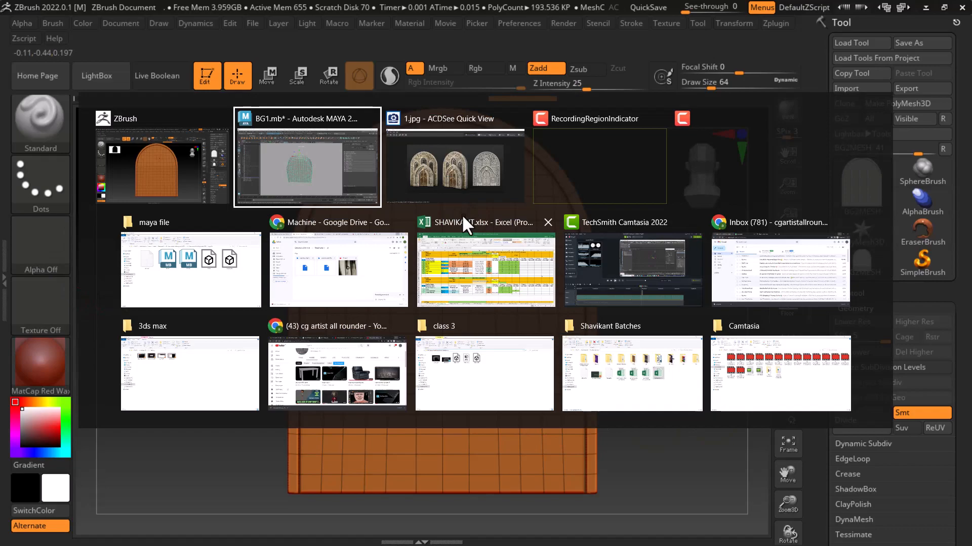
{"action": "left_click", "coordinate": [425, 166]}
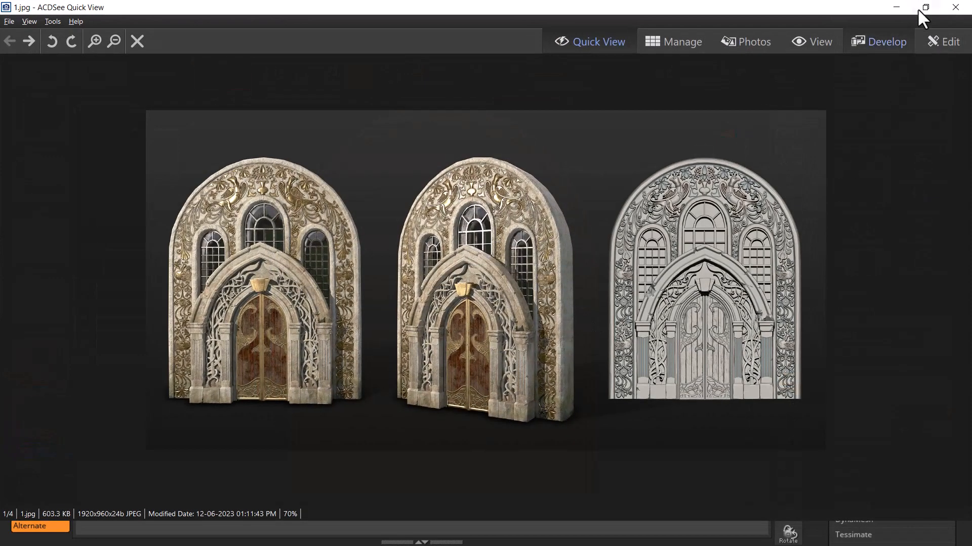
{"action": "left_click", "coordinate": [896, 7]}
Switch to File Explorer, open the project's texture folder and select its folder path, and return to ZBrush
{"action": "key", "text": "alt+Tab"}
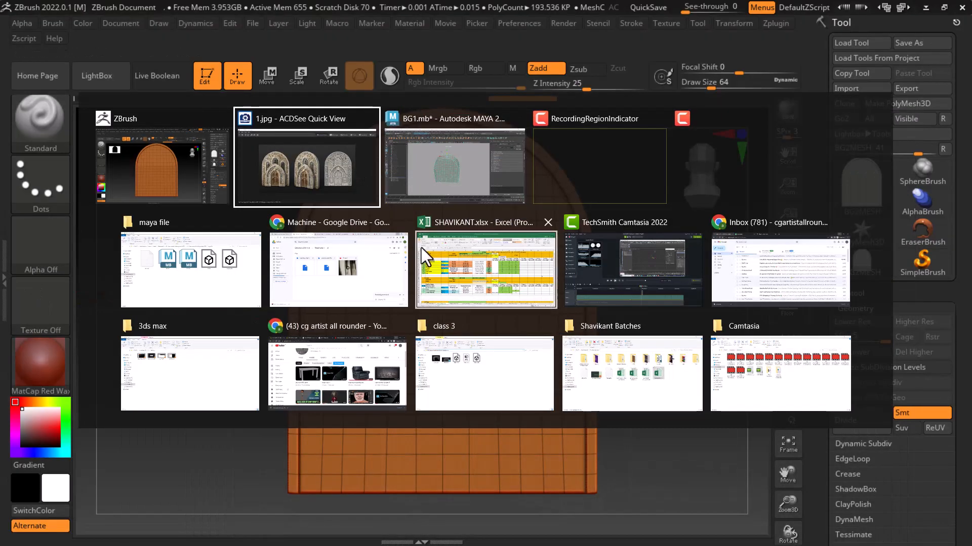
{"action": "left_click", "coordinate": [203, 277]}
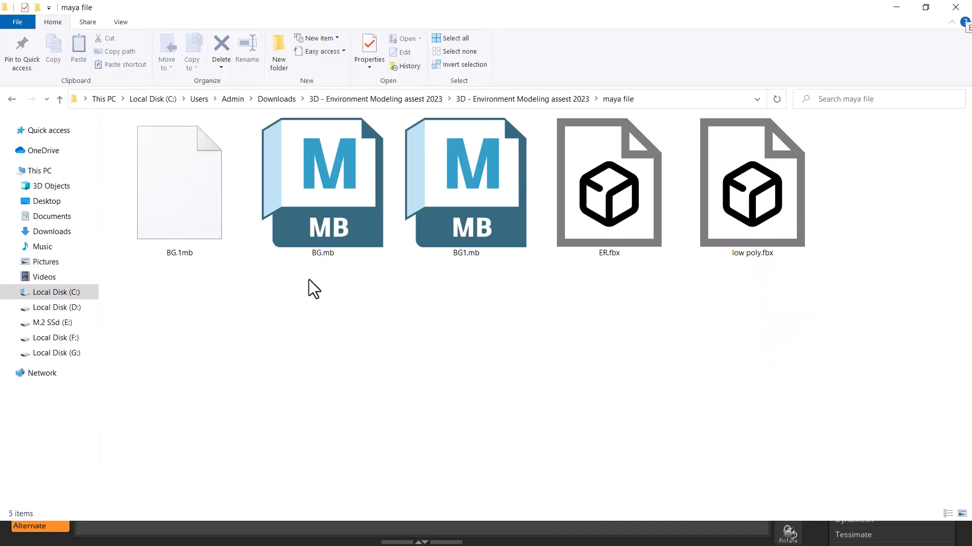
{"action": "left_click", "coordinate": [412, 101]}
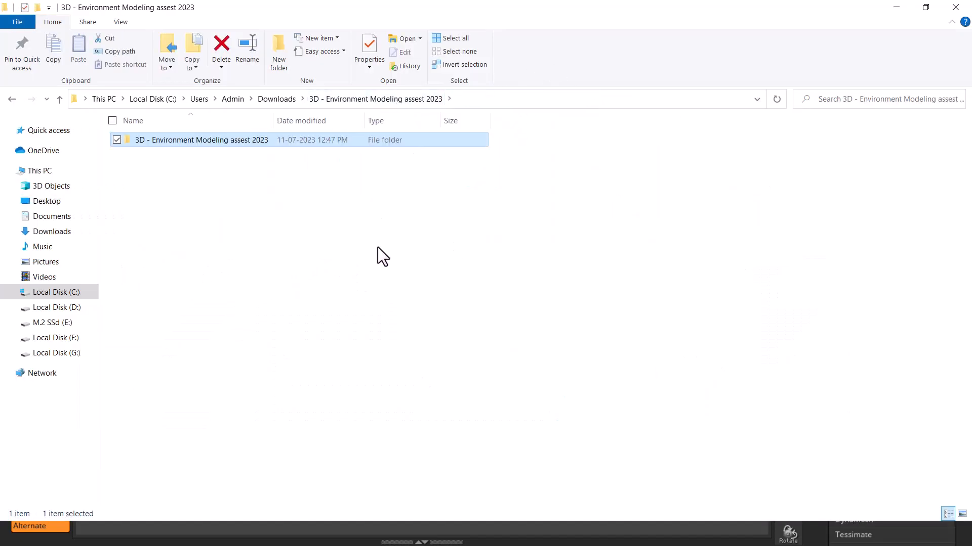
{"action": "double_click", "coordinate": [214, 144]}
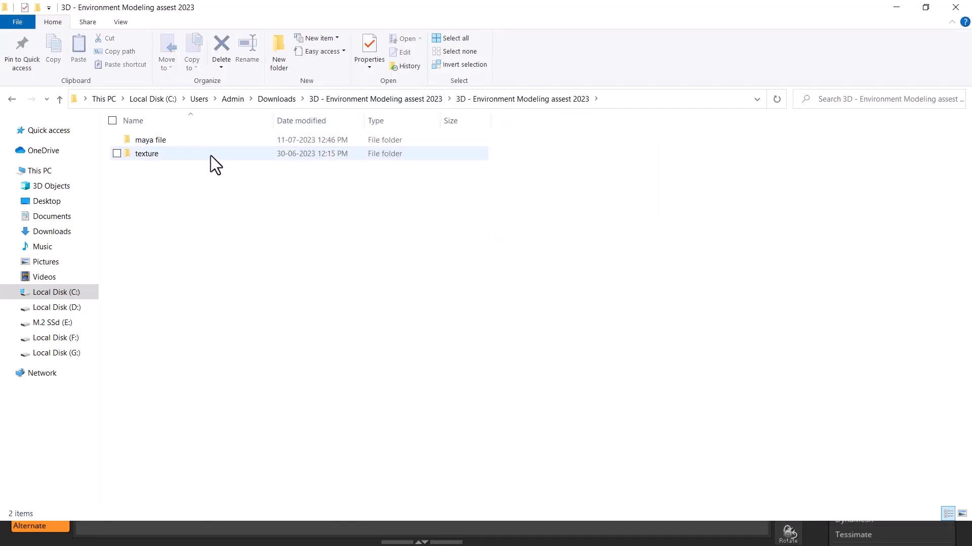
{"action": "double_click", "coordinate": [180, 151]}
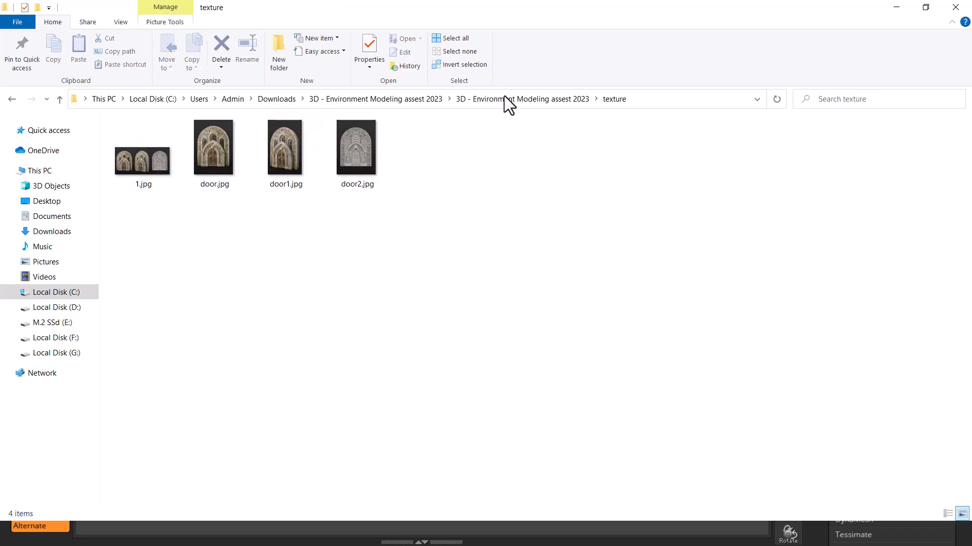
{"action": "left_click", "coordinate": [661, 100]}
{"action": "key", "text": "ctrl+c"}
{"action": "key", "text": "alt+Tab"}
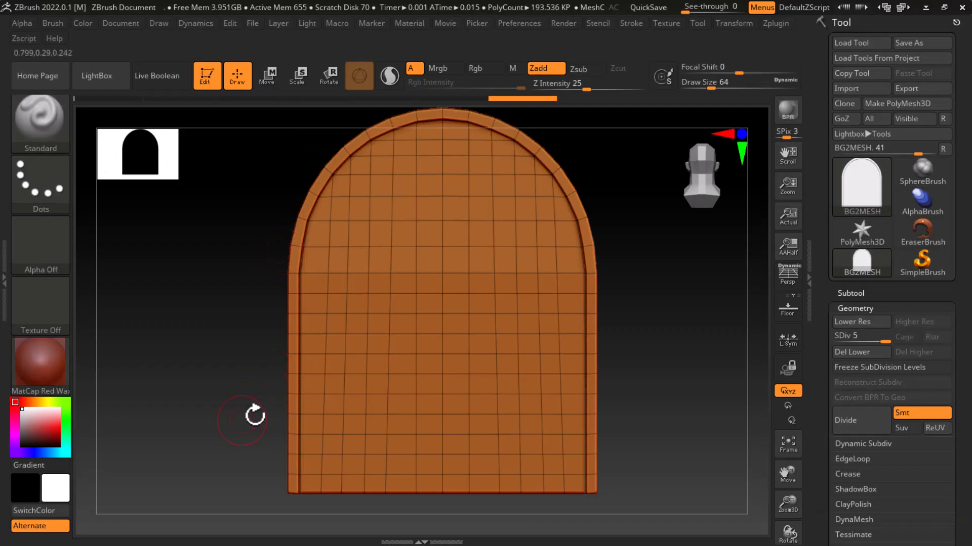
{"action": "left_click_drag", "start_coordinate": [655, 358], "coordinate": [635, 344], "text": "alt"}
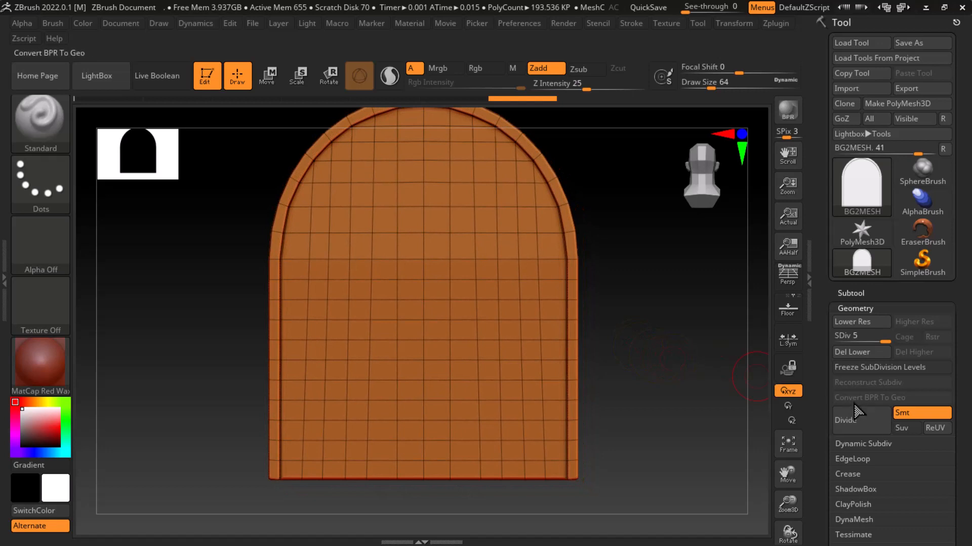
Import the door2 image from the project's texture folder as the wall's texture map
{"action": "left_click_drag", "start_coordinate": [824, 393], "coordinate": [817, 261]}
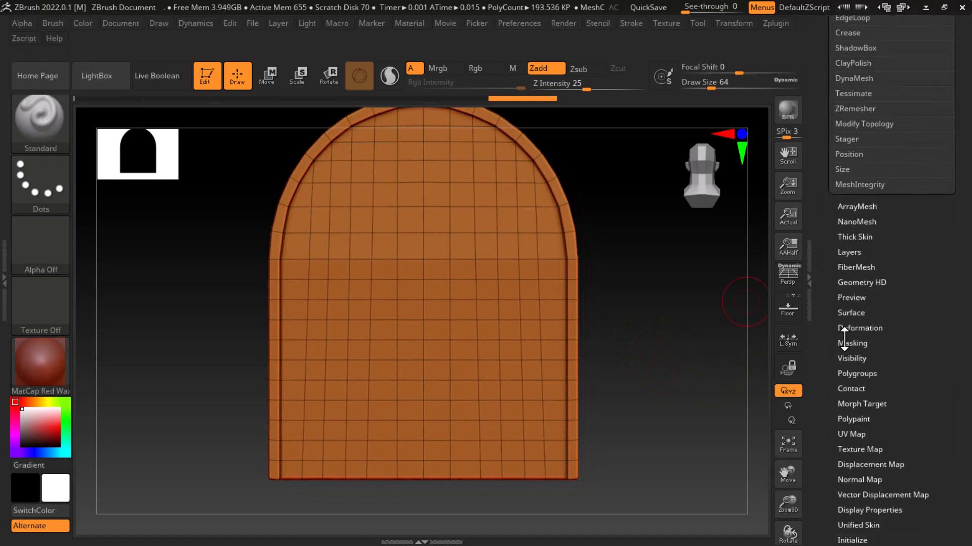
{"action": "left_click_drag", "start_coordinate": [835, 443], "coordinate": [851, 397]}
{"action": "left_click", "coordinate": [852, 392]}
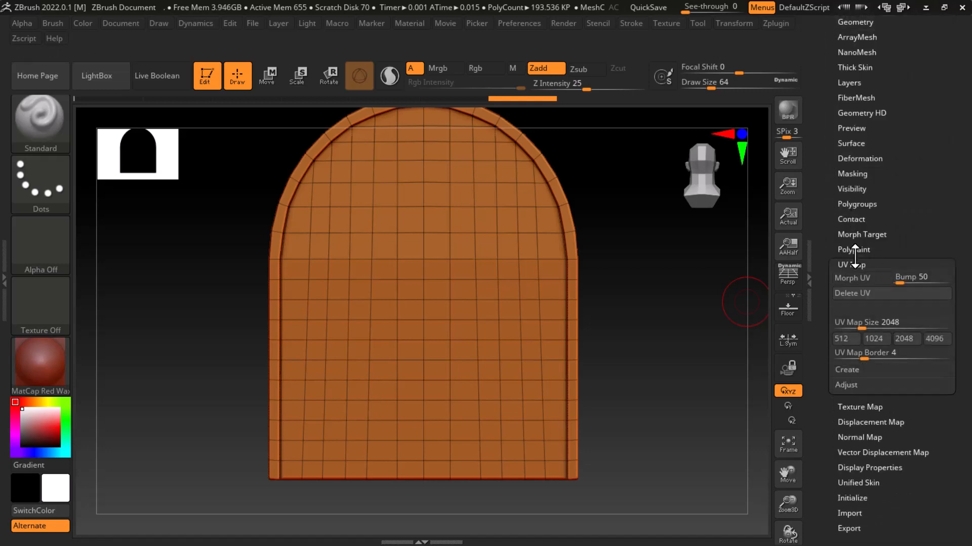
{"action": "left_click", "coordinate": [862, 408]}
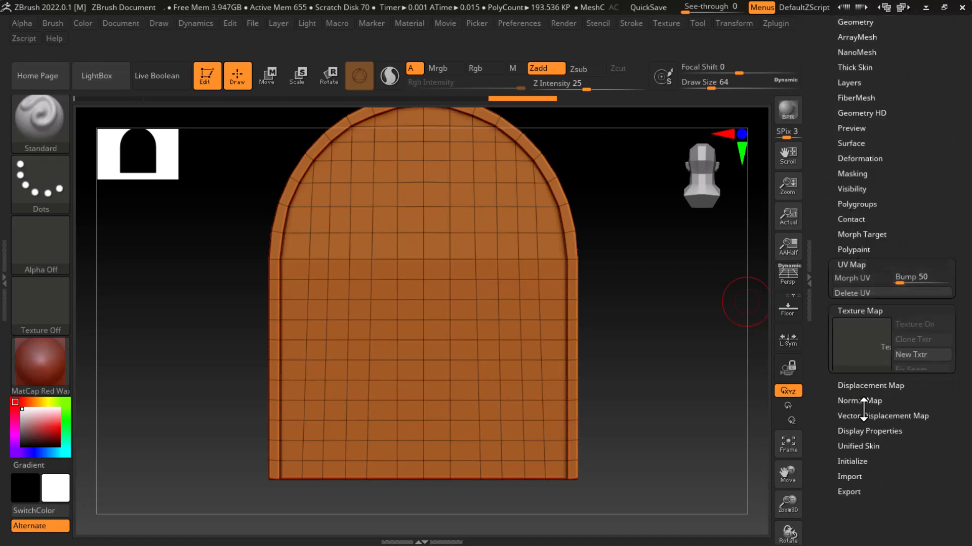
{"action": "left_click", "coordinate": [848, 329]}
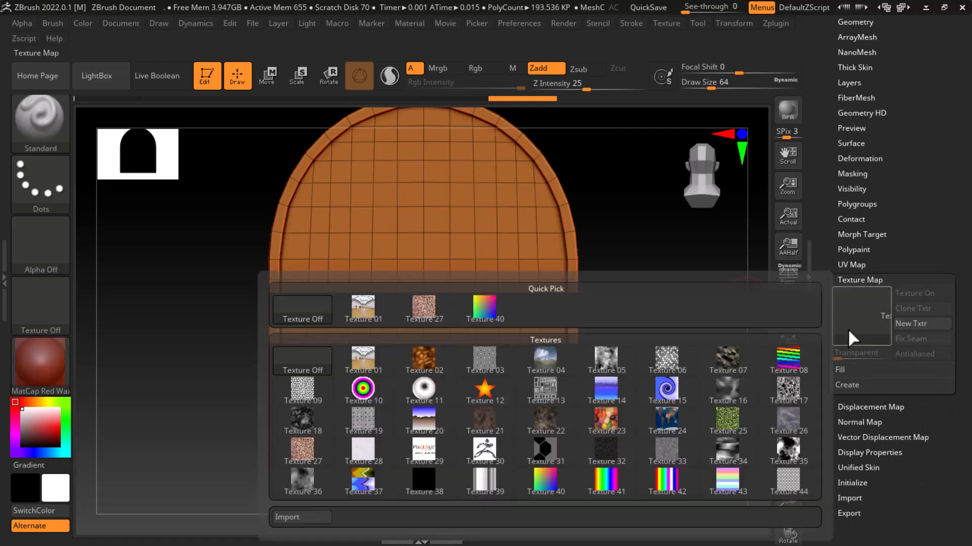
{"action": "left_click", "coordinate": [298, 518]}
{"action": "key", "text": "ctrl+v"}
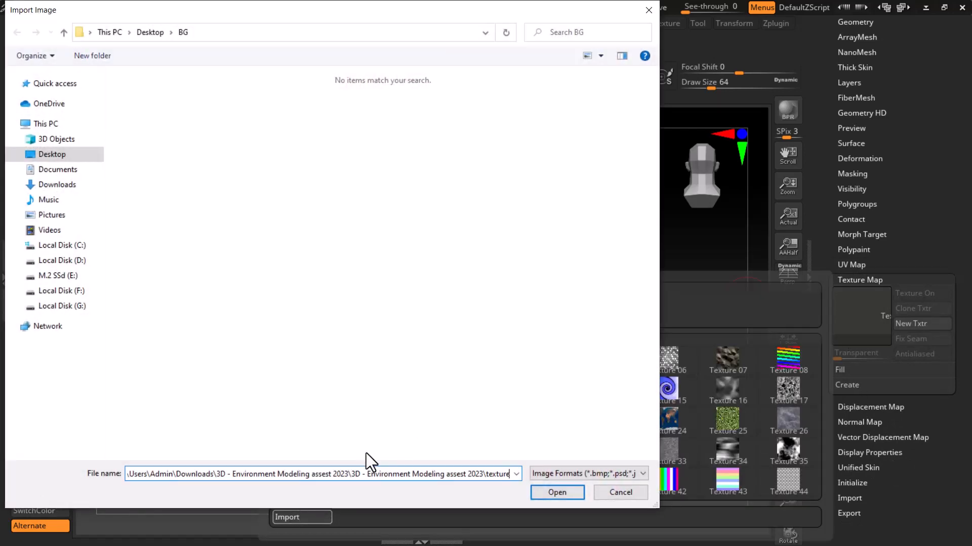
{"action": "key", "text": "Return"}
{"action": "left_click", "coordinate": [351, 105]}
{"action": "double_click", "coordinate": [351, 104]}
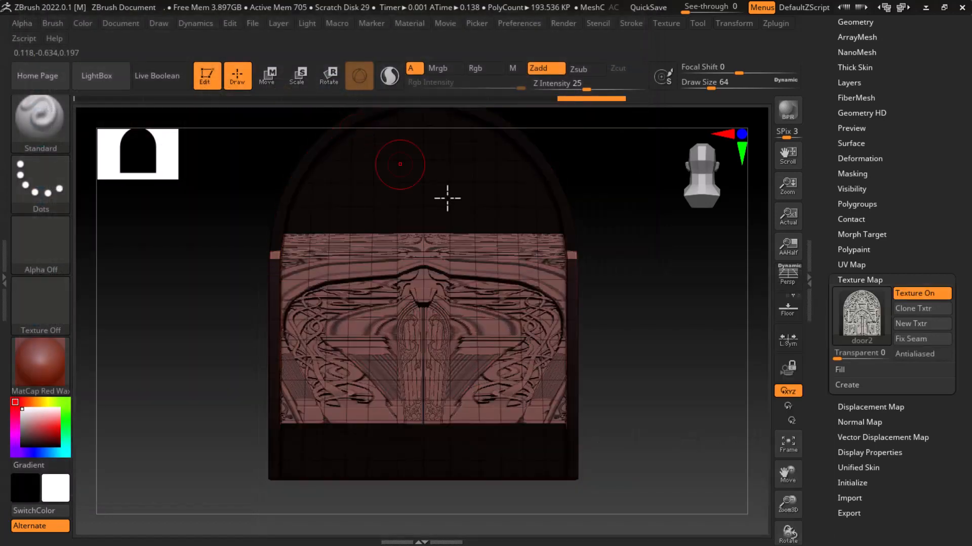
Try to create planar UVs (Uvp) for the wall at subdivision level 5
{"action": "left_click", "coordinate": [860, 266]}
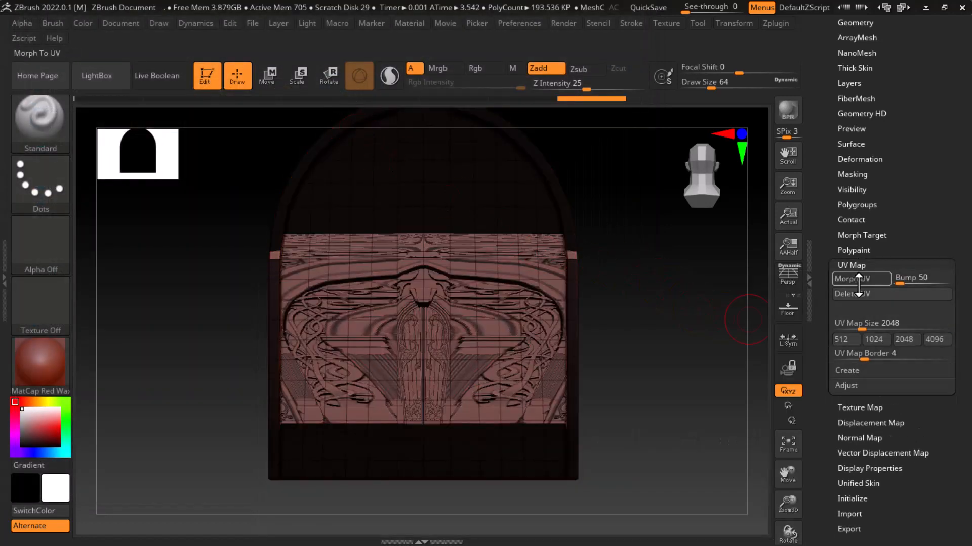
{"action": "left_click", "coordinate": [855, 370]}
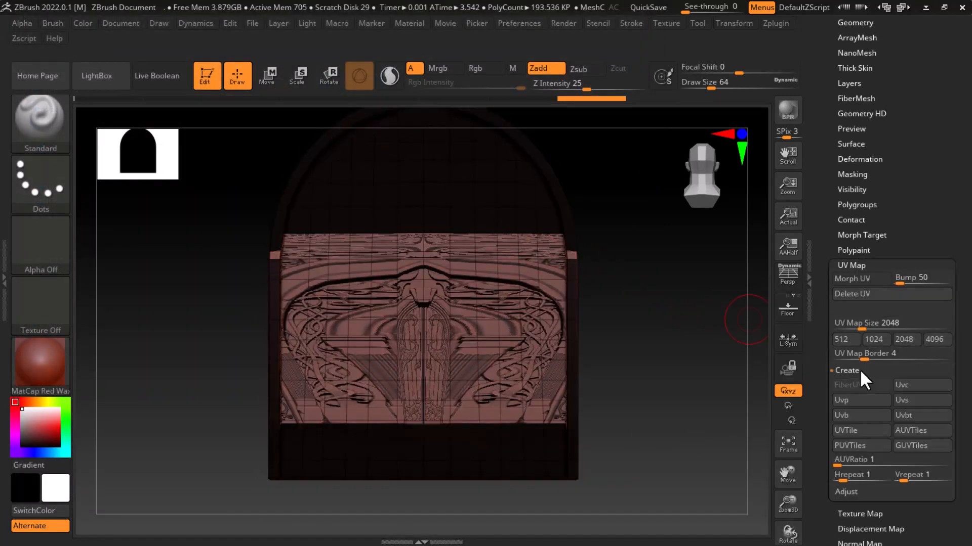
{"action": "left_click", "coordinate": [862, 400]}
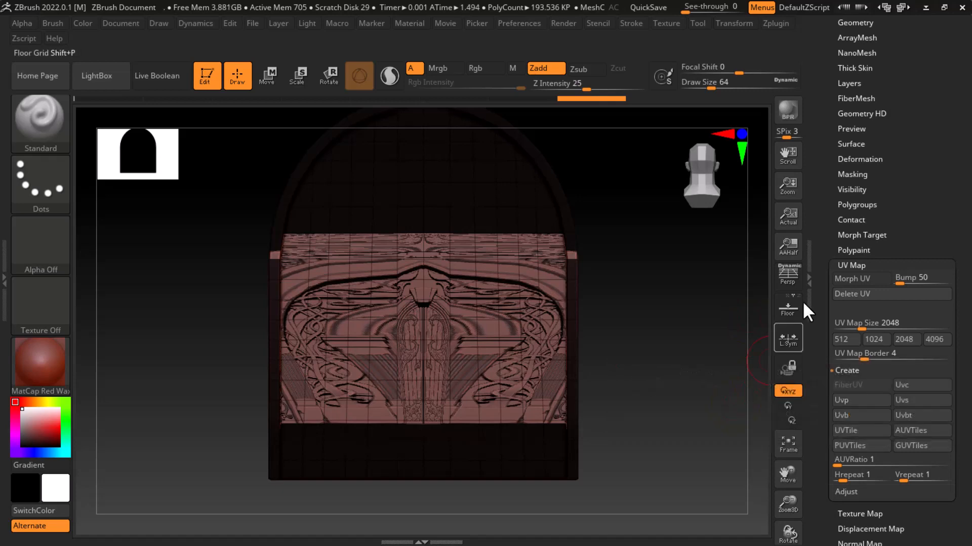
Lower the wall to subdivision level 1 and create planar UVs (Uvp) for it
{"action": "scroll", "coordinate": [833, 256], "scroll_direction": "up", "scroll_amount": 5}
{"action": "left_click", "coordinate": [855, 224]}
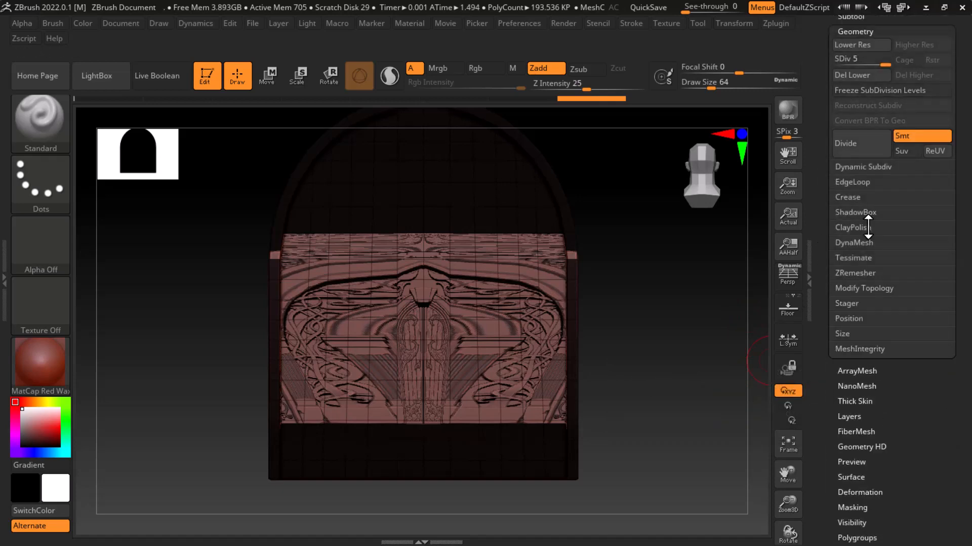
{"action": "scroll", "coordinate": [829, 251], "scroll_direction": "down", "scroll_amount": 8}
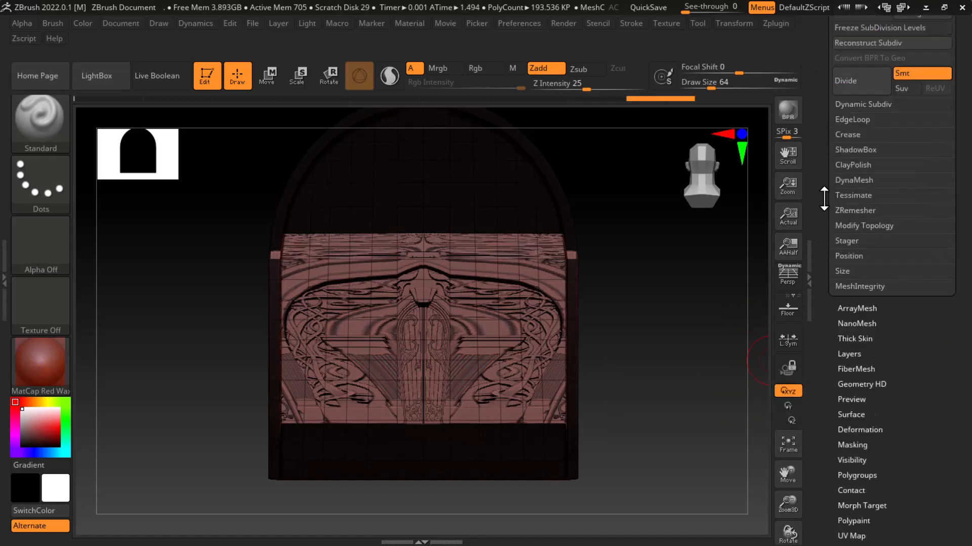
{"action": "left_click", "coordinate": [849, 276]}
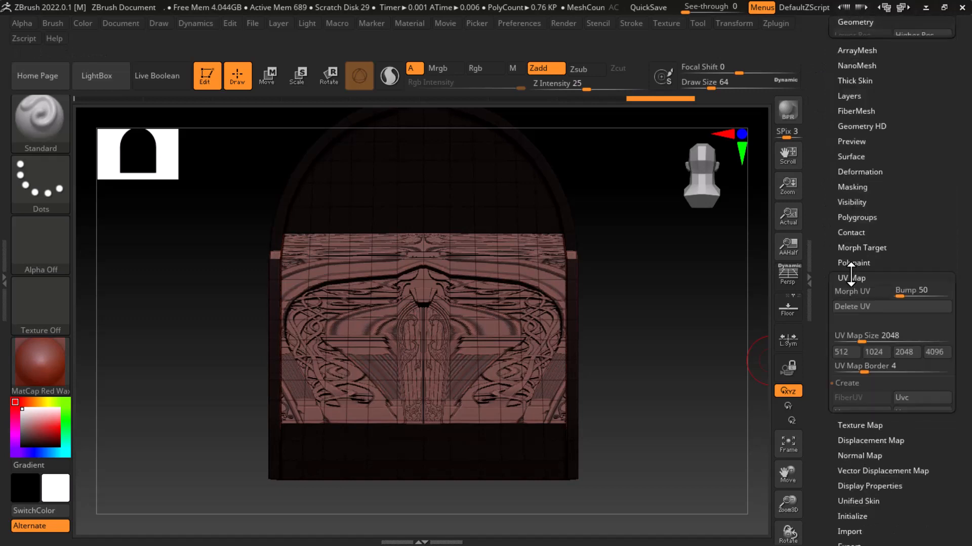
{"action": "left_click", "coordinate": [861, 403]}
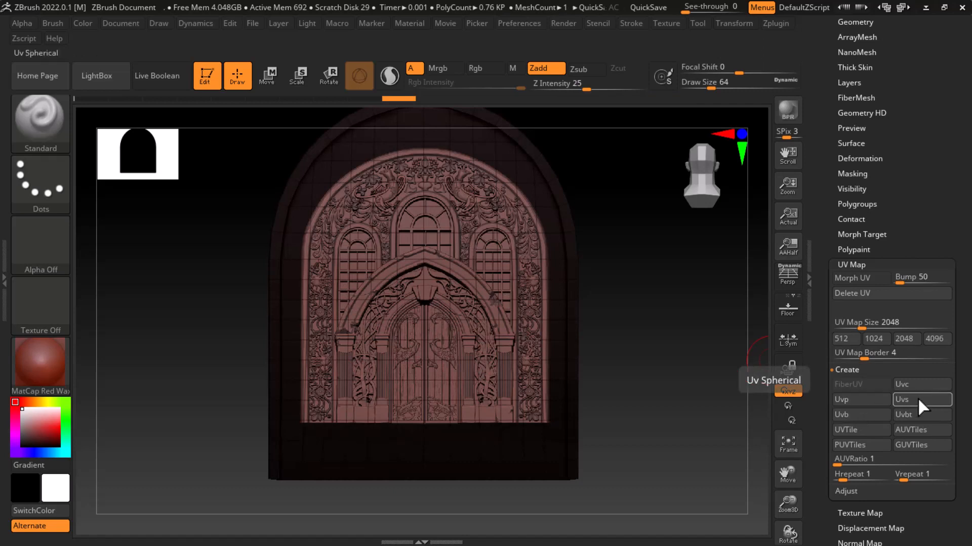
Try the spherical (Uvs), box (Uvb) and Uvbt mappings on the wall, and reapply the planar UVs (Uvp)
{"action": "left_click", "coordinate": [918, 397]}
{"action": "left_click", "coordinate": [860, 414]}
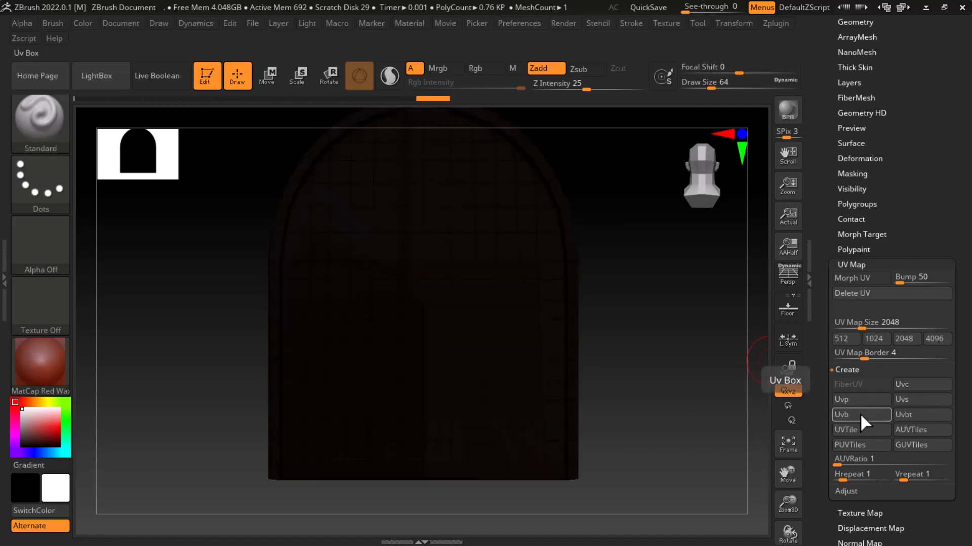
{"action": "left_click", "coordinate": [904, 413]}
{"action": "left_click", "coordinate": [910, 414]}
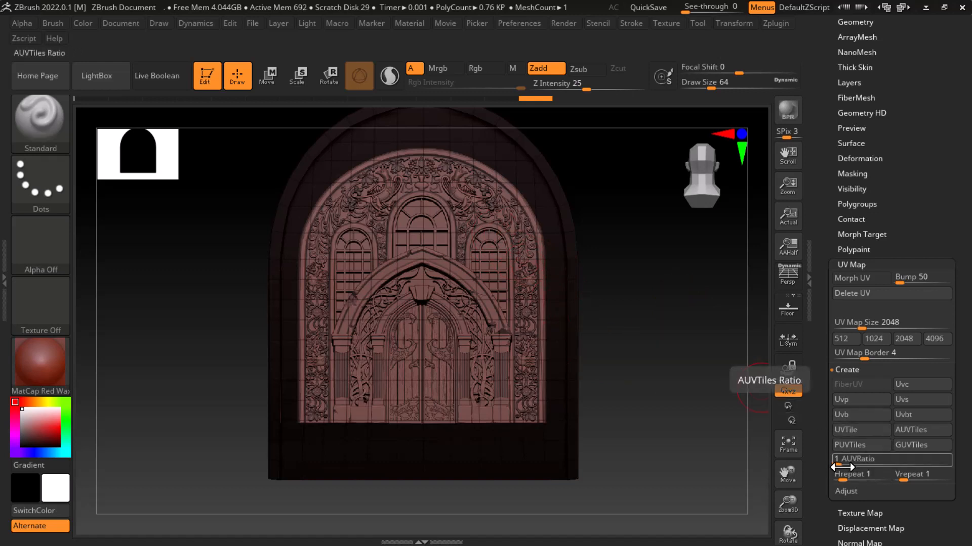
{"action": "left_click_drag", "start_coordinate": [840, 465], "coordinate": [814, 472]}
{"action": "left_click", "coordinate": [855, 400]}
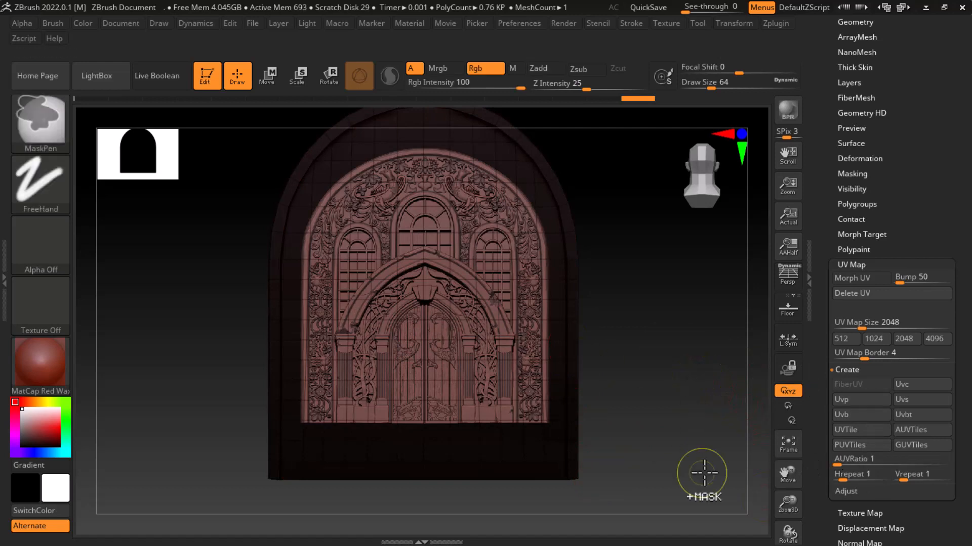
Return the wall mesh to subdivision level 5
{"action": "scroll", "coordinate": [838, 244], "scroll_direction": "up", "scroll_amount": 5}
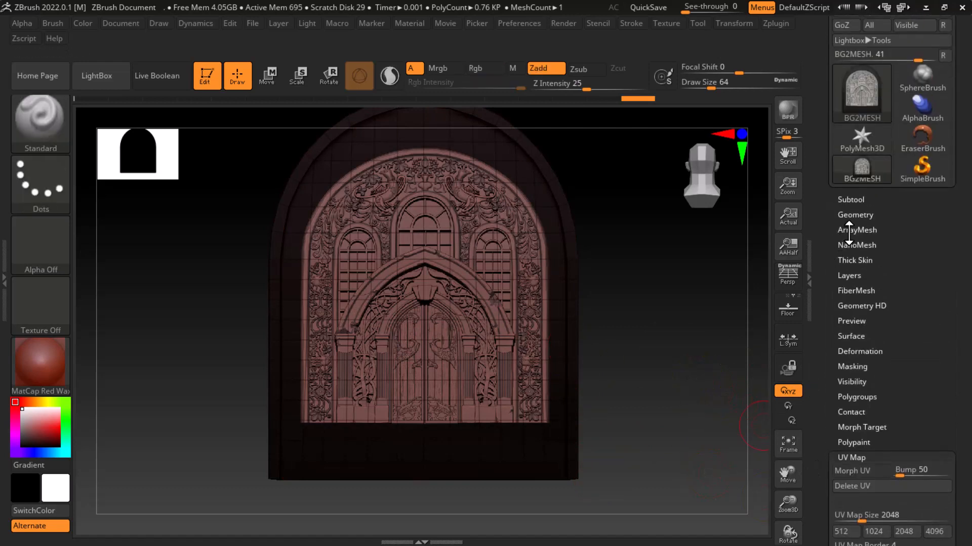
{"action": "left_click", "coordinate": [852, 215]}
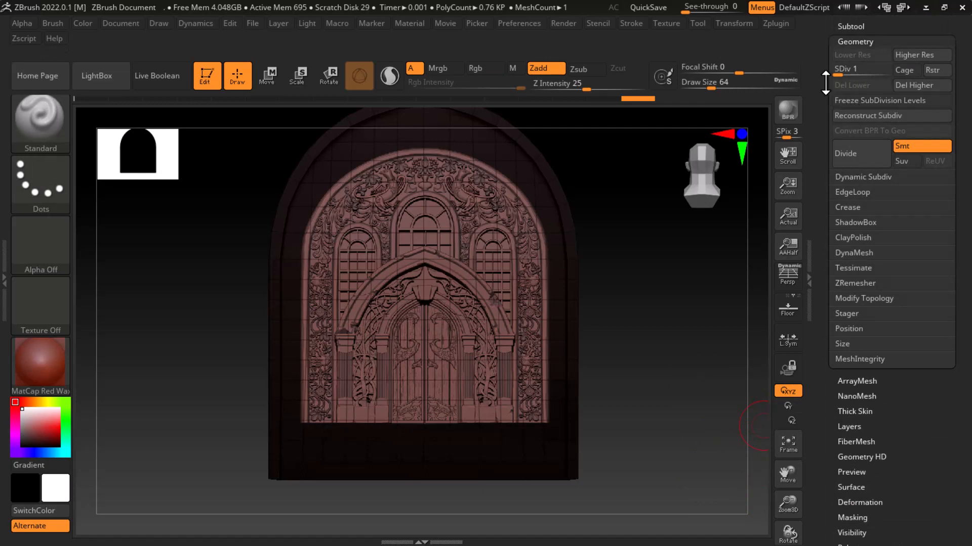
{"action": "scroll", "coordinate": [820, 100], "scroll_direction": "up", "scroll_amount": 2}
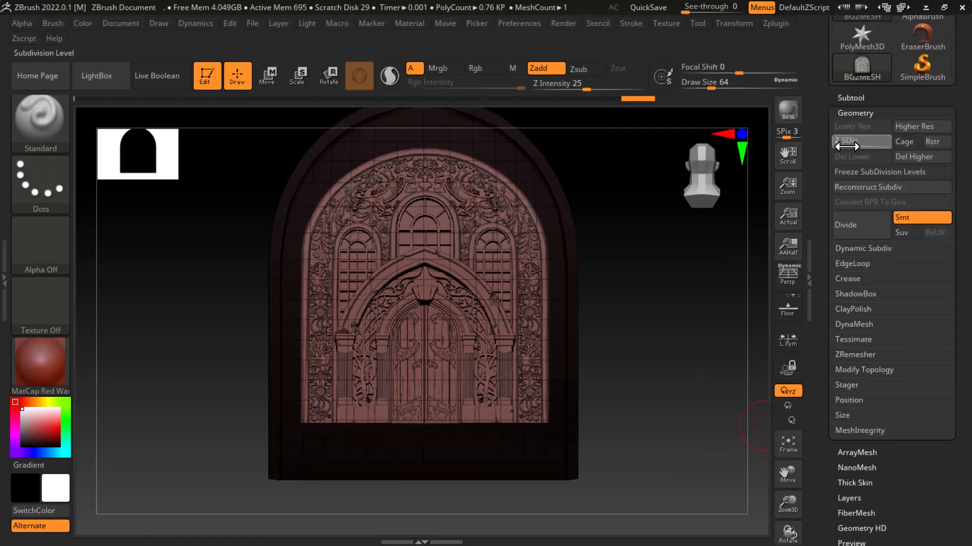
{"action": "left_click_drag", "start_coordinate": [895, 147], "coordinate": [897, 147]}
Mask the wall by the intensity of the door2 texture, using Mask By Intensity
{"action": "left_click_drag", "start_coordinate": [824, 392], "coordinate": [828, 273]}
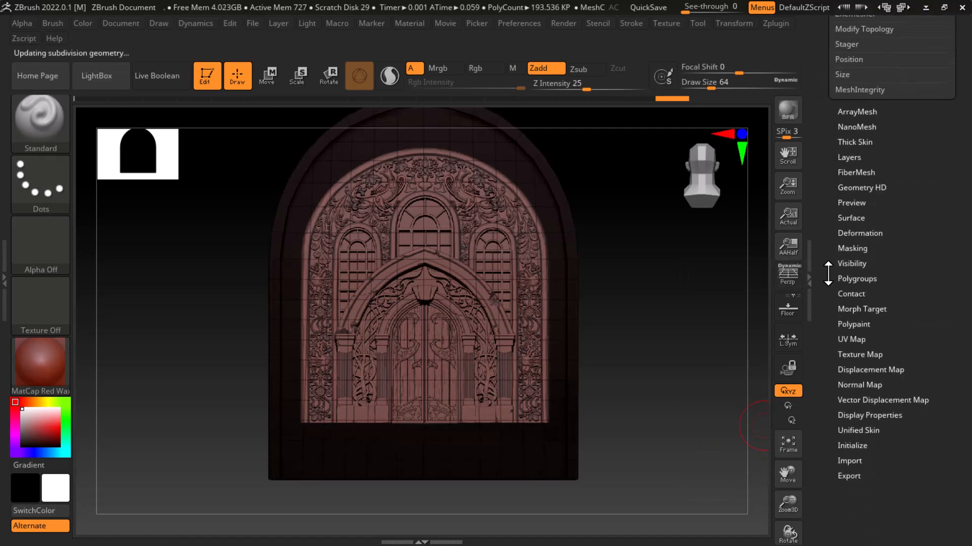
{"action": "left_click", "coordinate": [854, 248]}
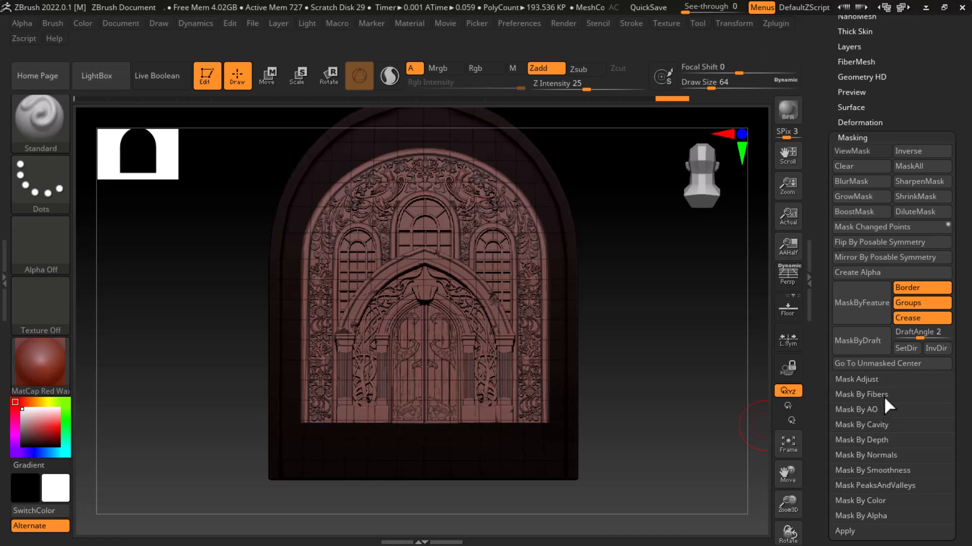
{"action": "left_click", "coordinate": [883, 501]}
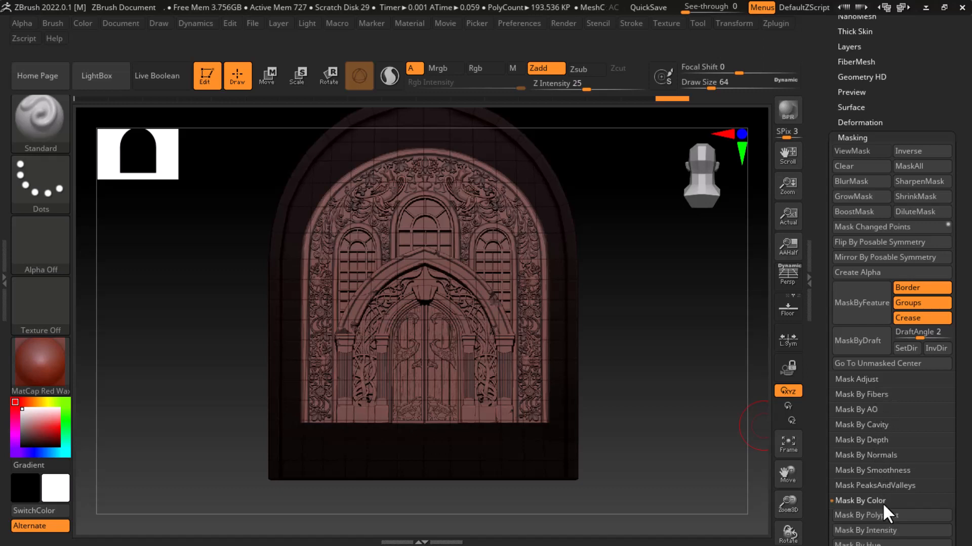
{"action": "left_click_drag", "start_coordinate": [823, 453], "coordinate": [829, 365]}
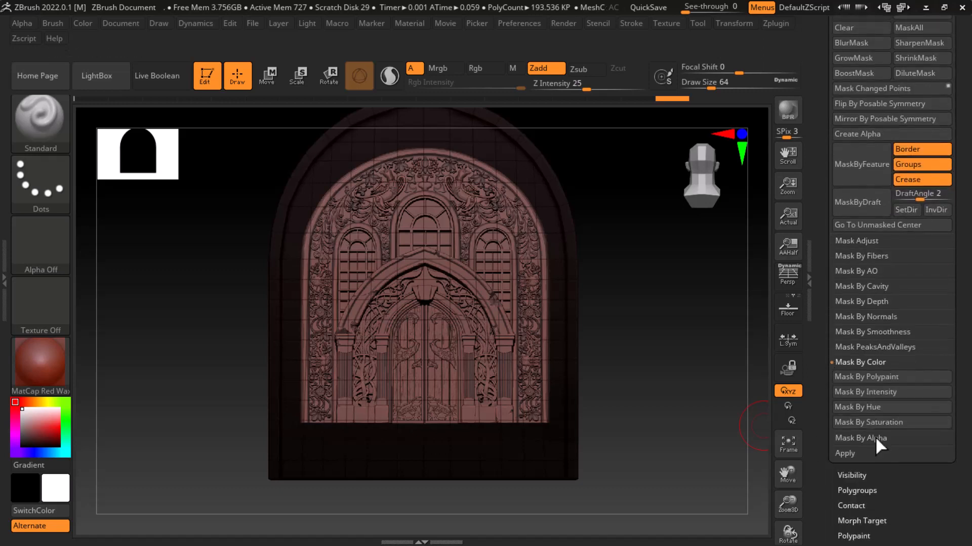
{"action": "left_click", "coordinate": [878, 390]}
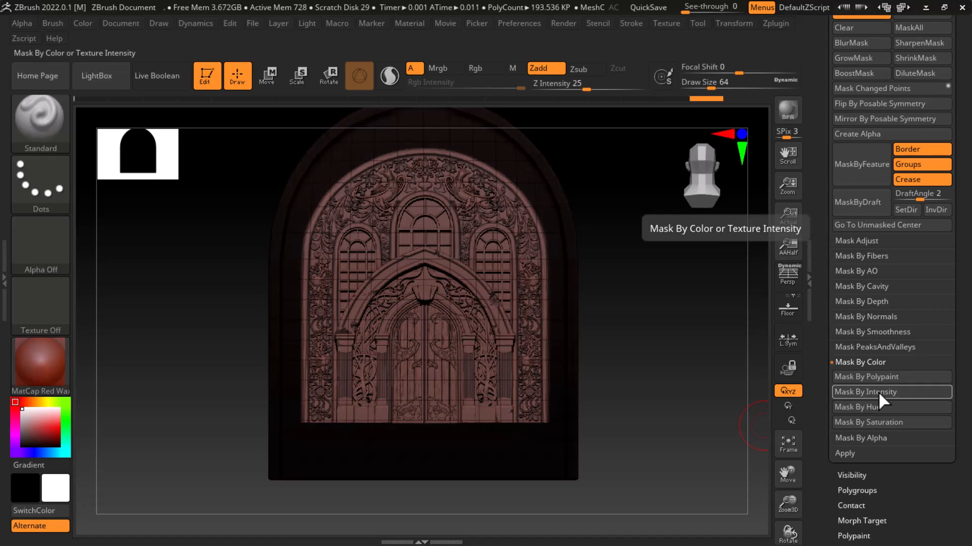
Remove the door2 image from the wall's texture map by choosing Texture Off
{"action": "left_click_drag", "start_coordinate": [832, 223], "coordinate": [832, 319]}
{"action": "left_click", "coordinate": [867, 328]}
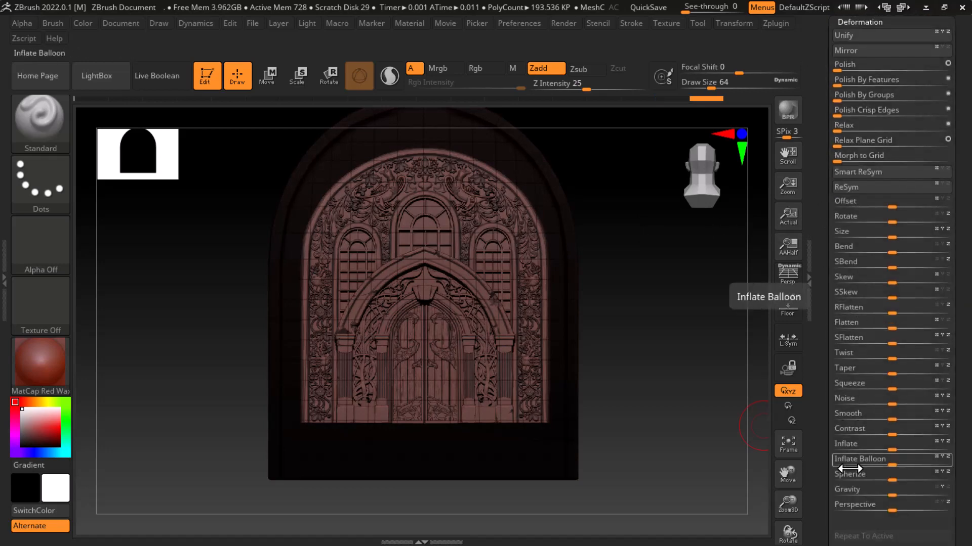
{"action": "left_click_drag", "start_coordinate": [814, 147], "coordinate": [830, 187]}
{"action": "left_click", "coordinate": [875, 123]}
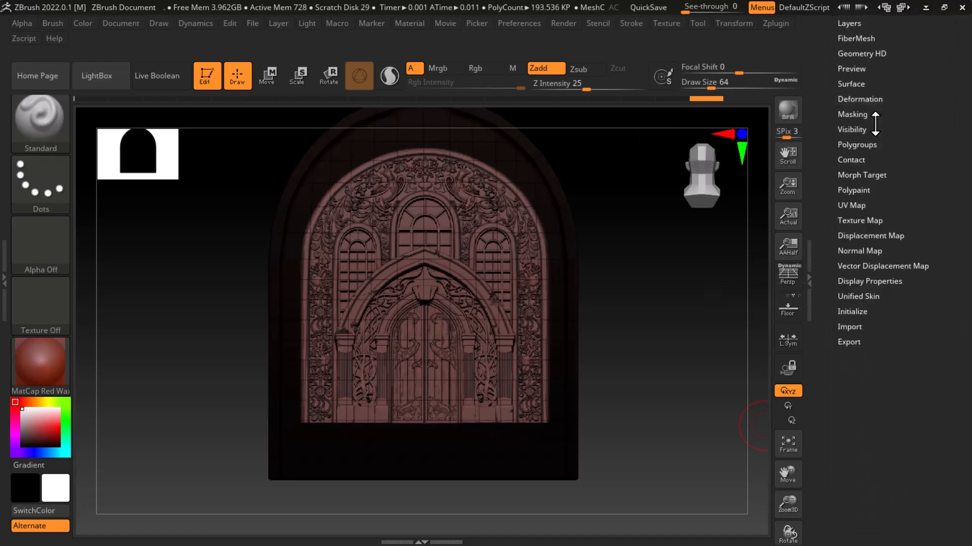
{"action": "left_click", "coordinate": [860, 221]}
{"action": "left_click", "coordinate": [862, 253]}
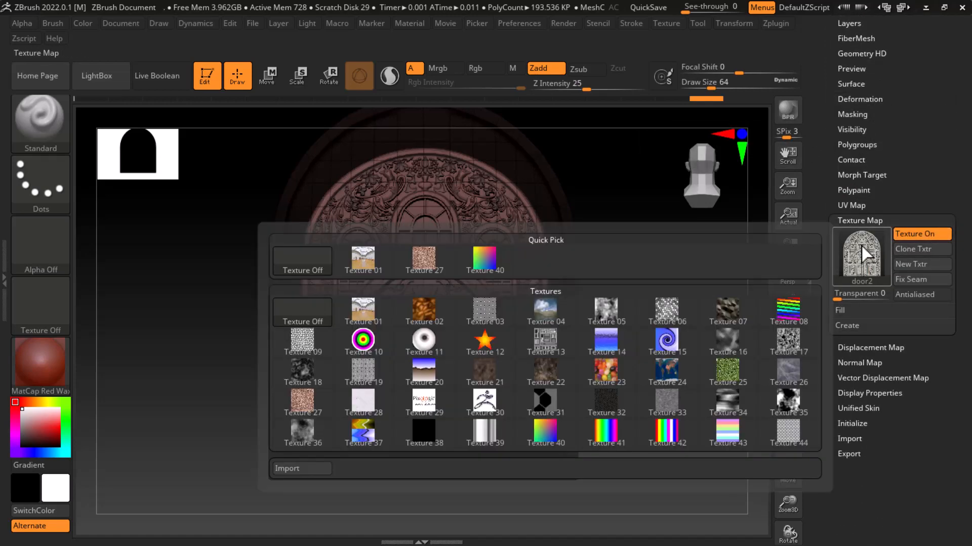
{"action": "left_click", "coordinate": [316, 272]}
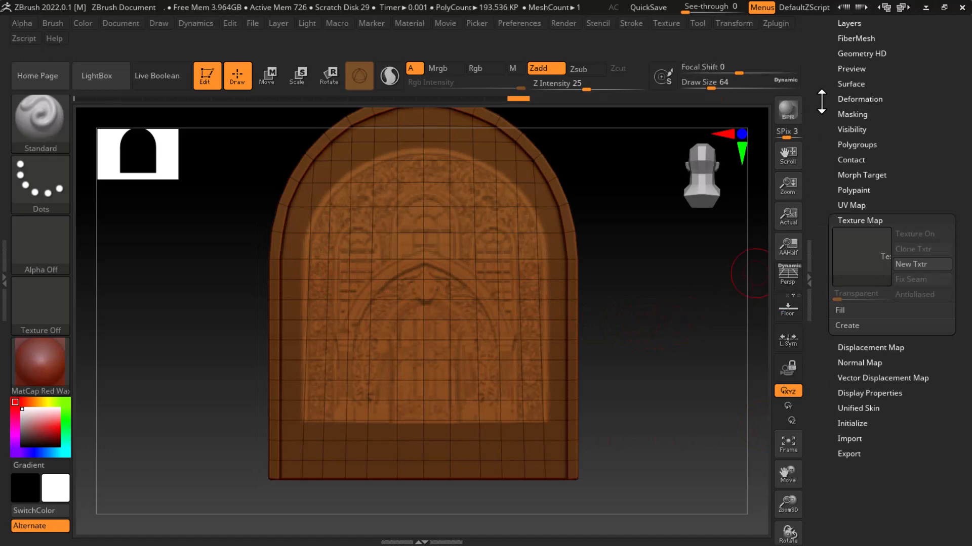
Turn off the wall's polyframe display and invert the door pattern mask
{"action": "scroll", "coordinate": [821, 151], "scroll_direction": "up", "scroll_amount": 5}
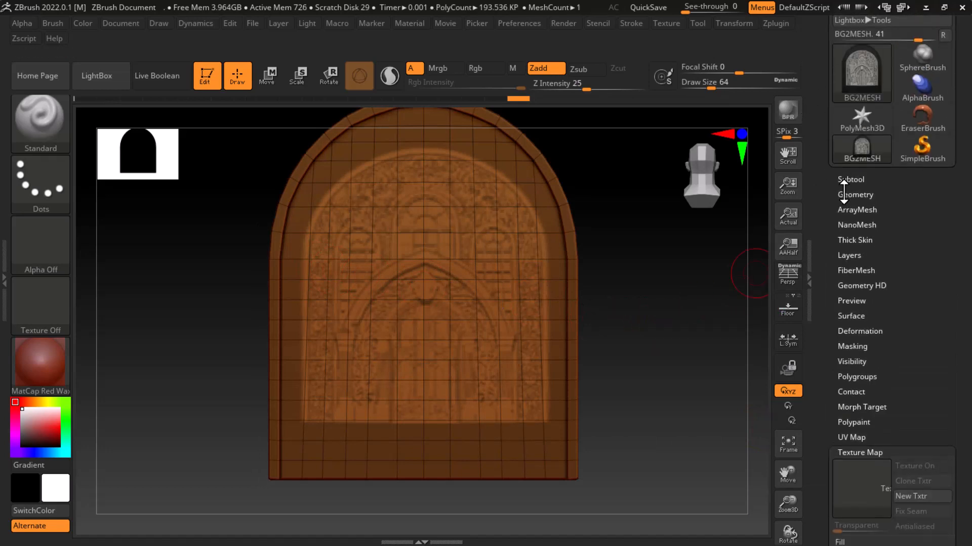
{"action": "left_click", "coordinate": [844, 194]}
{"action": "left_click", "coordinate": [856, 220]}
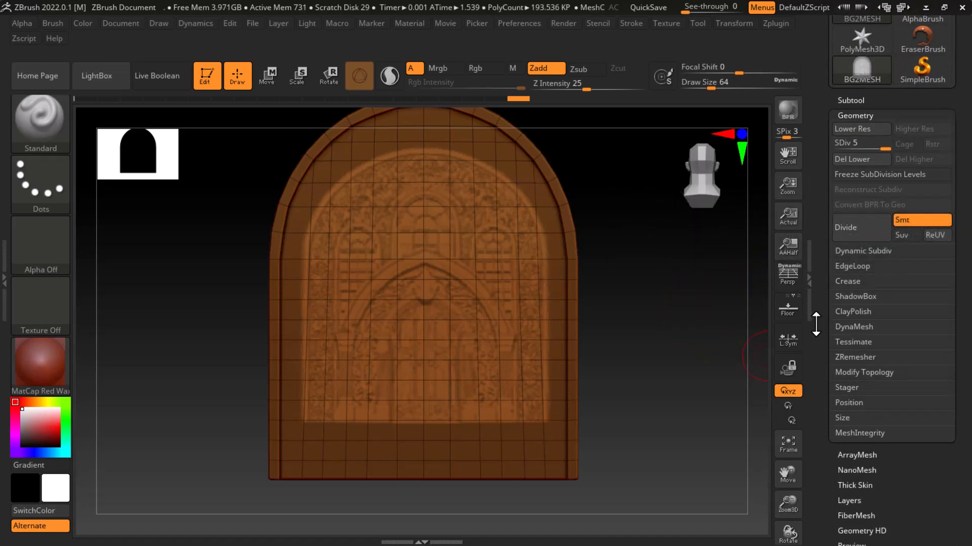
{"action": "left_click_drag", "start_coordinate": [714, 327], "coordinate": [716, 335]}
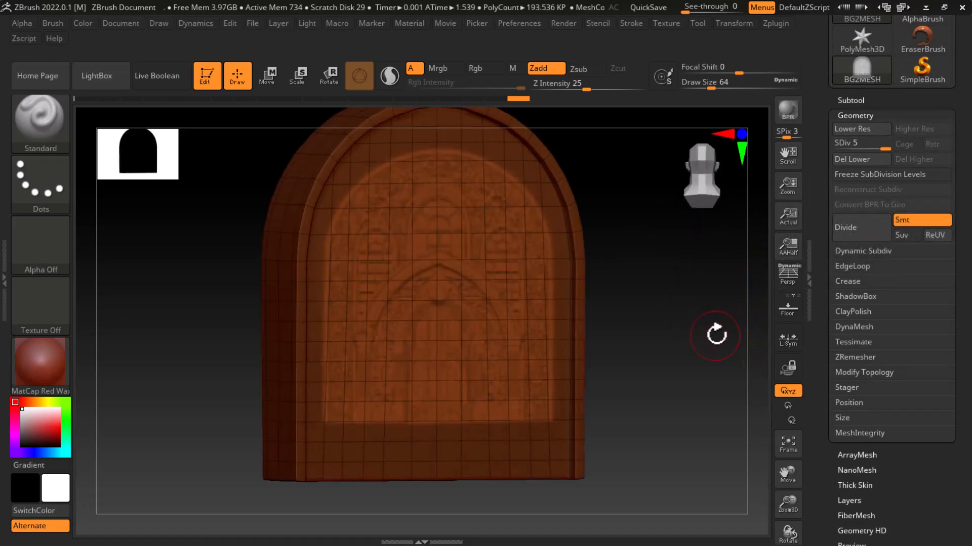
{"action": "key", "text": "shift+f"}
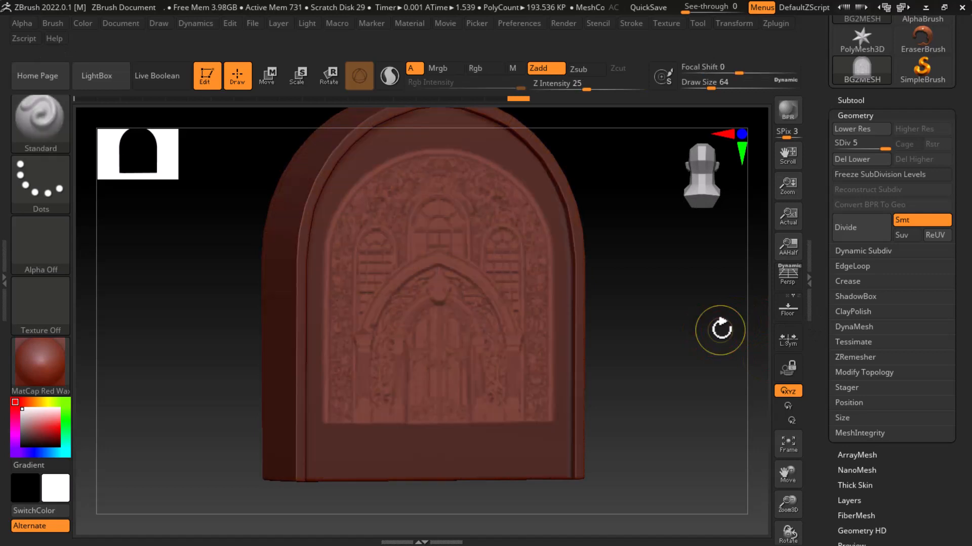
{"action": "left_click", "coordinate": [720, 331], "text": "ctrl"}
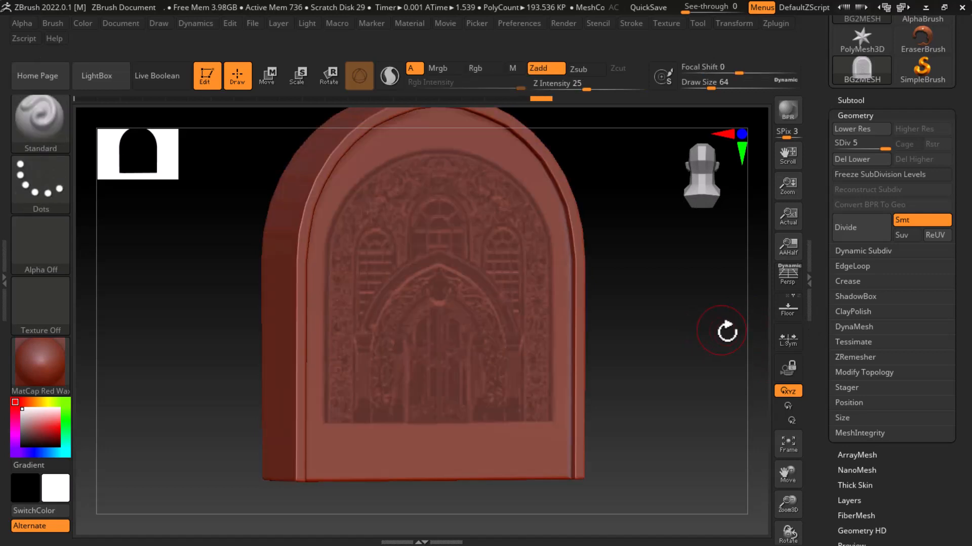
Try to extract the masked door pattern at a thickness of 0.02 and smoothness of 5, with Double turned off
{"action": "left_click", "coordinate": [849, 100]}
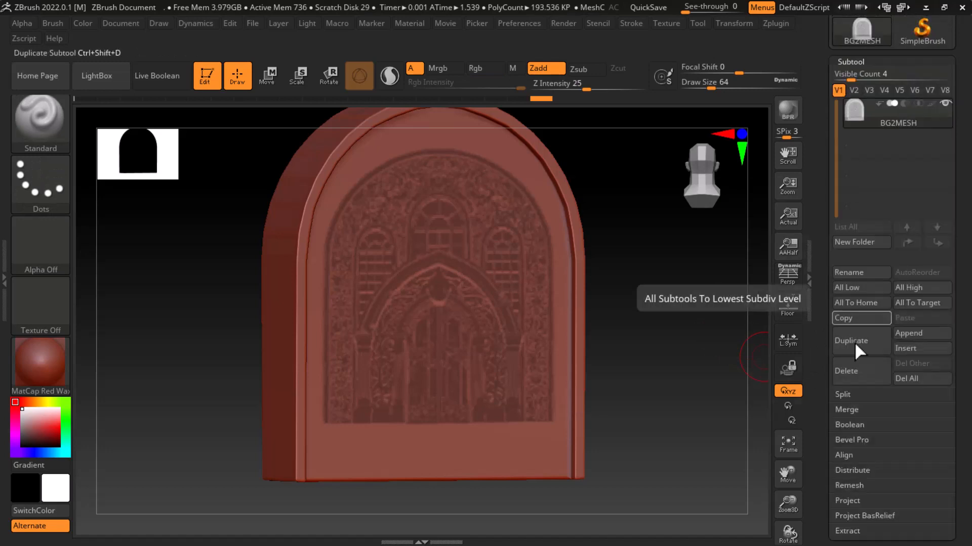
{"action": "left_click", "coordinate": [852, 532]}
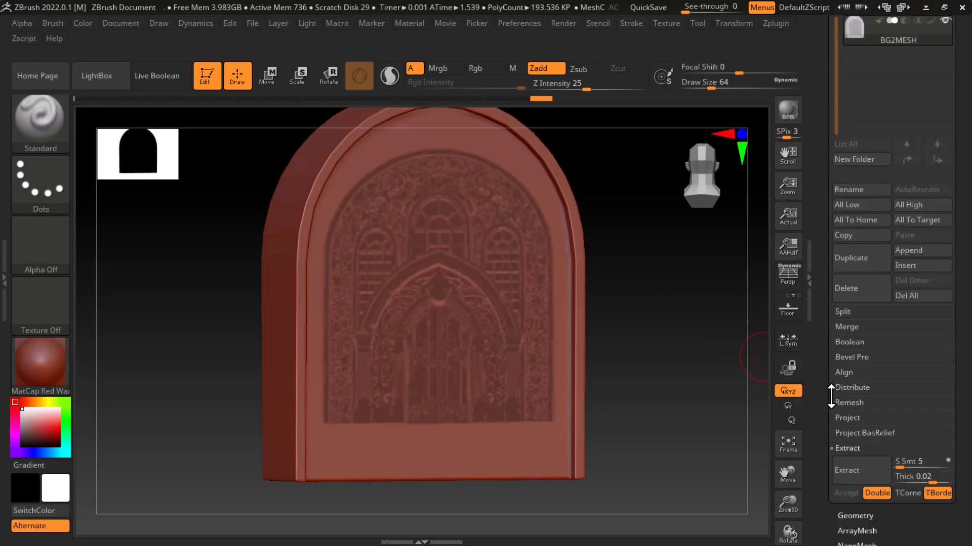
{"action": "left_click", "coordinate": [856, 275]}
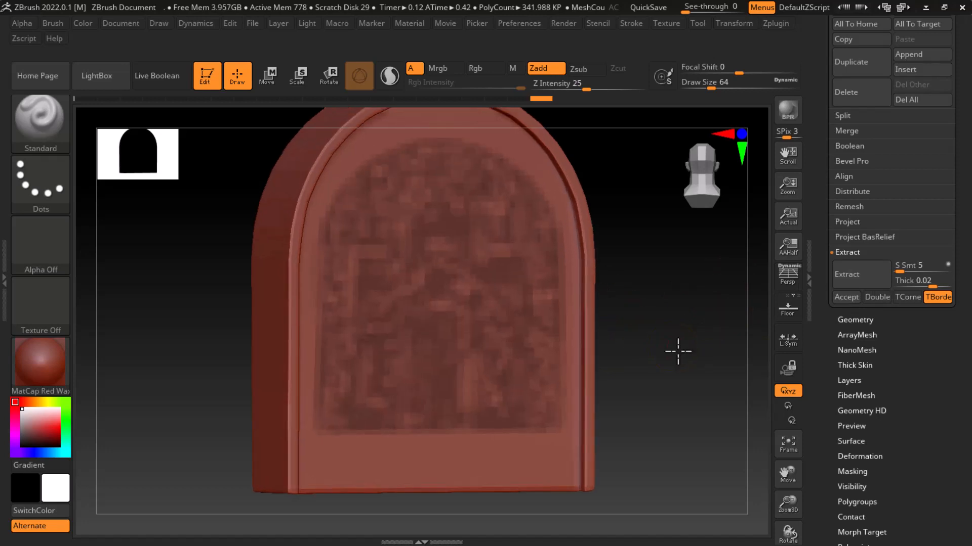
{"action": "left_click_drag", "start_coordinate": [681, 350], "coordinate": [692, 351]}
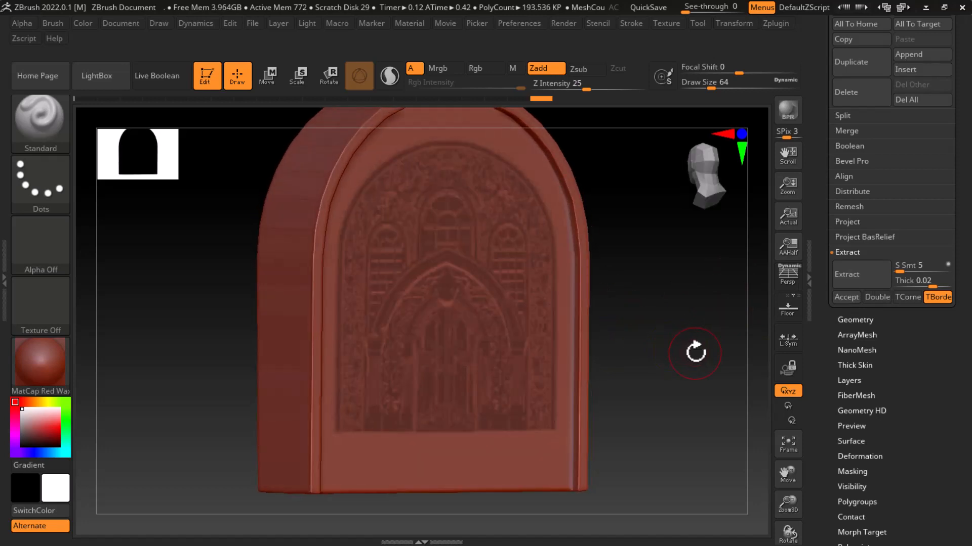
Pull the unmasked door detail outward from the wall along Z with the Move gizmo to form the relief
{"action": "left_click", "coordinate": [267, 76]}
{"action": "left_click_drag", "start_coordinate": [632, 357], "coordinate": [653, 358]}
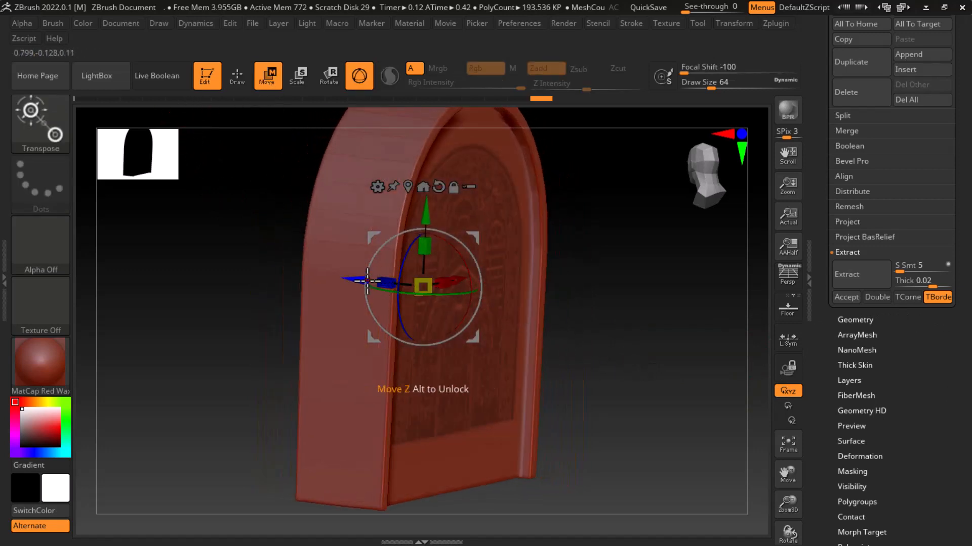
{"action": "left_click_drag", "start_coordinate": [363, 279], "coordinate": [368, 279]}
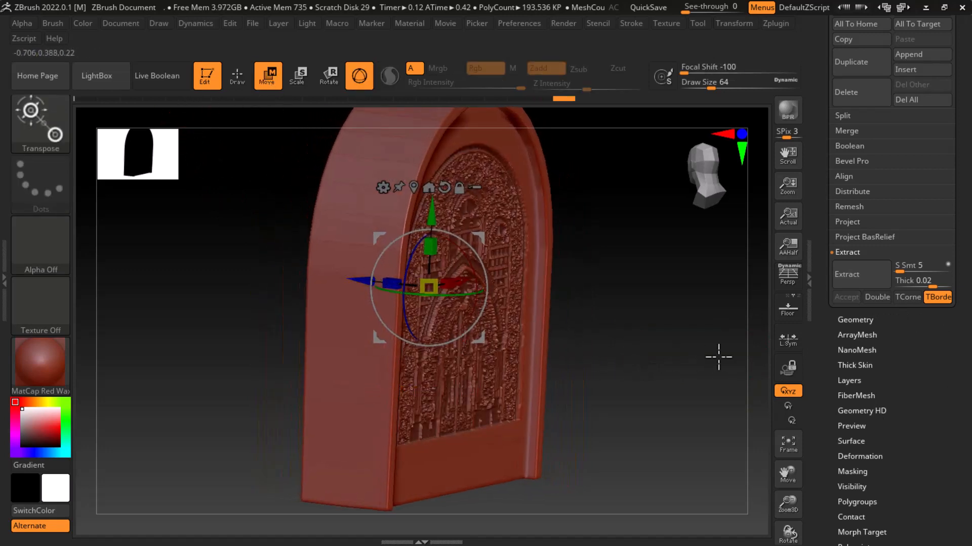
{"action": "mouse_move", "coordinate": [716, 354]}
{"action": "left_mouse_down"}
{"action": "mouse_move", "coordinate": [696, 366]}
{"action": "mouse_move", "coordinate": [709, 365]}
{"action": "left_mouse_up"}
{"action": "left_click_drag", "start_coordinate": [728, 302], "coordinate": [696, 284]}
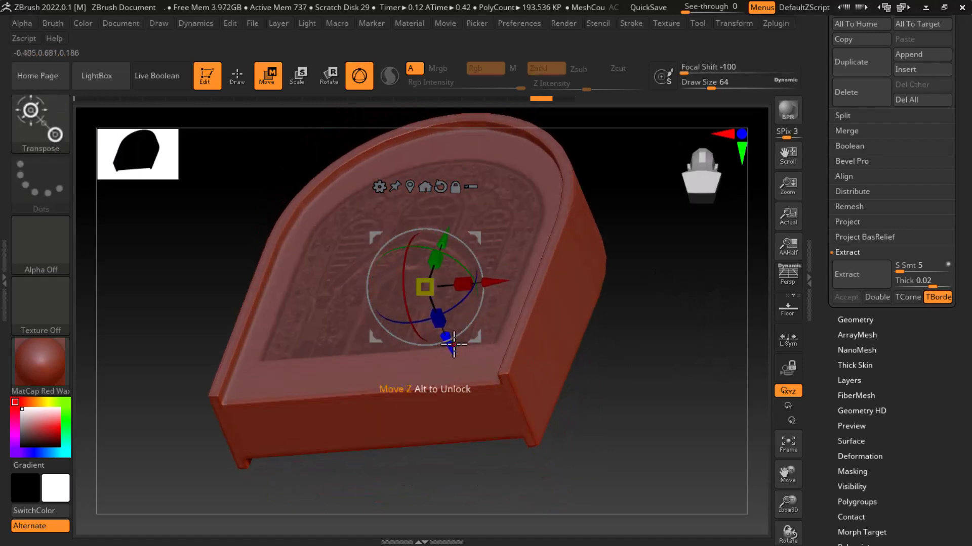
{"action": "left_click_drag", "start_coordinate": [446, 361], "coordinate": [460, 351]}
{"action": "left_click_drag", "start_coordinate": [666, 399], "coordinate": [722, 379]}
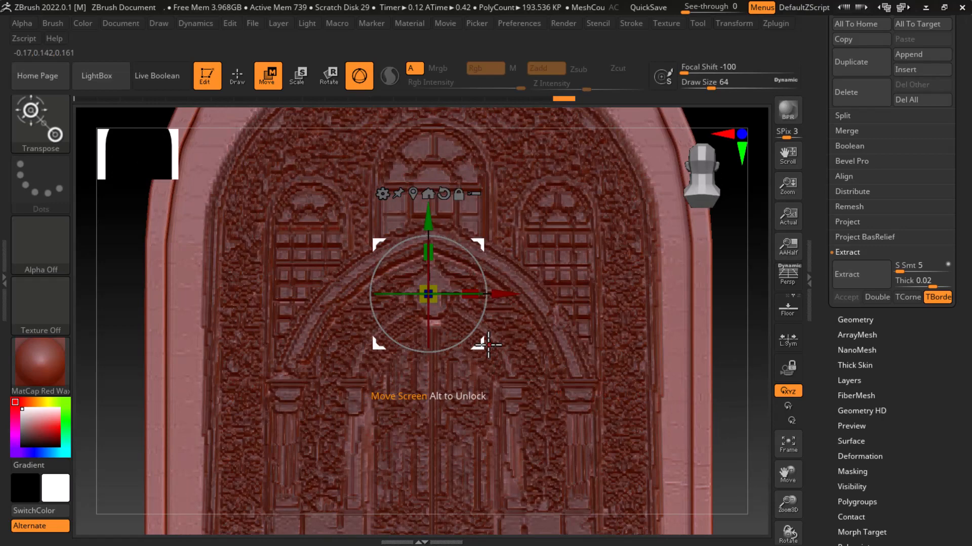
Switch to Chrome to look through the YouTube channel's list of uploaded videos, and return to ZBrush
{"action": "key", "text": "super"}
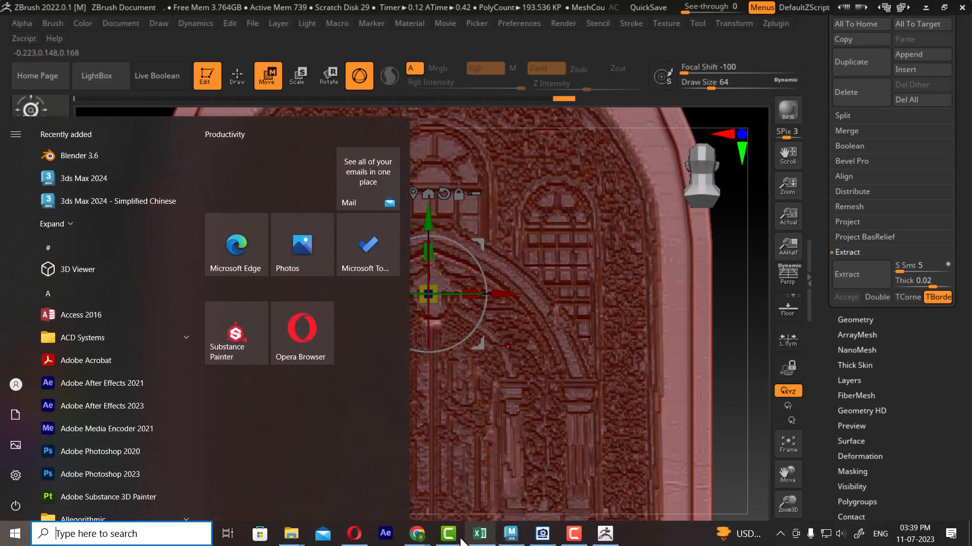
{"action": "mouse_move", "coordinate": [416, 534]}
{"action": "left_click", "coordinate": [425, 499]}
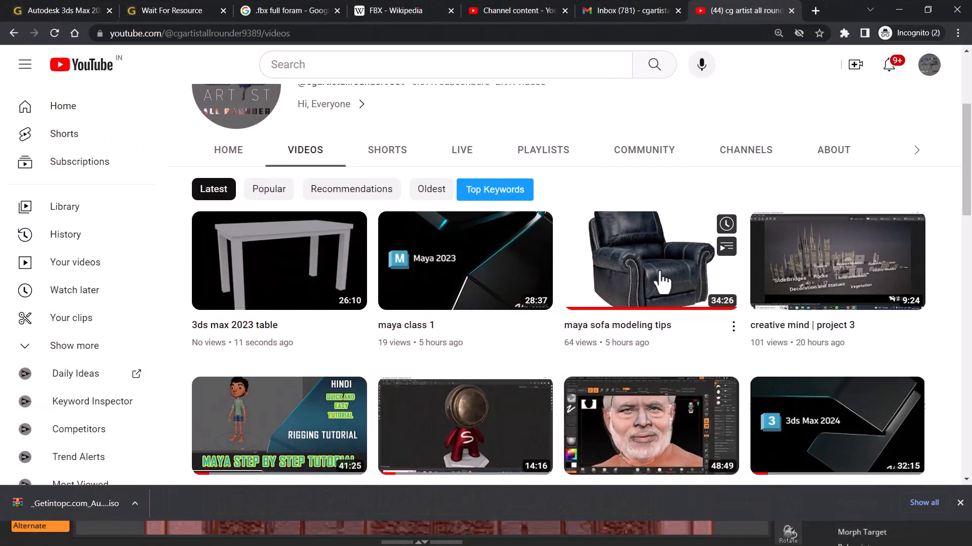
{"action": "scroll", "coordinate": [660, 282], "scroll_direction": "down", "scroll_amount": 3}
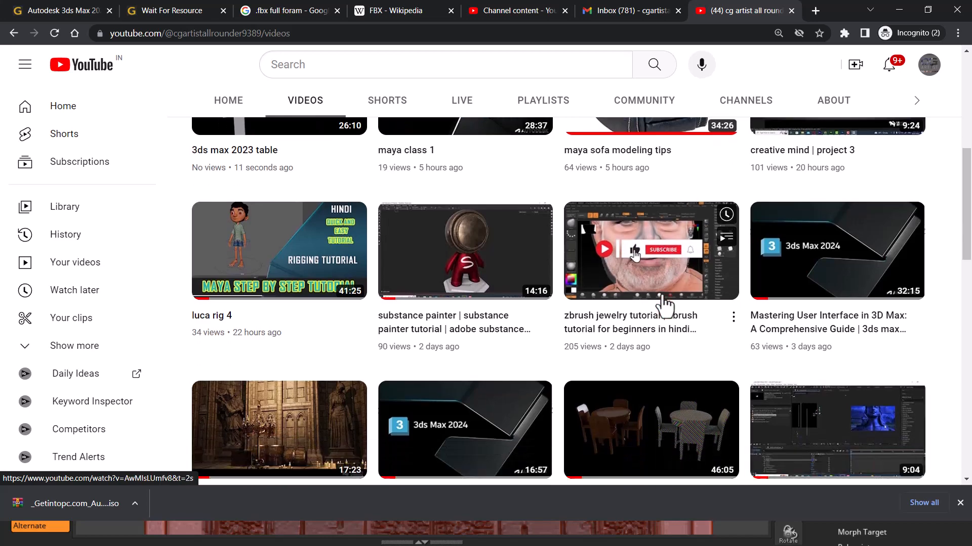
{"action": "scroll", "coordinate": [665, 306], "scroll_direction": "down", "scroll_amount": 9}
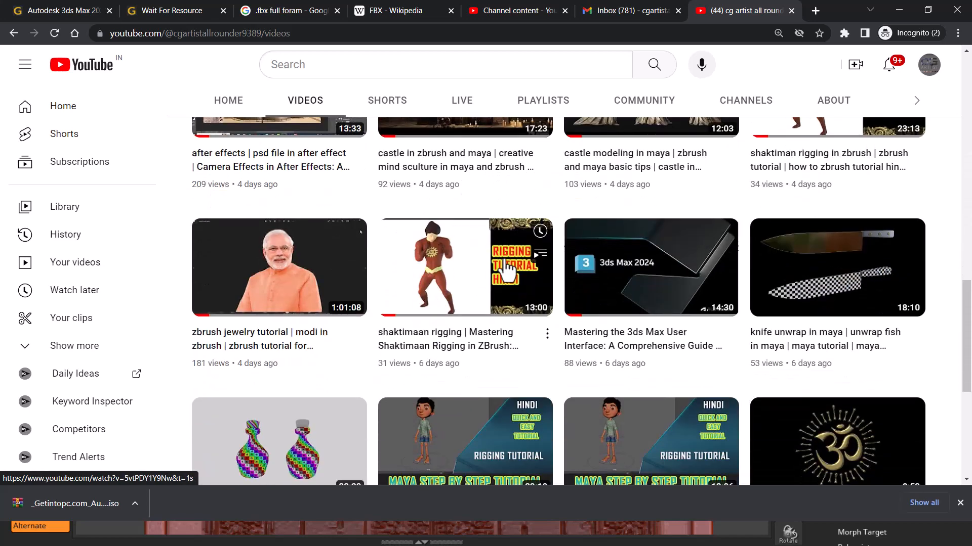
{"action": "scroll", "coordinate": [511, 277], "scroll_direction": "down", "scroll_amount": 4}
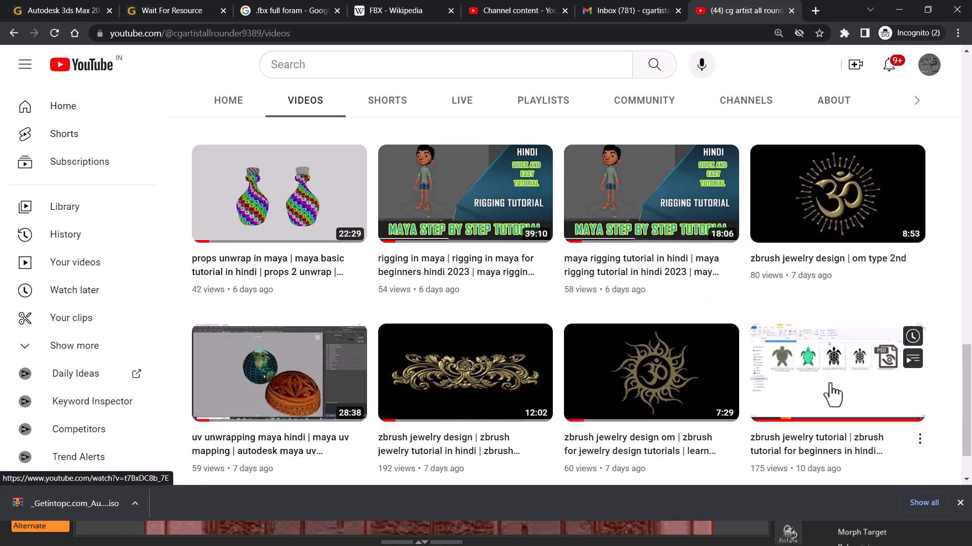
{"action": "left_click", "coordinate": [904, 9]}
{"action": "key", "text": "alt+Tab"}
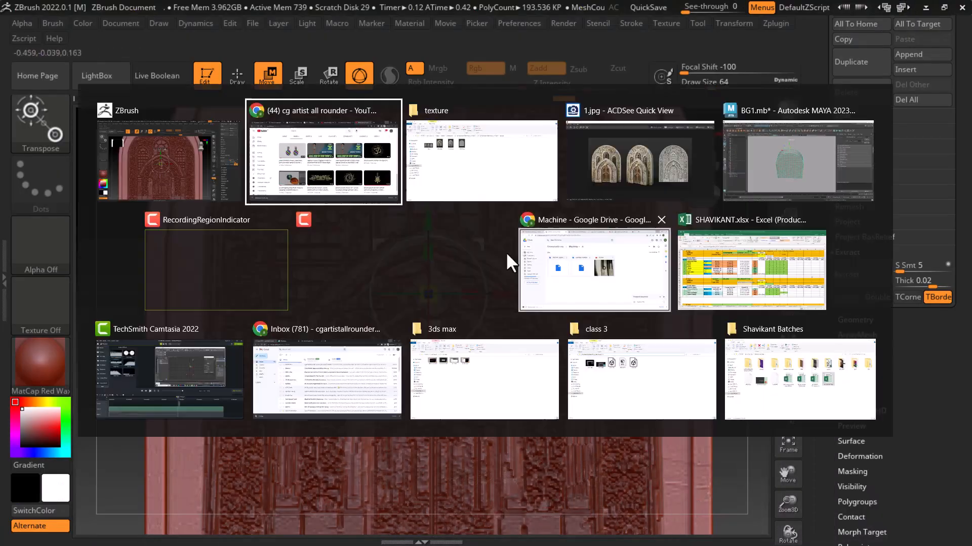
{"action": "key", "text": "Escape"}
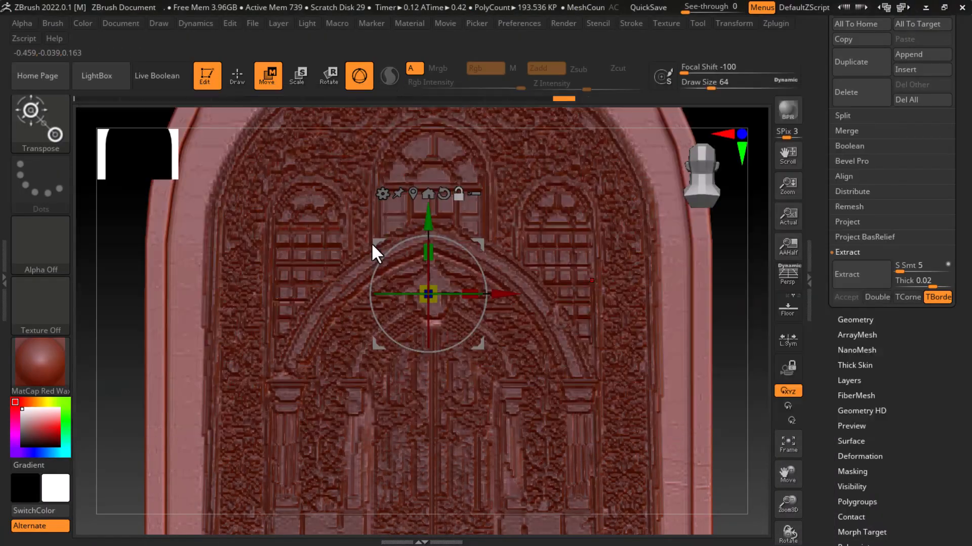